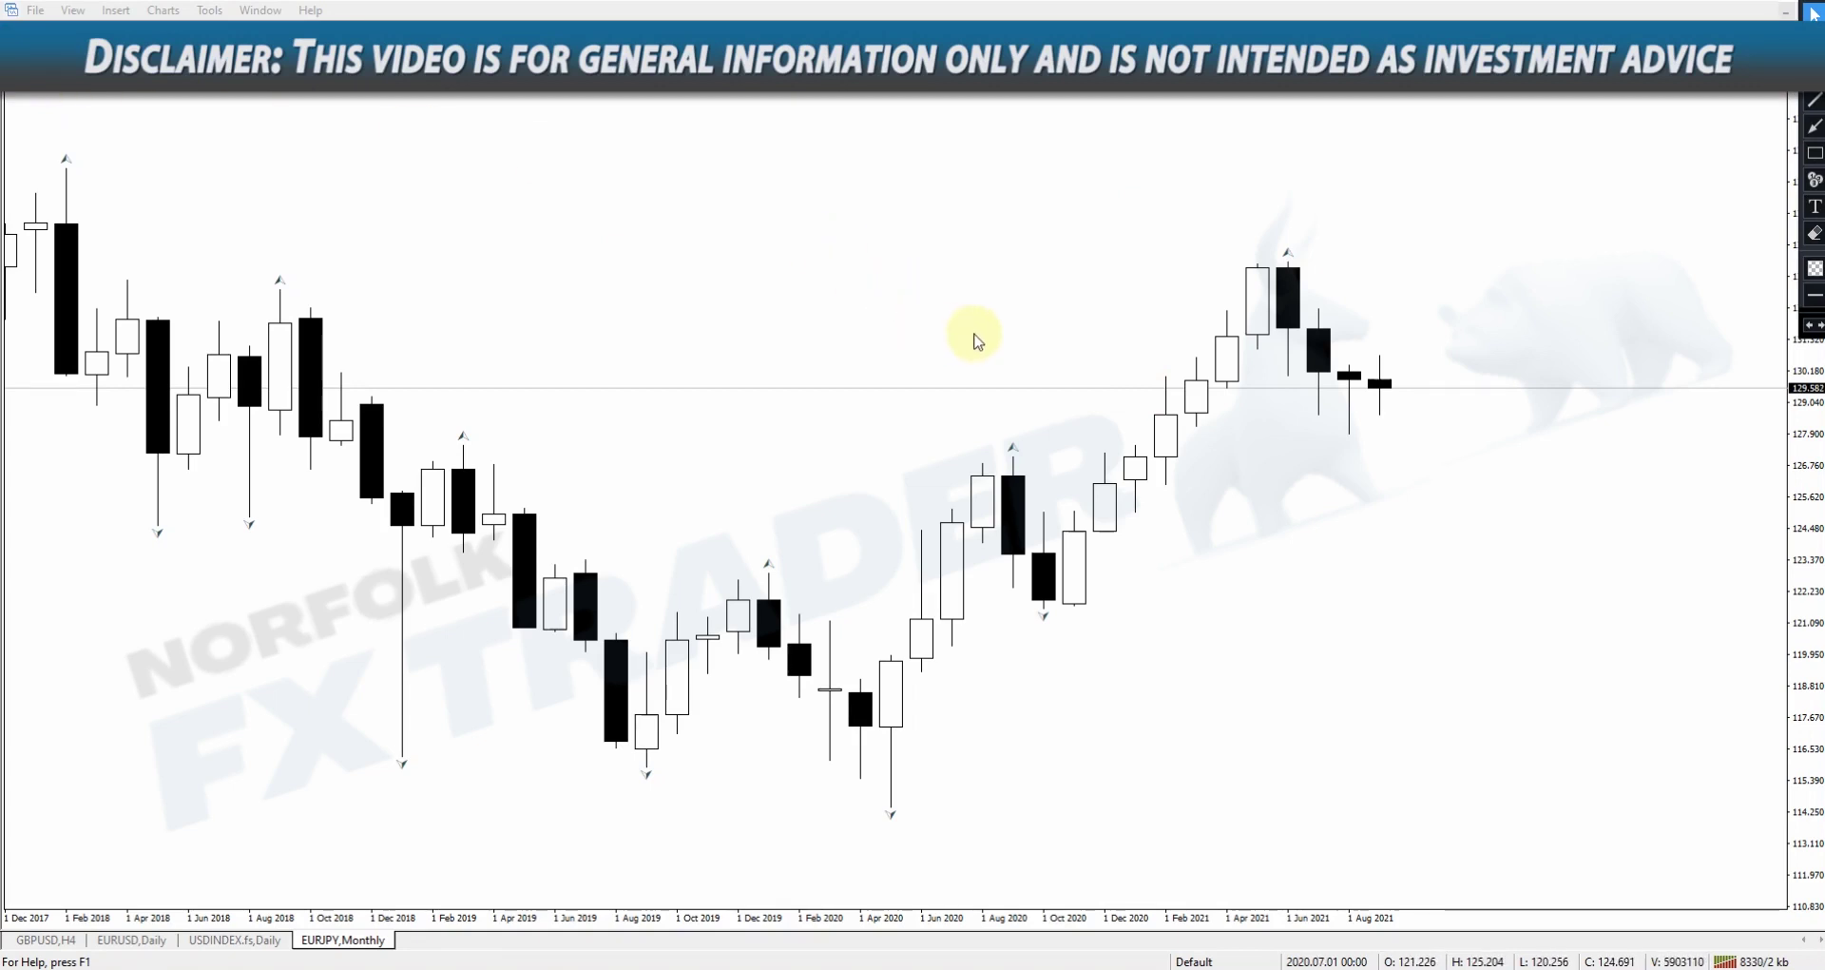
Step: Mark the October 2020 low with a red arrow and draw a black horizontal line from the January 2020 high to the September 2020 candle
left_click(1810, 129)
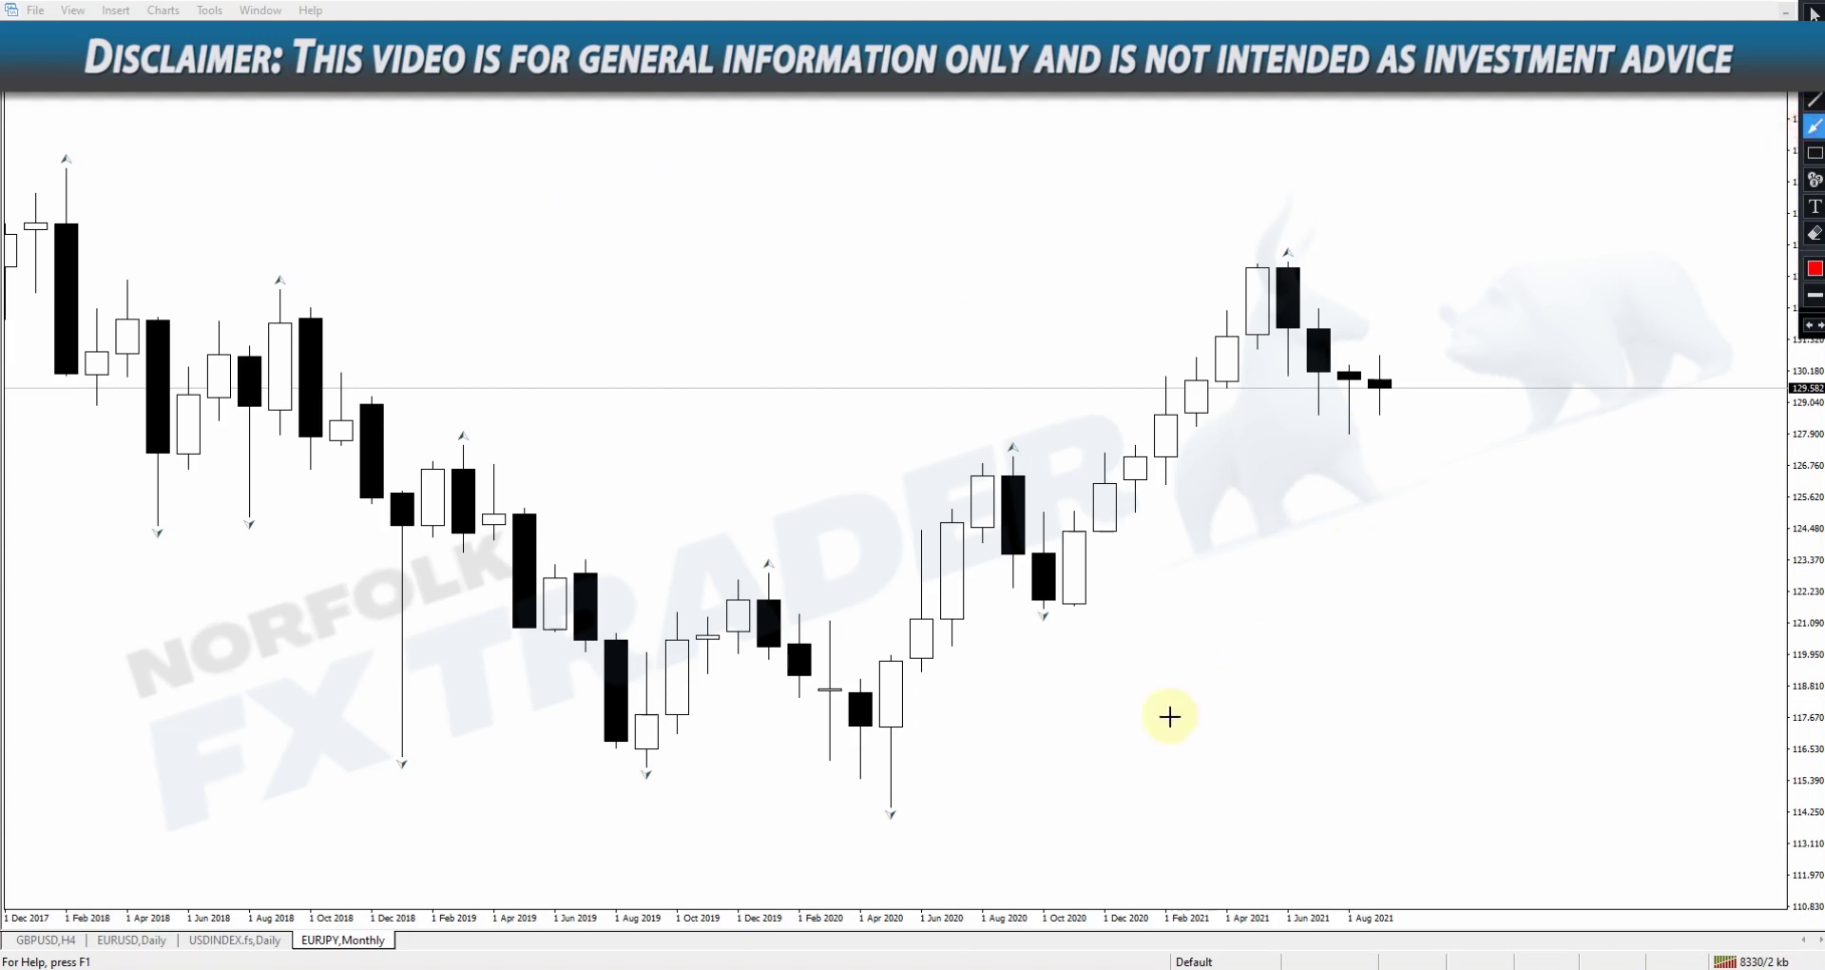
left_click_drag(1092, 722, 1051, 623)
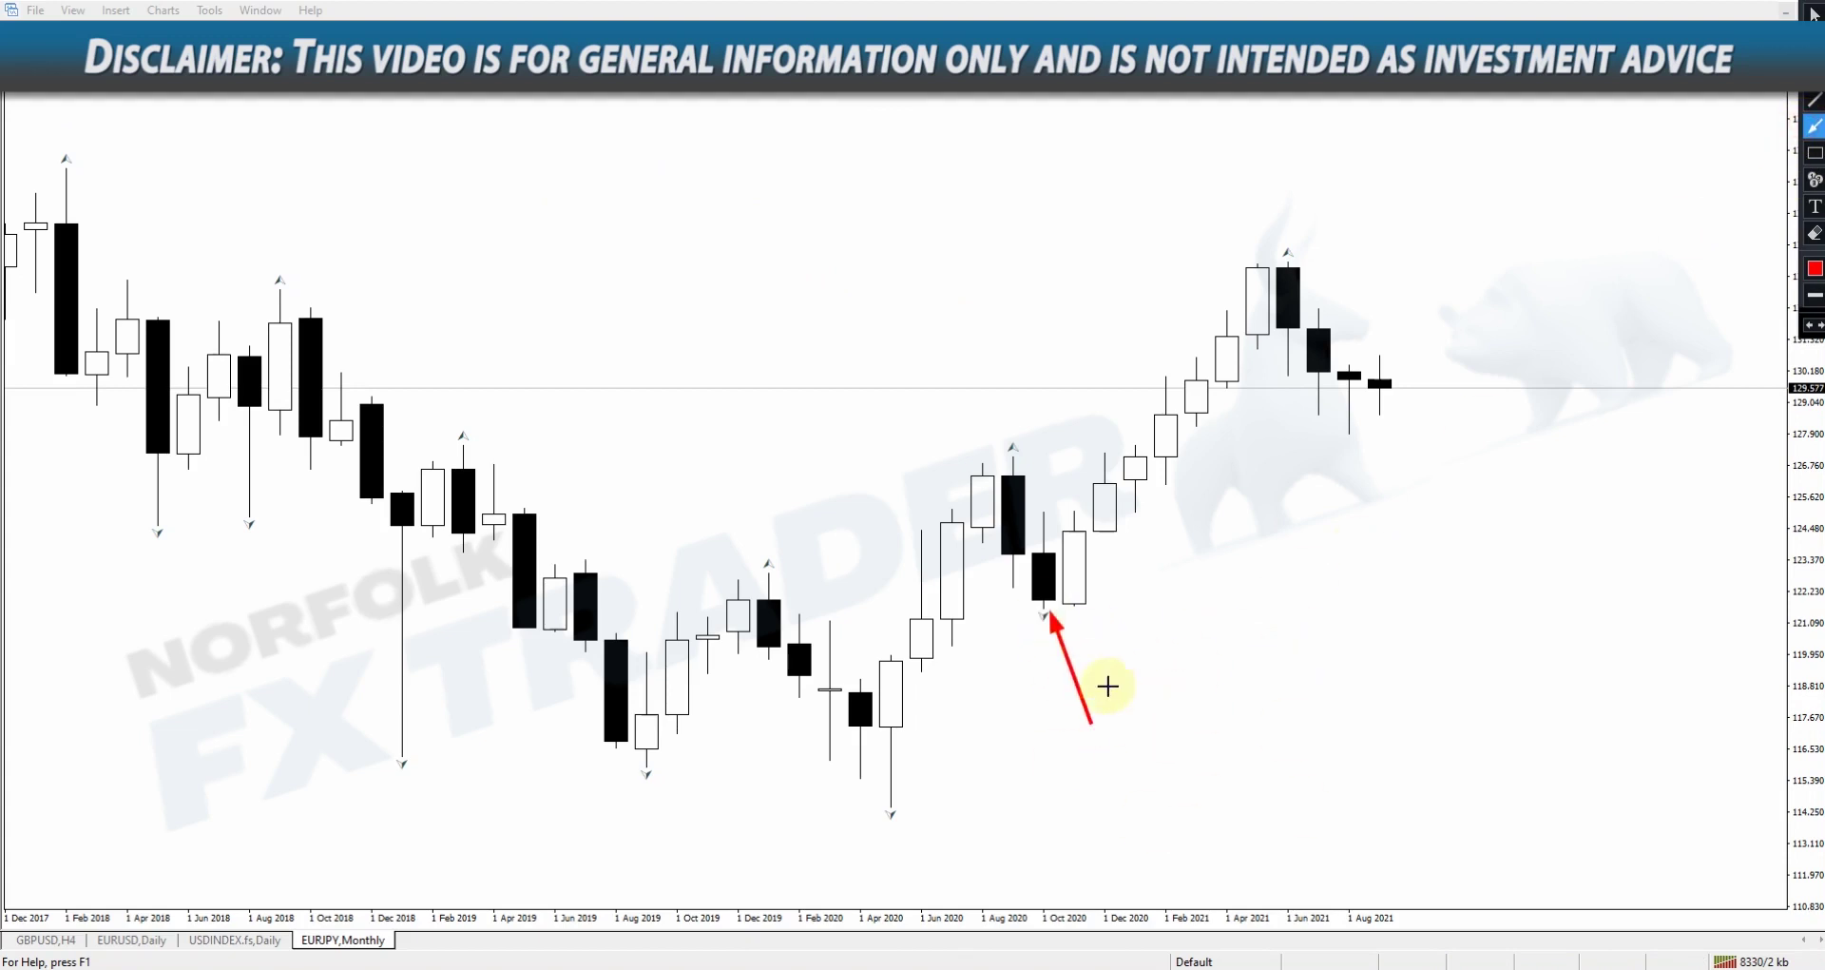
left_click(1815, 98)
left_click_drag(768, 571, 1013, 572)
Step: Add red arrows at the January 2020 high and along the following rise and pullback, then erase all annotations
left_click(1815, 127)
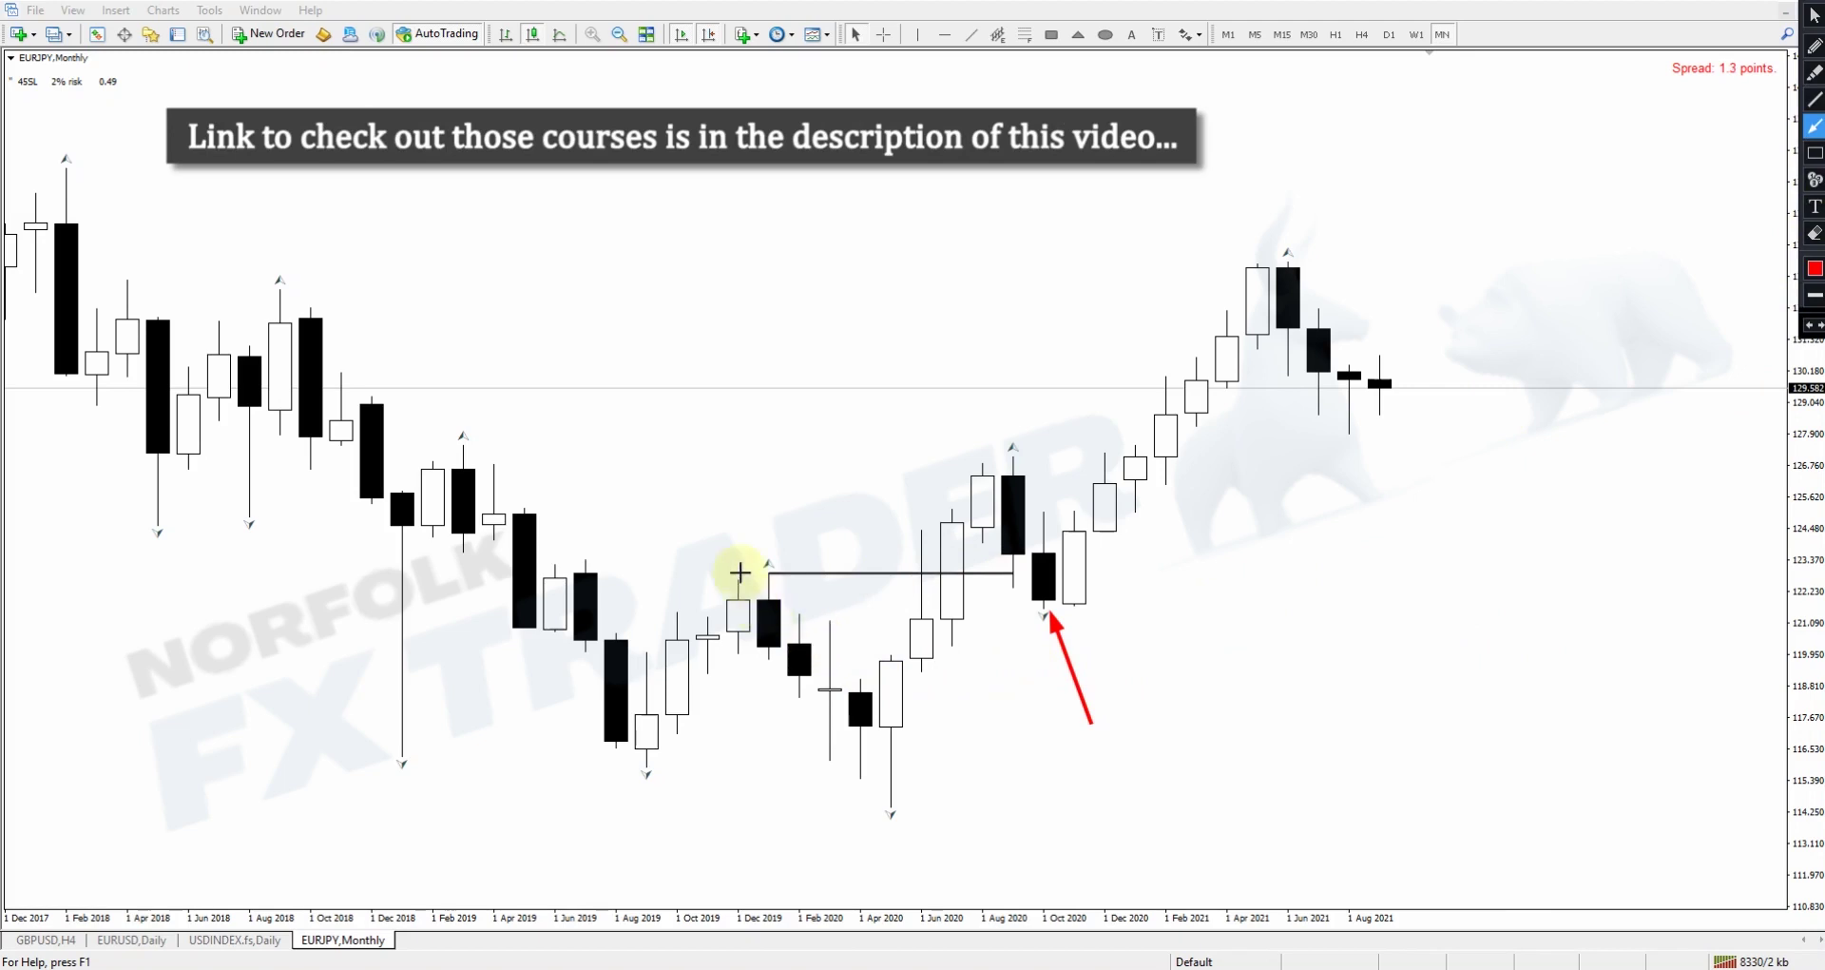
left_click_drag(726, 519, 768, 563)
mouse_move(872, 803)
left_mouse_down()
mouse_move(981, 445)
mouse_move(1045, 604)
mouse_move(1070, 734)
left_mouse_up()
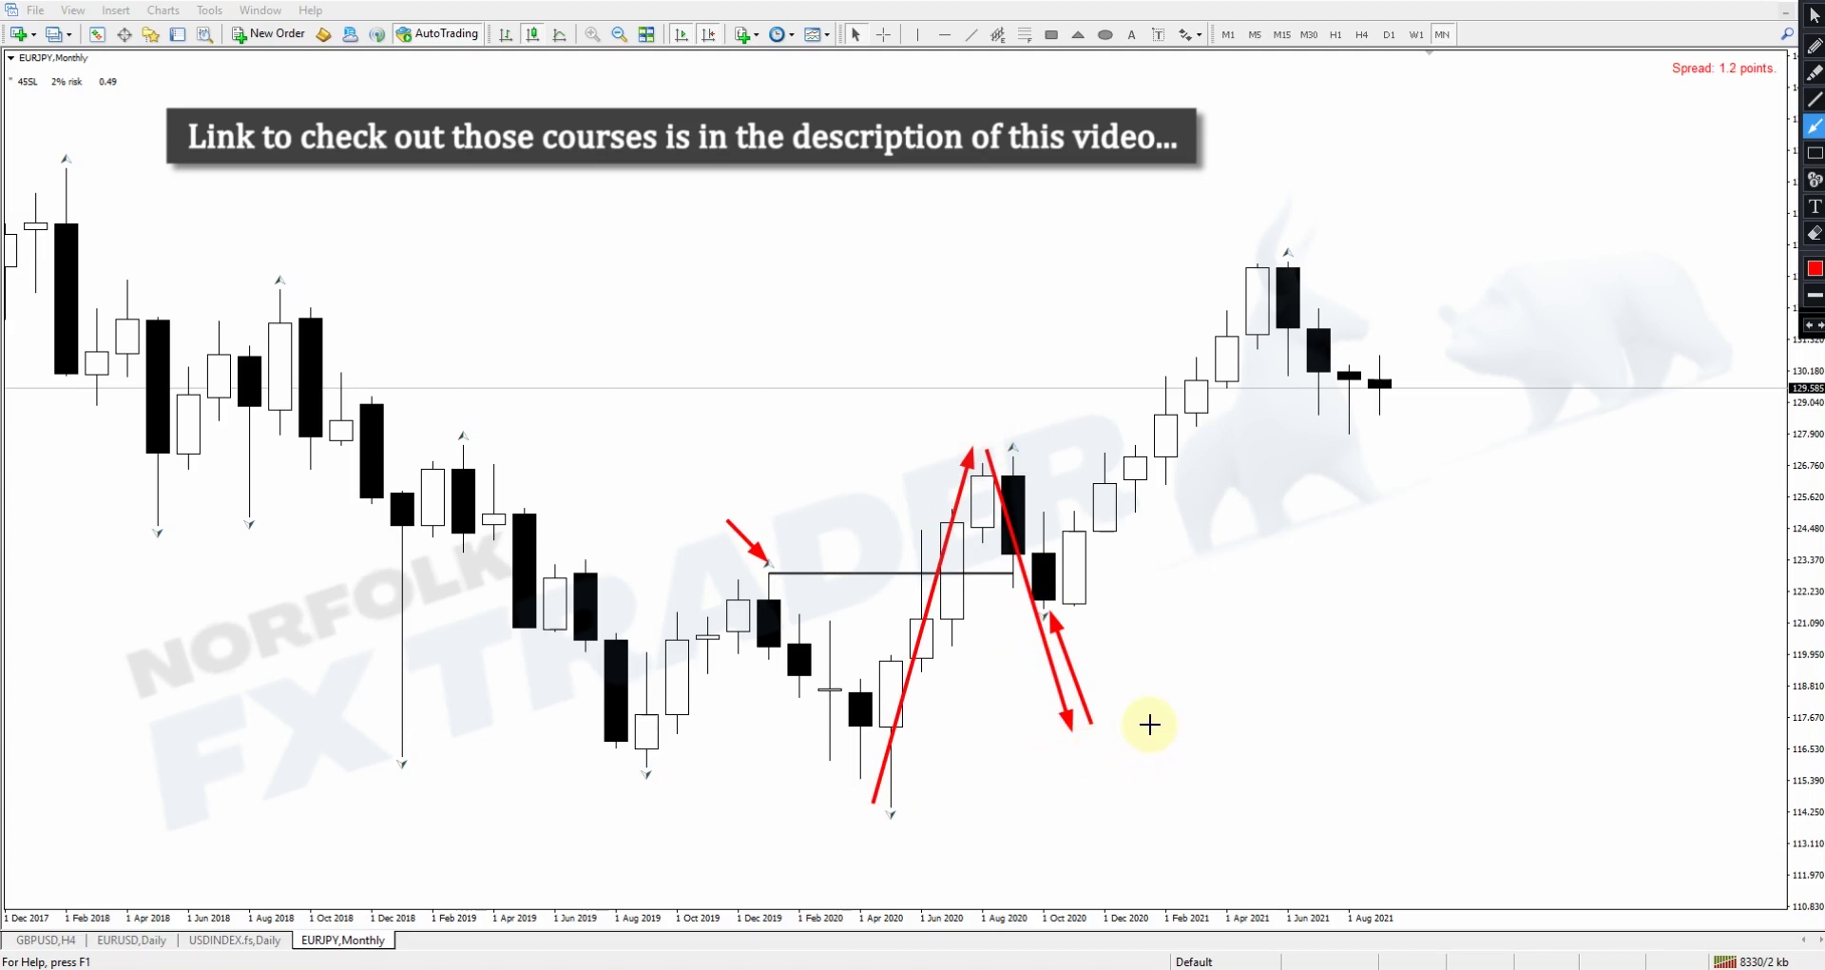
double_click(1814, 233)
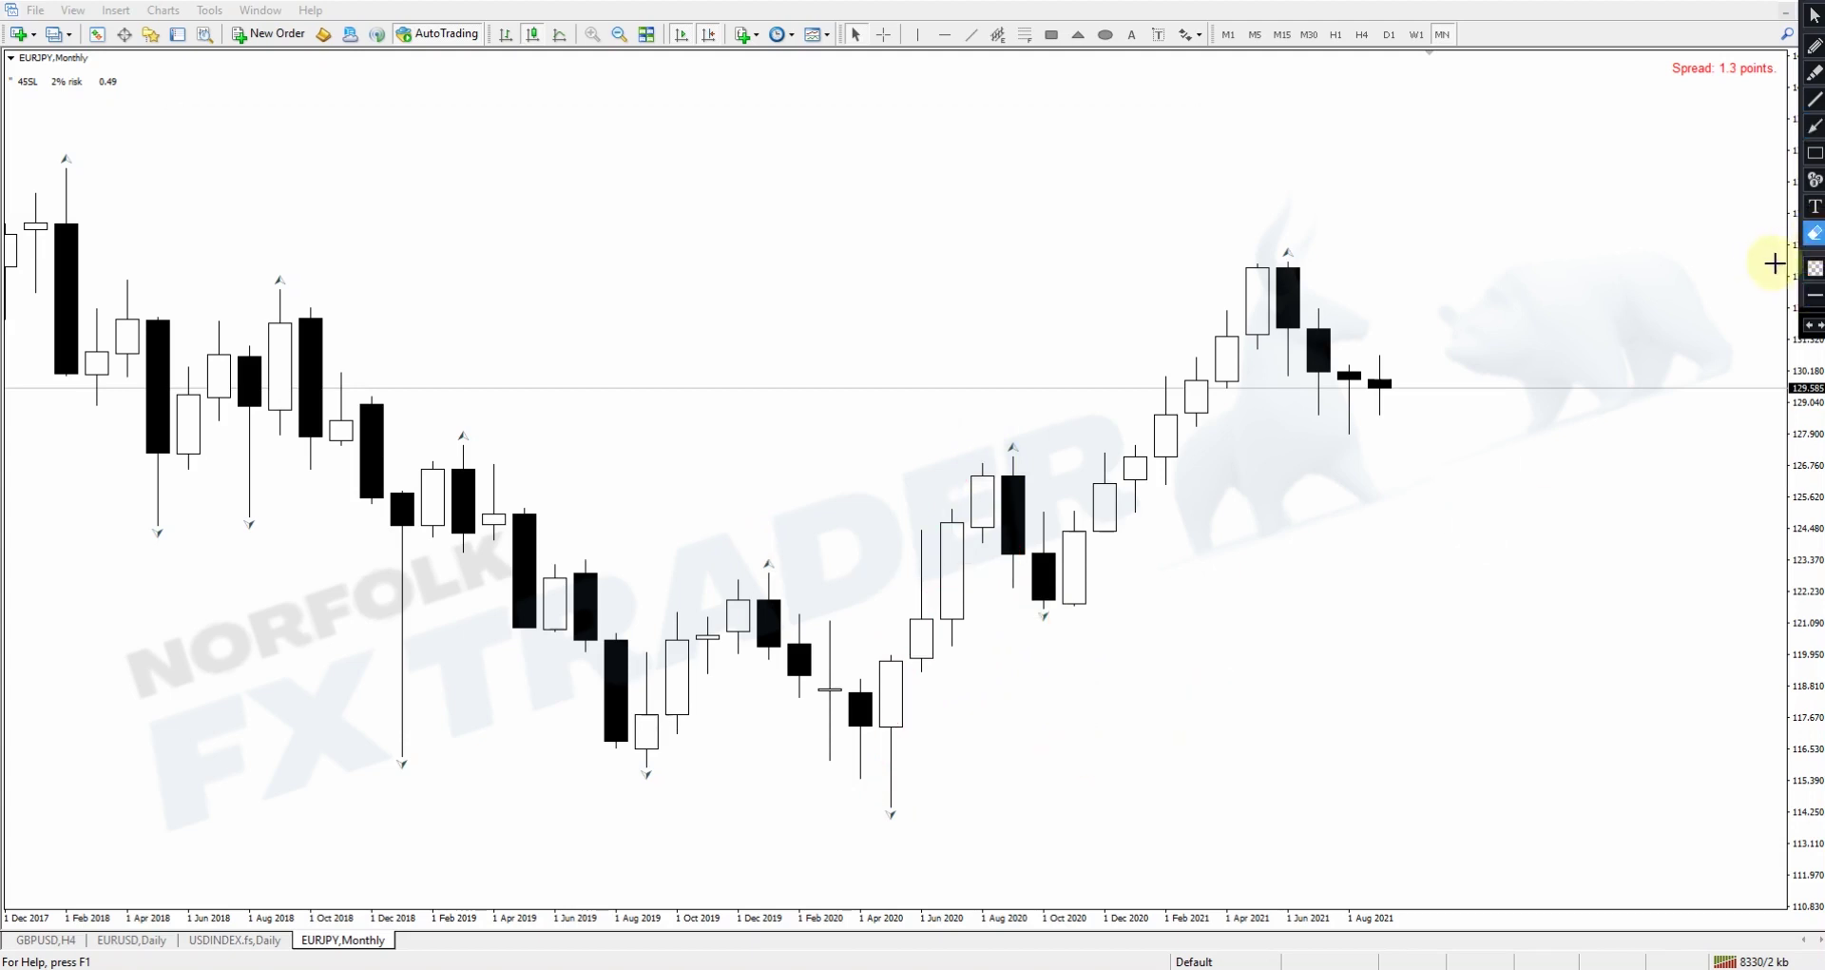
left_click(1814, 15)
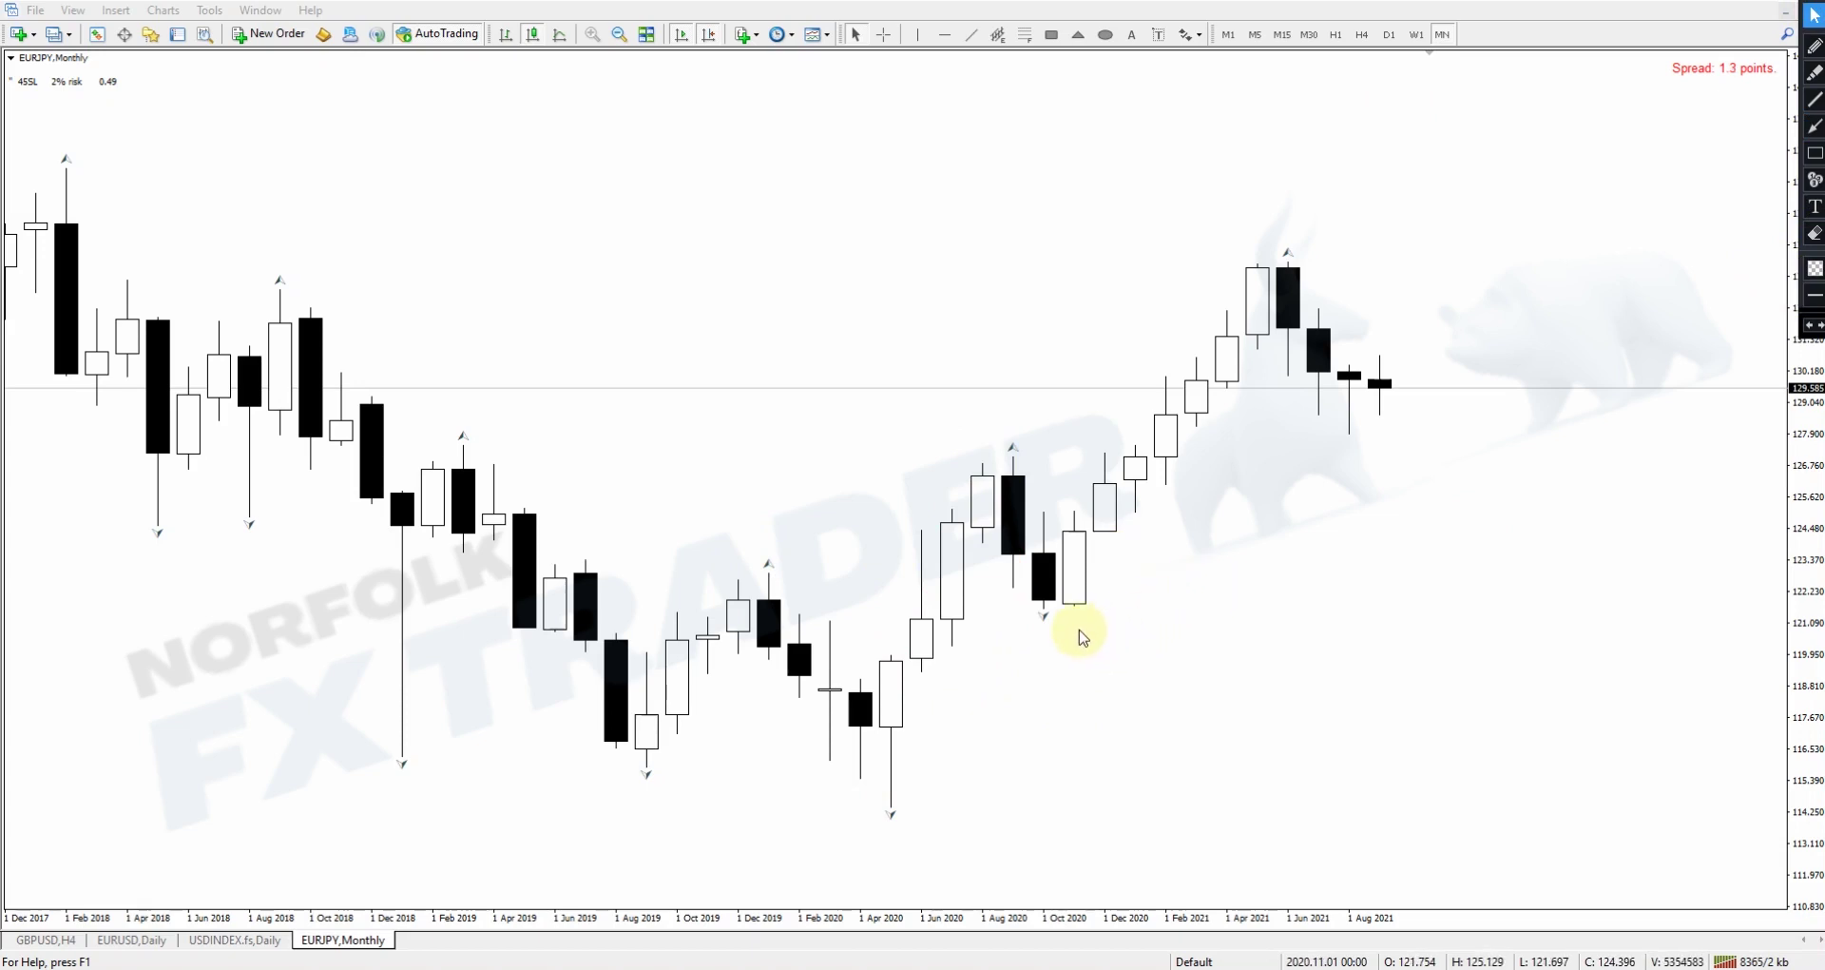
Step: Draw black horizontal lines from the September 2020 high to early 2021 and from the September 2018 high to the latest candle
left_click(1814, 99)
left_click_drag(998, 457, 1167, 458)
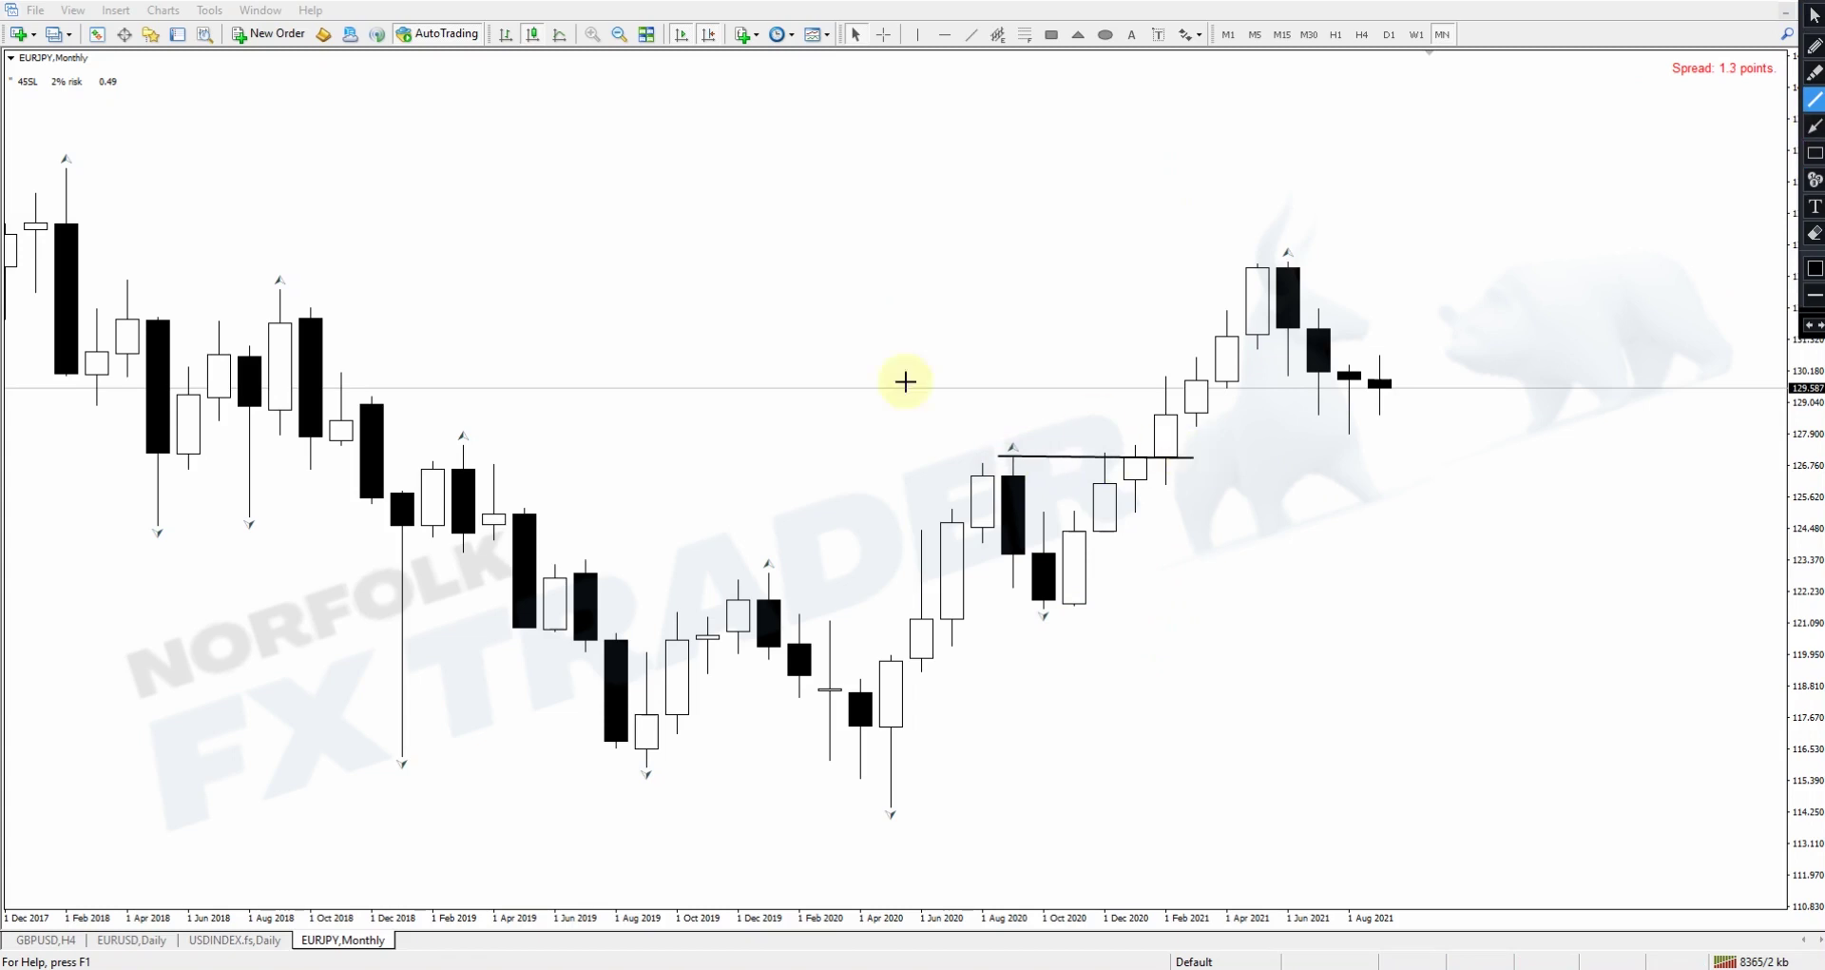
left_click_drag(271, 294, 1386, 290)
Step: Draw red arrows at the October 2020 low and along the rally to the May 2021 candle, then erase all annotations
left_click(1813, 125)
left_click_drag(1036, 659, 1253, 299)
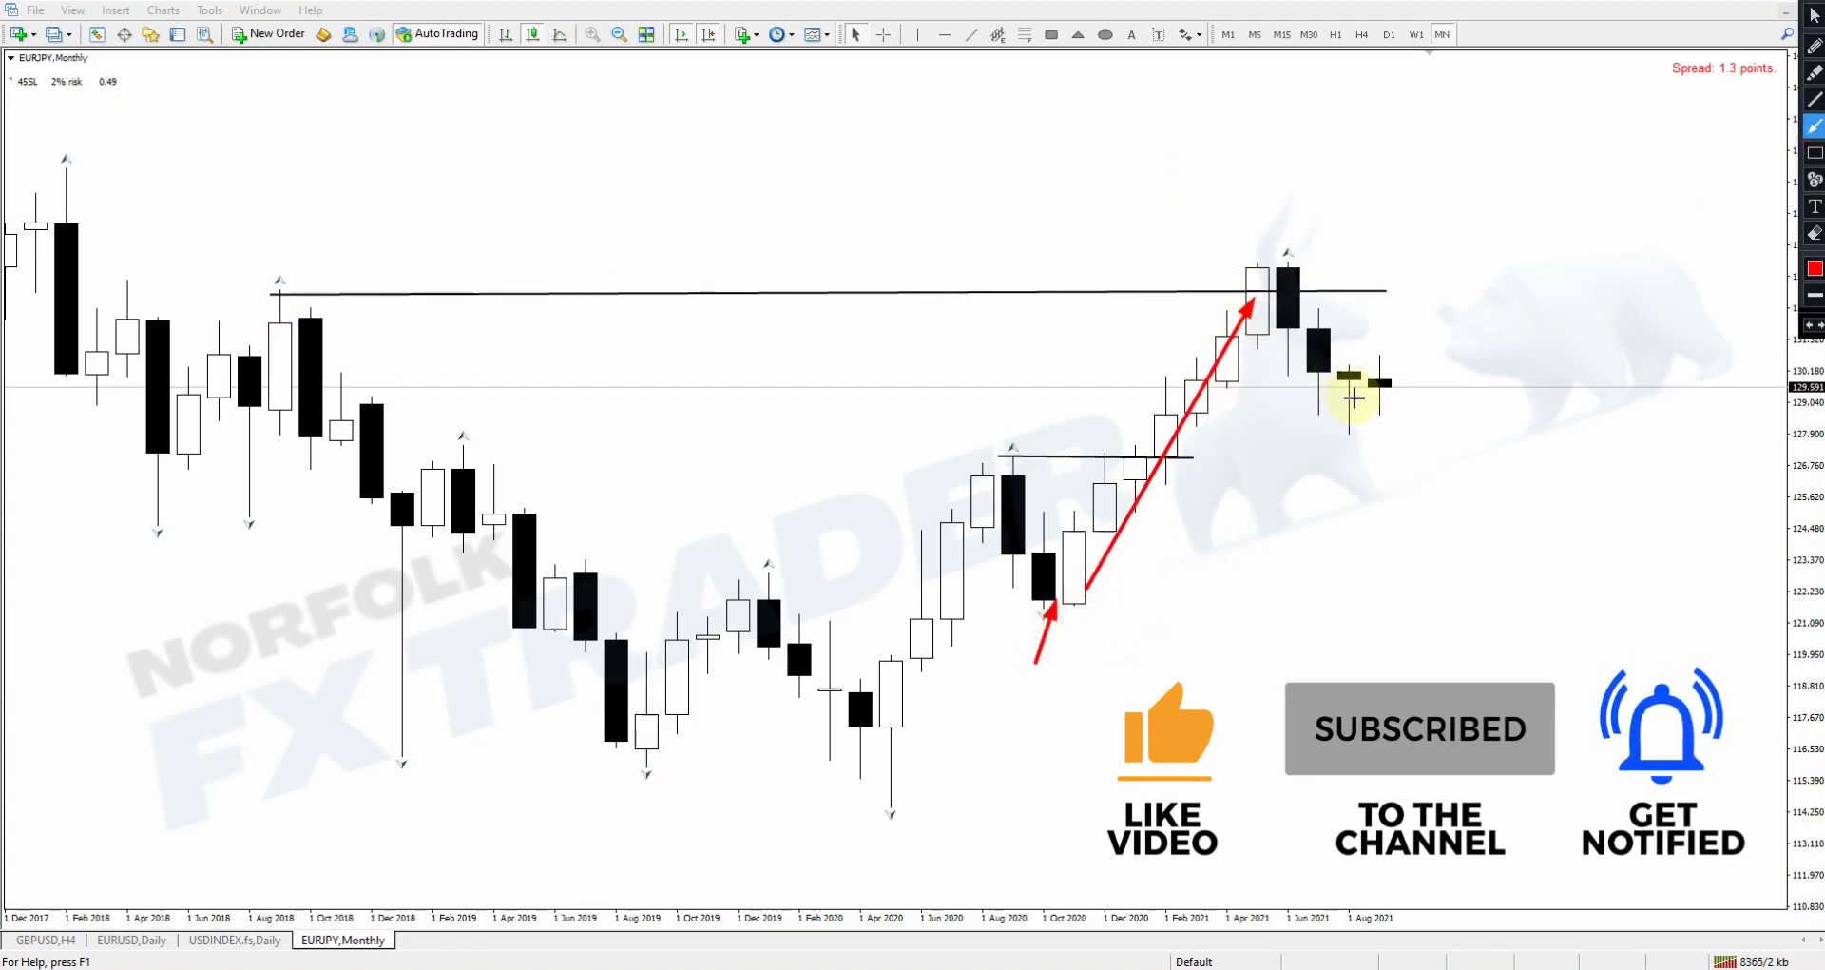
left_click(1814, 233)
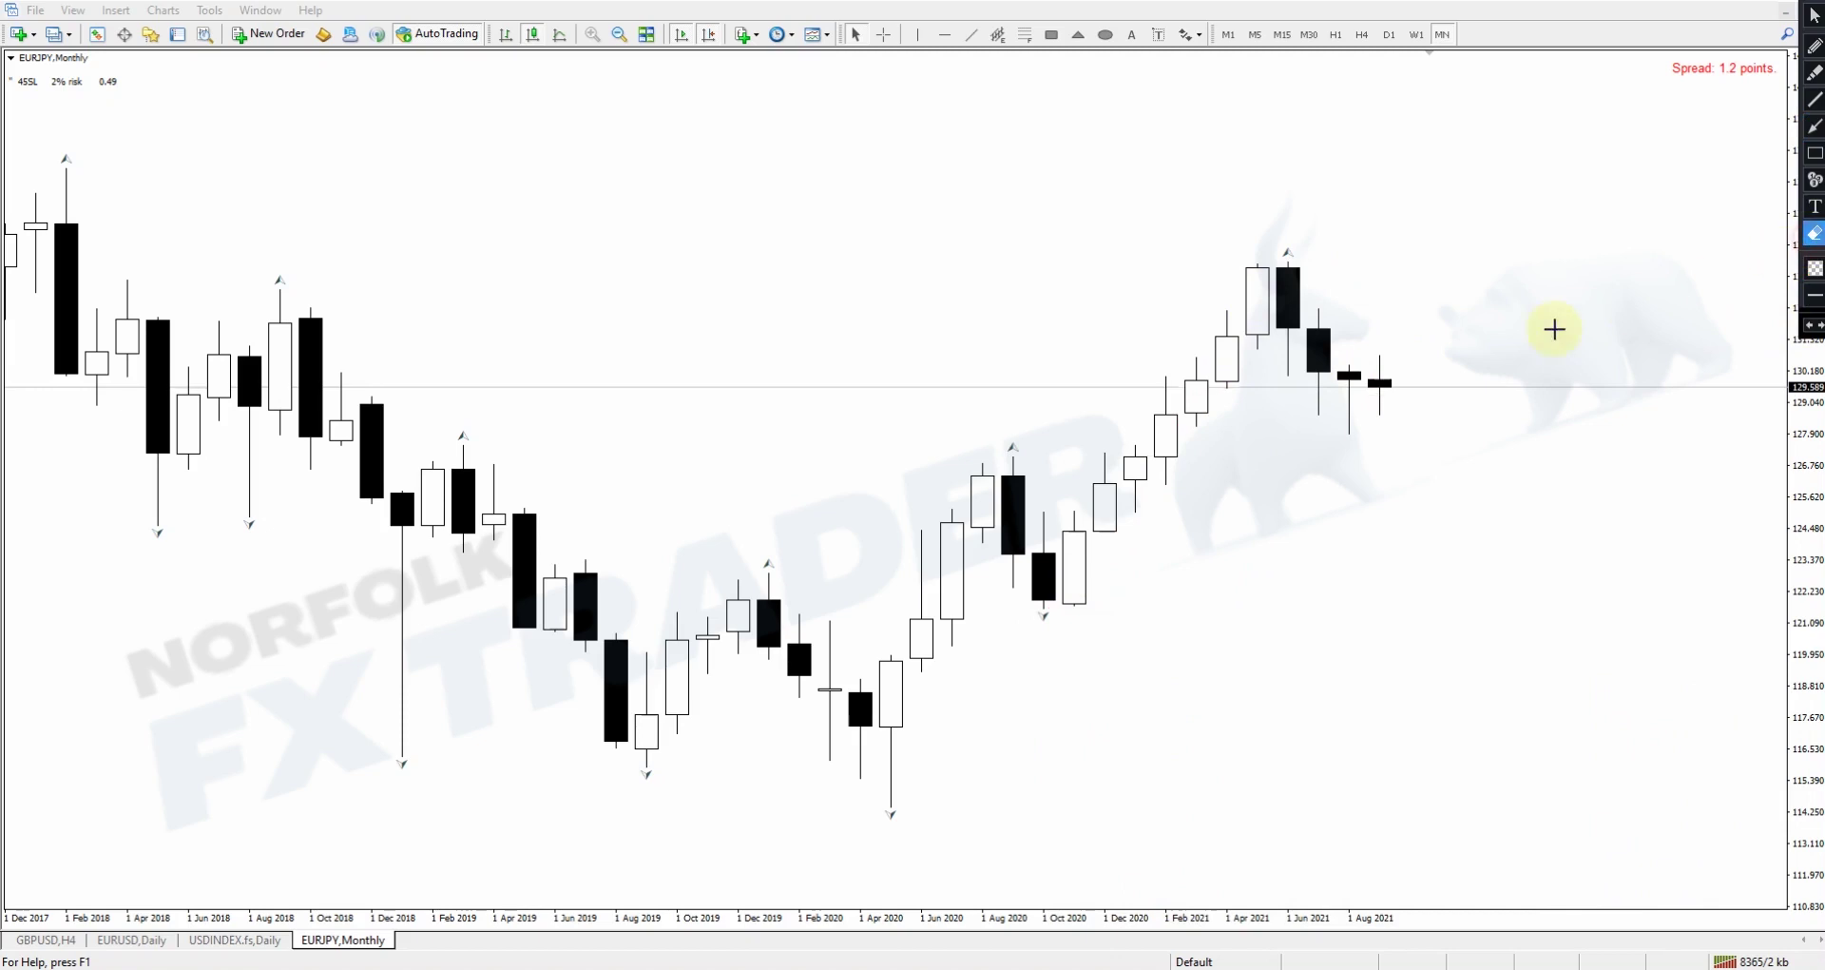
Step: Draw a thin chart rectangle at the January 2020 high, extending horizontally to about March 2021
left_click(1812, 16)
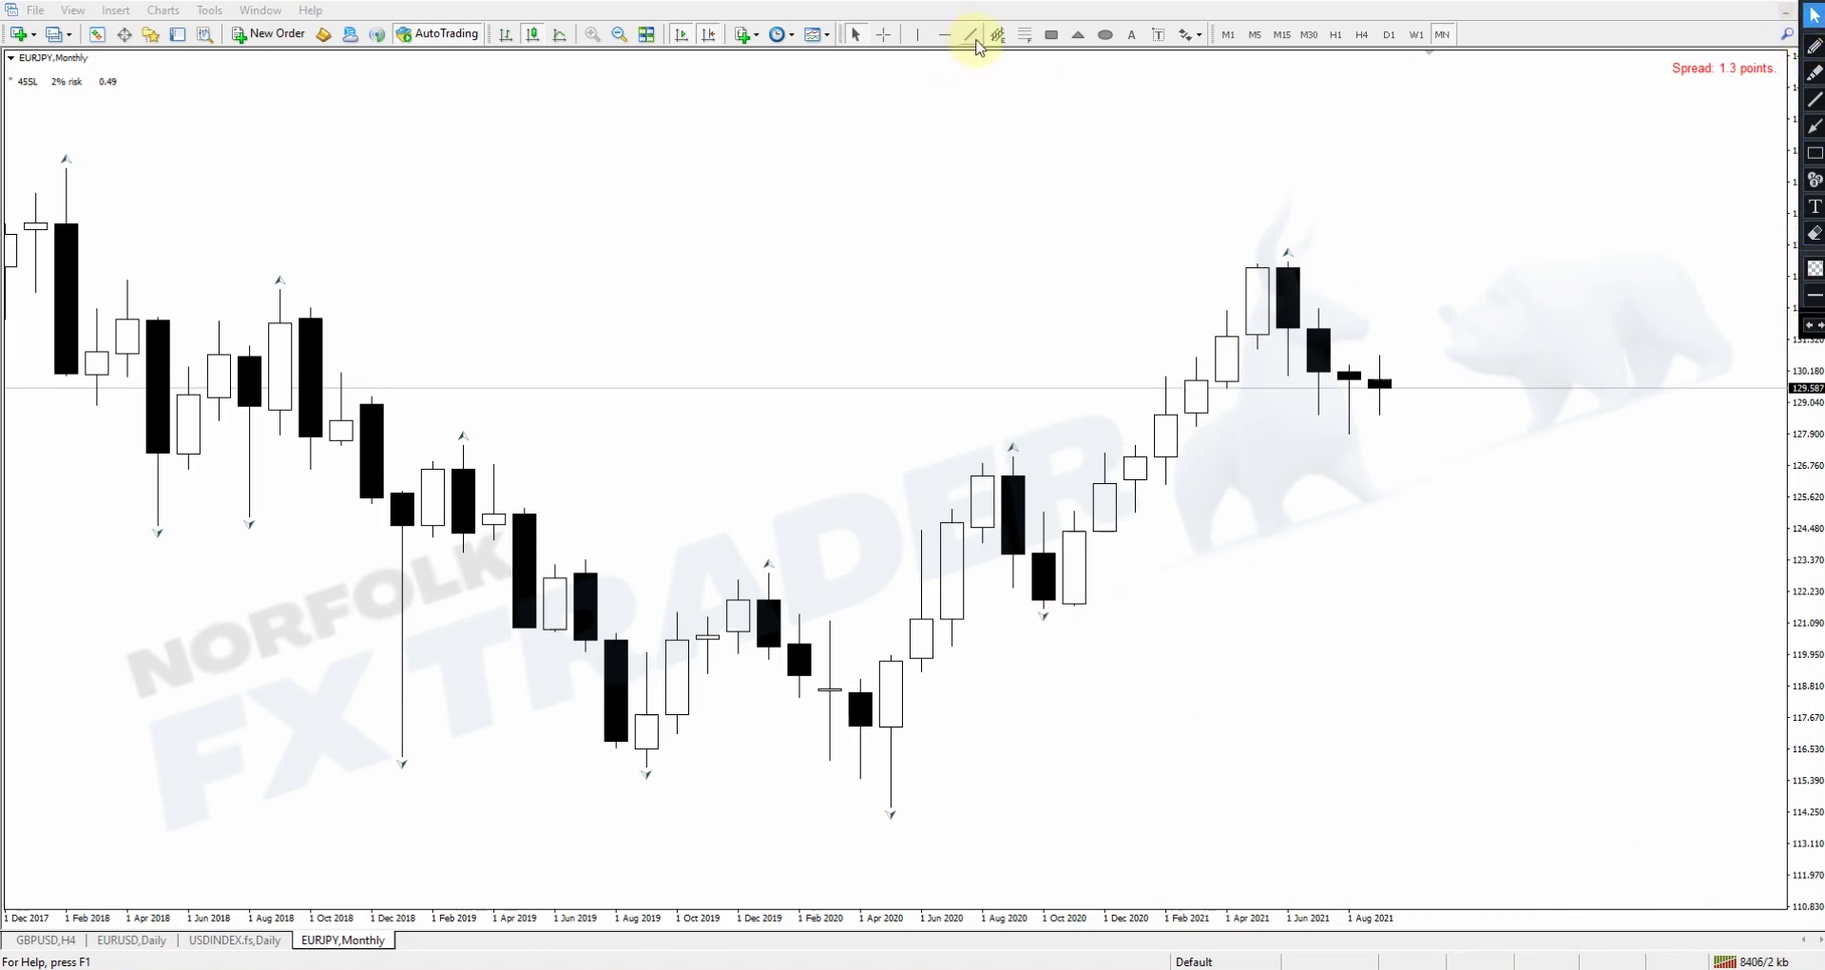
left_click(1051, 35)
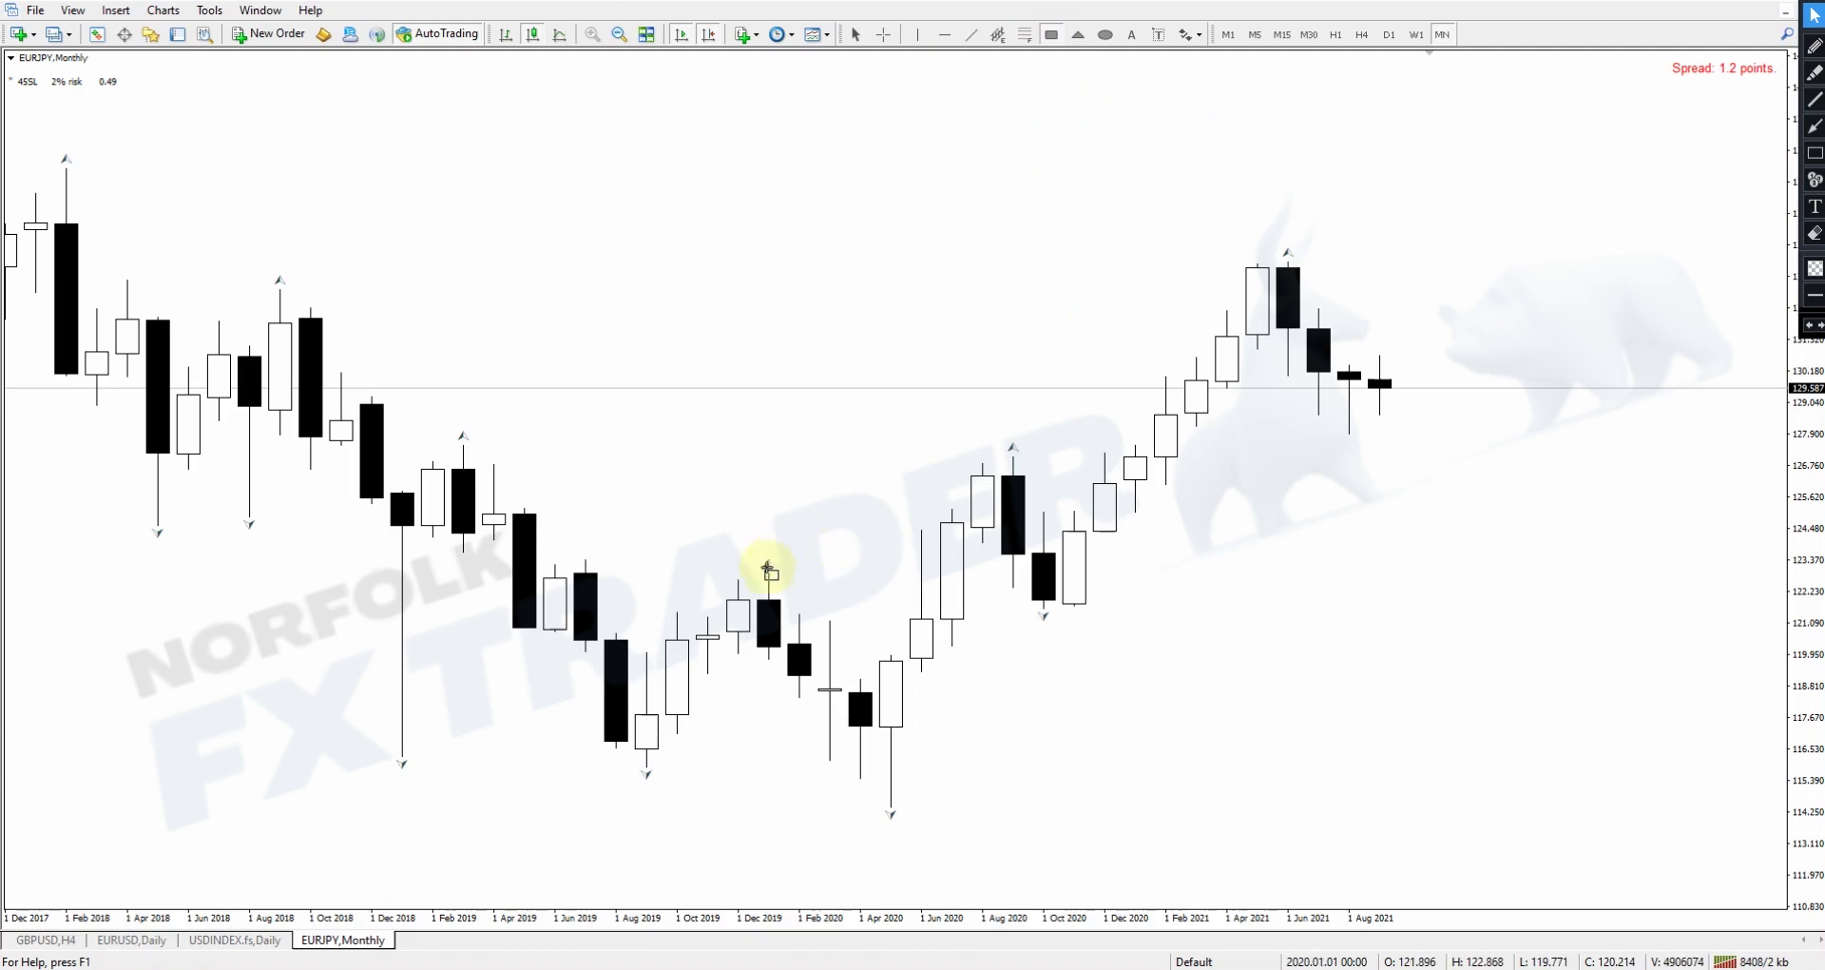
left_click_drag(769, 568, 1210, 576)
Step: Mark the January 2020 high and the surrounding 2019–2020 price swings with red arrows, then erase the arrows
left_click(1814, 125)
mouse_move(922, 671)
left_mouse_down()
mouse_move(999, 472)
mouse_move(1060, 615)
left_mouse_up()
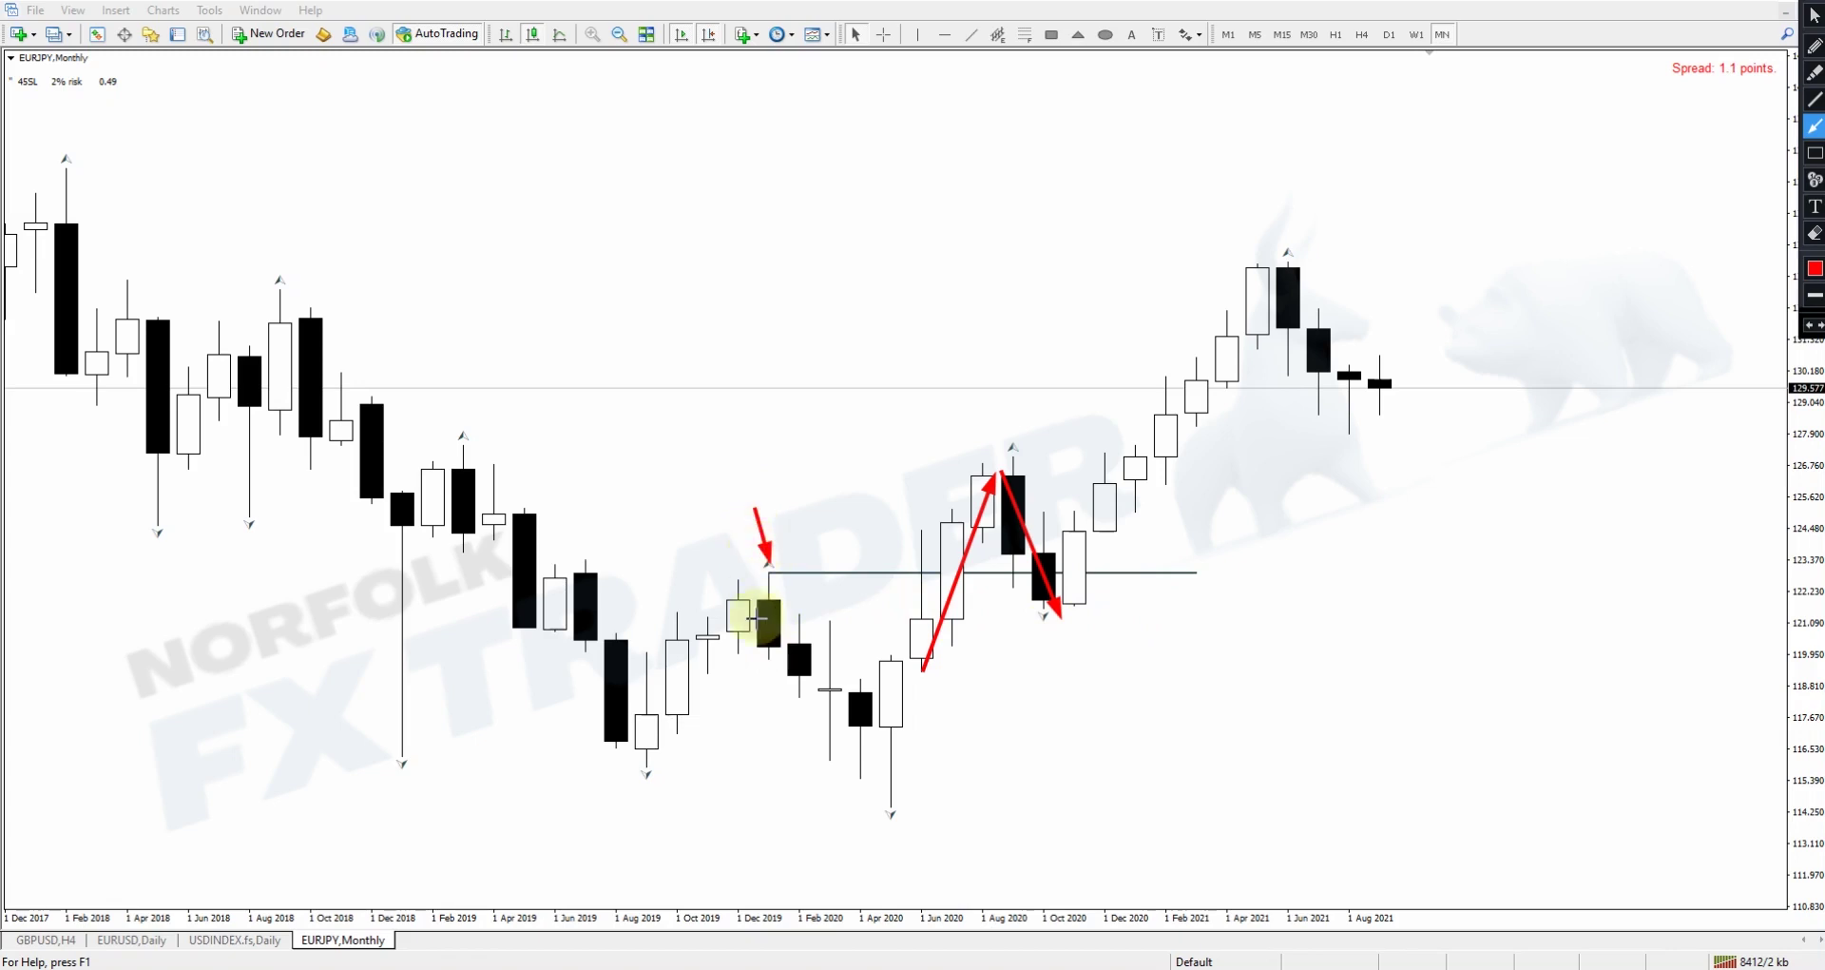
mouse_move(672, 724)
left_mouse_down()
mouse_move(766, 591)
mouse_move(860, 762)
left_mouse_up()
mouse_move(866, 761)
left_mouse_down()
mouse_move(1012, 450)
mouse_move(1073, 627)
left_mouse_up()
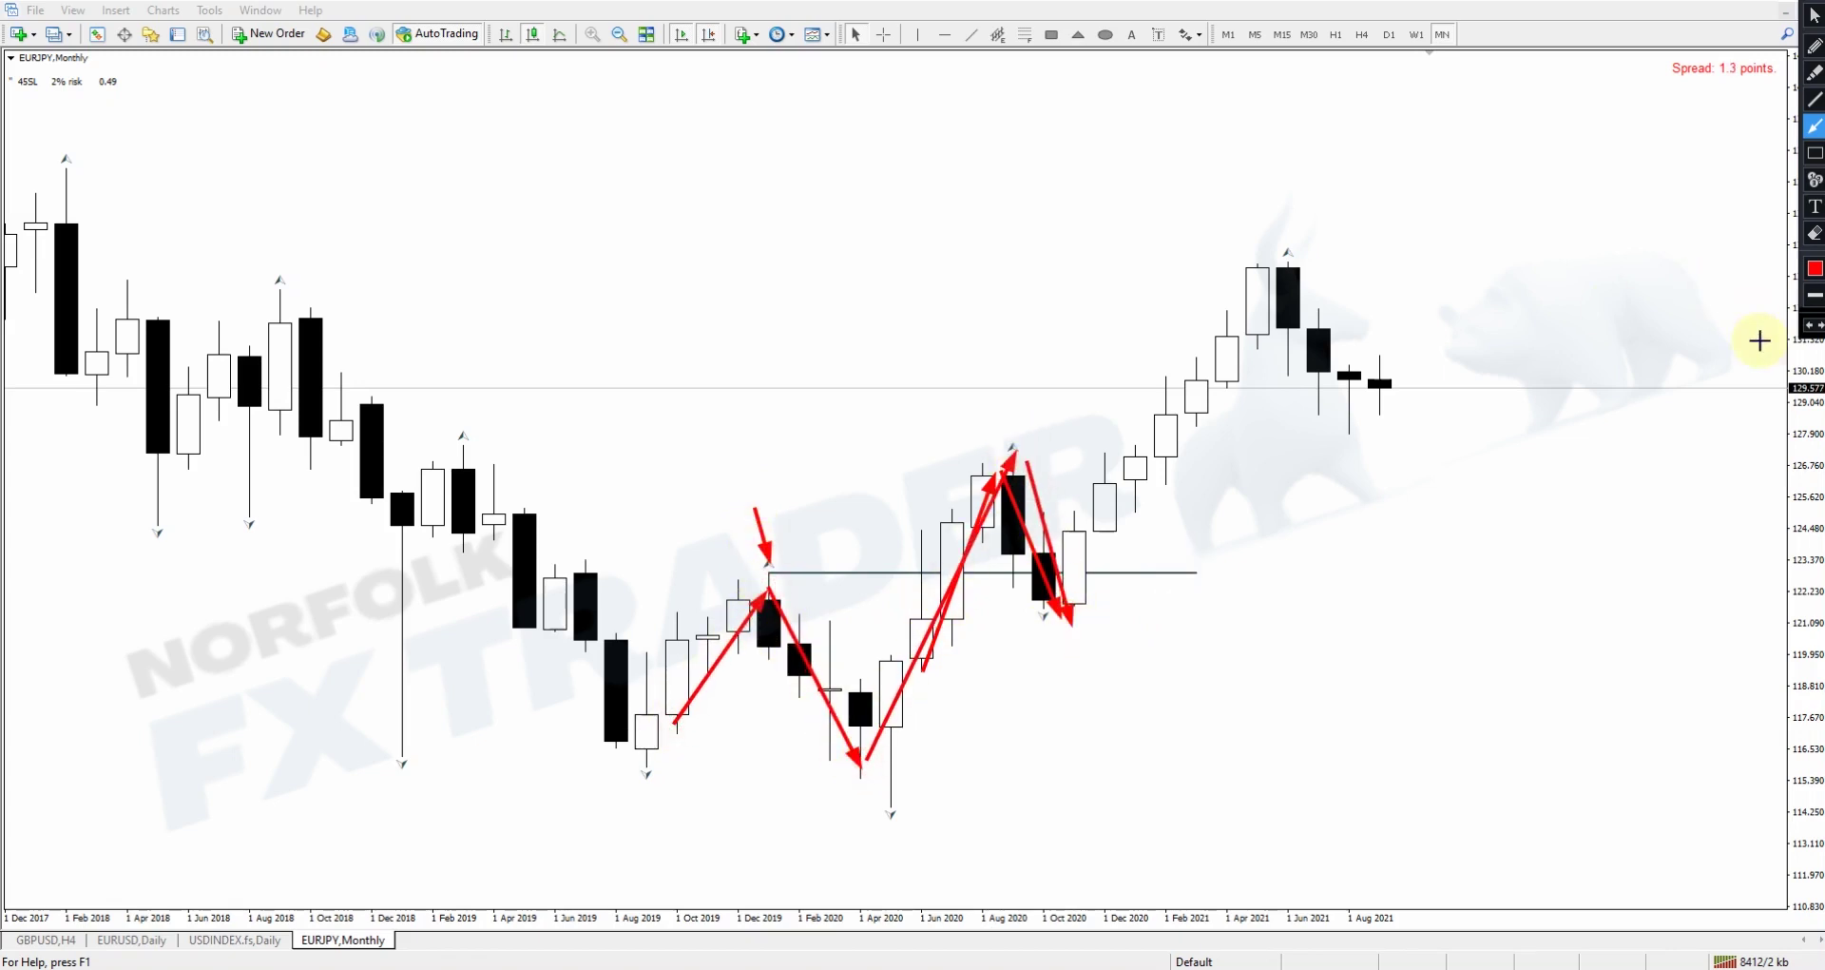
left_click(1816, 234)
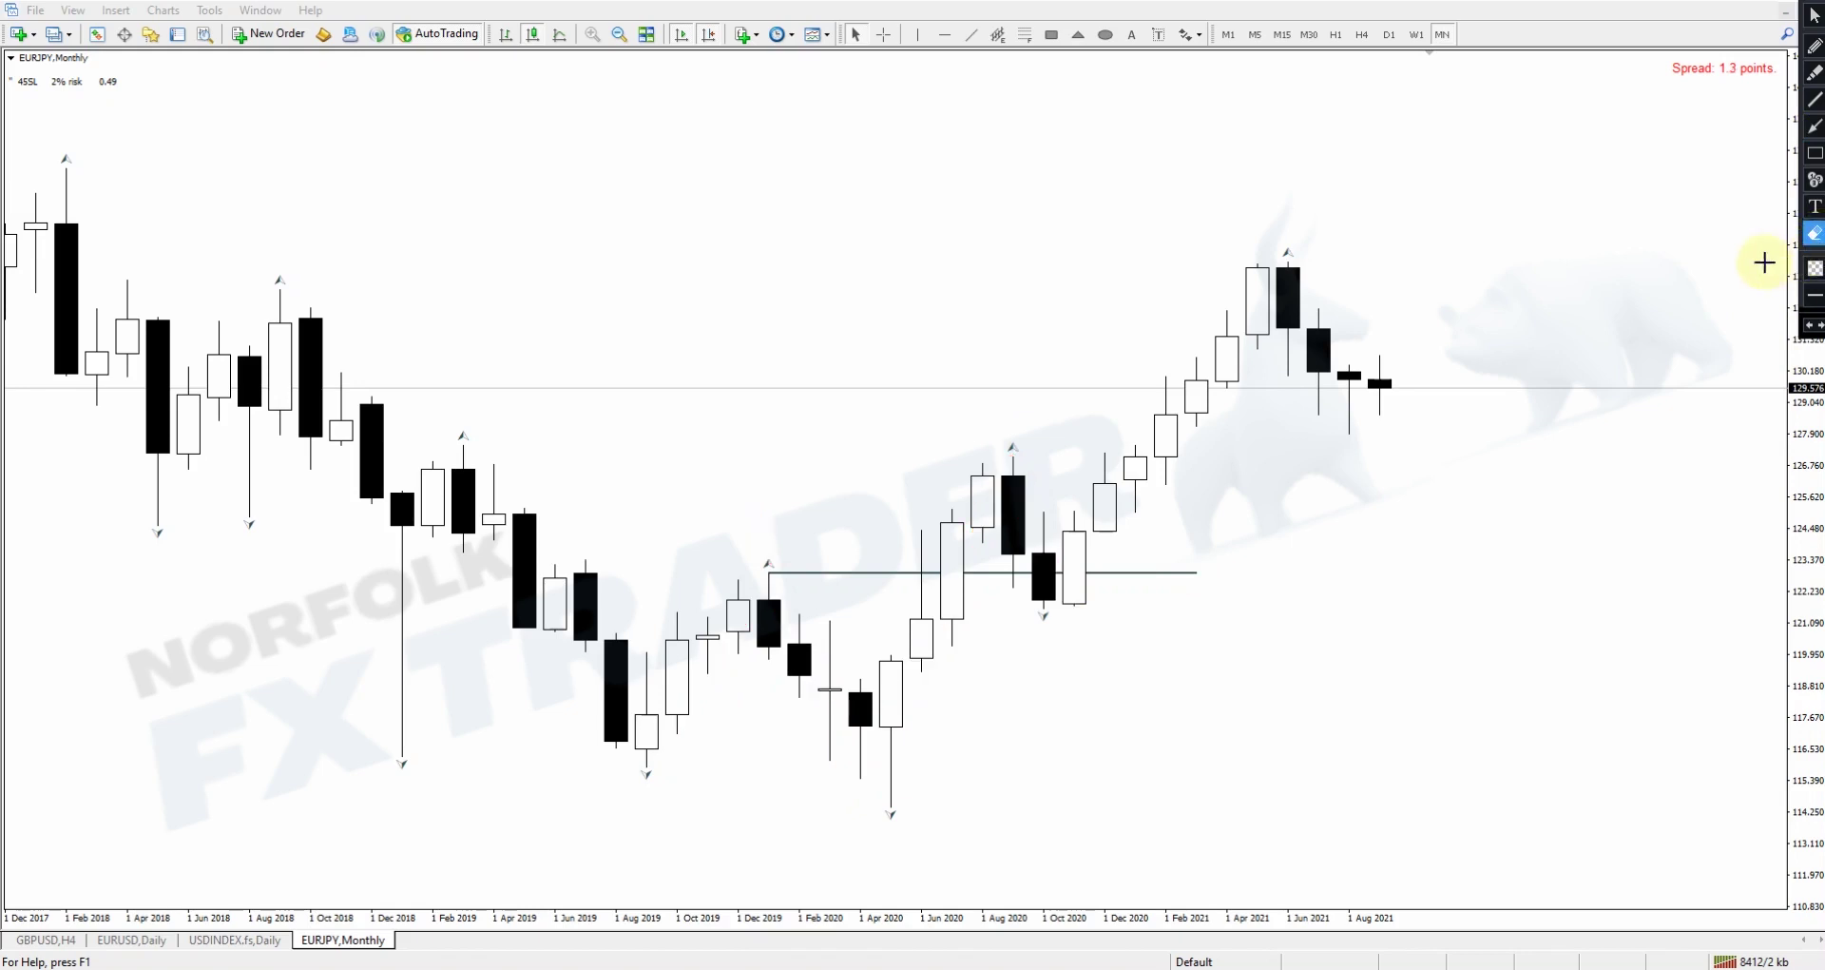
Step: Switch the EURJPY chart to the weekly timeframe and bring the 2020 price action around the drawn level into view
left_click(1816, 15)
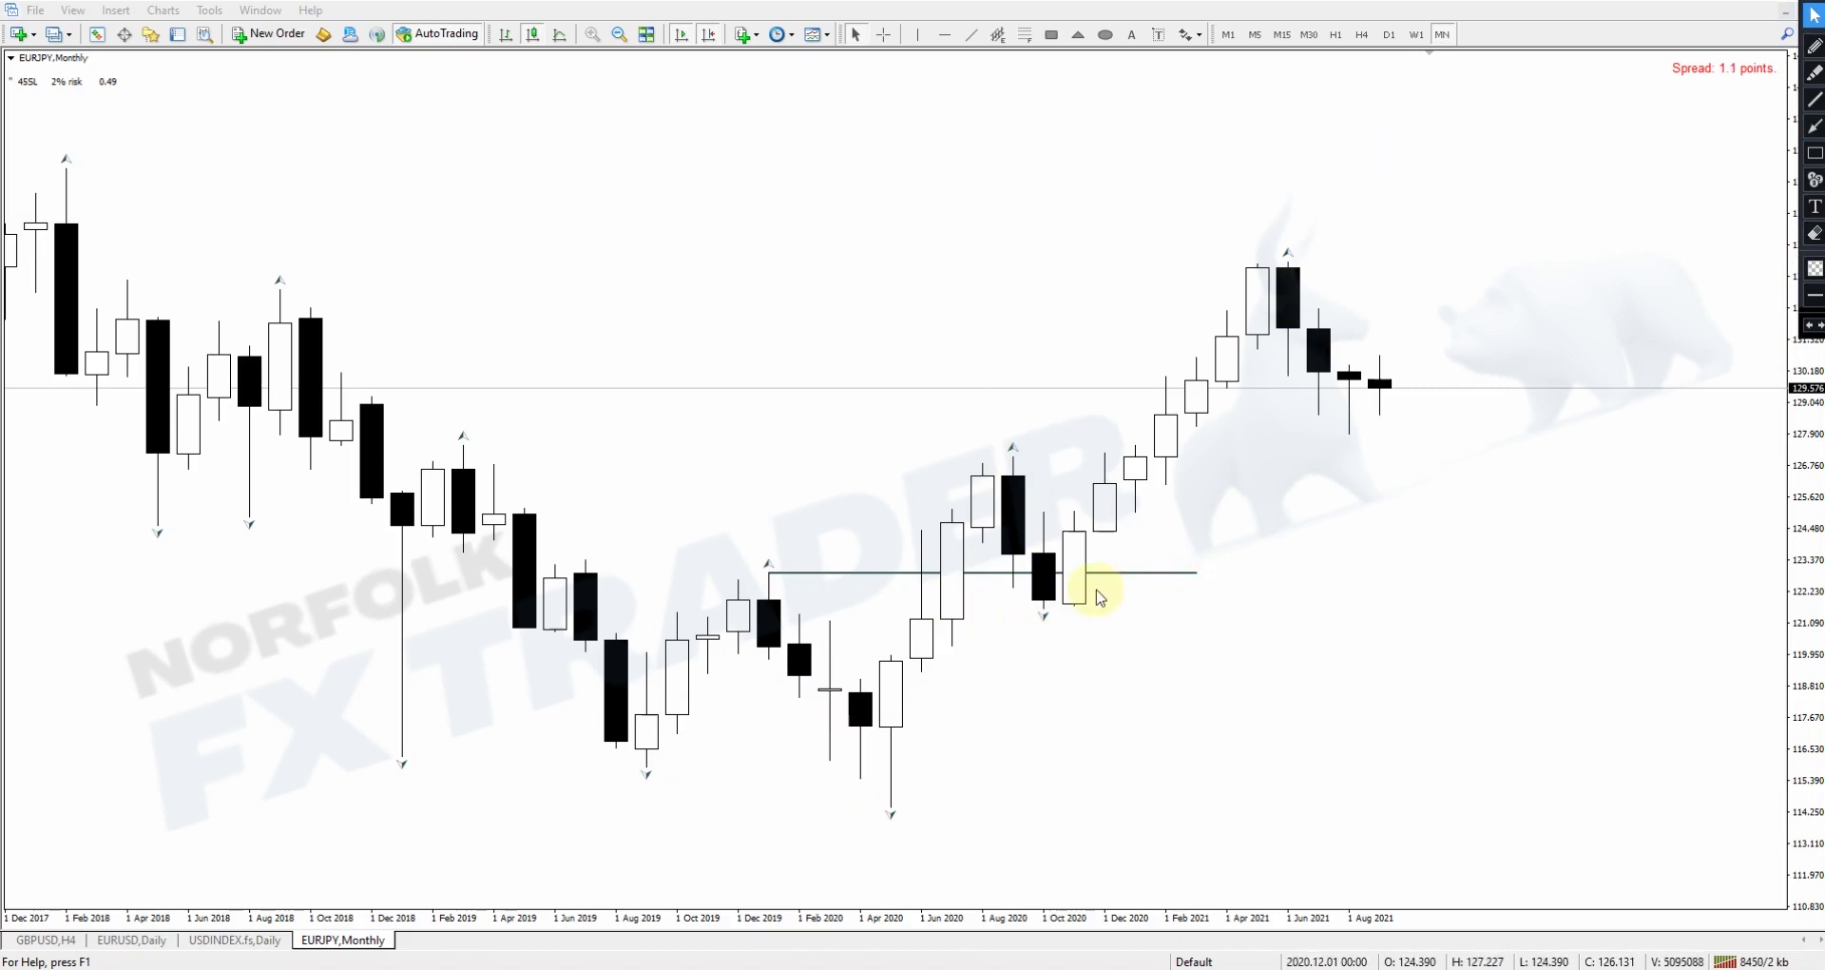
left_click(1420, 37)
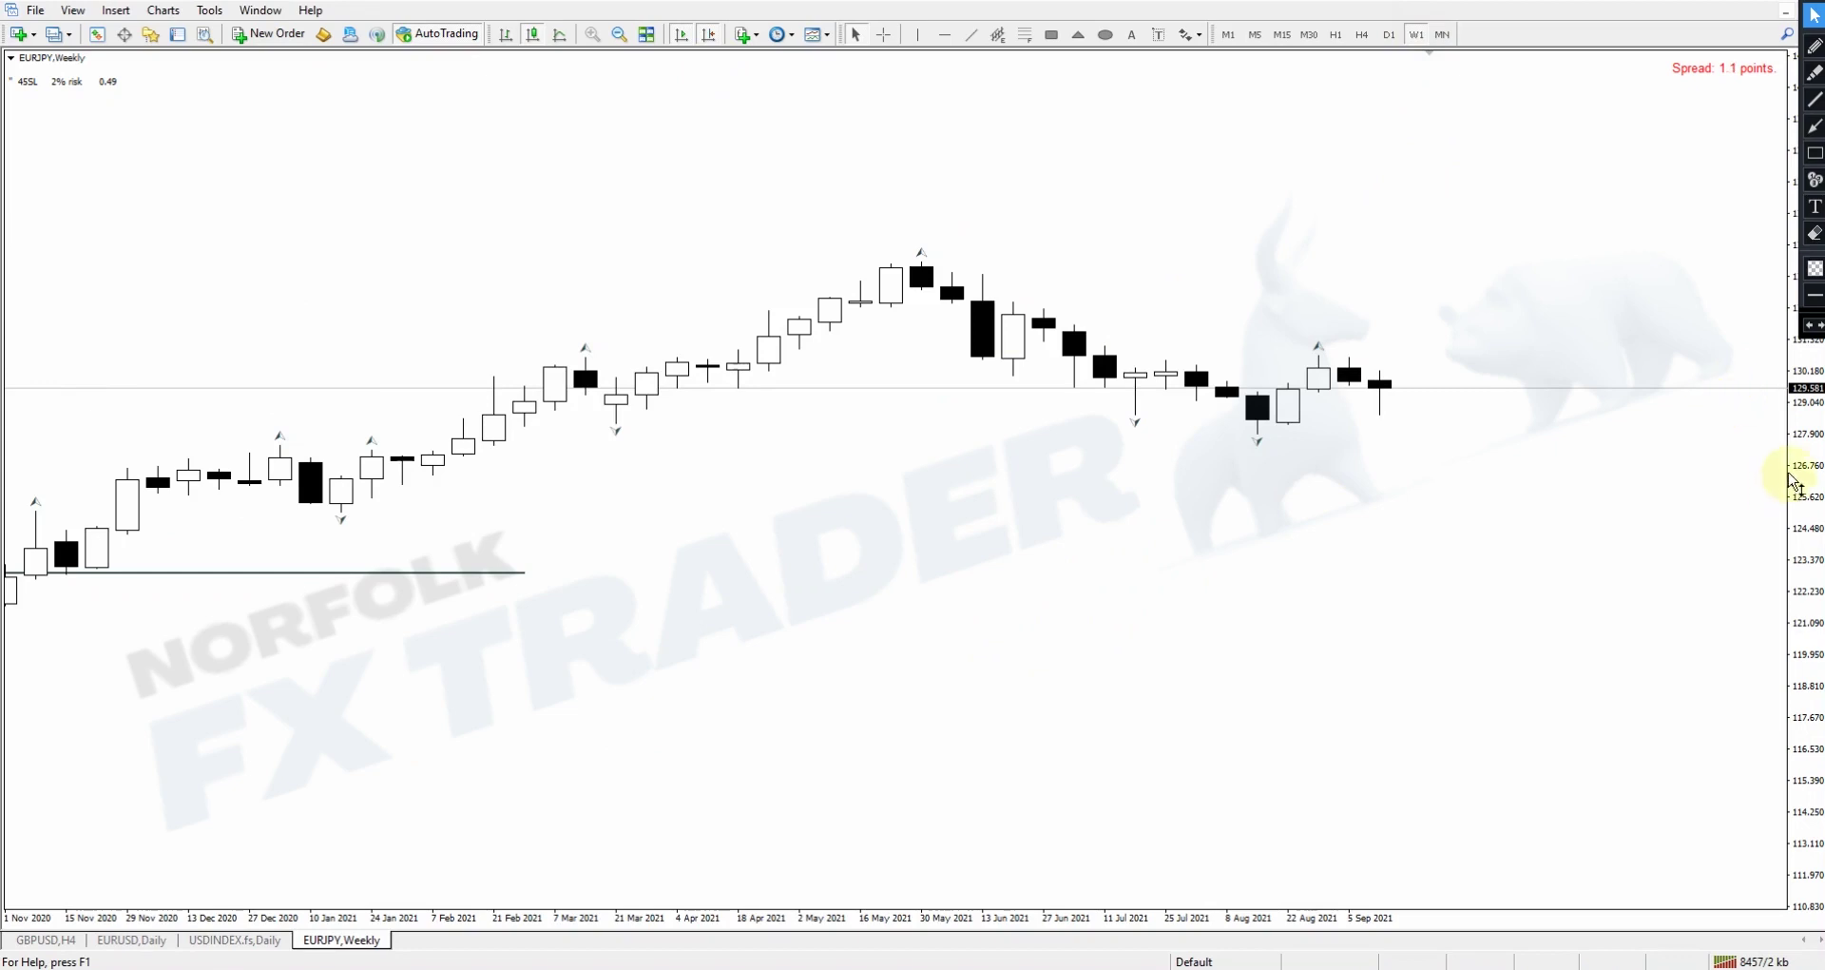
left_click_drag(1807, 451, 1813, 467)
left_click_drag(457, 163, 1112, 179)
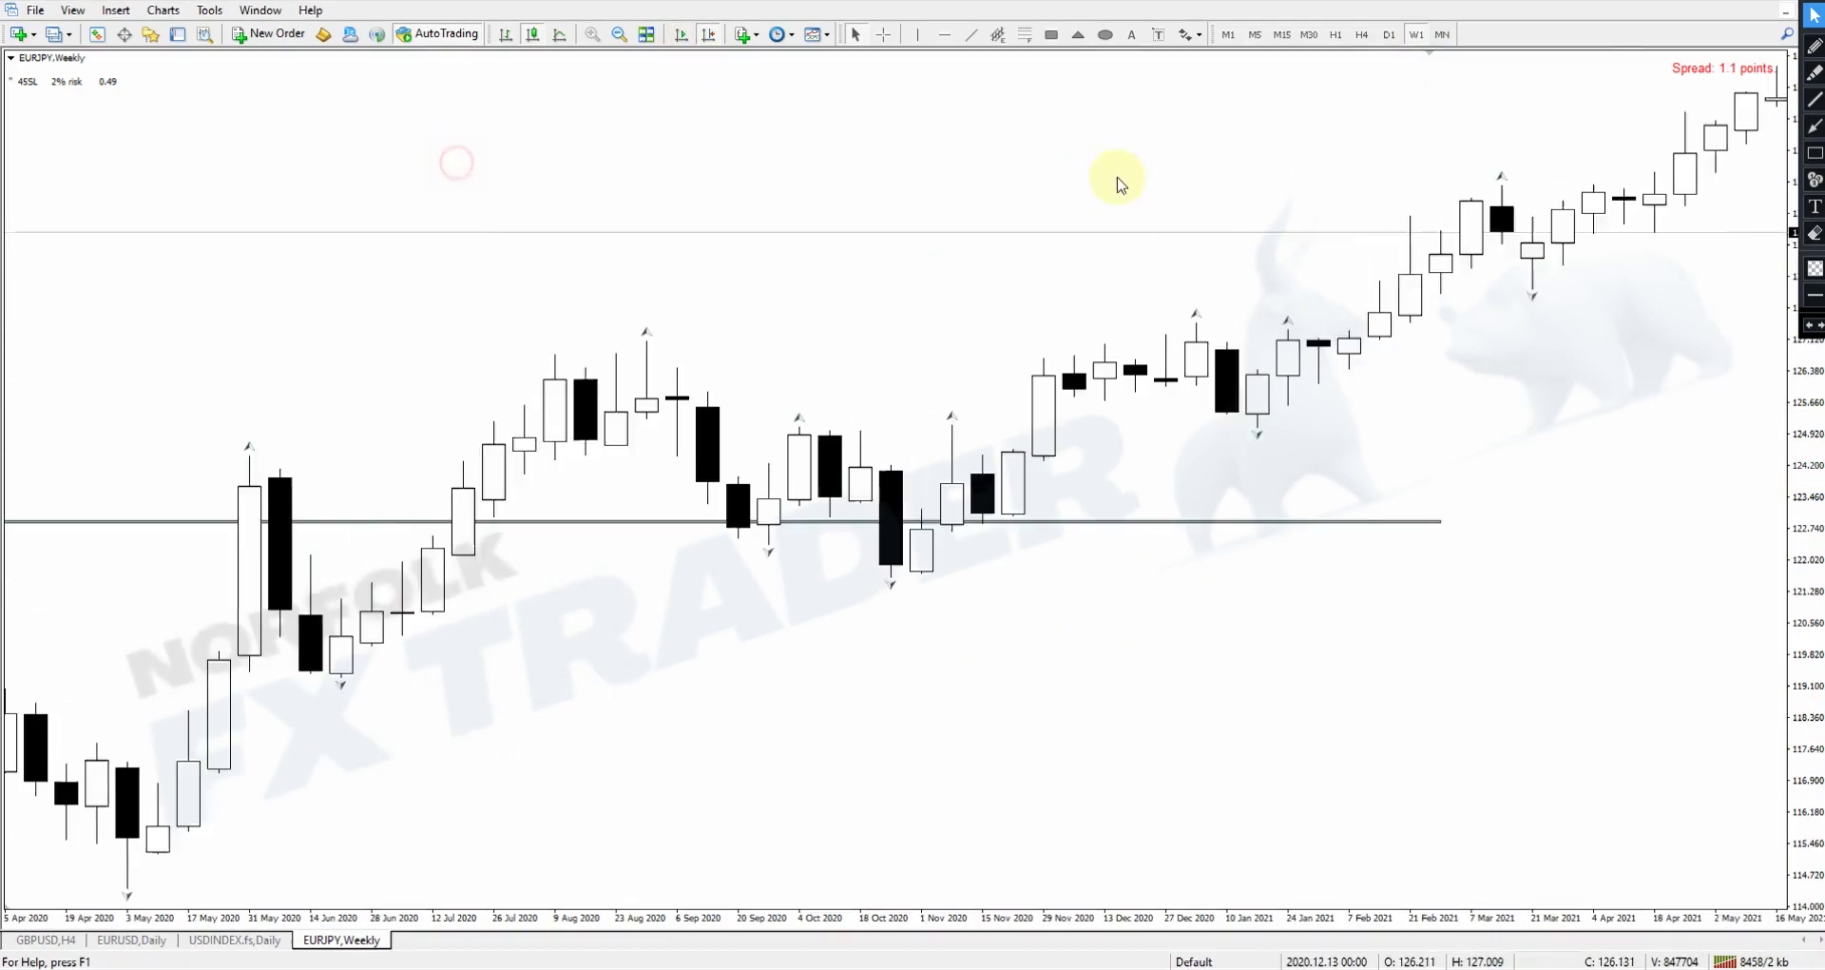
left_click_drag(691, 203, 798, 210)
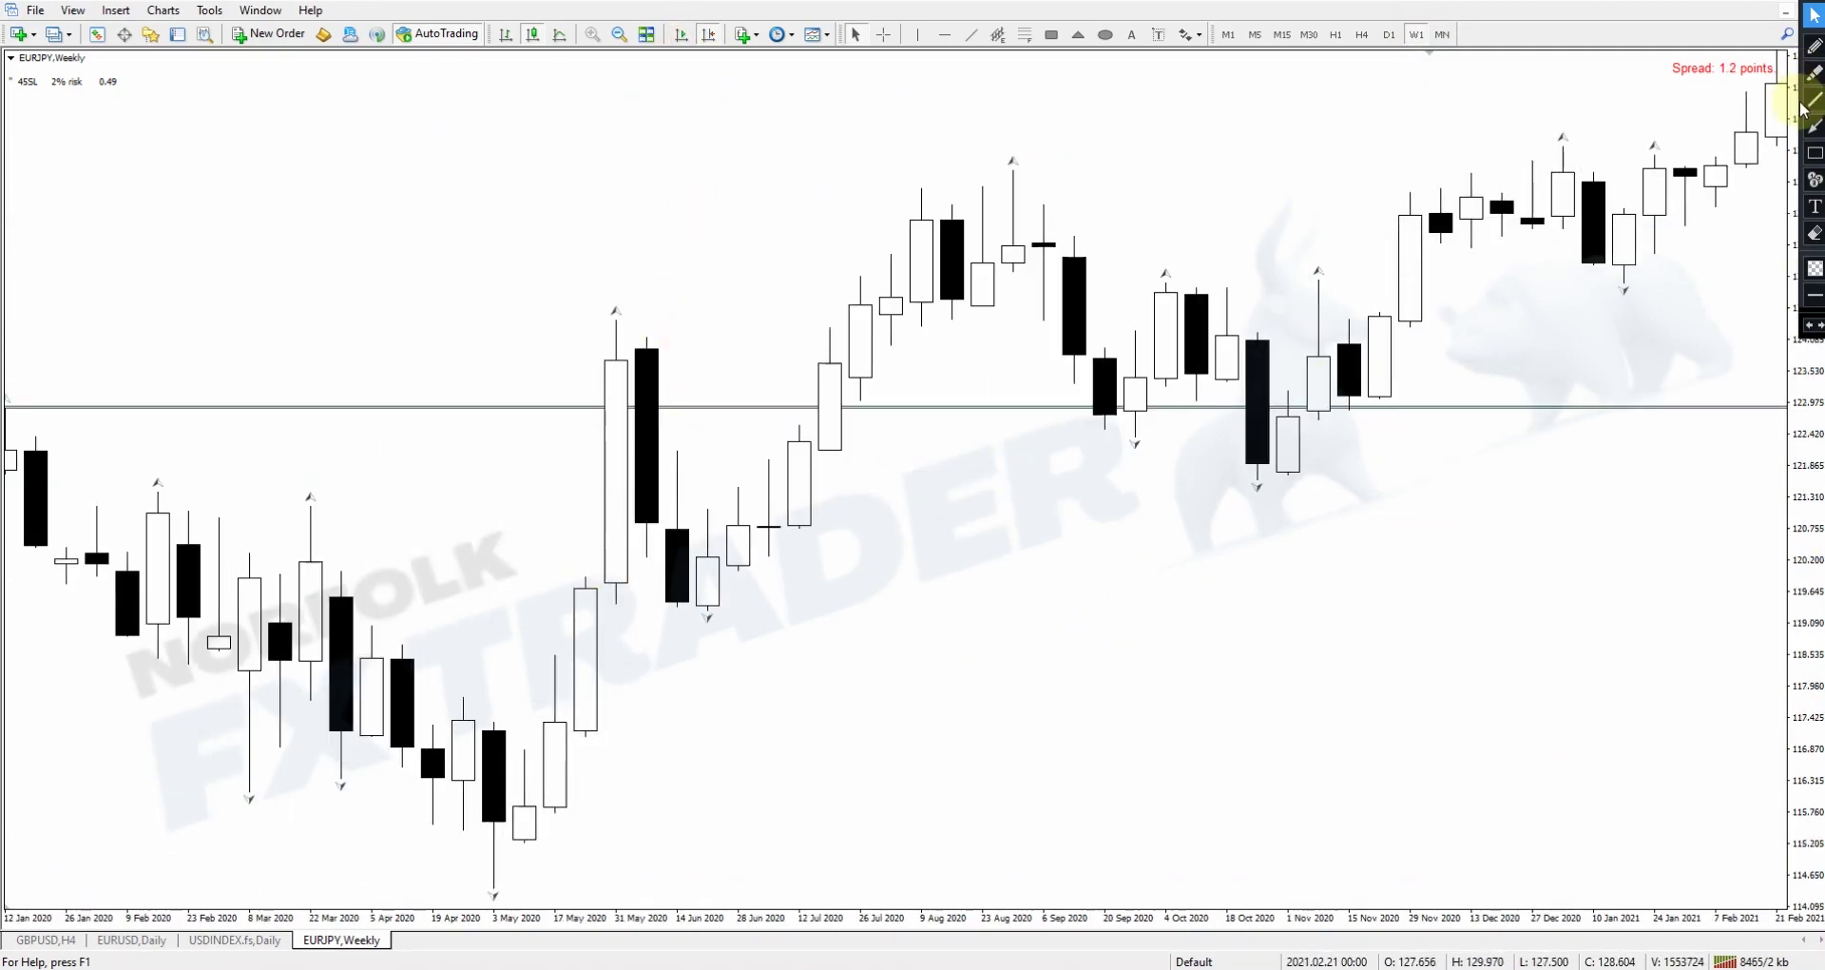
Step: Mark the 31 May 2020 high and its following drop and rally with red arrows, and draw a horizontal line across from that high
left_click(1815, 127)
mouse_move(548, 237)
left_mouse_down()
mouse_move(612, 305)
mouse_move(672, 595)
mouse_move(695, 616)
mouse_move(951, 173)
left_mouse_up()
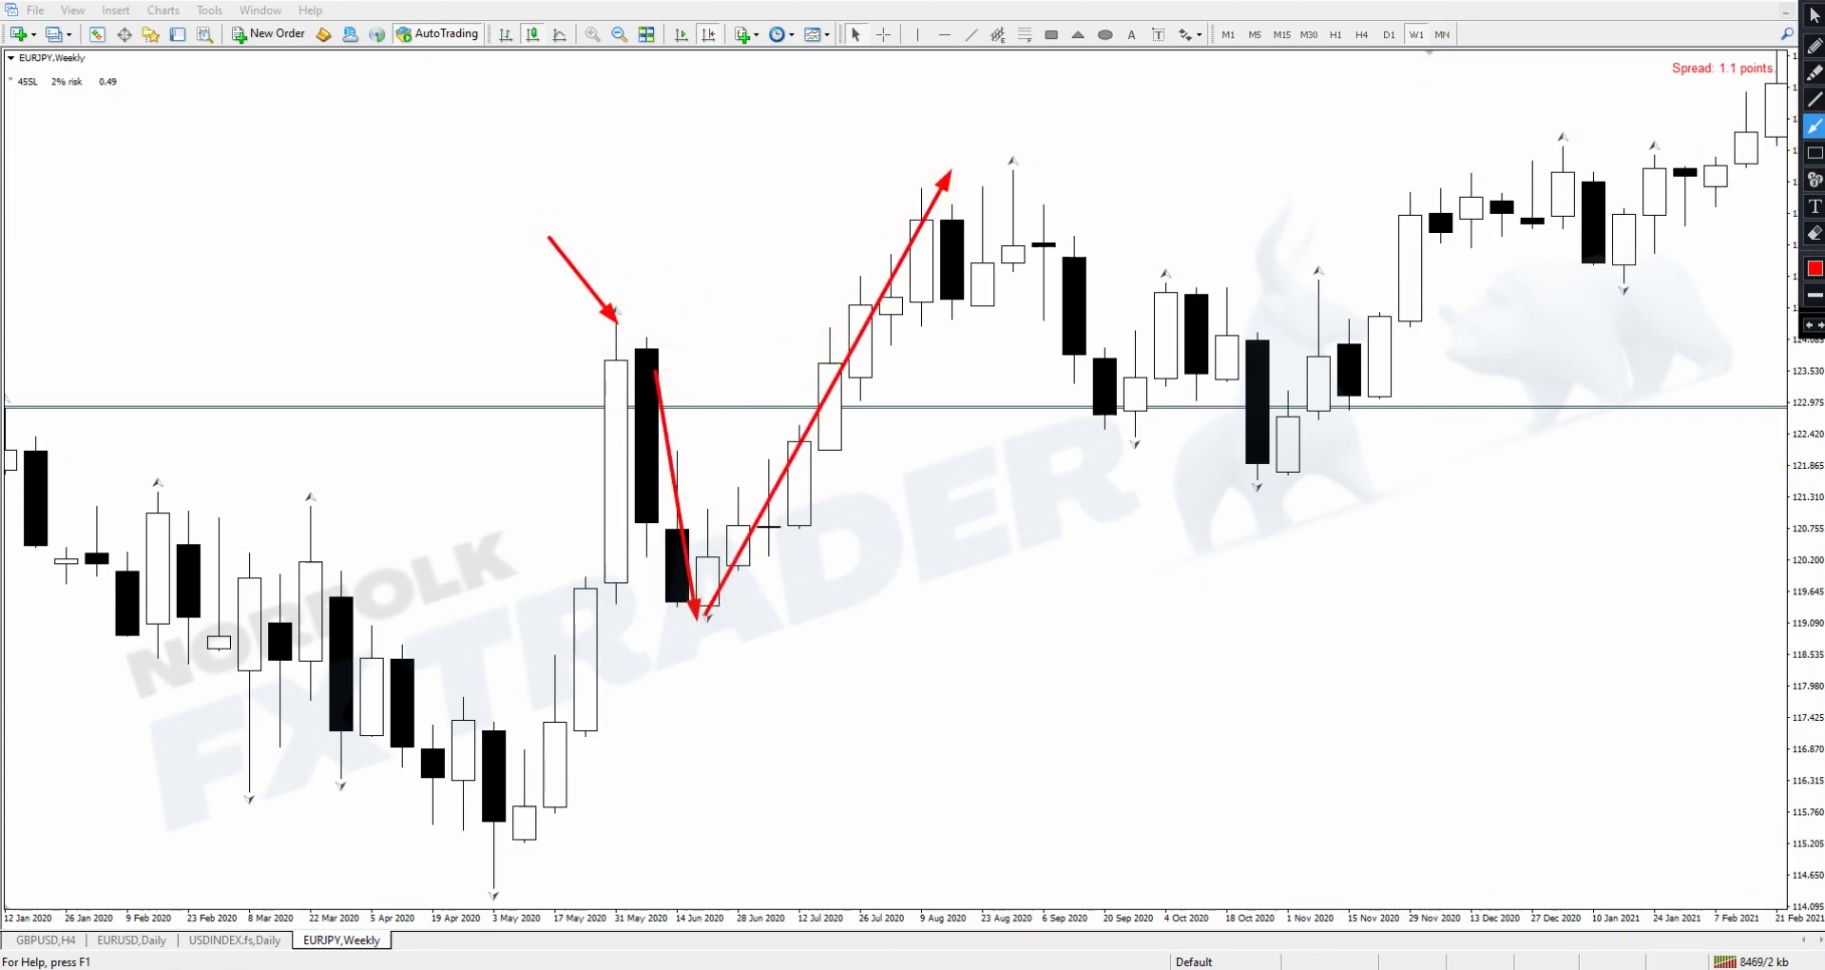
left_click(1814, 99)
left_click_drag(622, 321, 1027, 321)
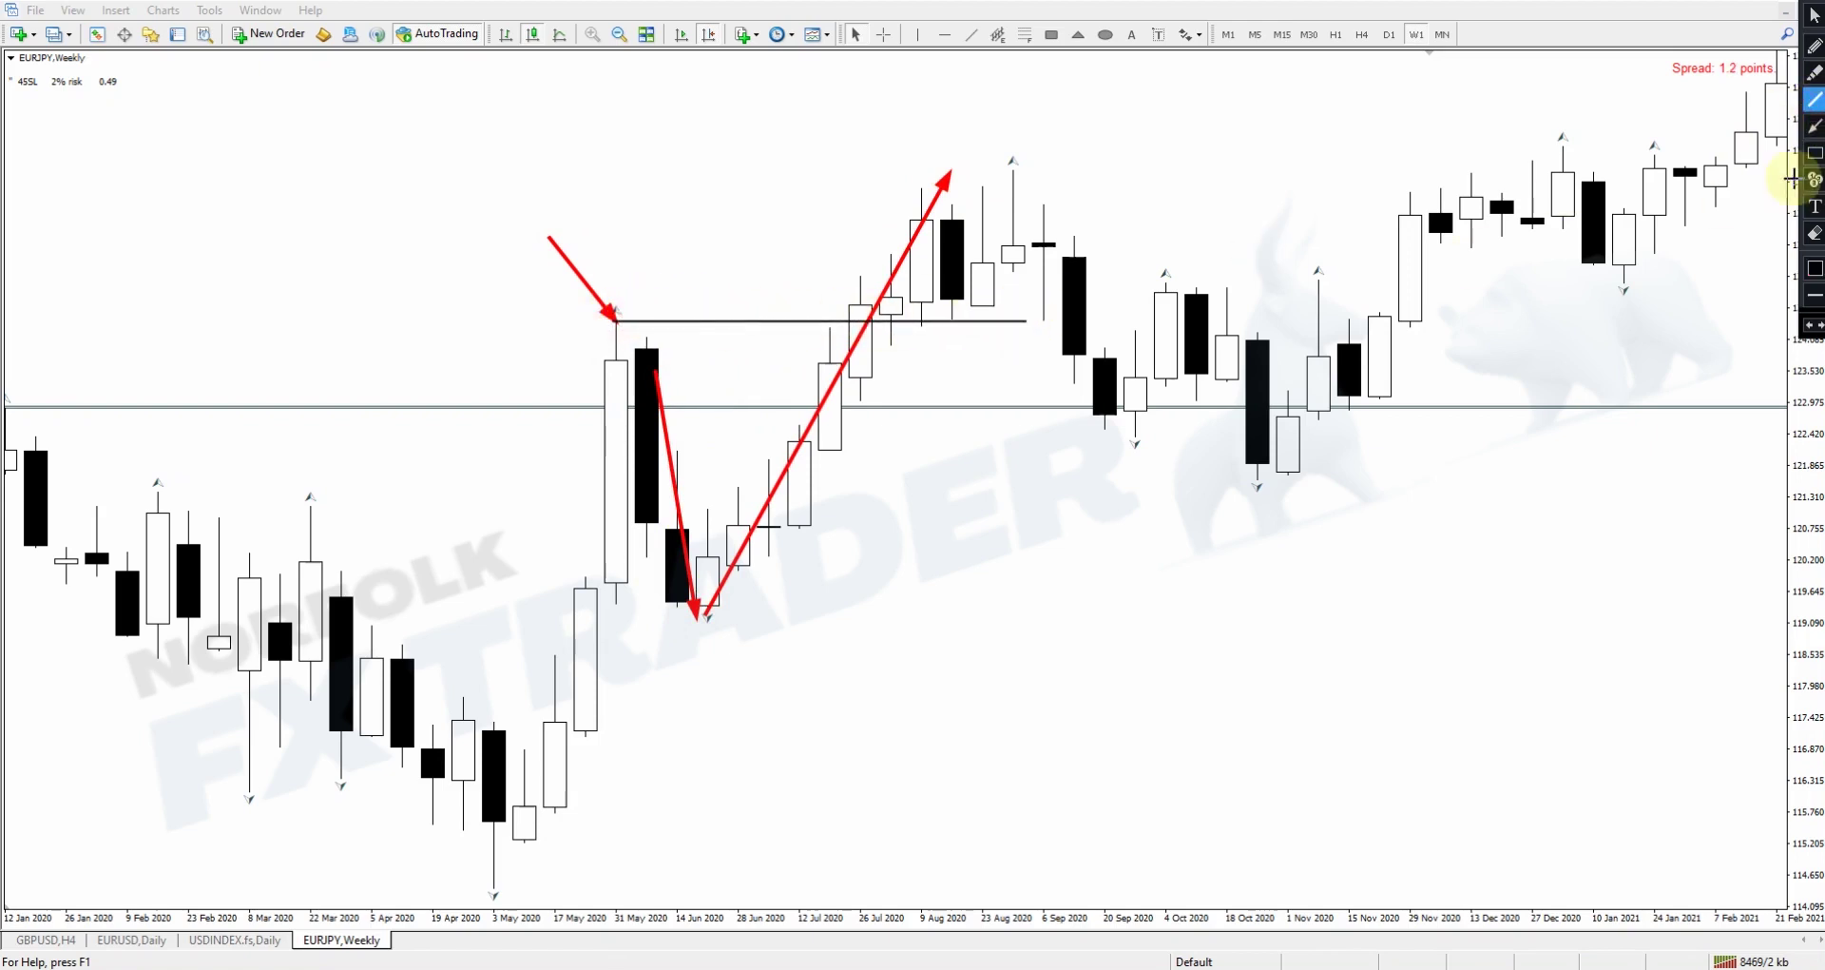
Step: Add red arrows from the May 2020 low to the 31 May high, down to the June low and at the high, then erase all annotations
left_click(1815, 127)
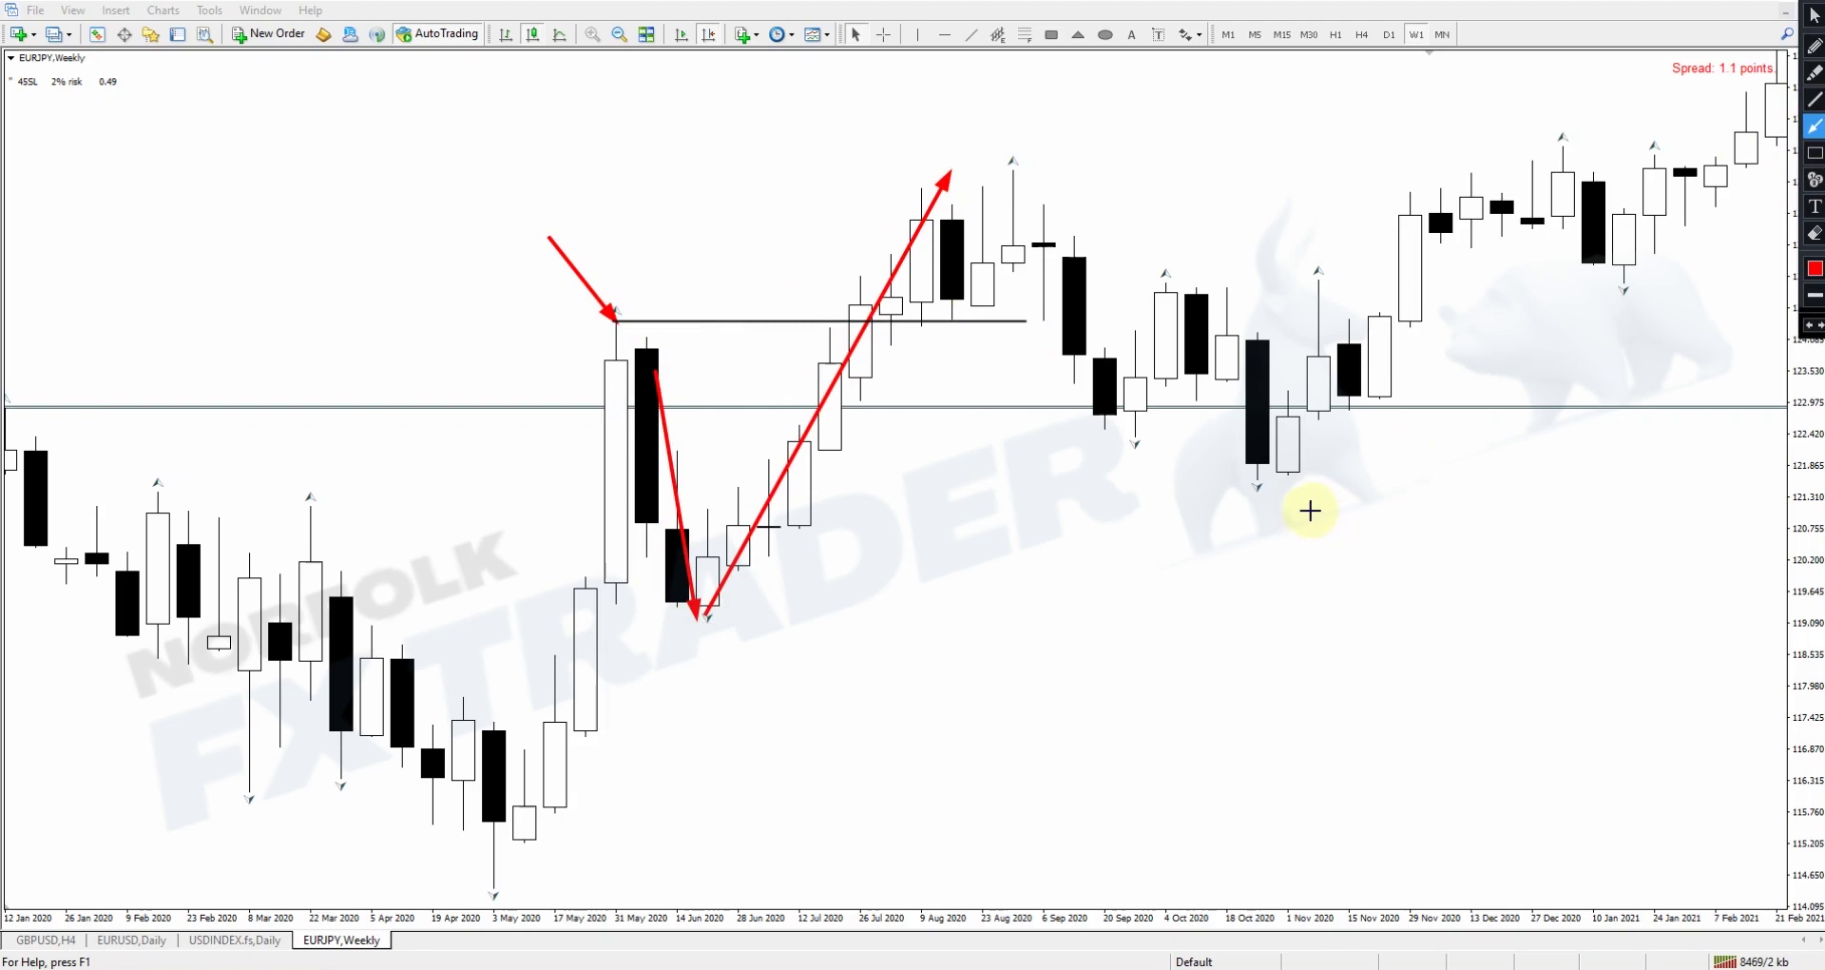
mouse_move(510, 861)
left_mouse_down()
mouse_move(637, 319)
mouse_move(701, 604)
left_mouse_up()
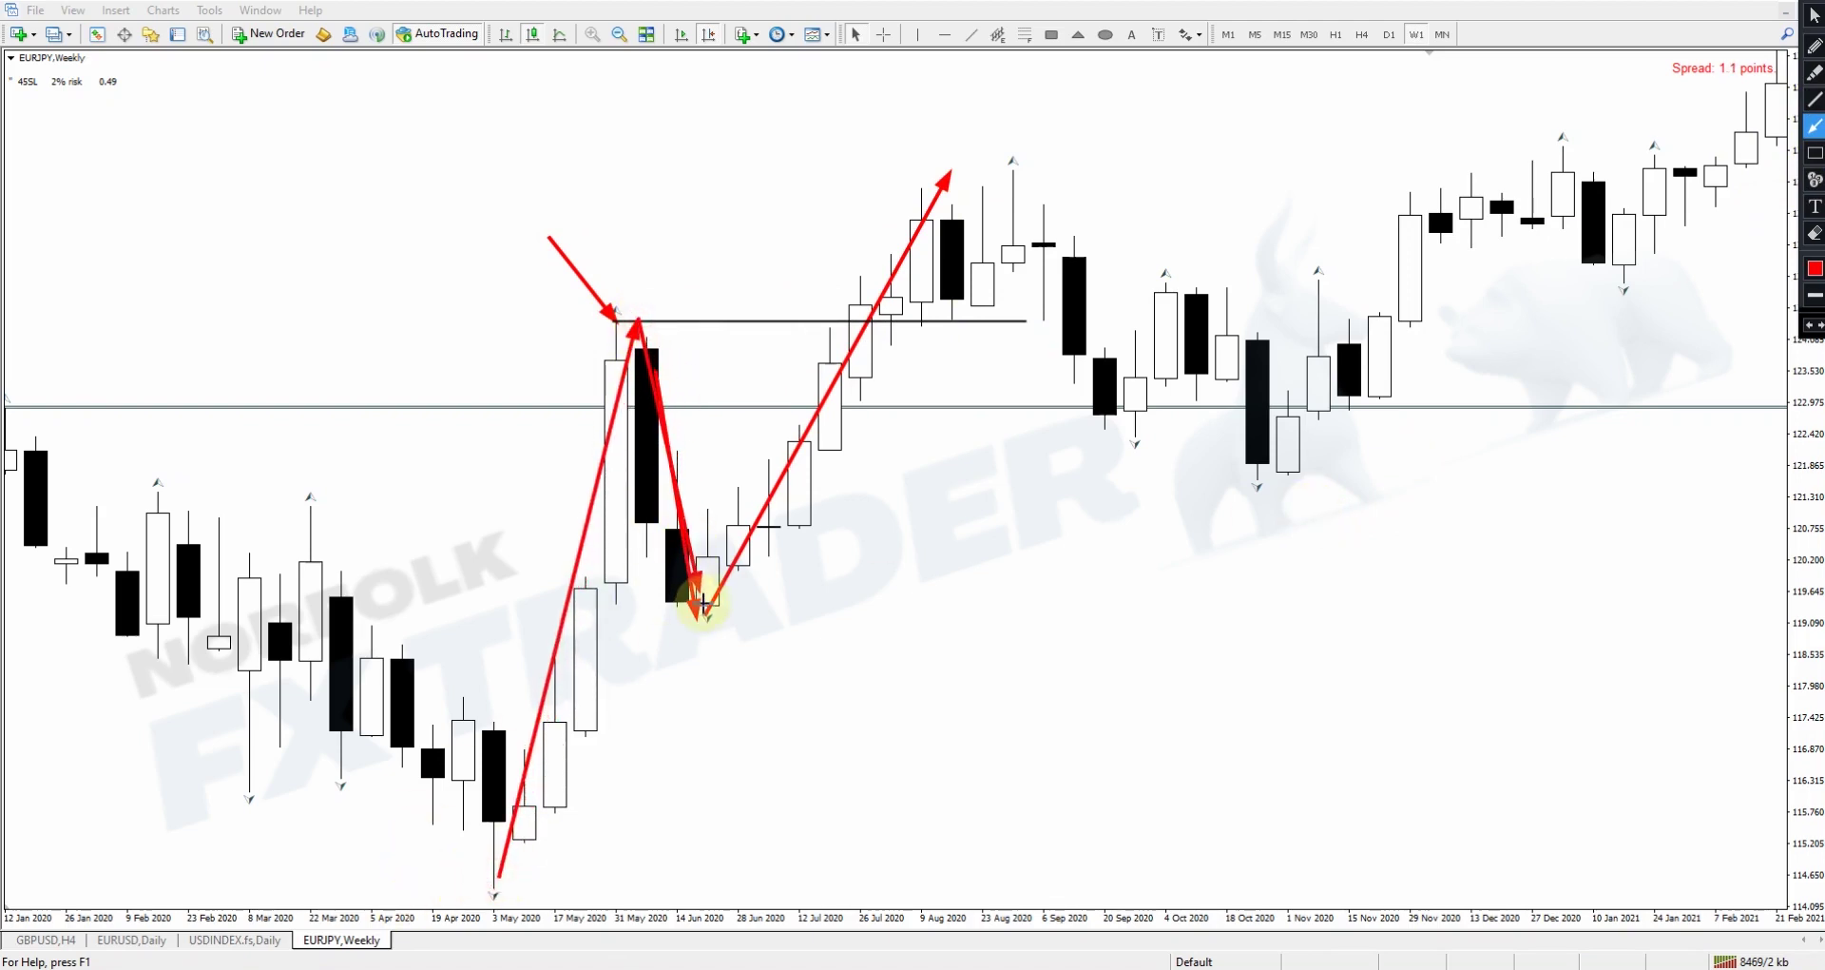
left_click_drag(687, 249, 632, 311)
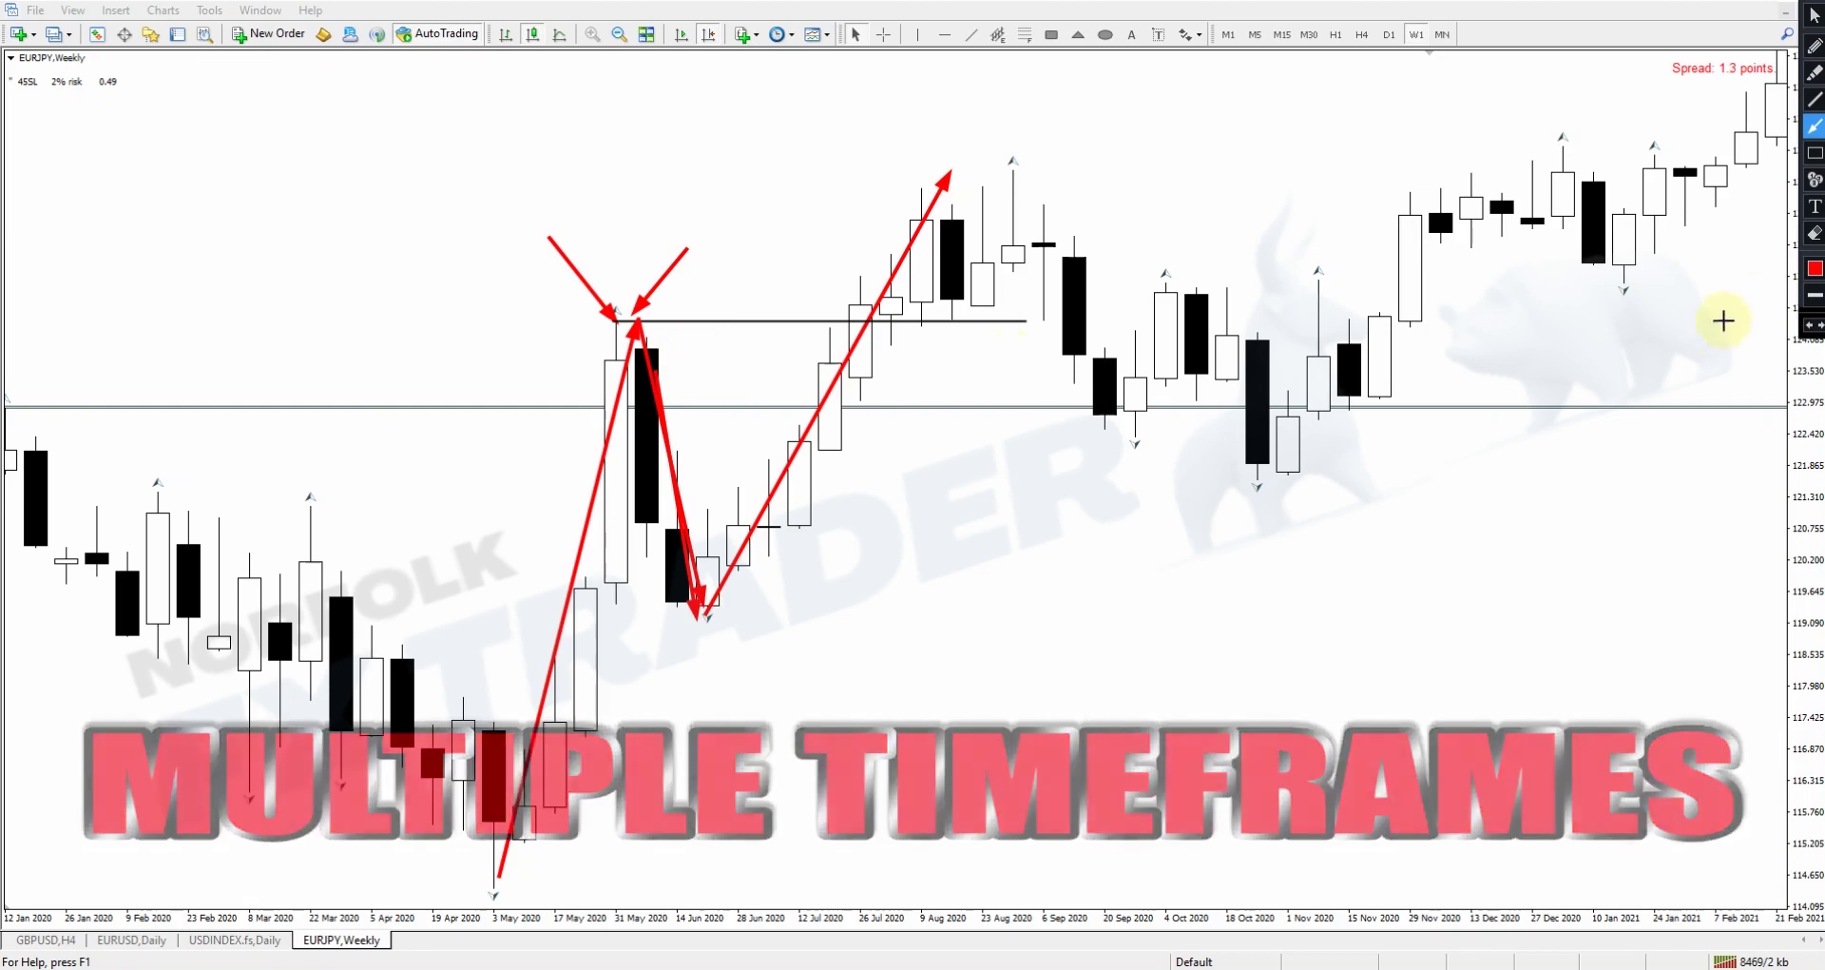
left_click(1815, 238)
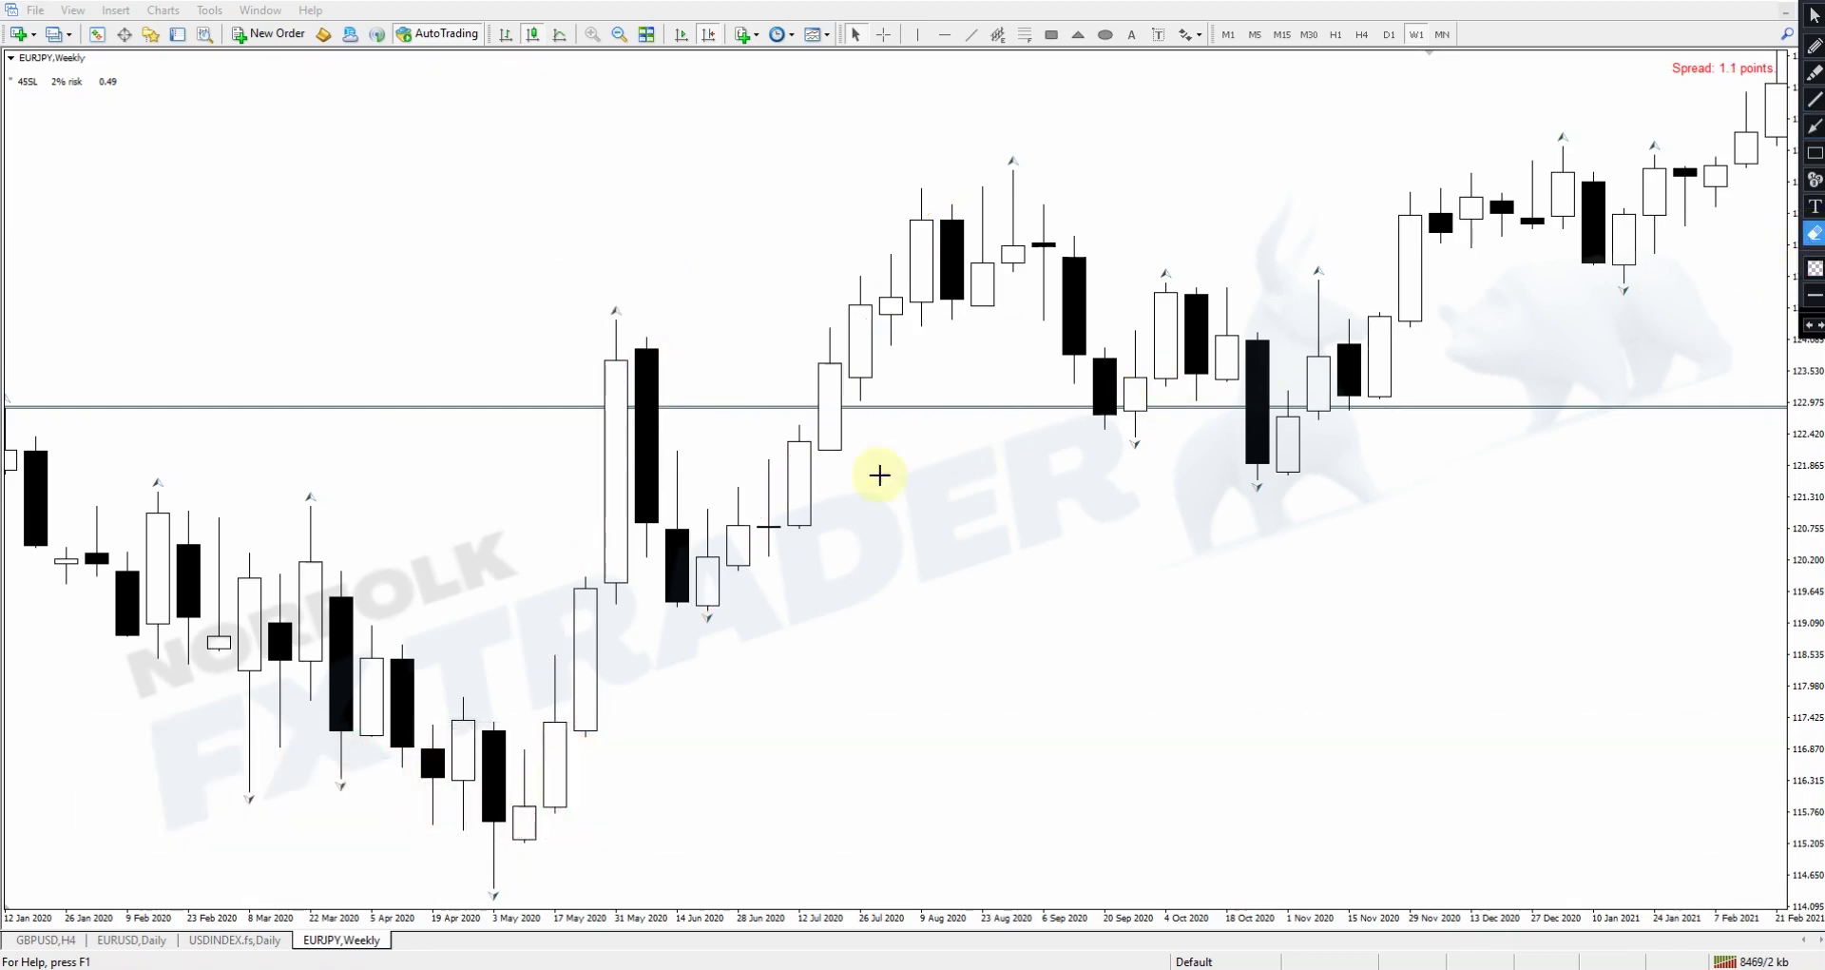
Step: Circle the late October and early November 2020 candles below the drawn level, then erase the circle
left_click(1815, 44)
left_click_drag(1236, 415, 1158, 388)
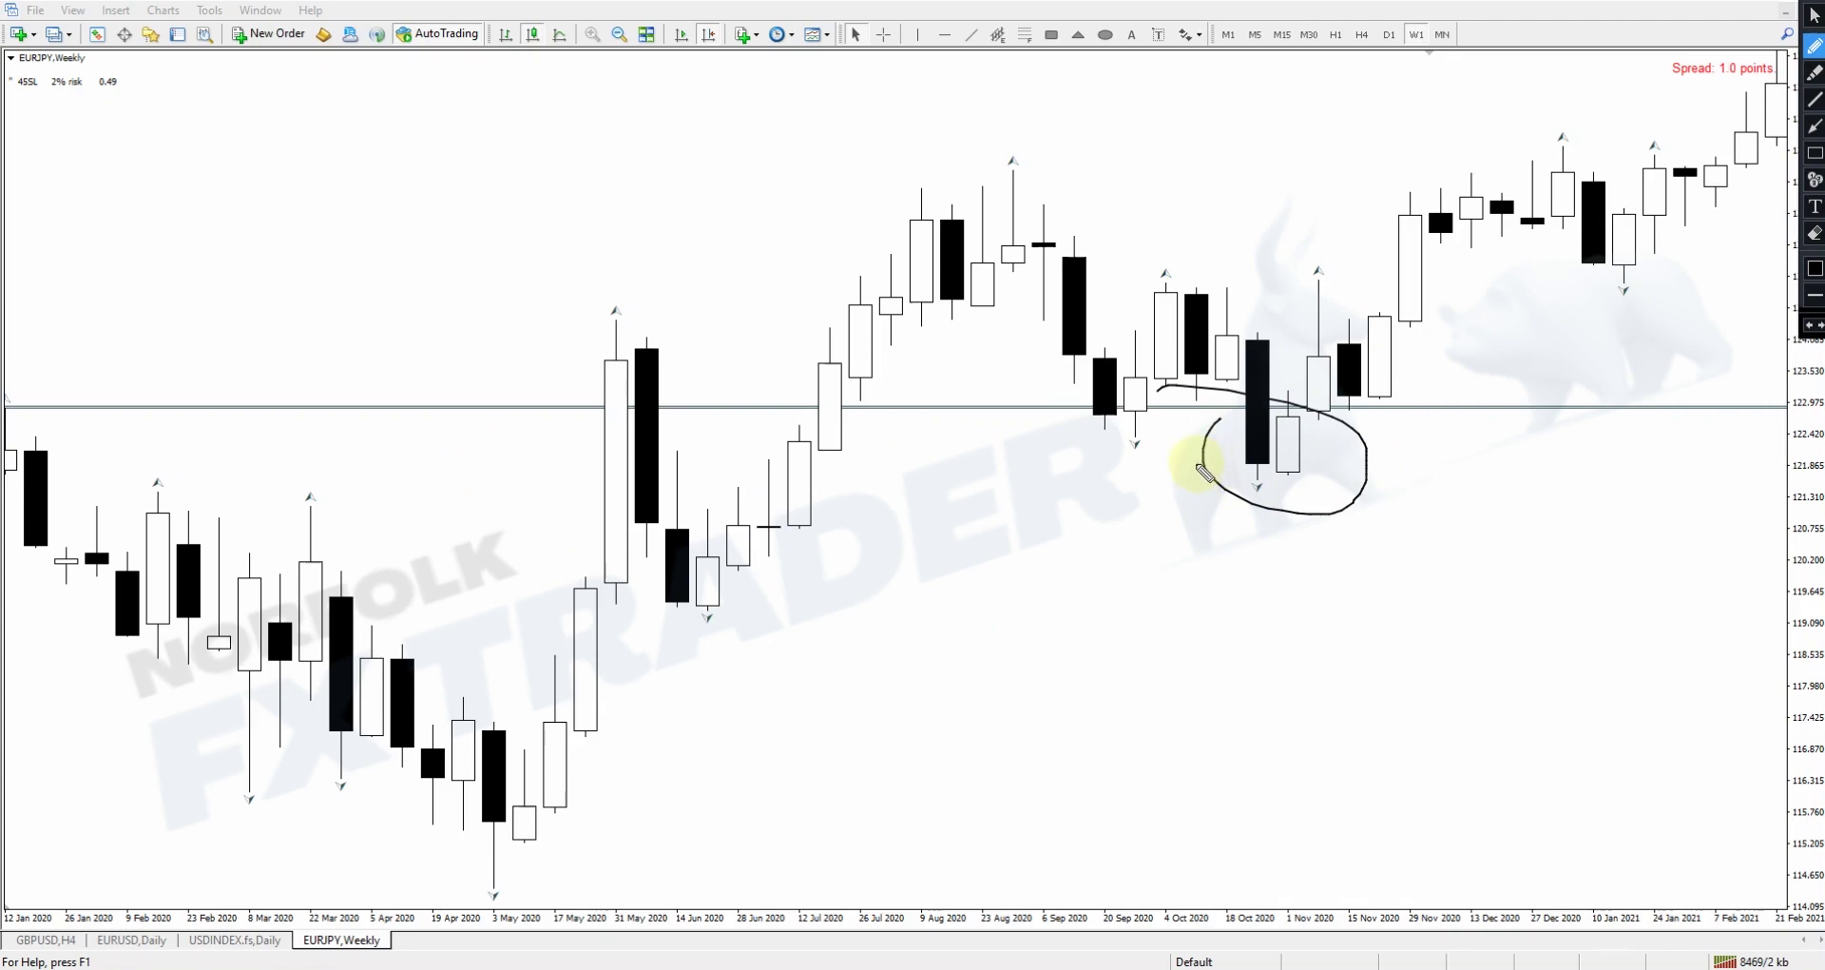
left_click(1815, 232)
left_click(1296, 404)
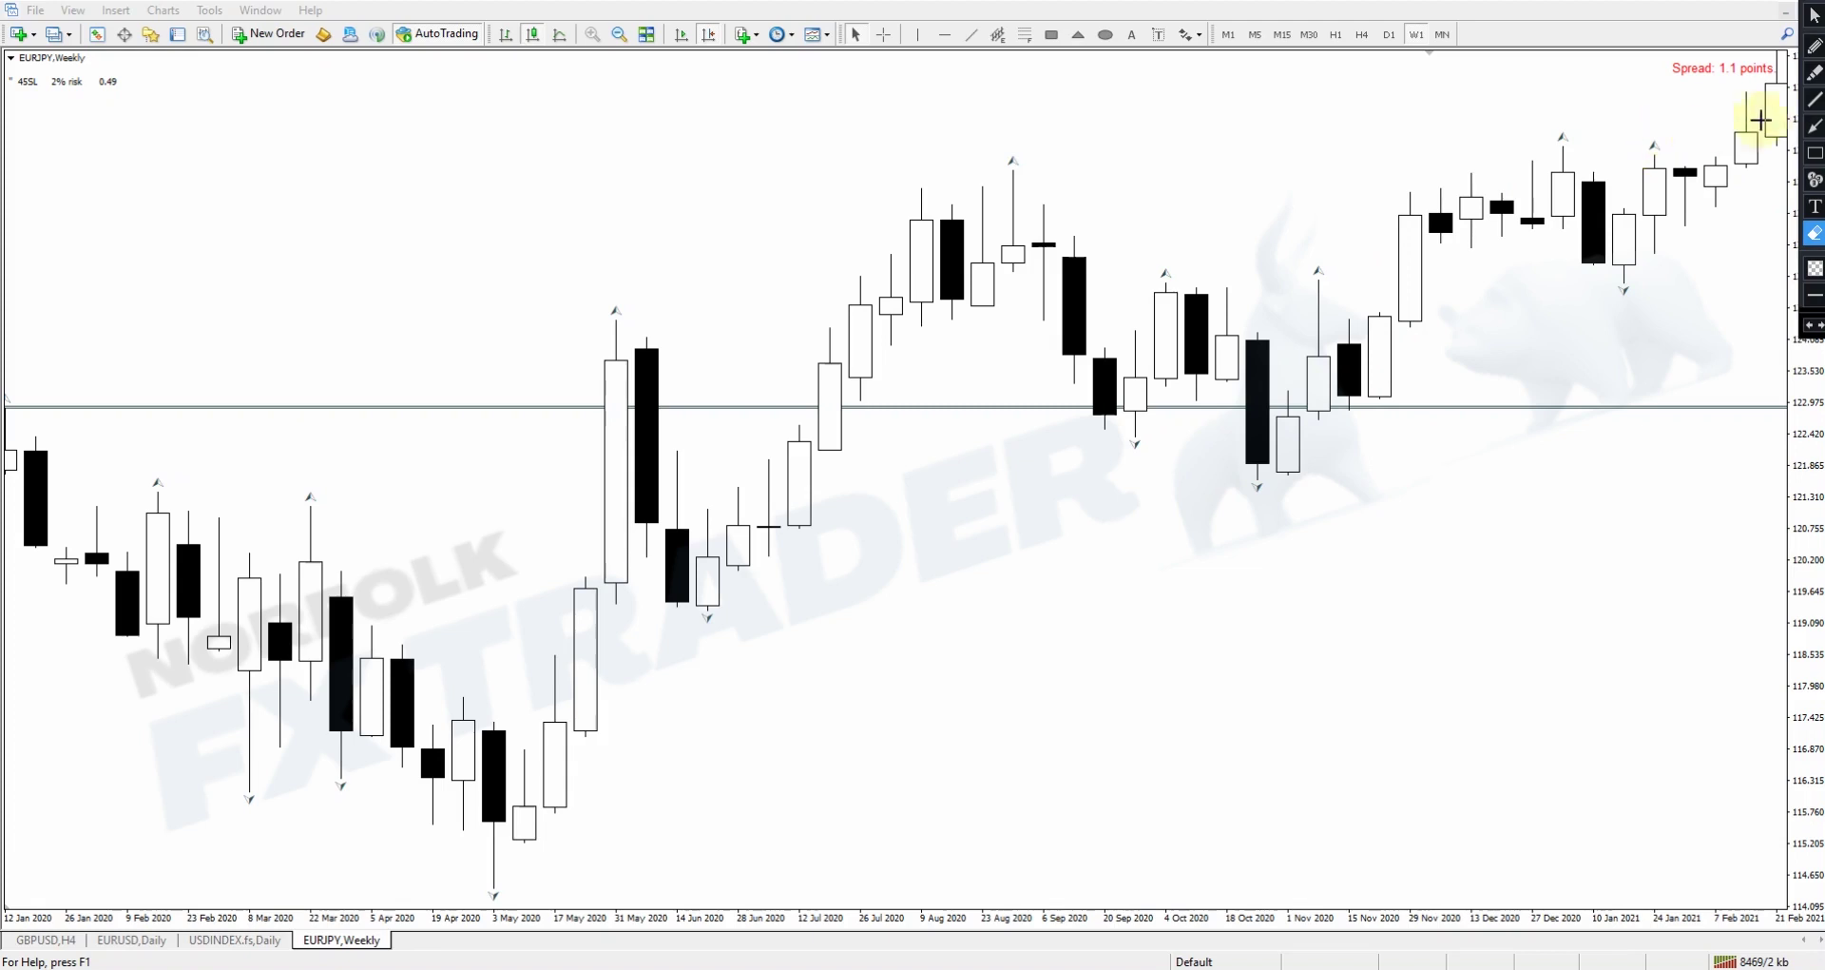
left_click(1812, 23)
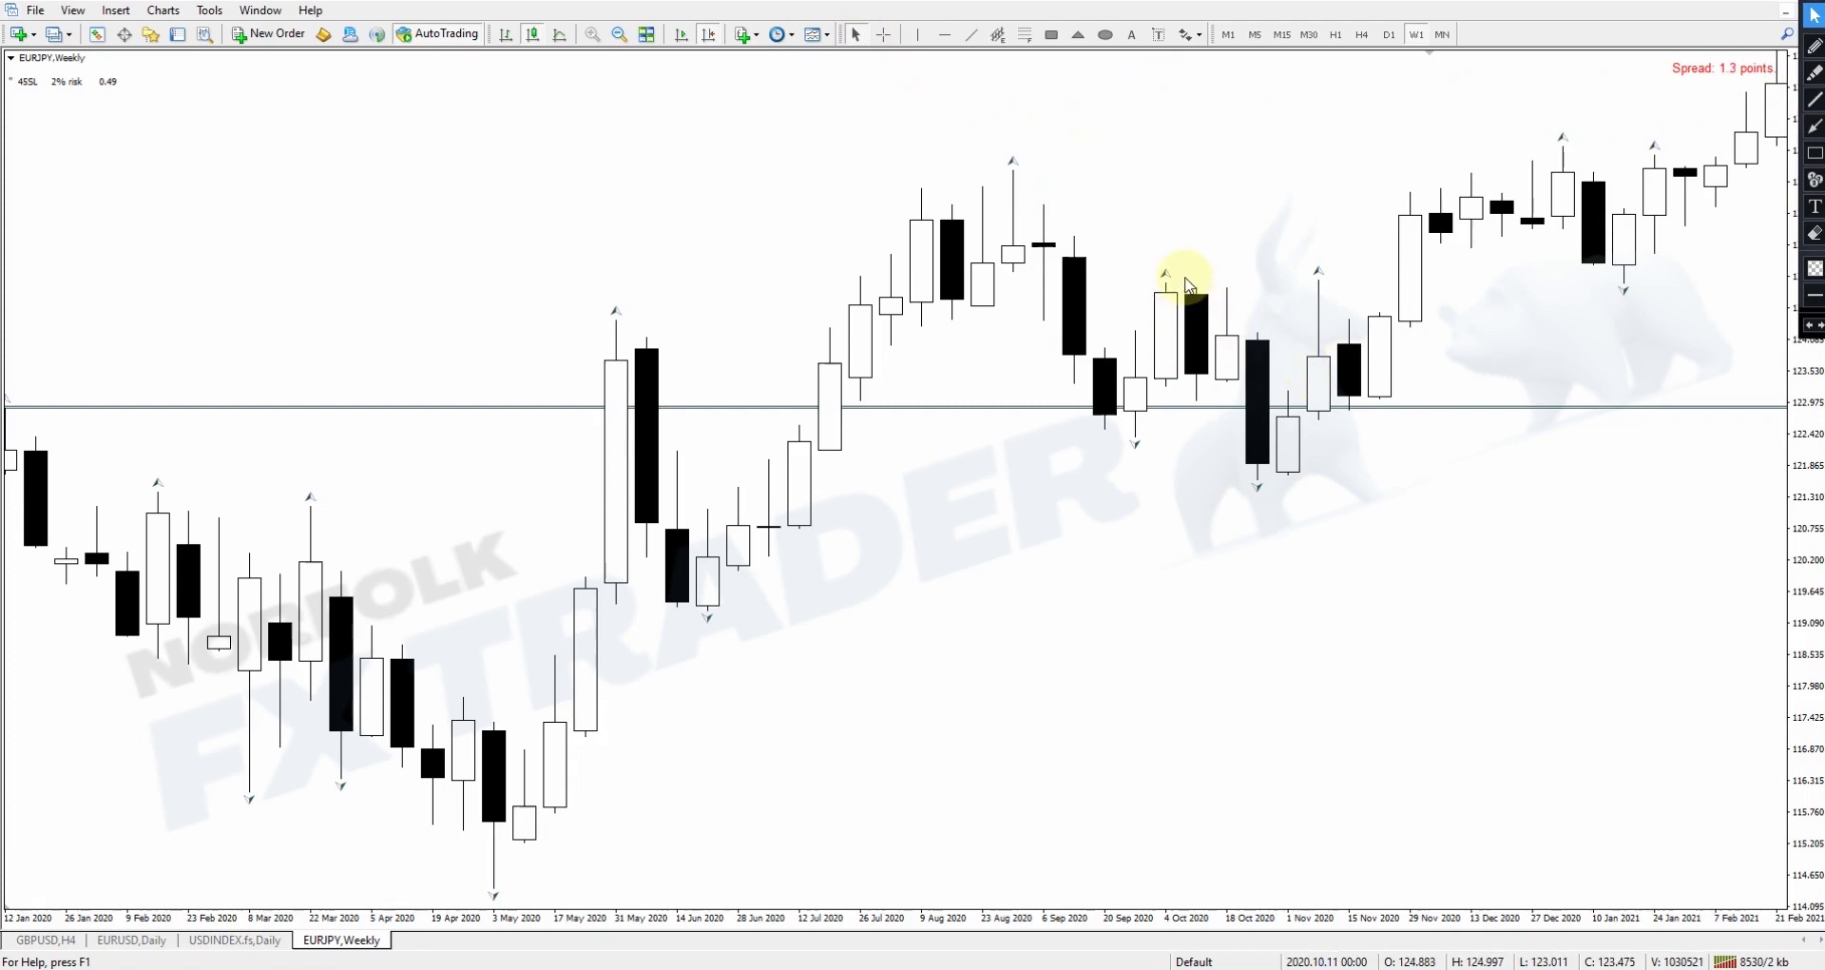
Step: Draw a short black pencil line from the 27 September 2020 low to the 25 October 2020 candle
scroll(1264, 287, "down", 5)
scroll(1345, 299, "up", 4)
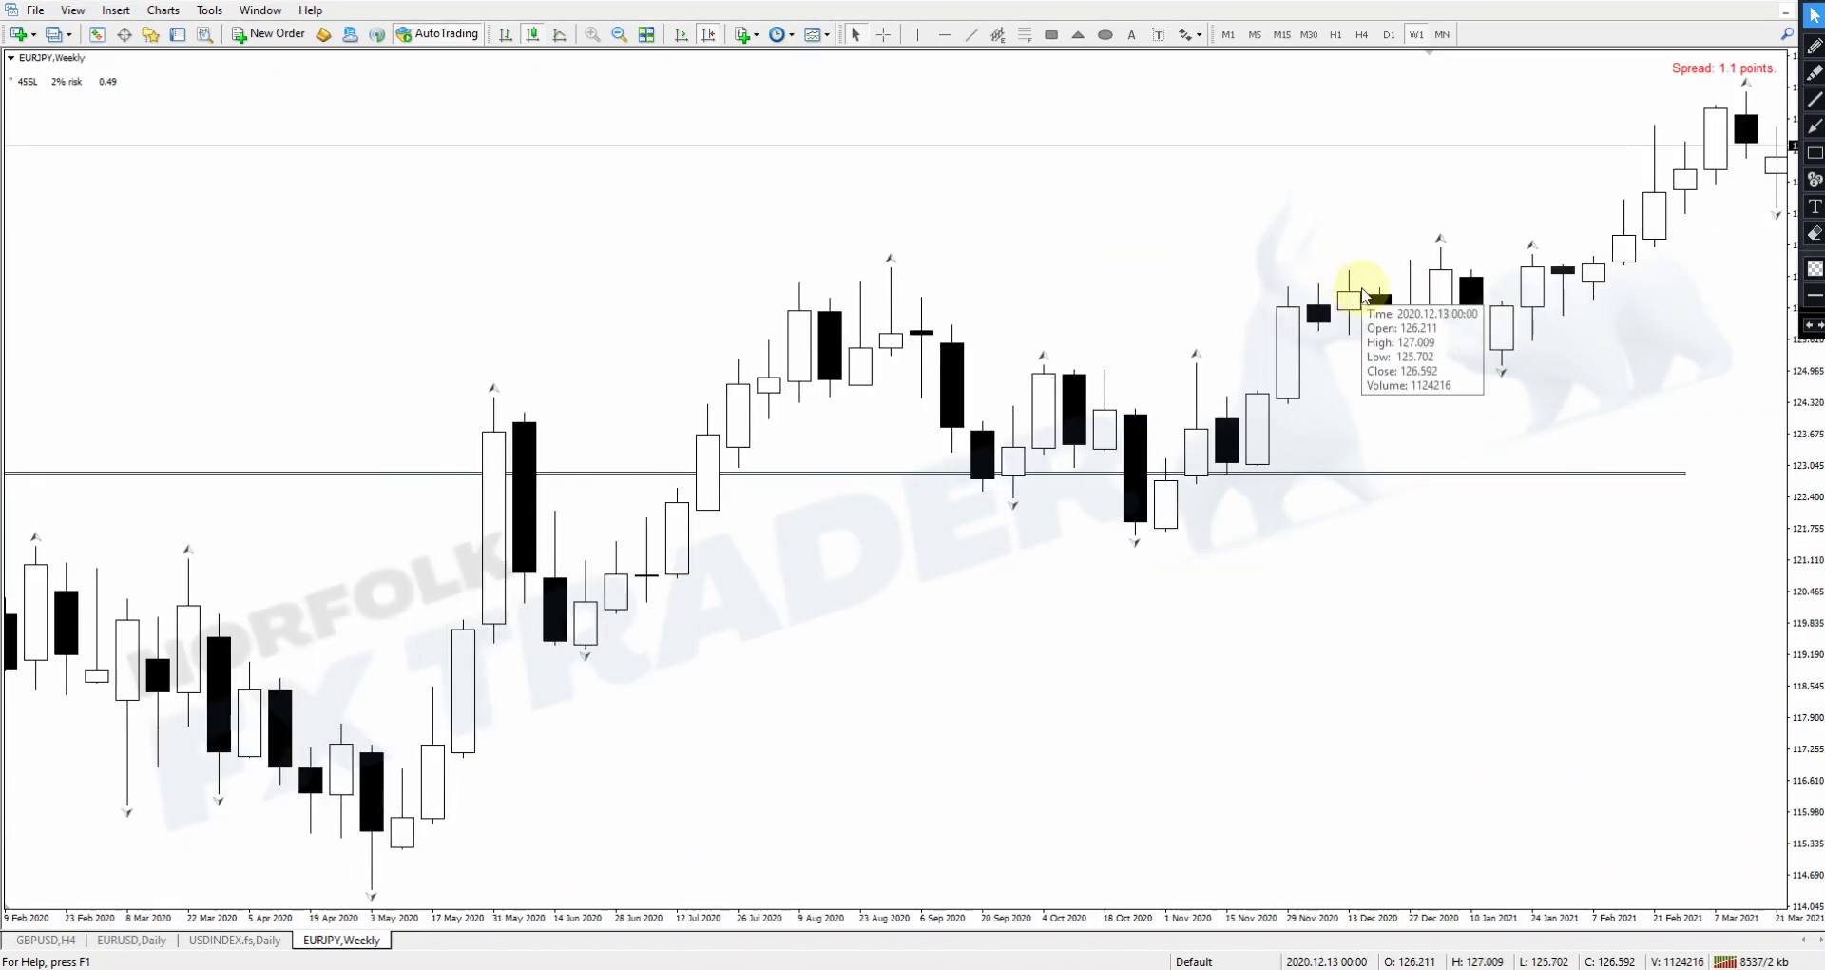
left_click(1813, 45)
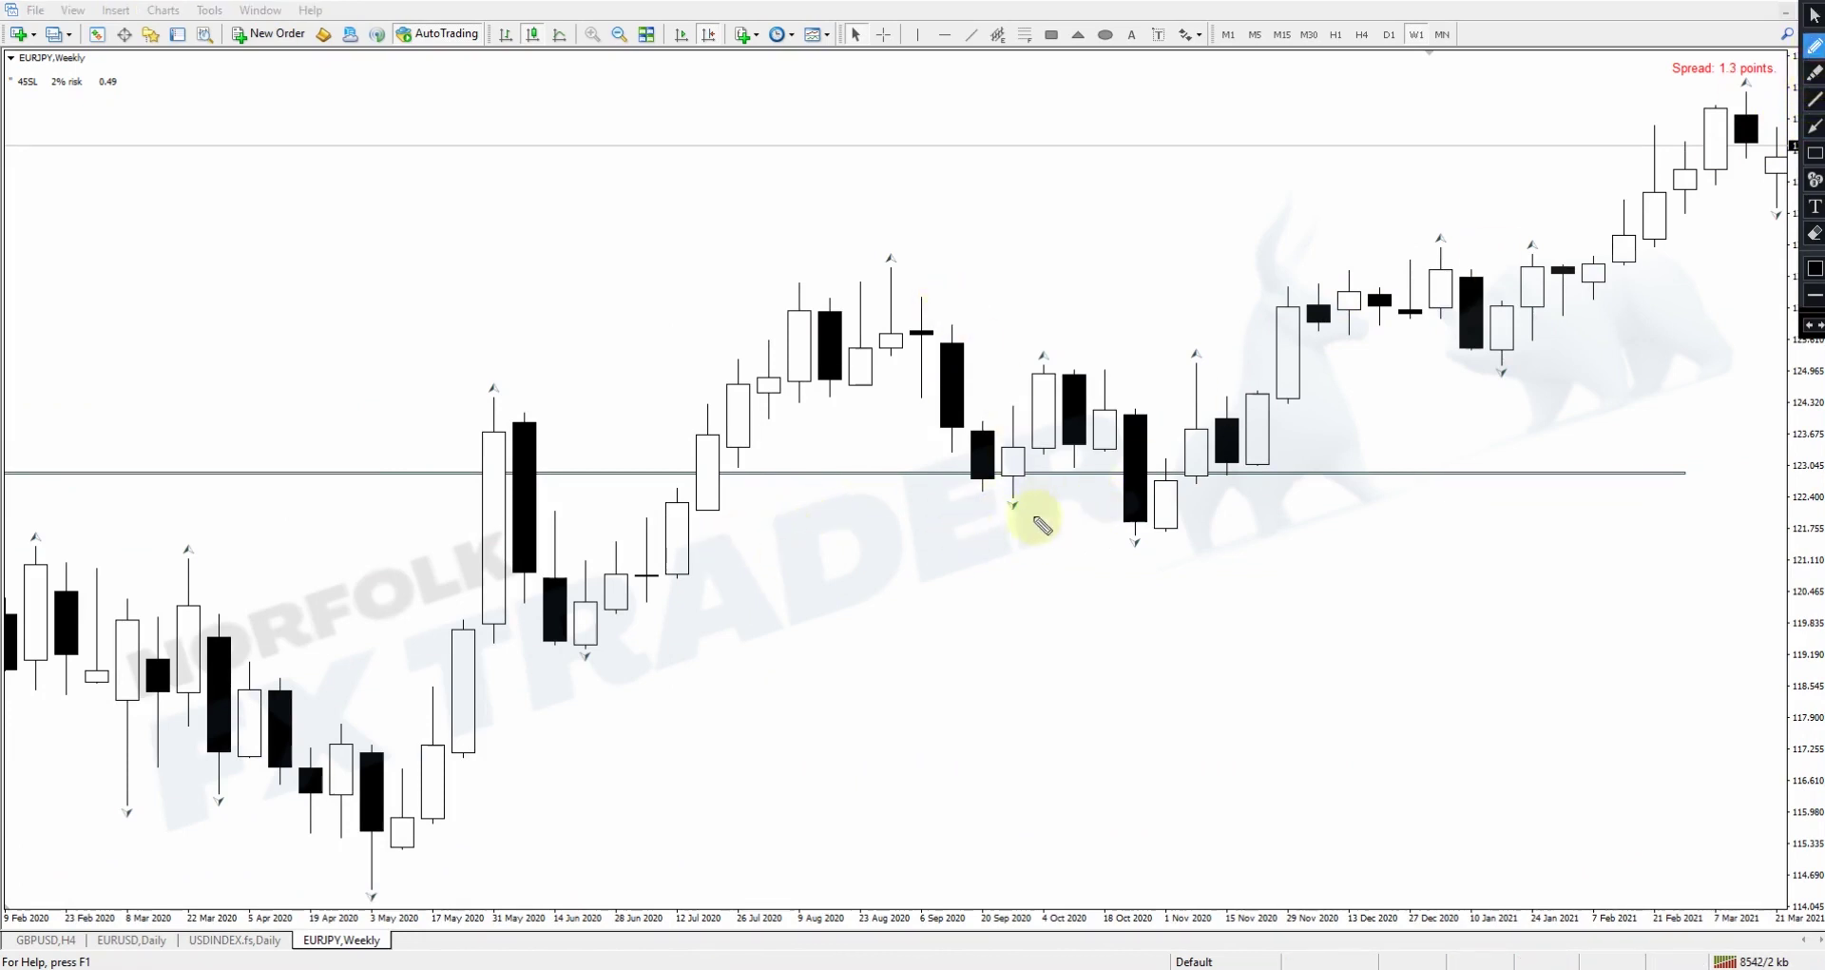
left_click_drag(1071, 501, 1129, 498)
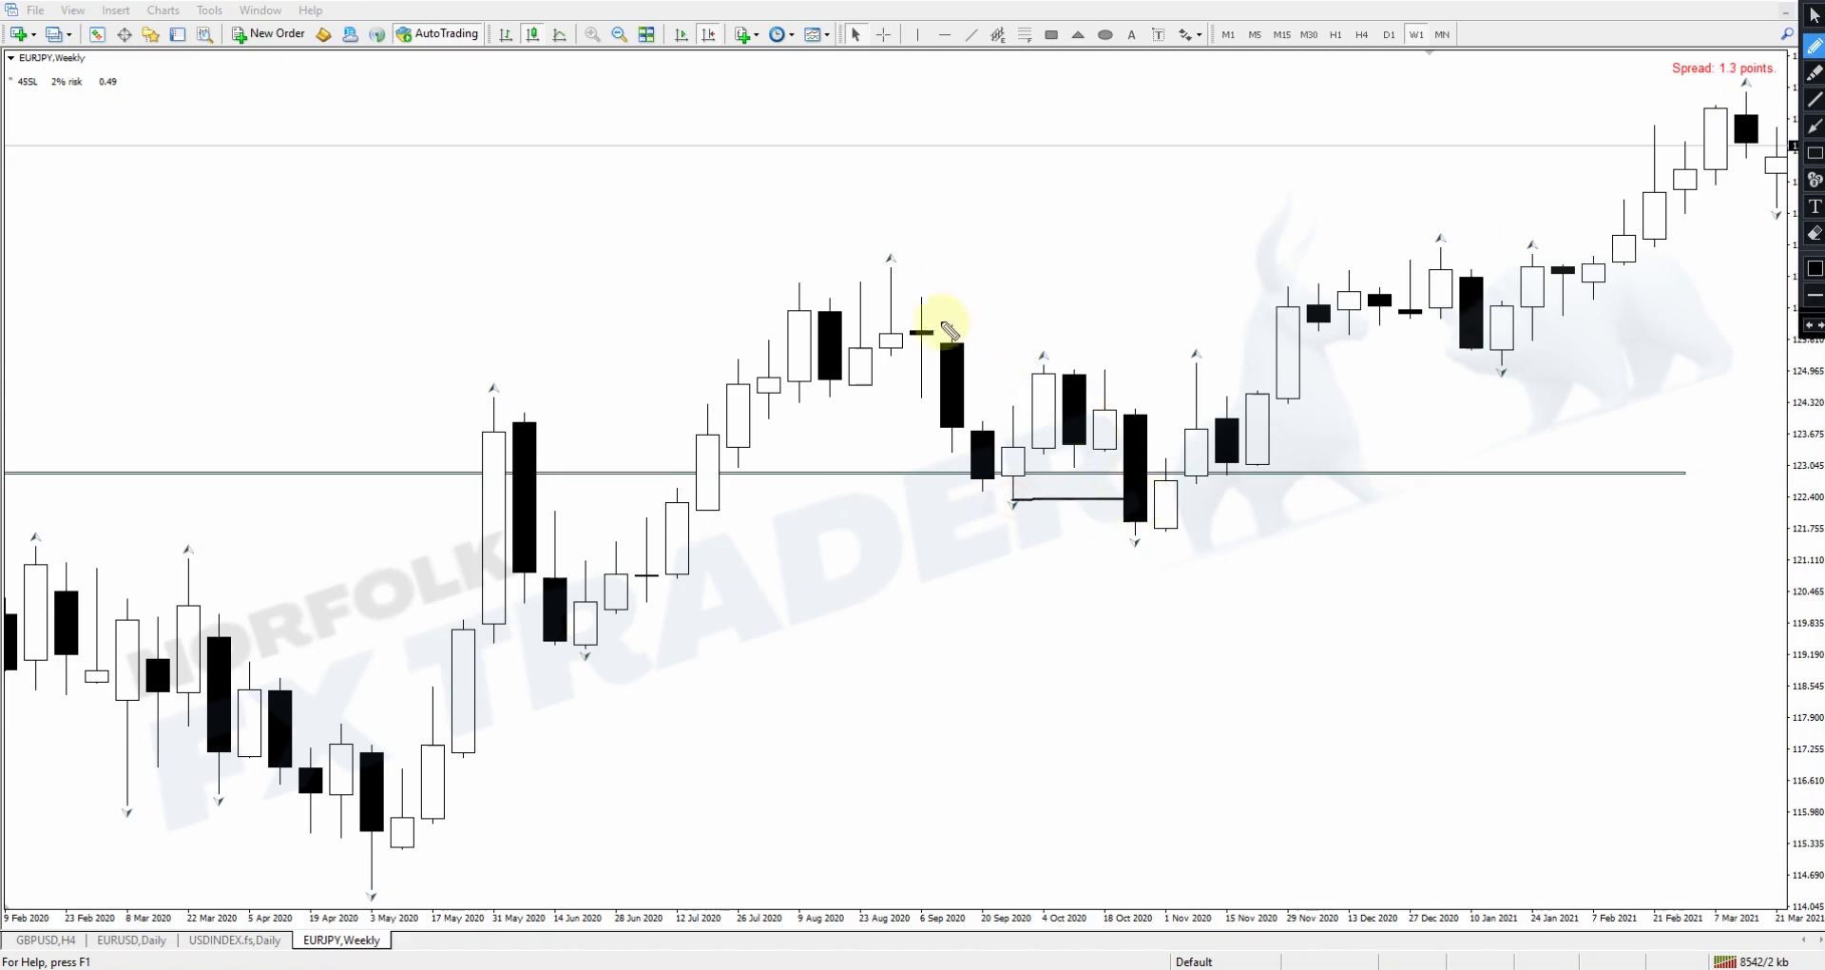
Step: Draw a pencil line at the late June 2020 low and a teal rectangle from the 14 June 2020 candle to about early February 2021
left_click_drag(575, 649, 760, 647)
left_click(1814, 152)
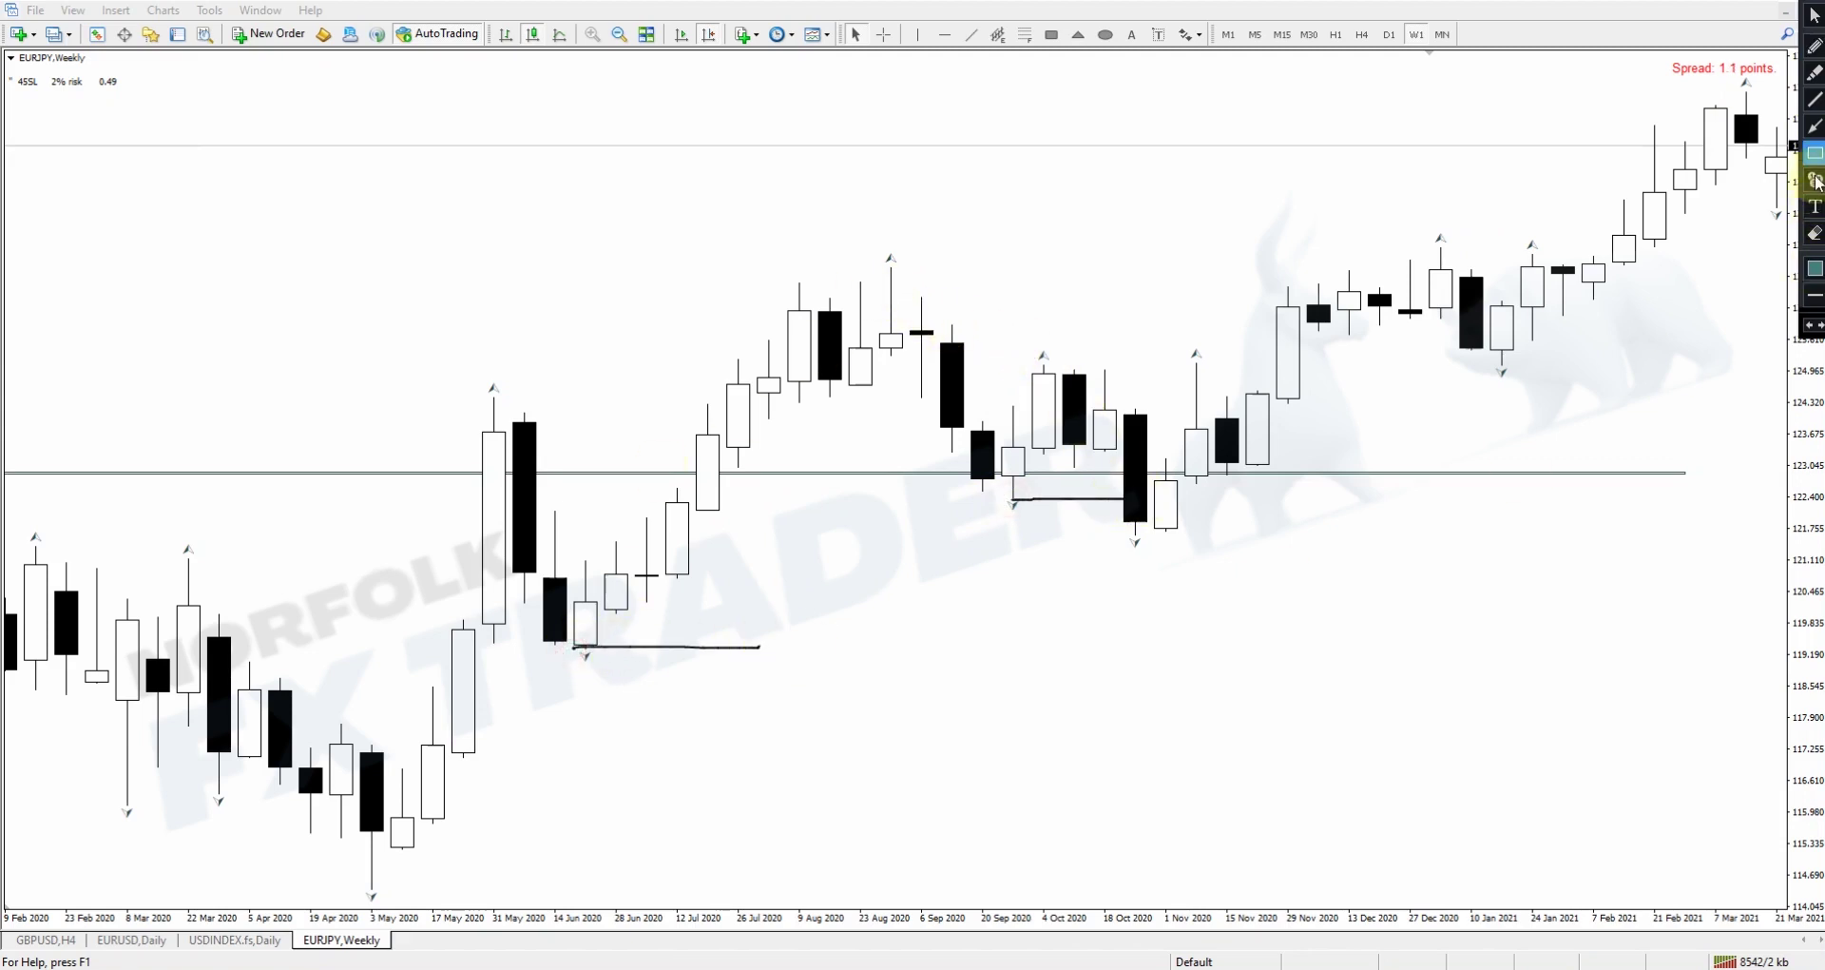
left_click_drag(551, 578, 1607, 647)
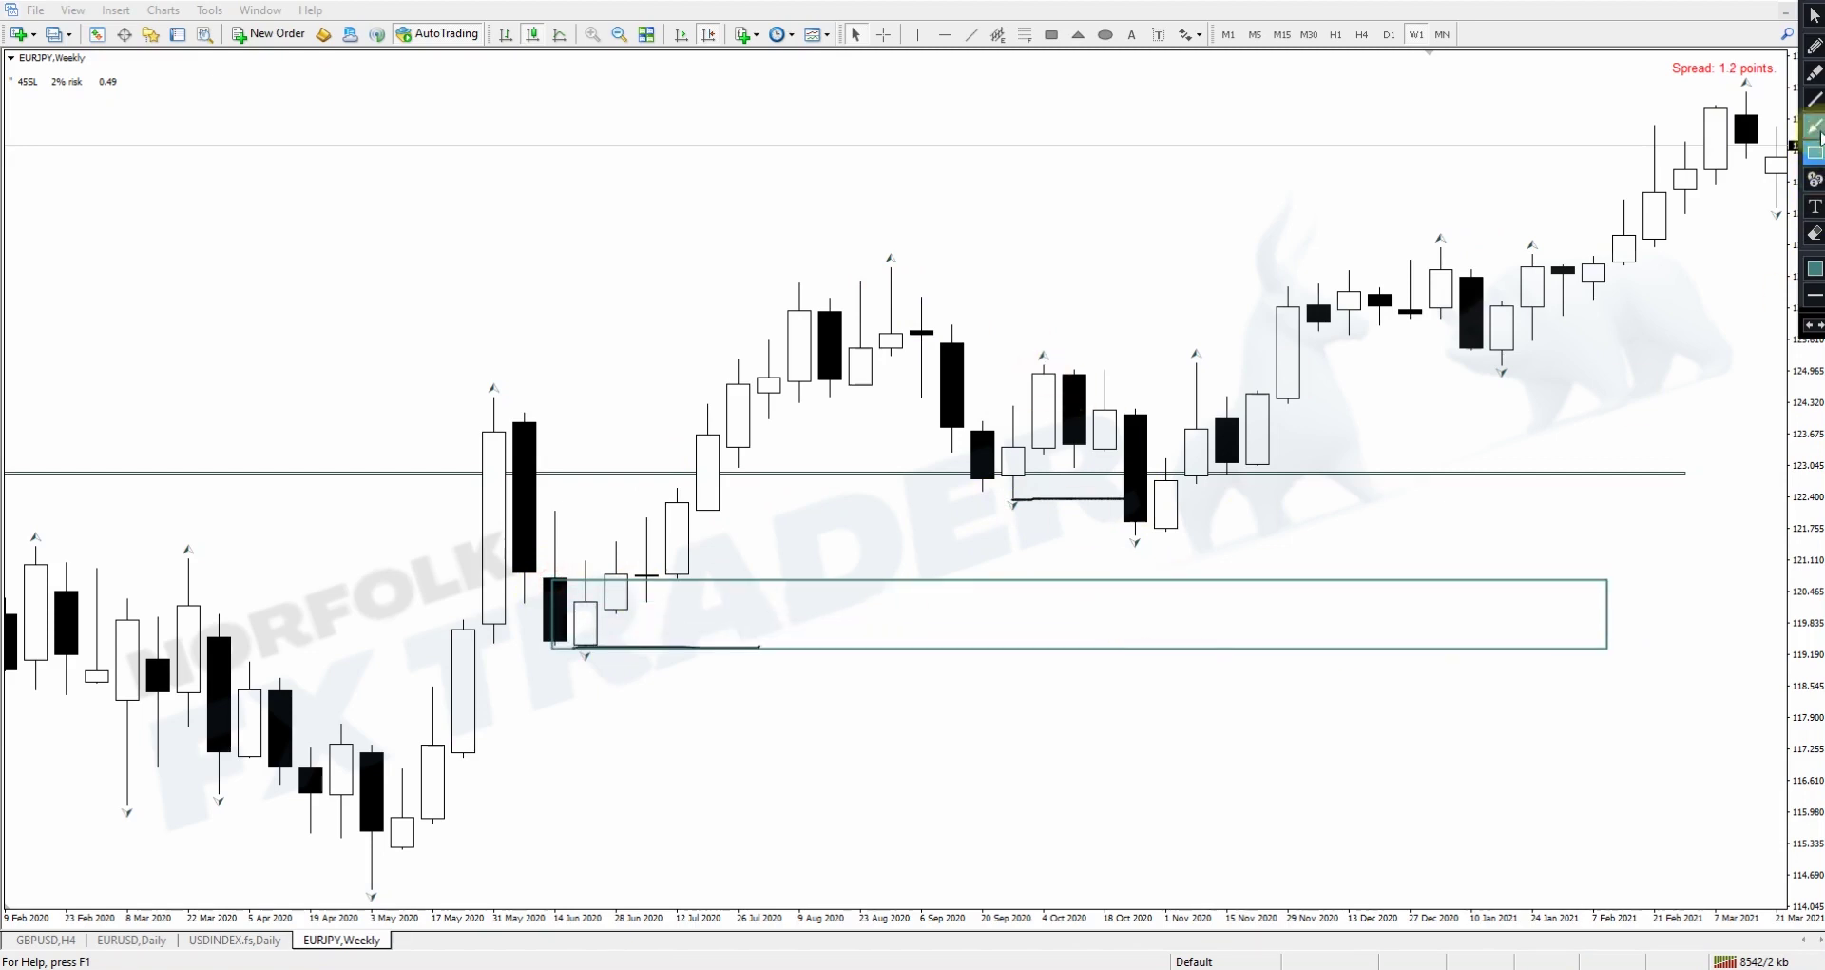
Step: Draw a black horizontal line from the 4 October 2020 high to mid-December 2020 and mark that high with a red arrow
left_click(1815, 100)
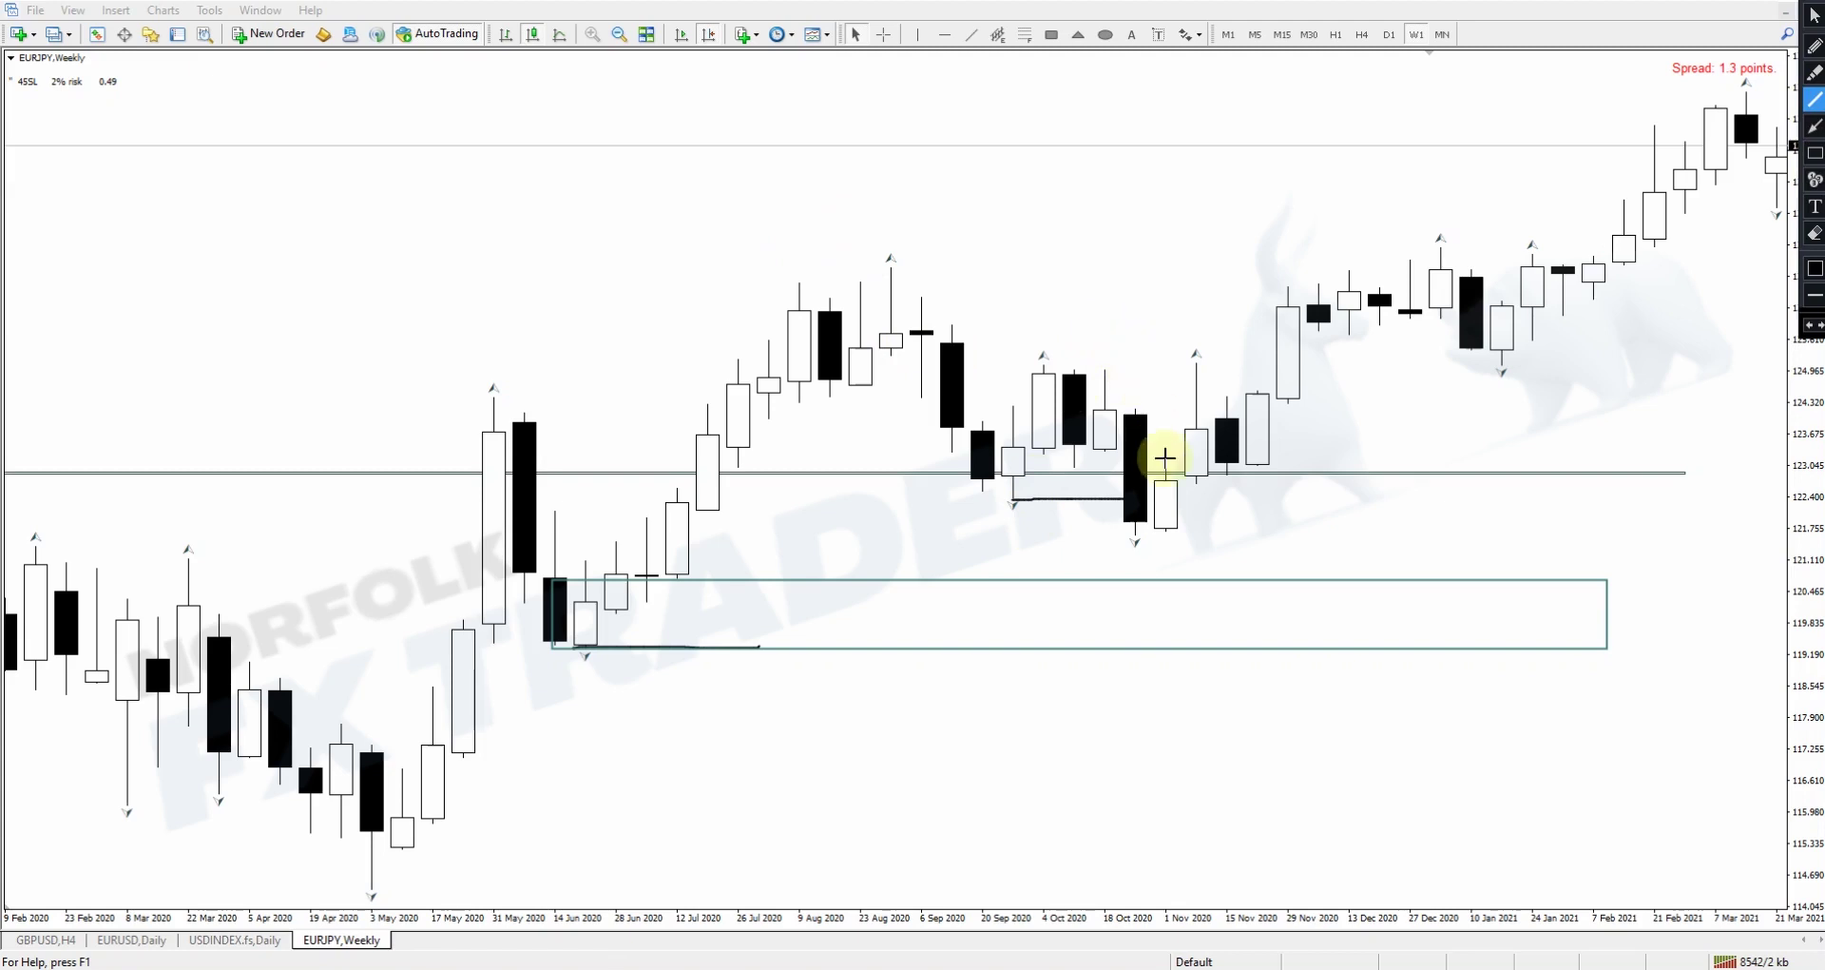
left_click_drag(1034, 367, 1351, 366)
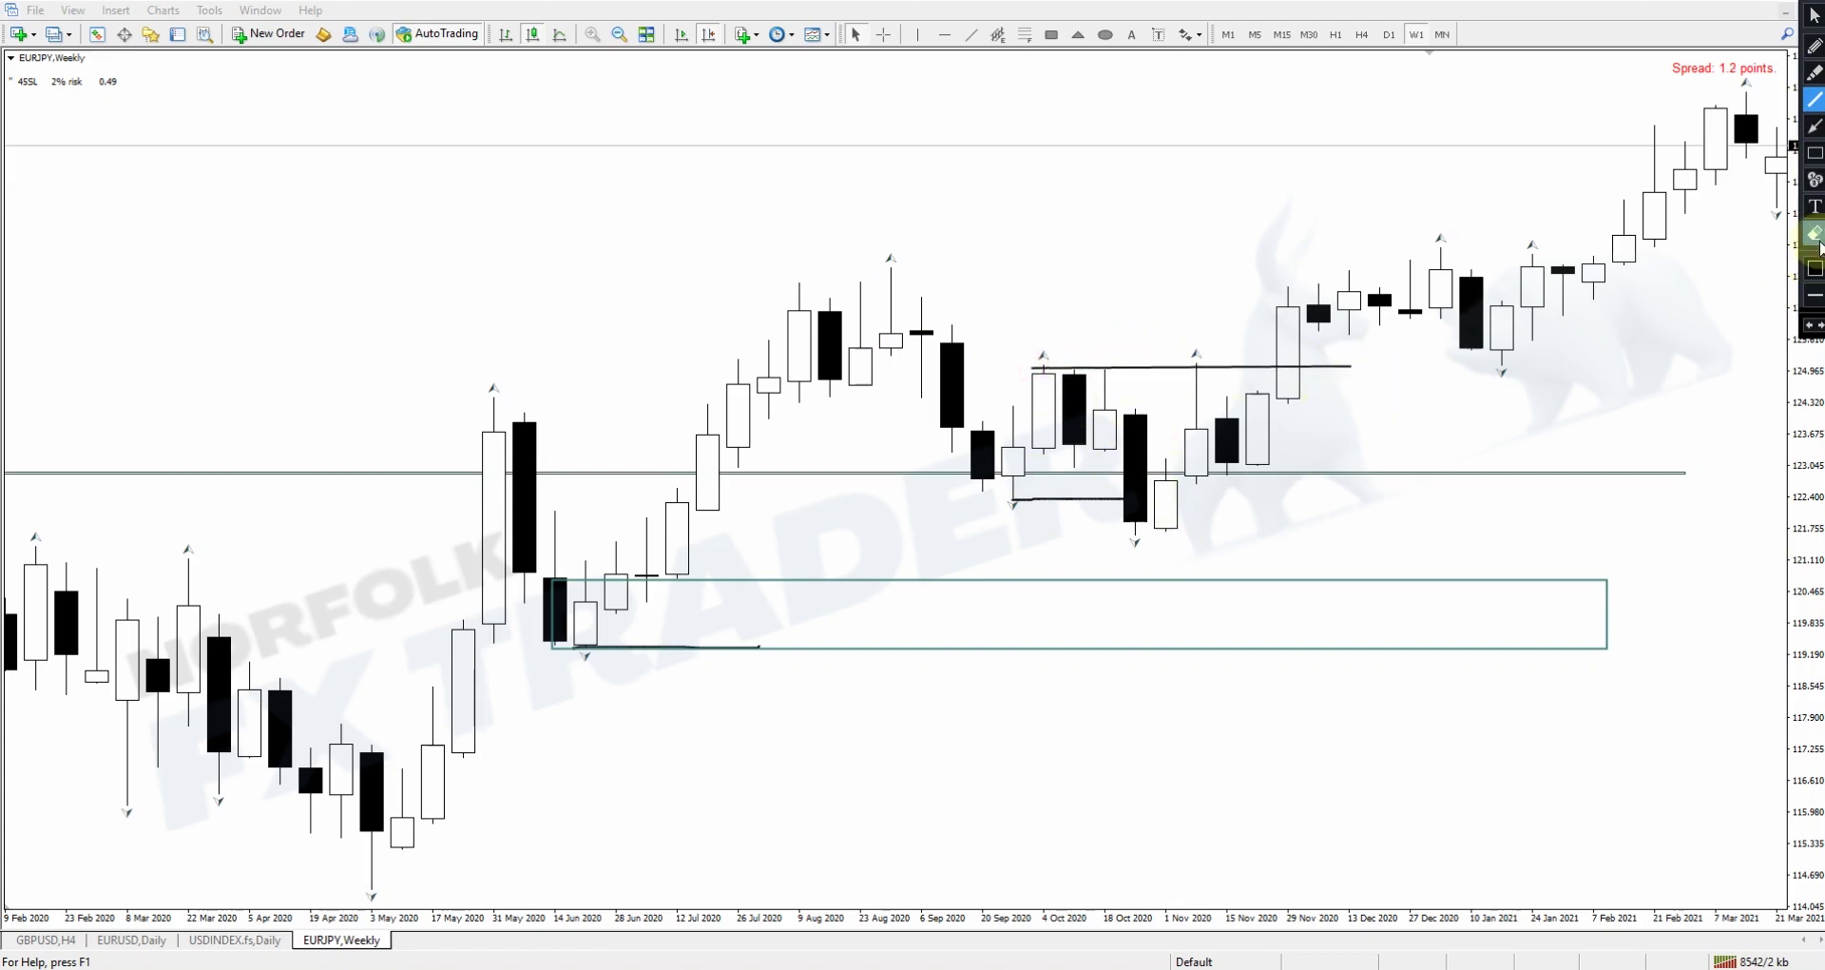
left_click(1815, 126)
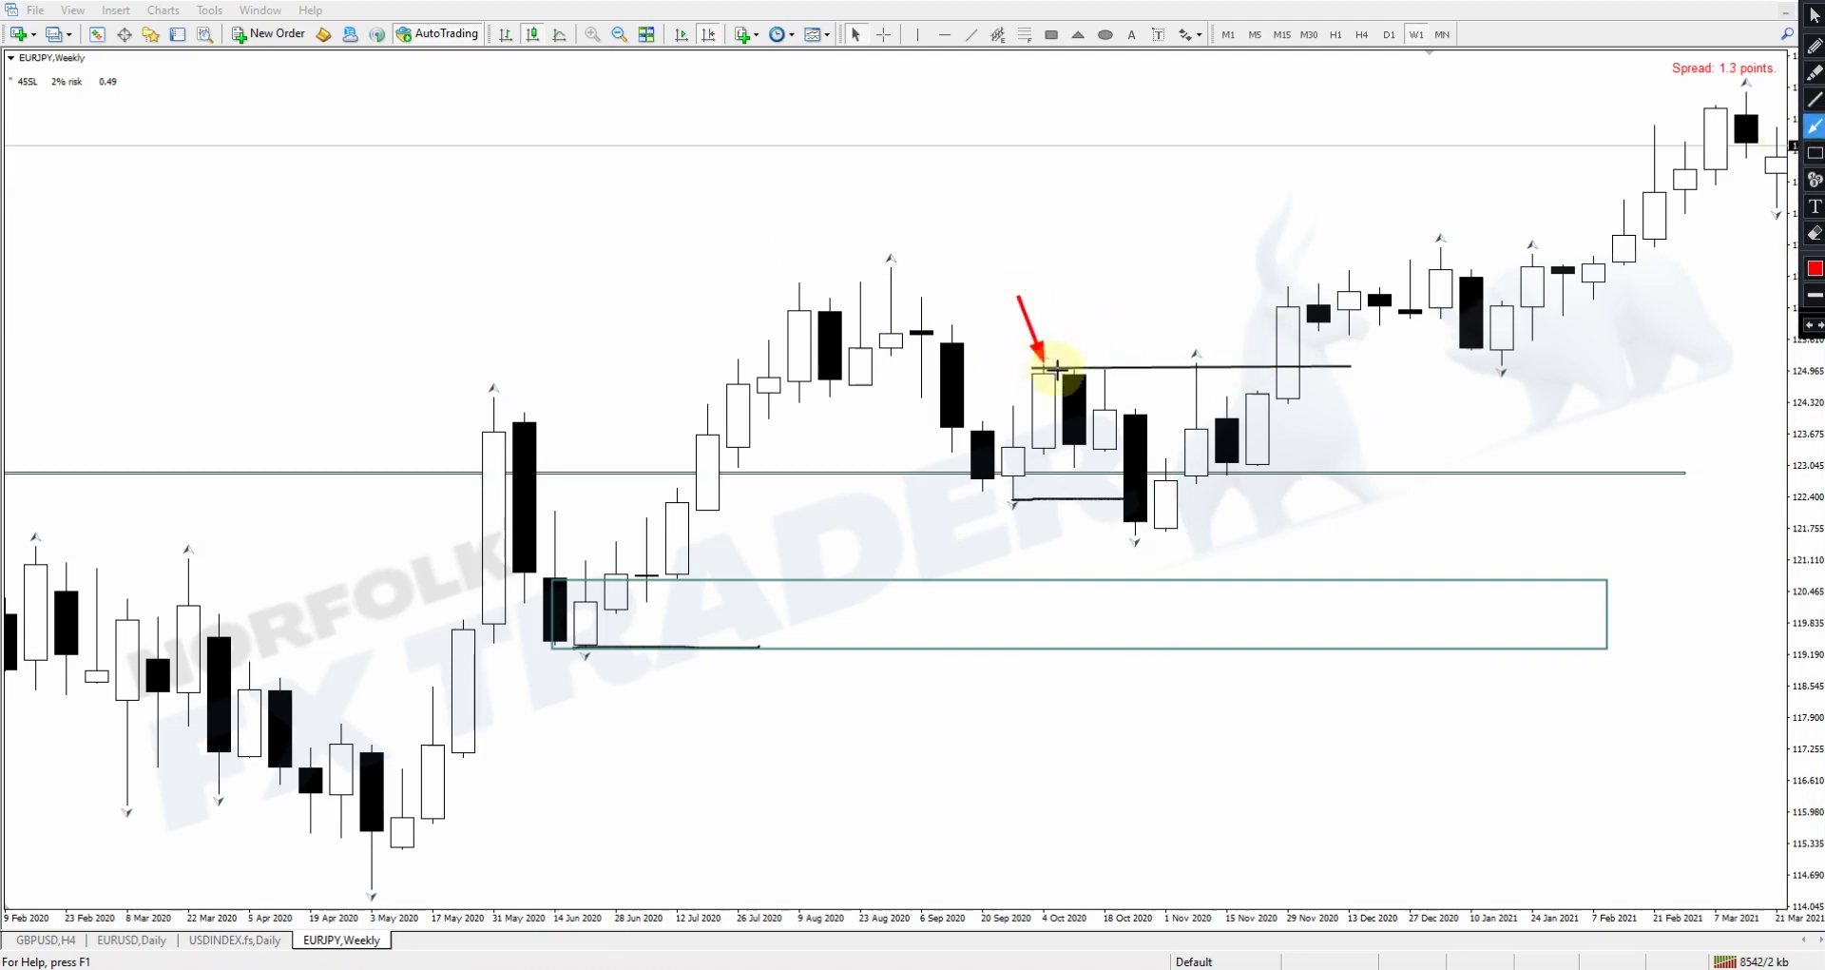
Step: Mark the 8 November 2020 high and trace the swings from 30 August to 15 November with red arrows, then erase all annotations
left_click_drag(1169, 276, 1193, 355)
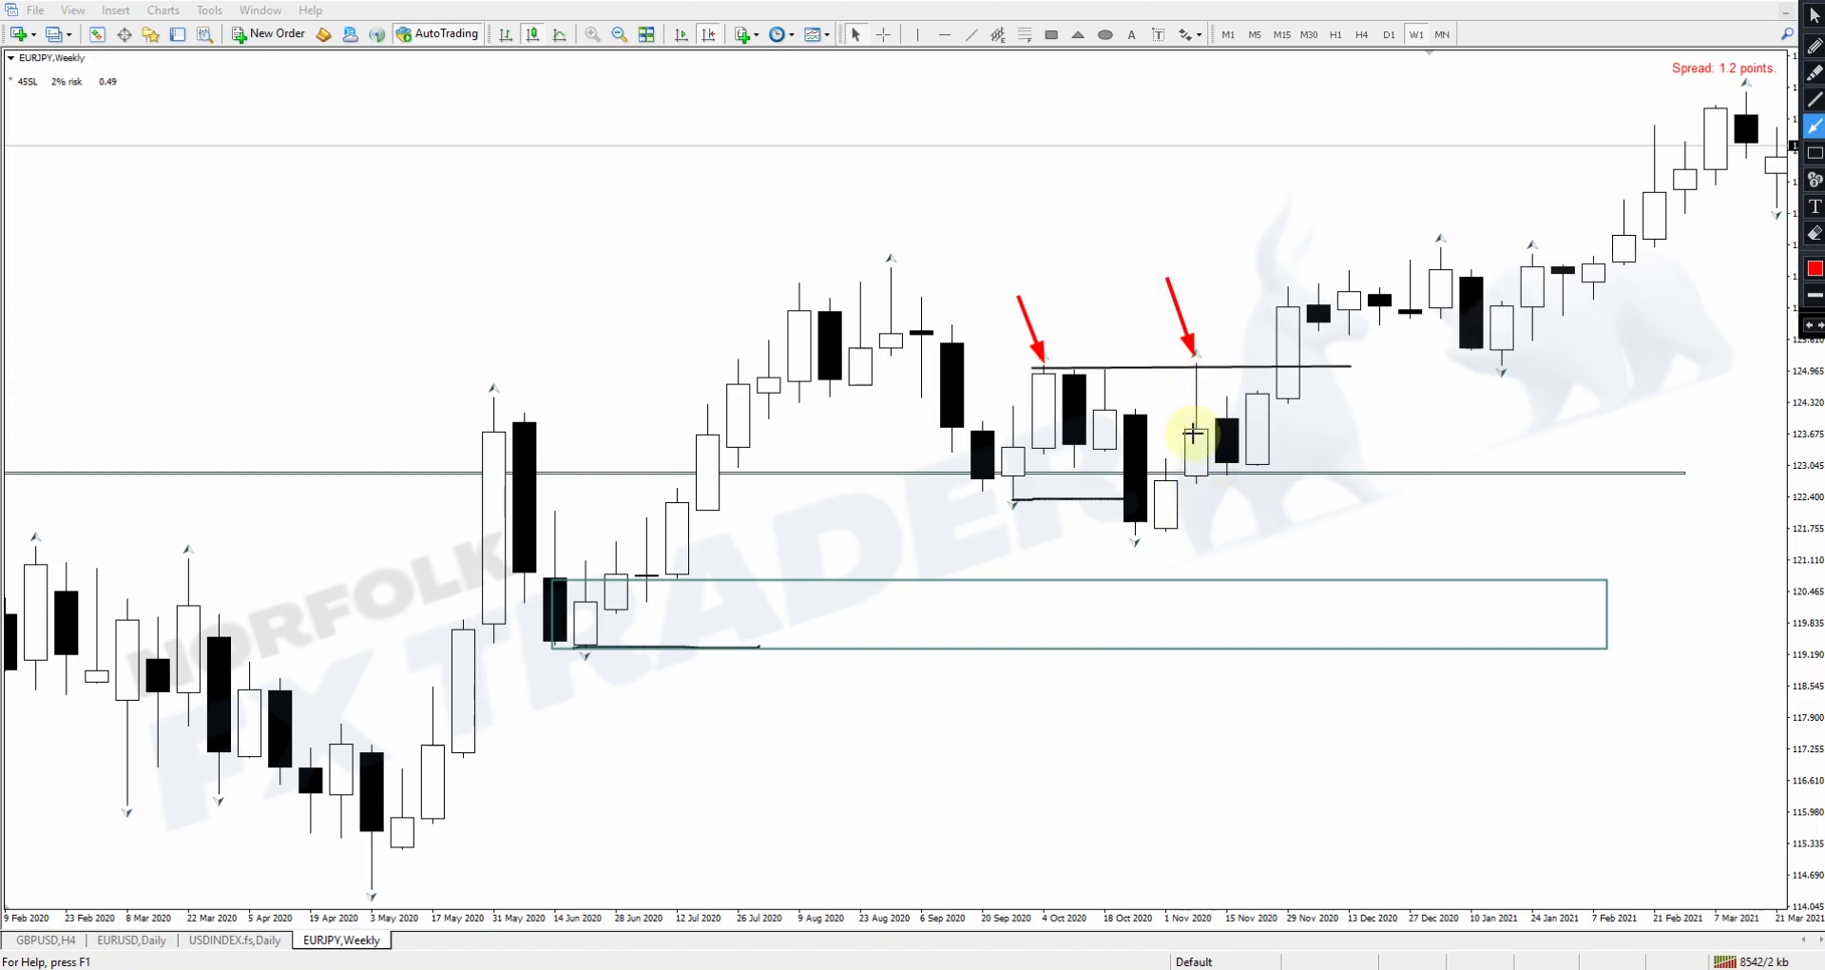
mouse_move(908, 276)
left_mouse_down()
mouse_move(1011, 487)
mouse_move(1058, 366)
left_mouse_up()
mouse_move(1065, 371)
left_mouse_down()
mouse_move(1116, 419)
mouse_move(1160, 544)
left_mouse_up()
mouse_move(1162, 542)
left_mouse_down()
mouse_move(1200, 355)
mouse_move(1230, 464)
left_mouse_up()
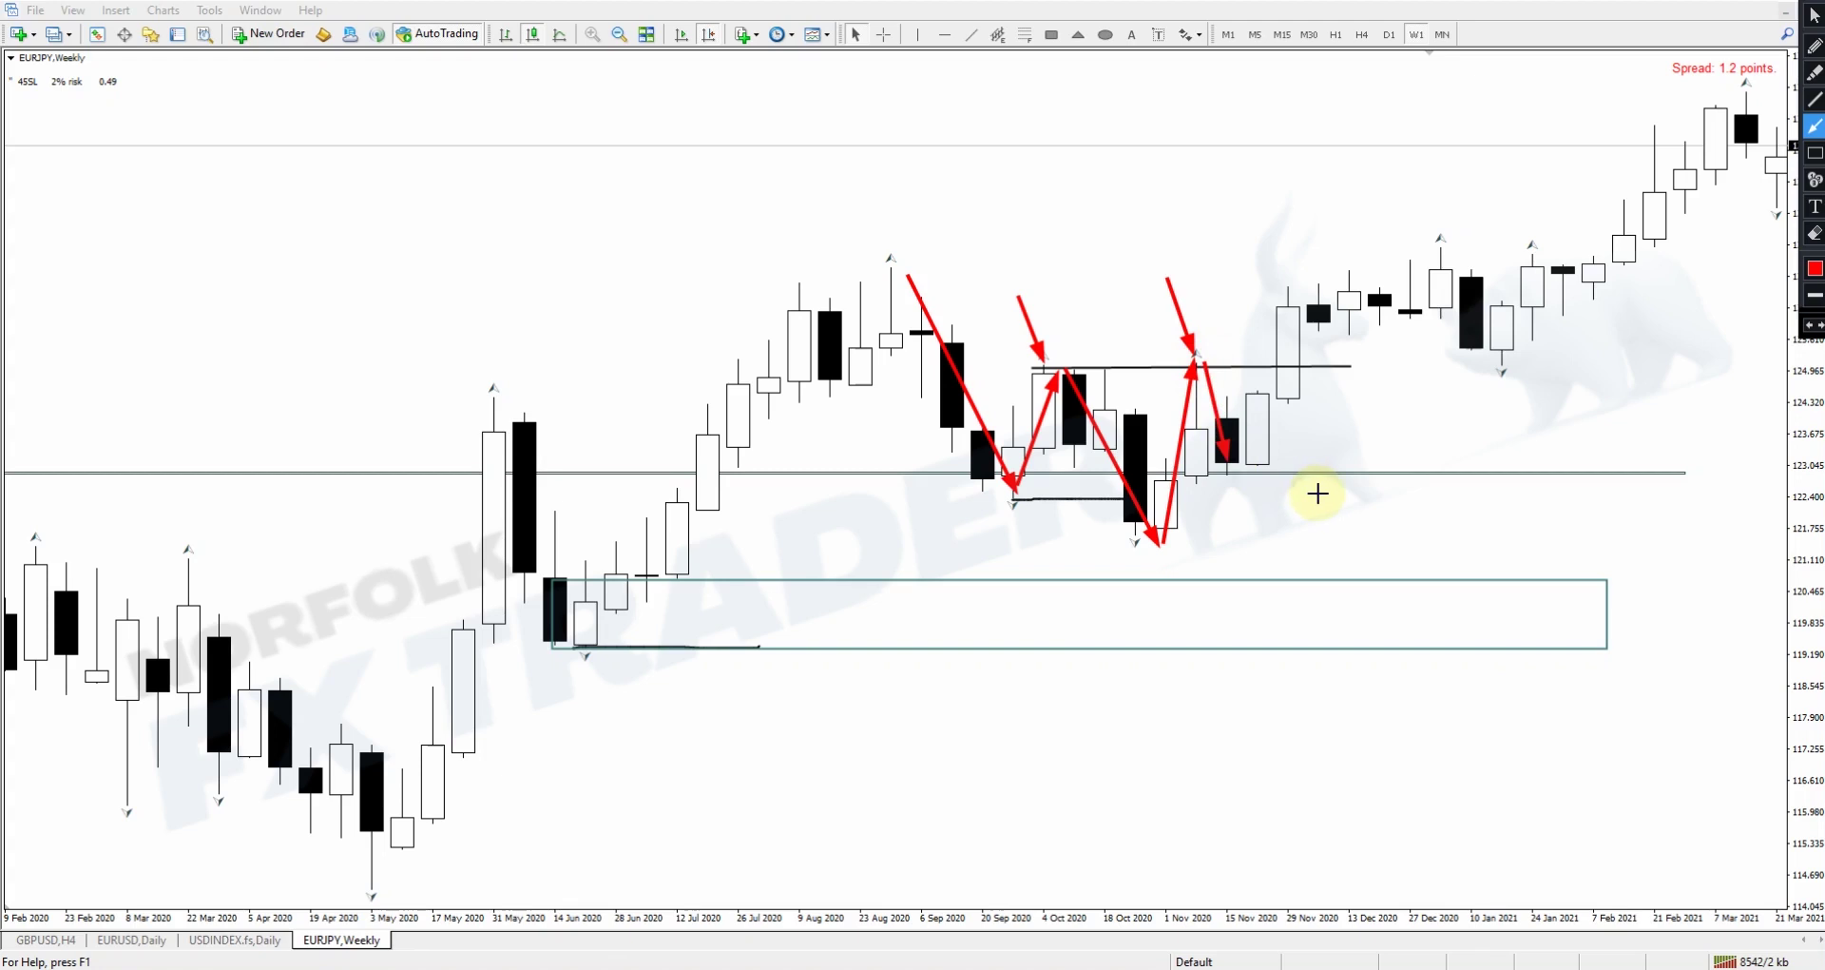
left_click(1815, 232)
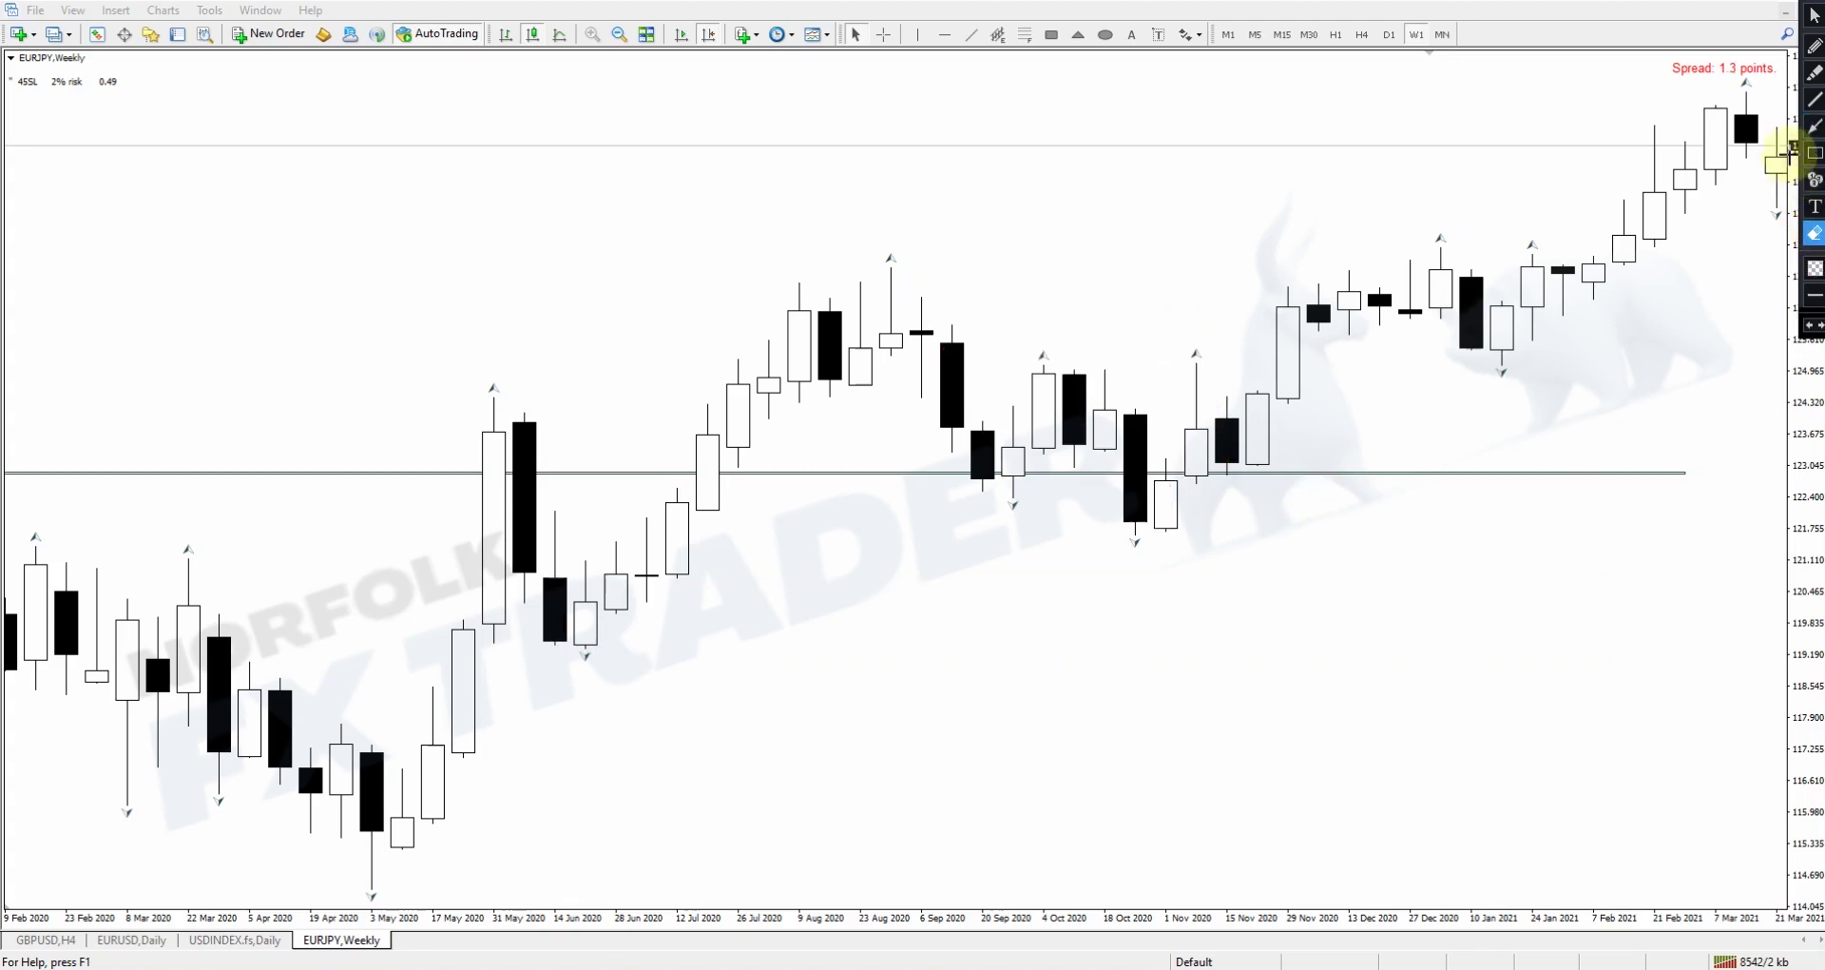
Step: Place a vertical line at the 8 November 2020 candle and draw a thin rectangle along the 4 October high to 22 November 2020
left_click(918, 35)
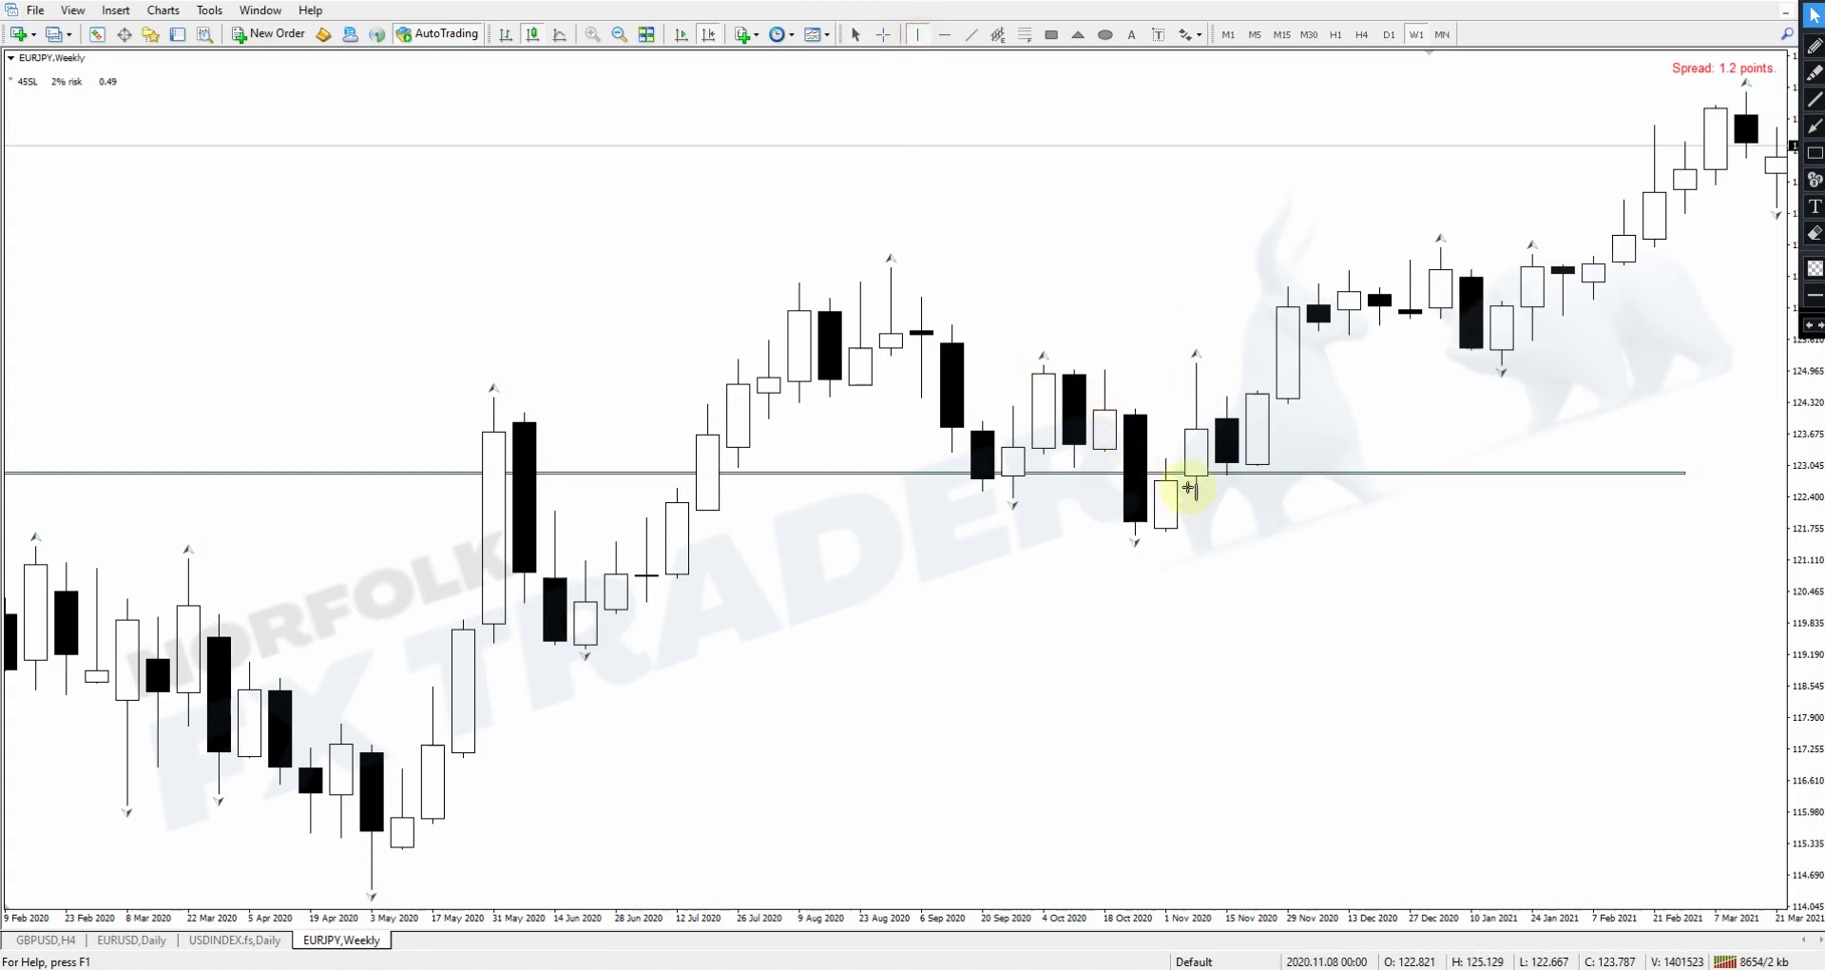
left_click(1189, 488)
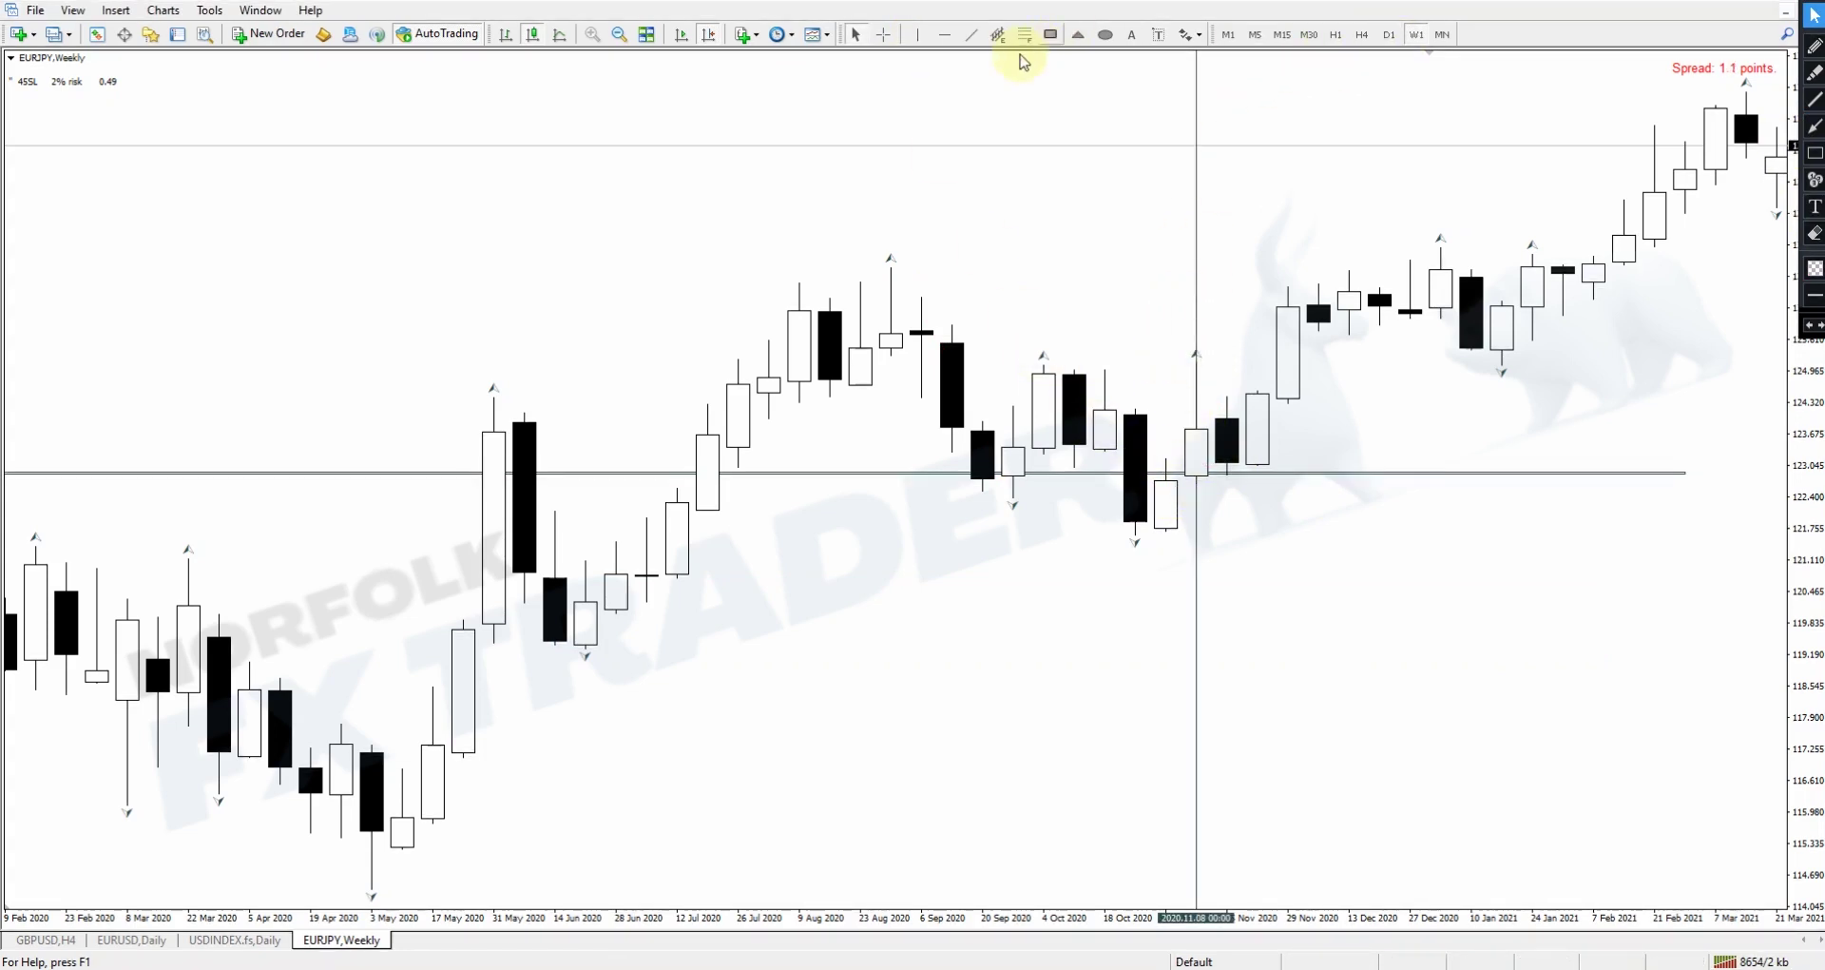
left_click(1050, 34)
left_click_drag(1043, 365, 1263, 366)
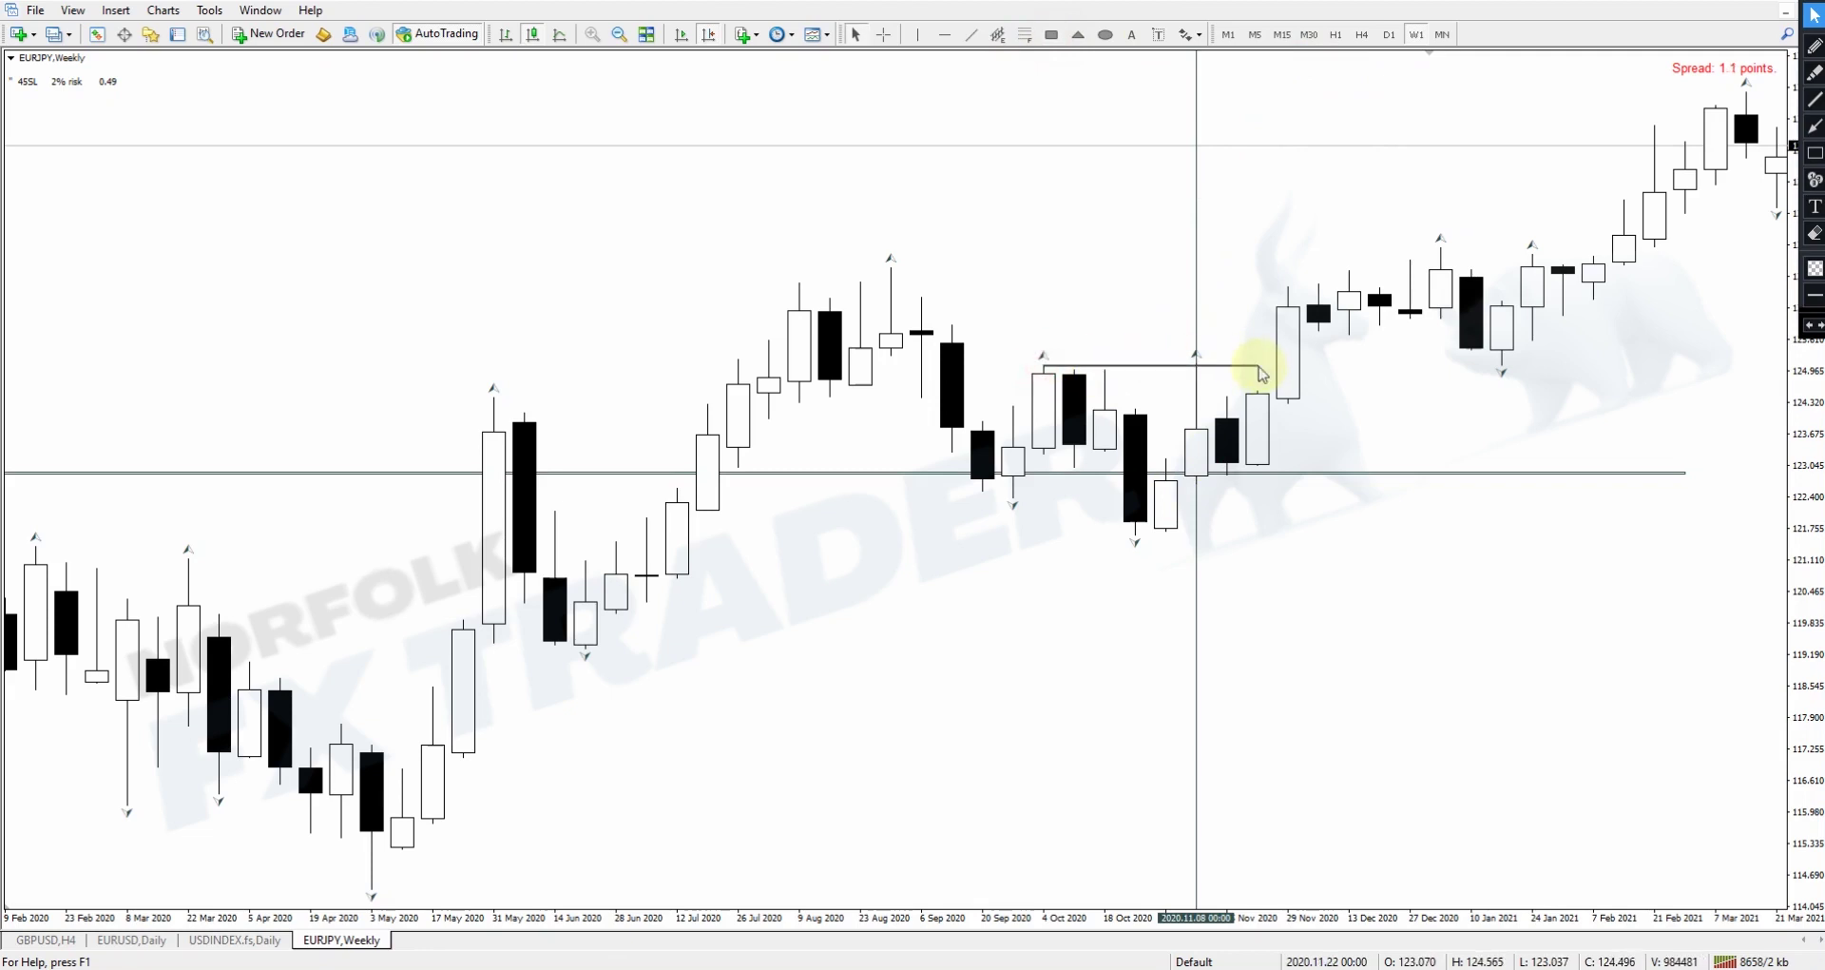
Step: Switch the chart to the daily timeframe and move the vertical line to 2 December 2020
left_click(1389, 34)
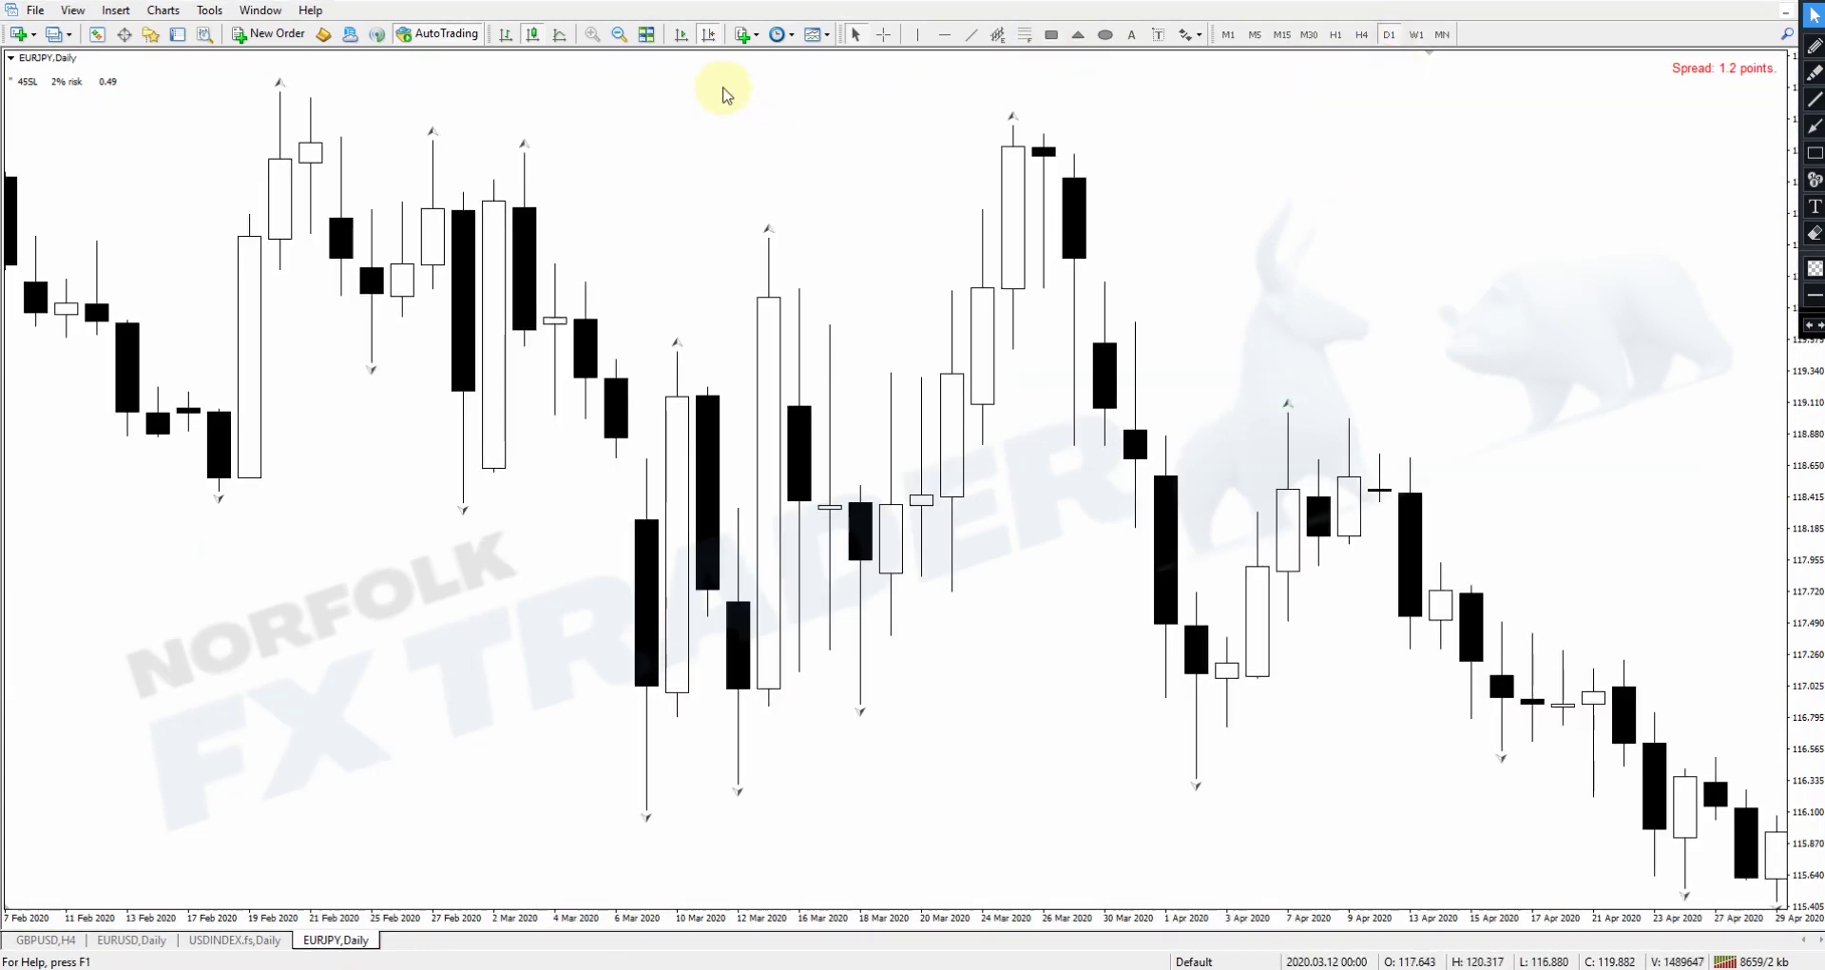
left_click(619, 36)
left_click_drag(685, 191, 650, 314)
scroll(650, 314, "down", 5)
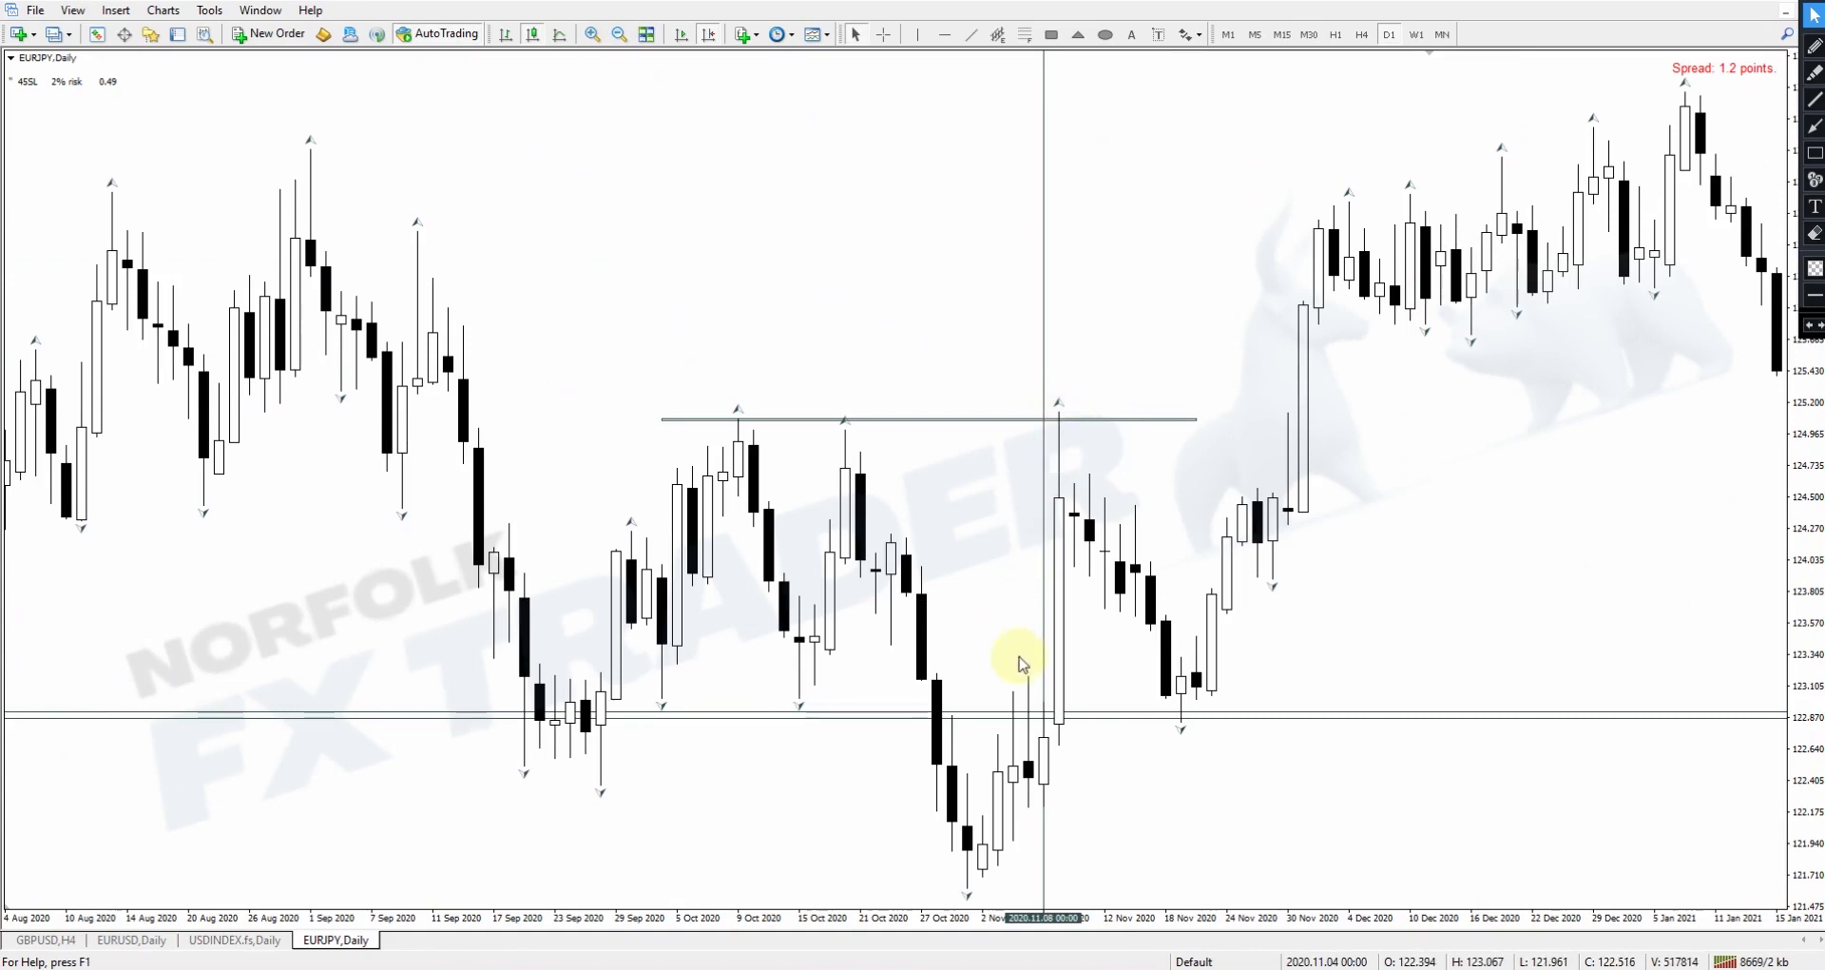
left_click_drag(1036, 379, 1317, 407)
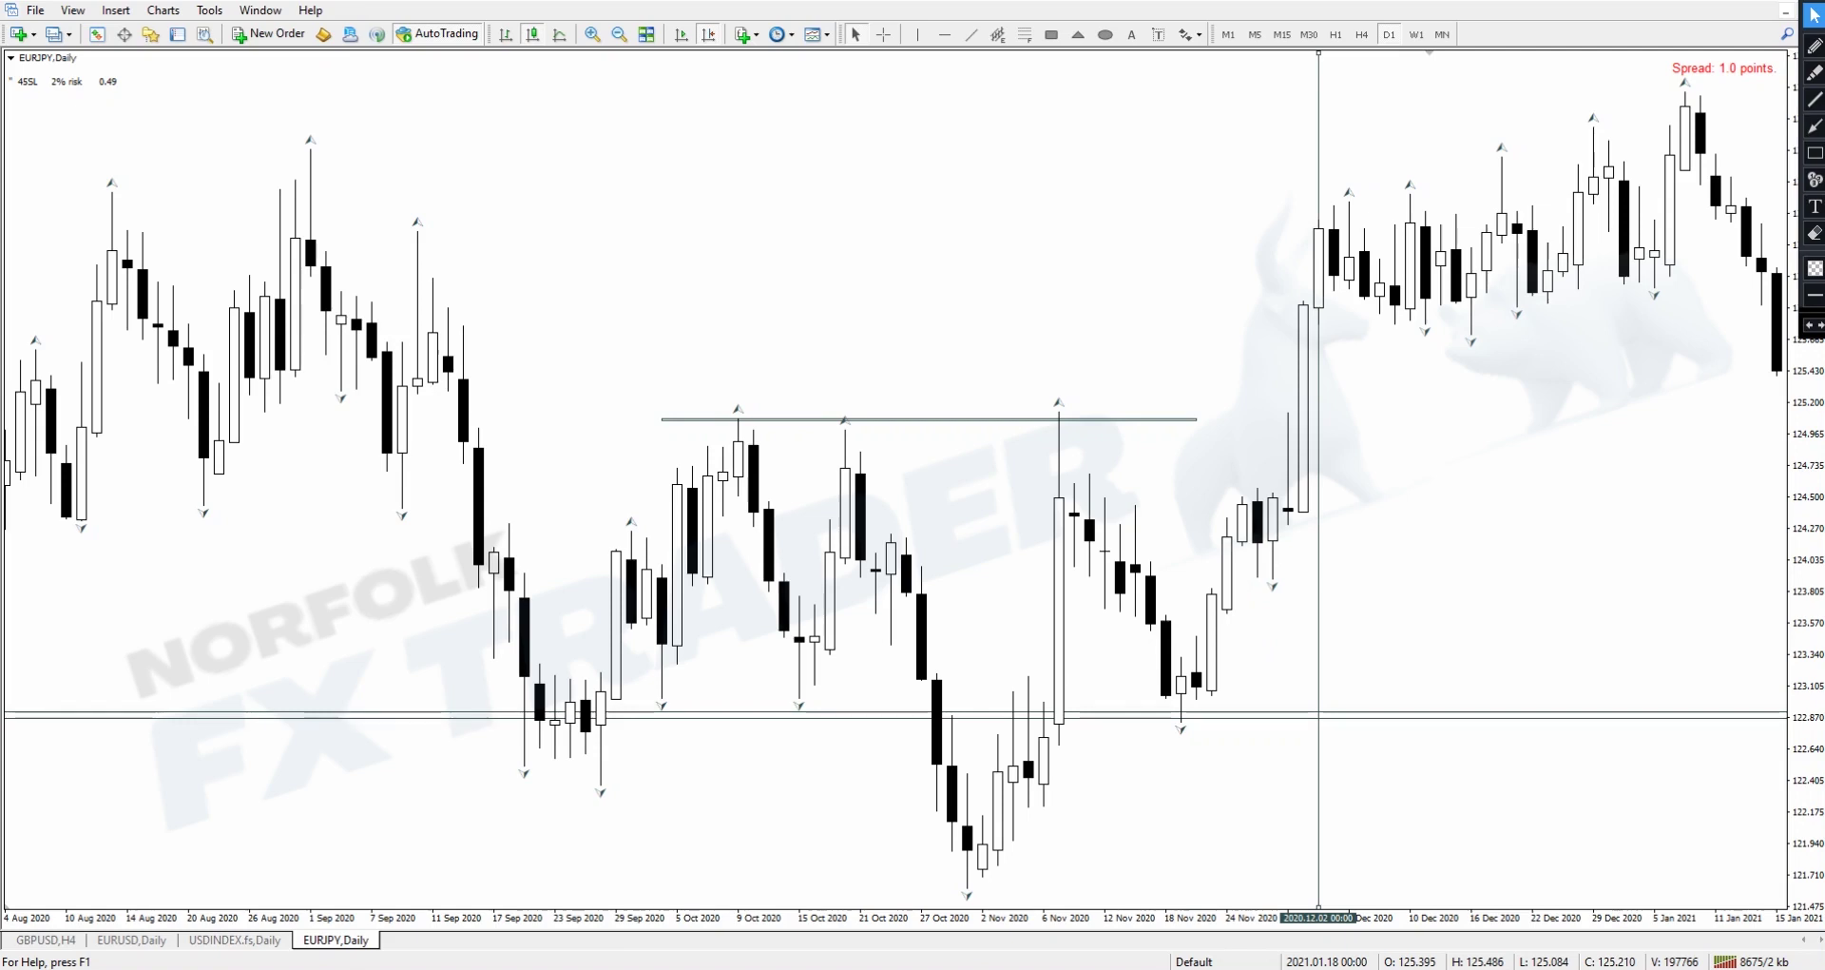
Step: Mark the mid-November 2020 pullback and following rally with a teal rectangle and red arrows, then erase the annotations
left_click(1813, 152)
left_click_drag(1040, 708, 1458, 566)
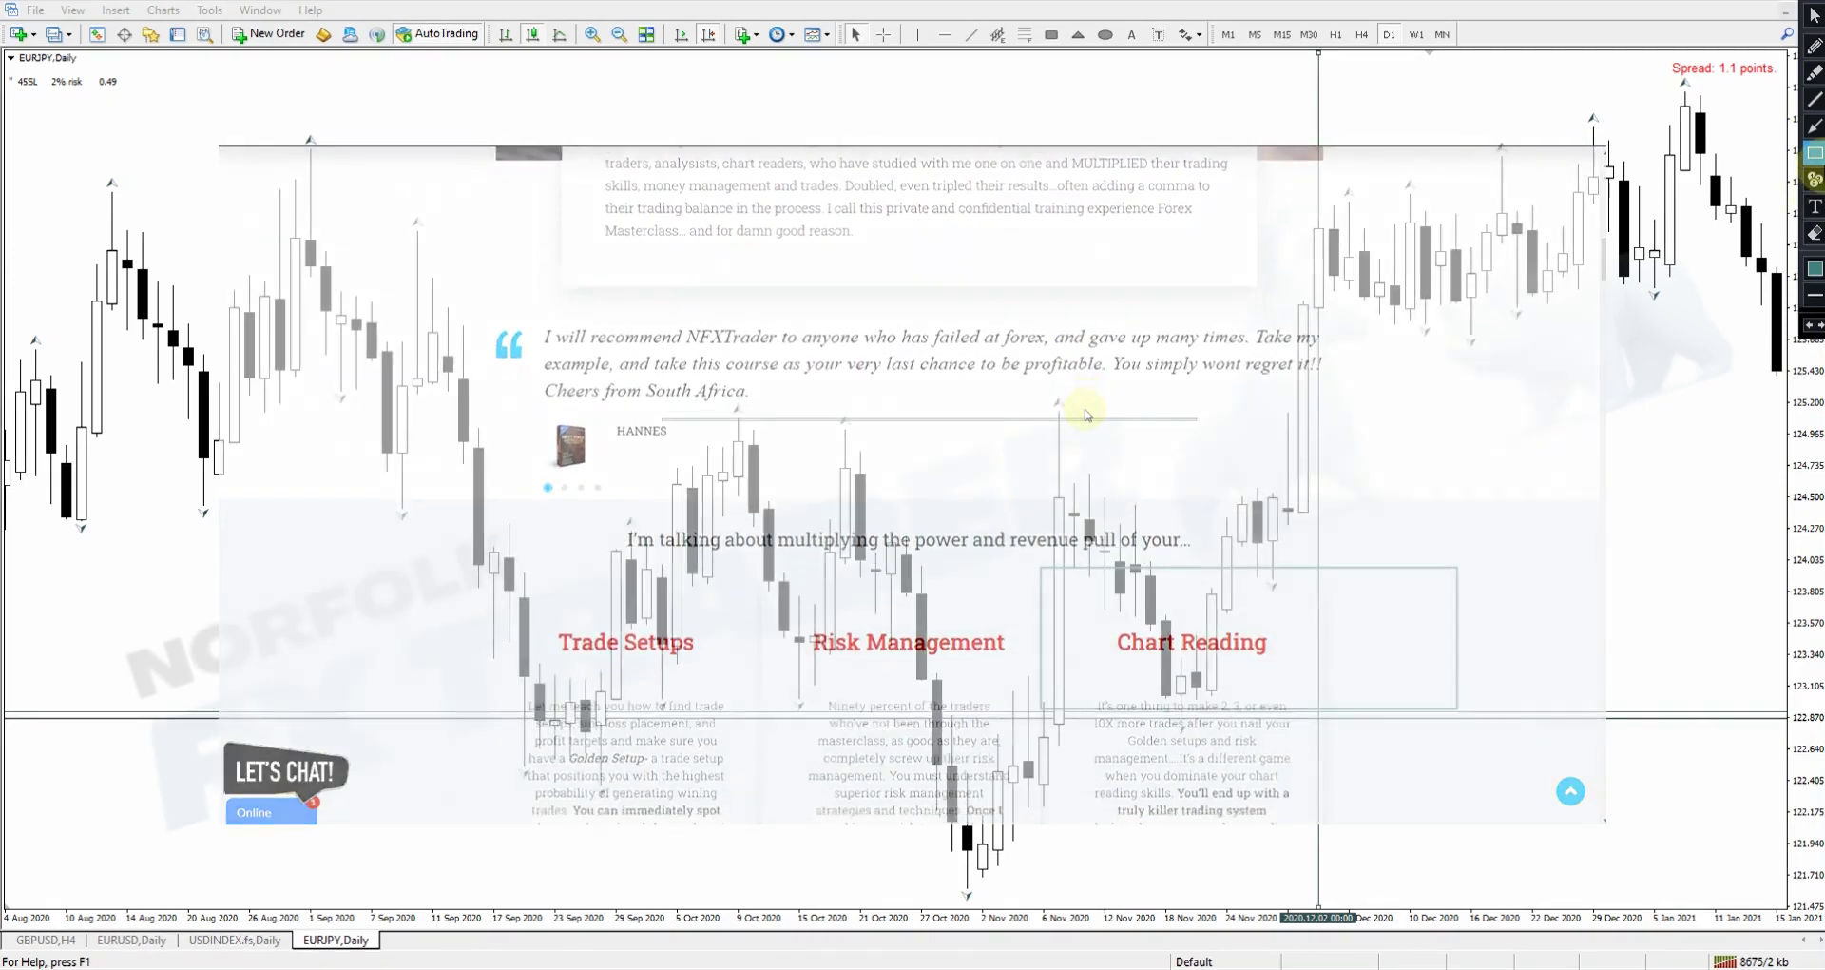
left_click(1812, 128)
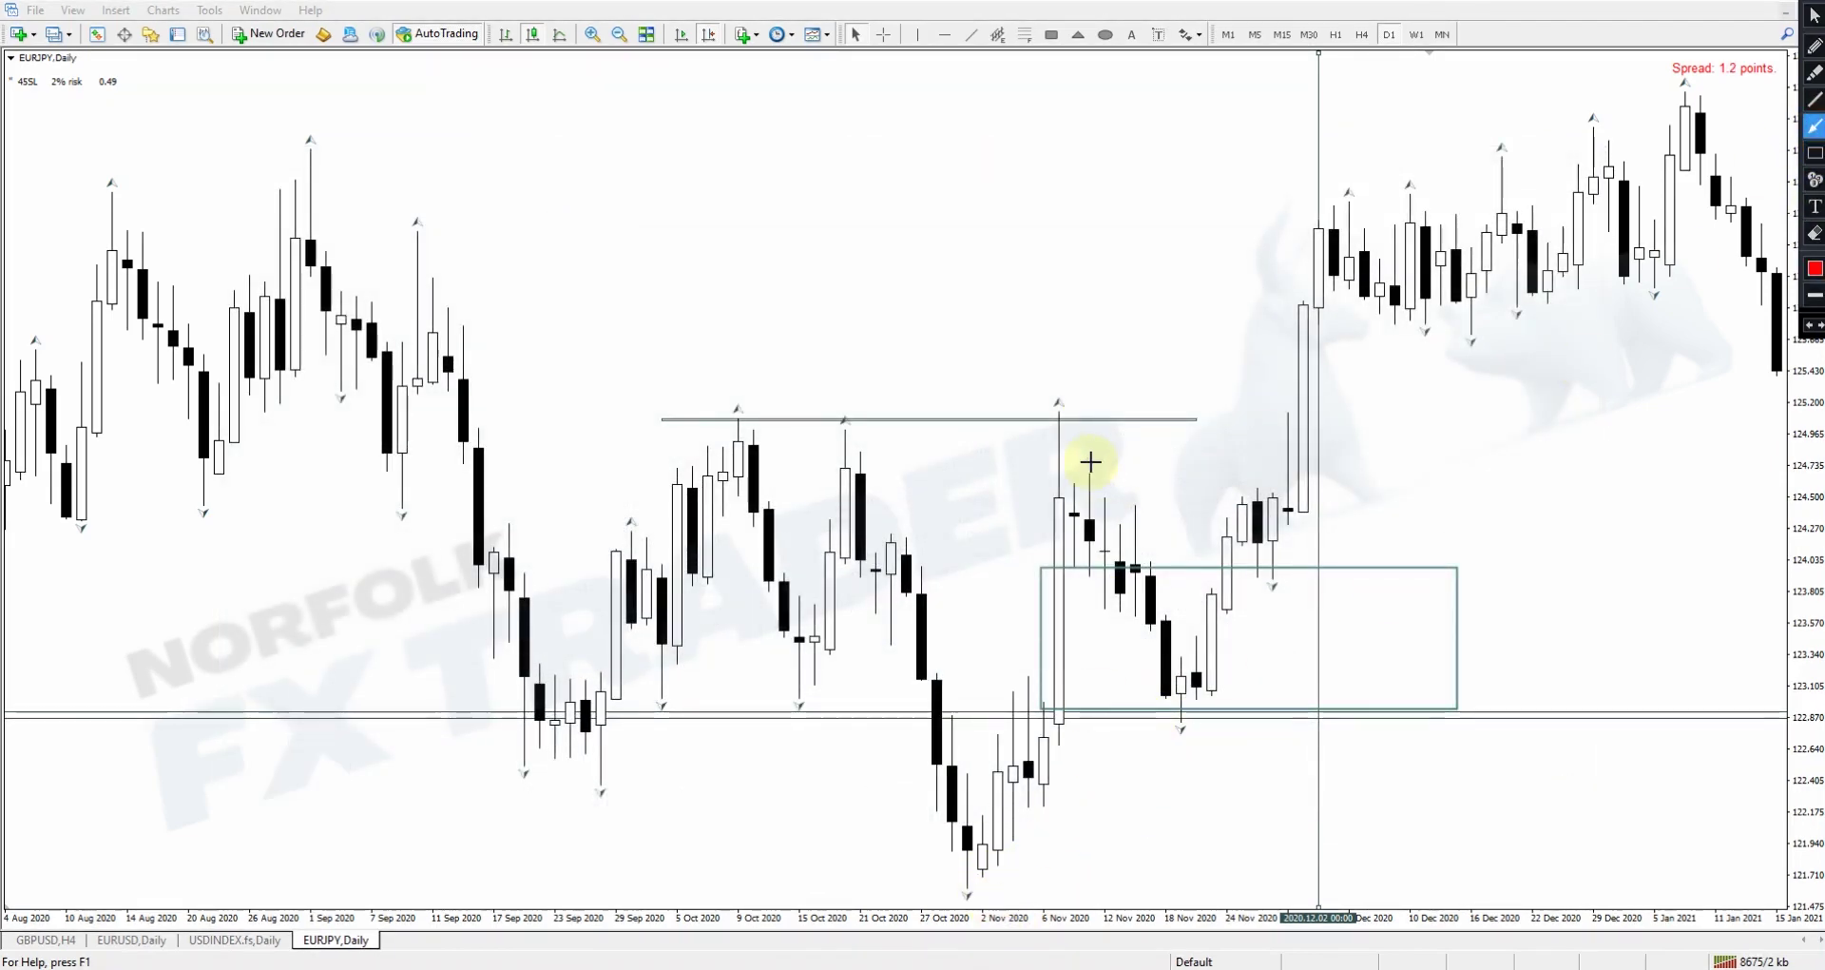
left_click_drag(1073, 477, 1177, 715)
left_click_drag(1186, 803, 1180, 720)
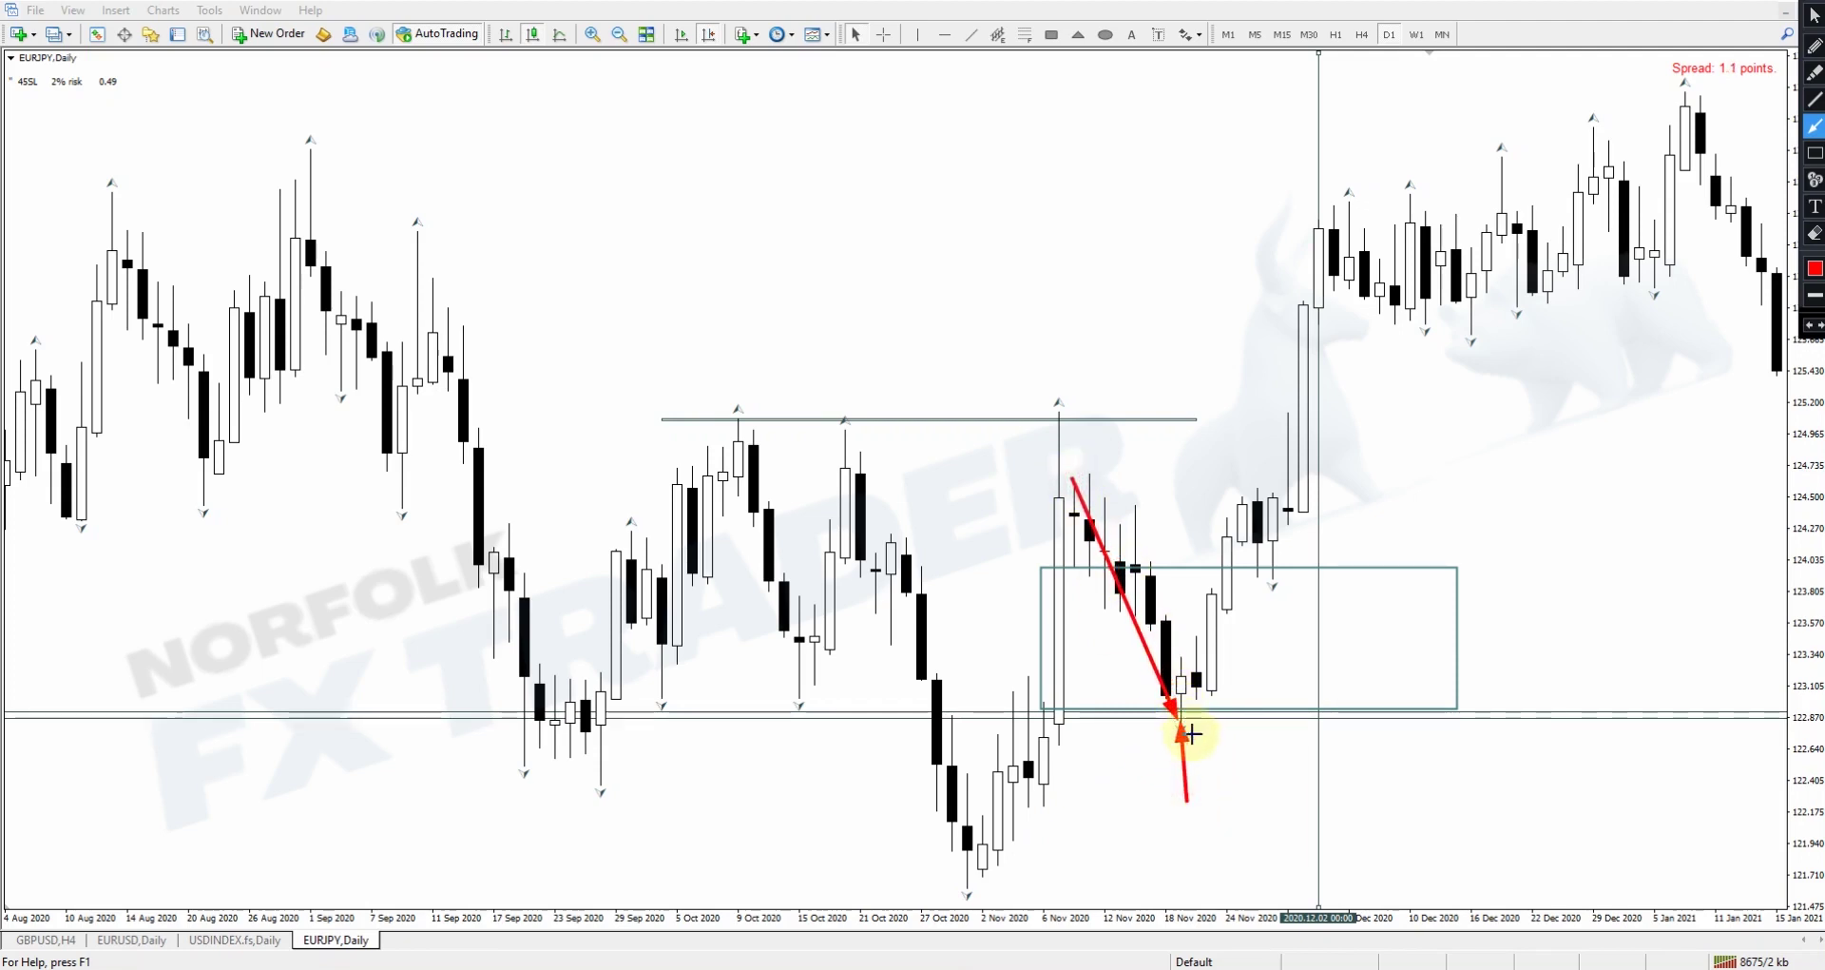
mouse_move(1181, 715)
left_mouse_down()
mouse_move(1316, 379)
mouse_move(1350, 194)
left_mouse_up()
left_click(1814, 233)
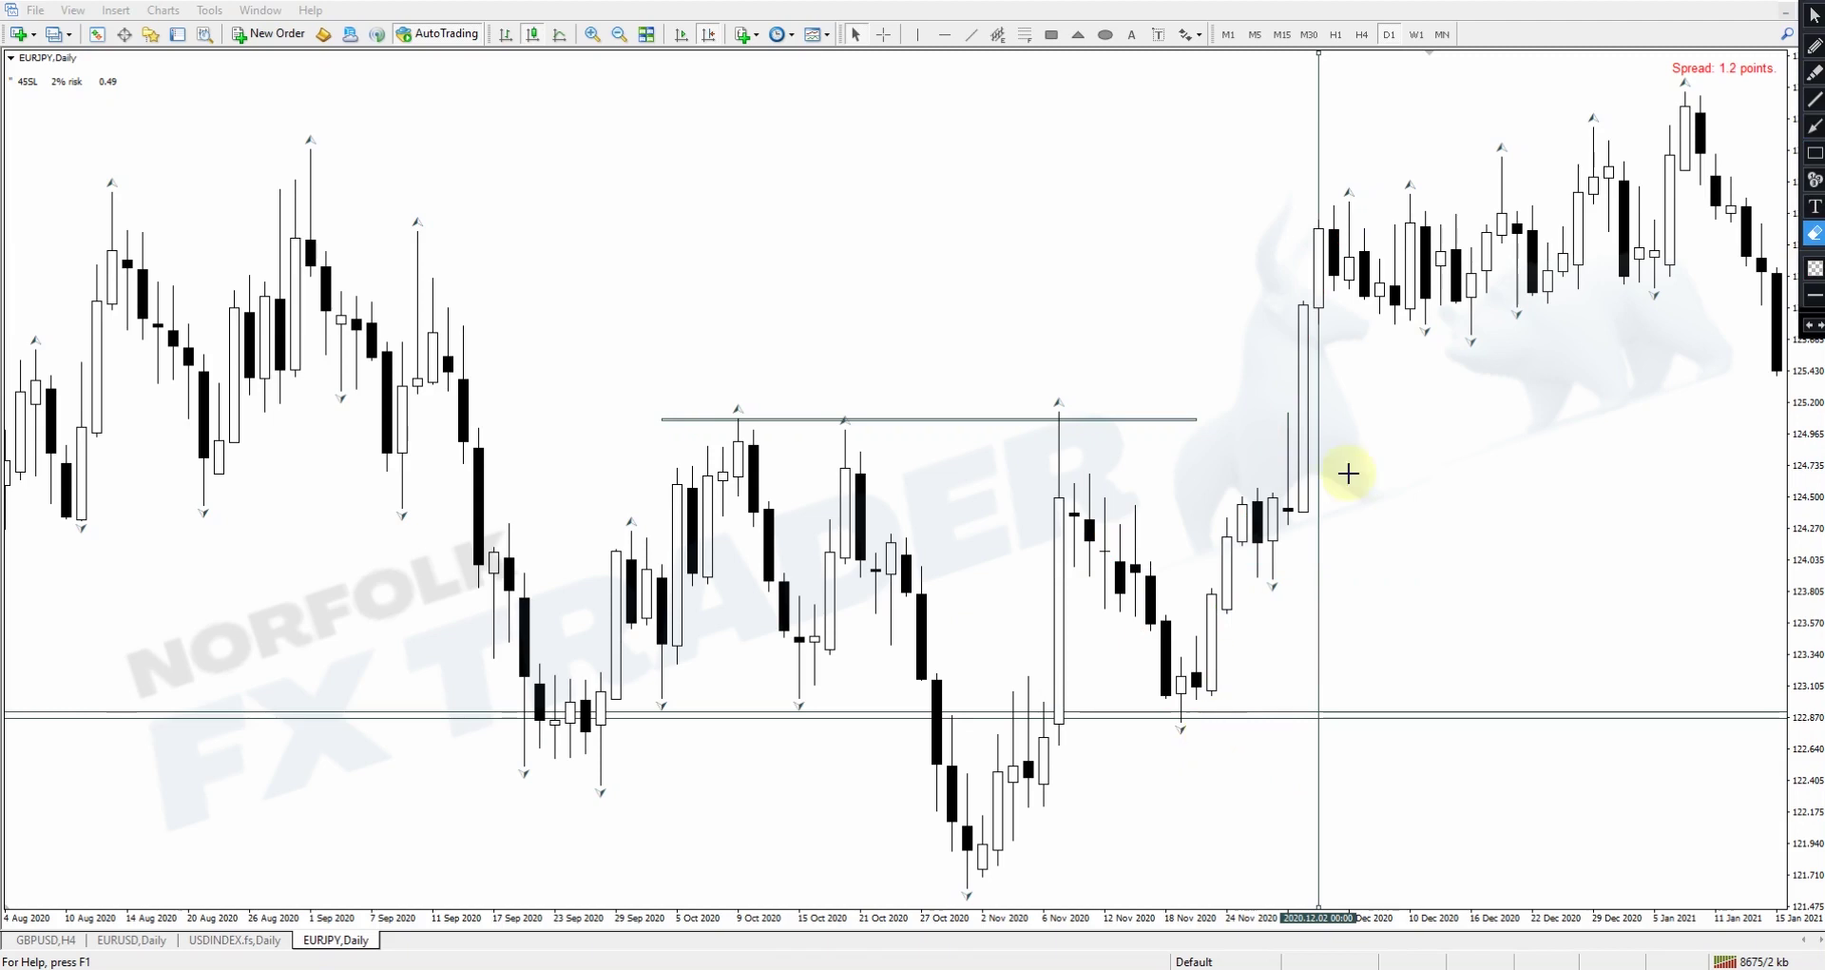
left_click(1814, 19)
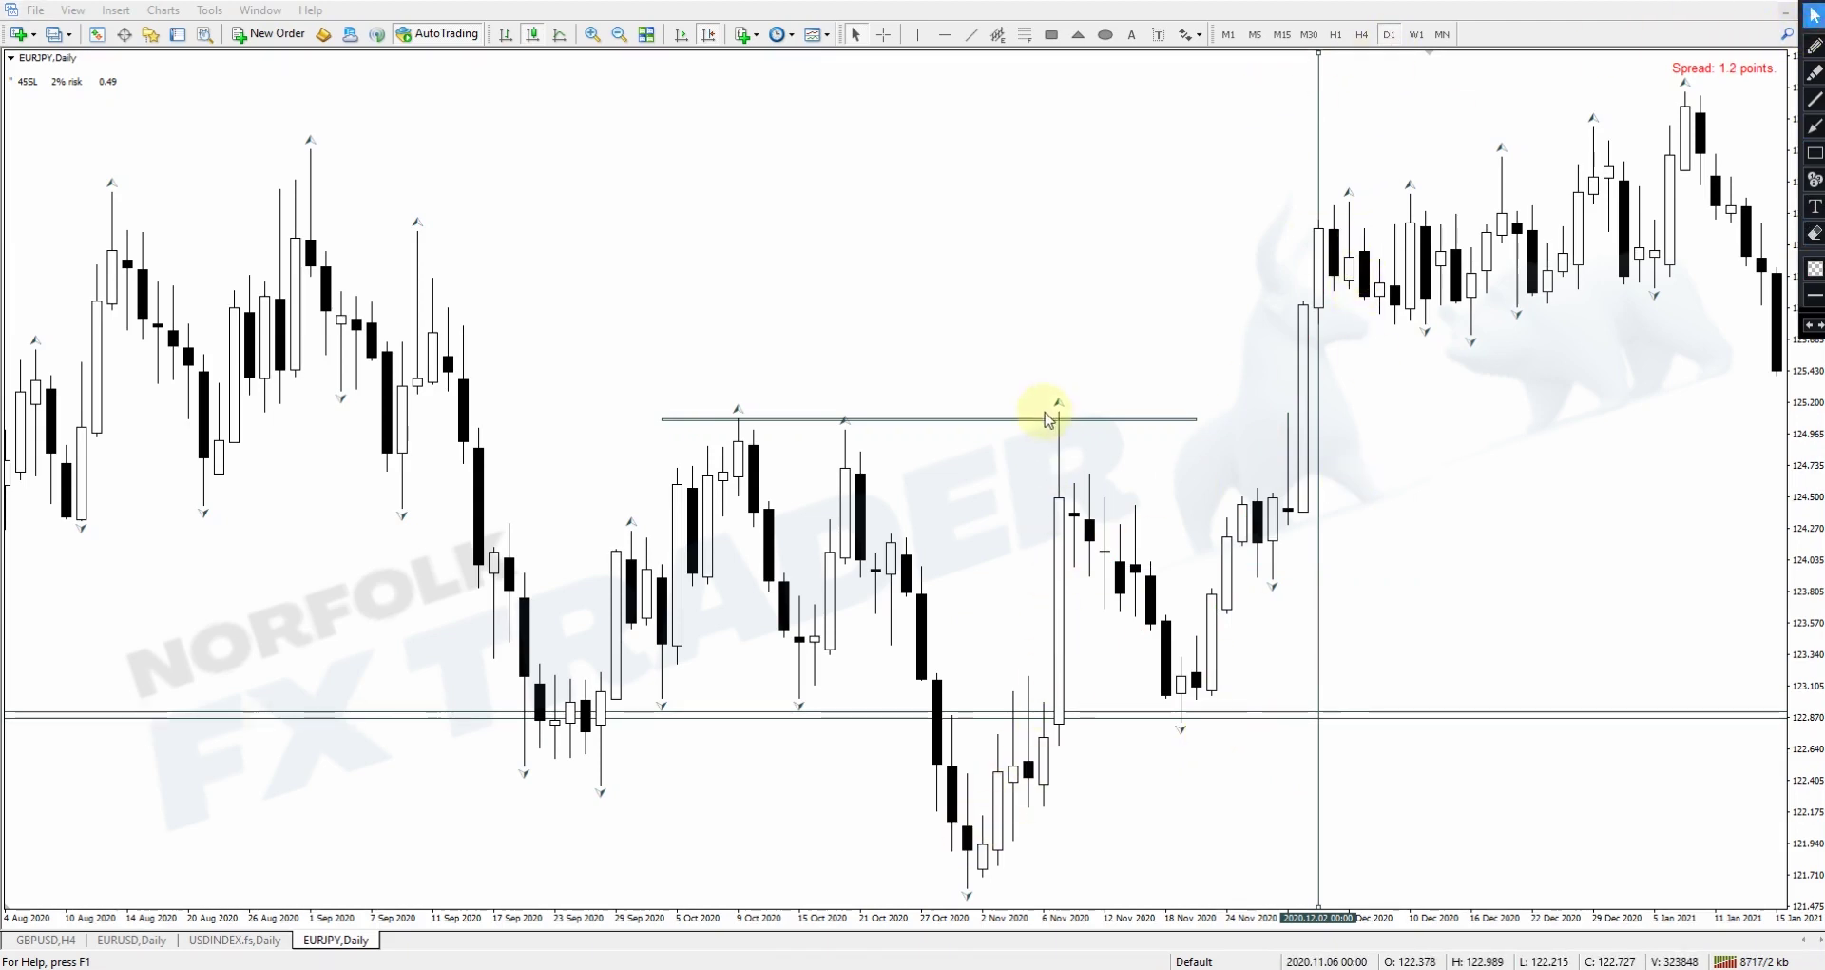
left_click(1052, 35)
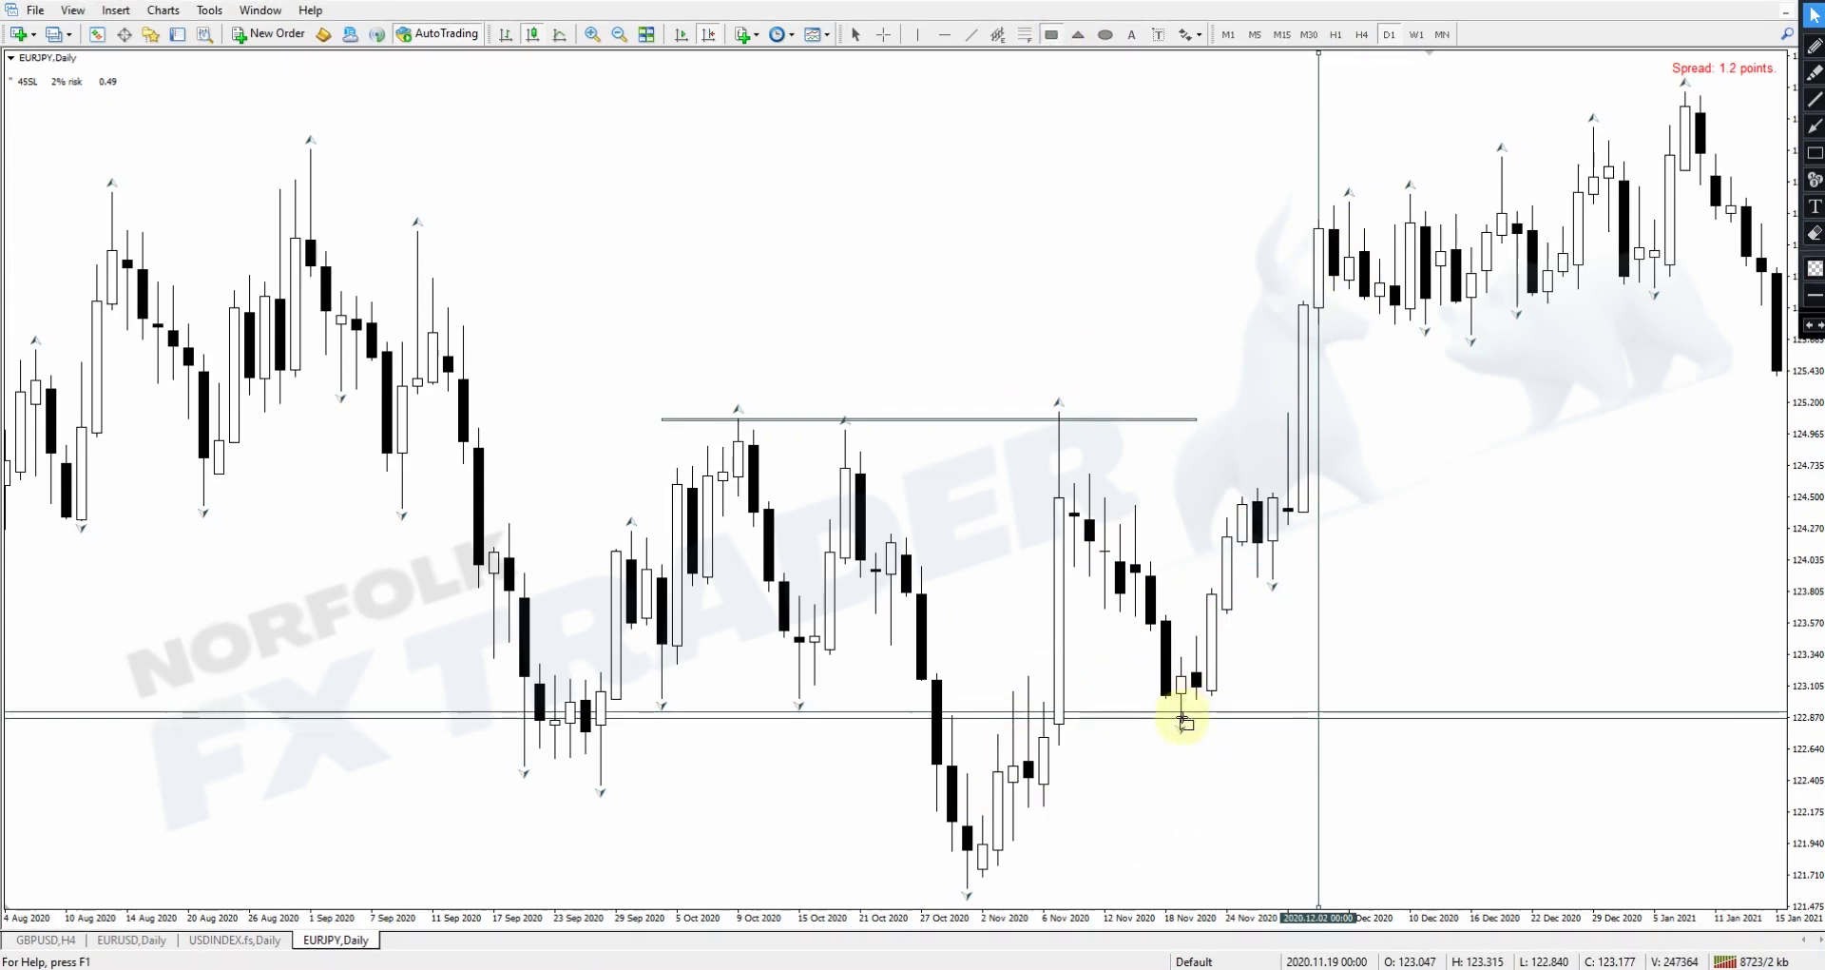
left_click(1815, 236)
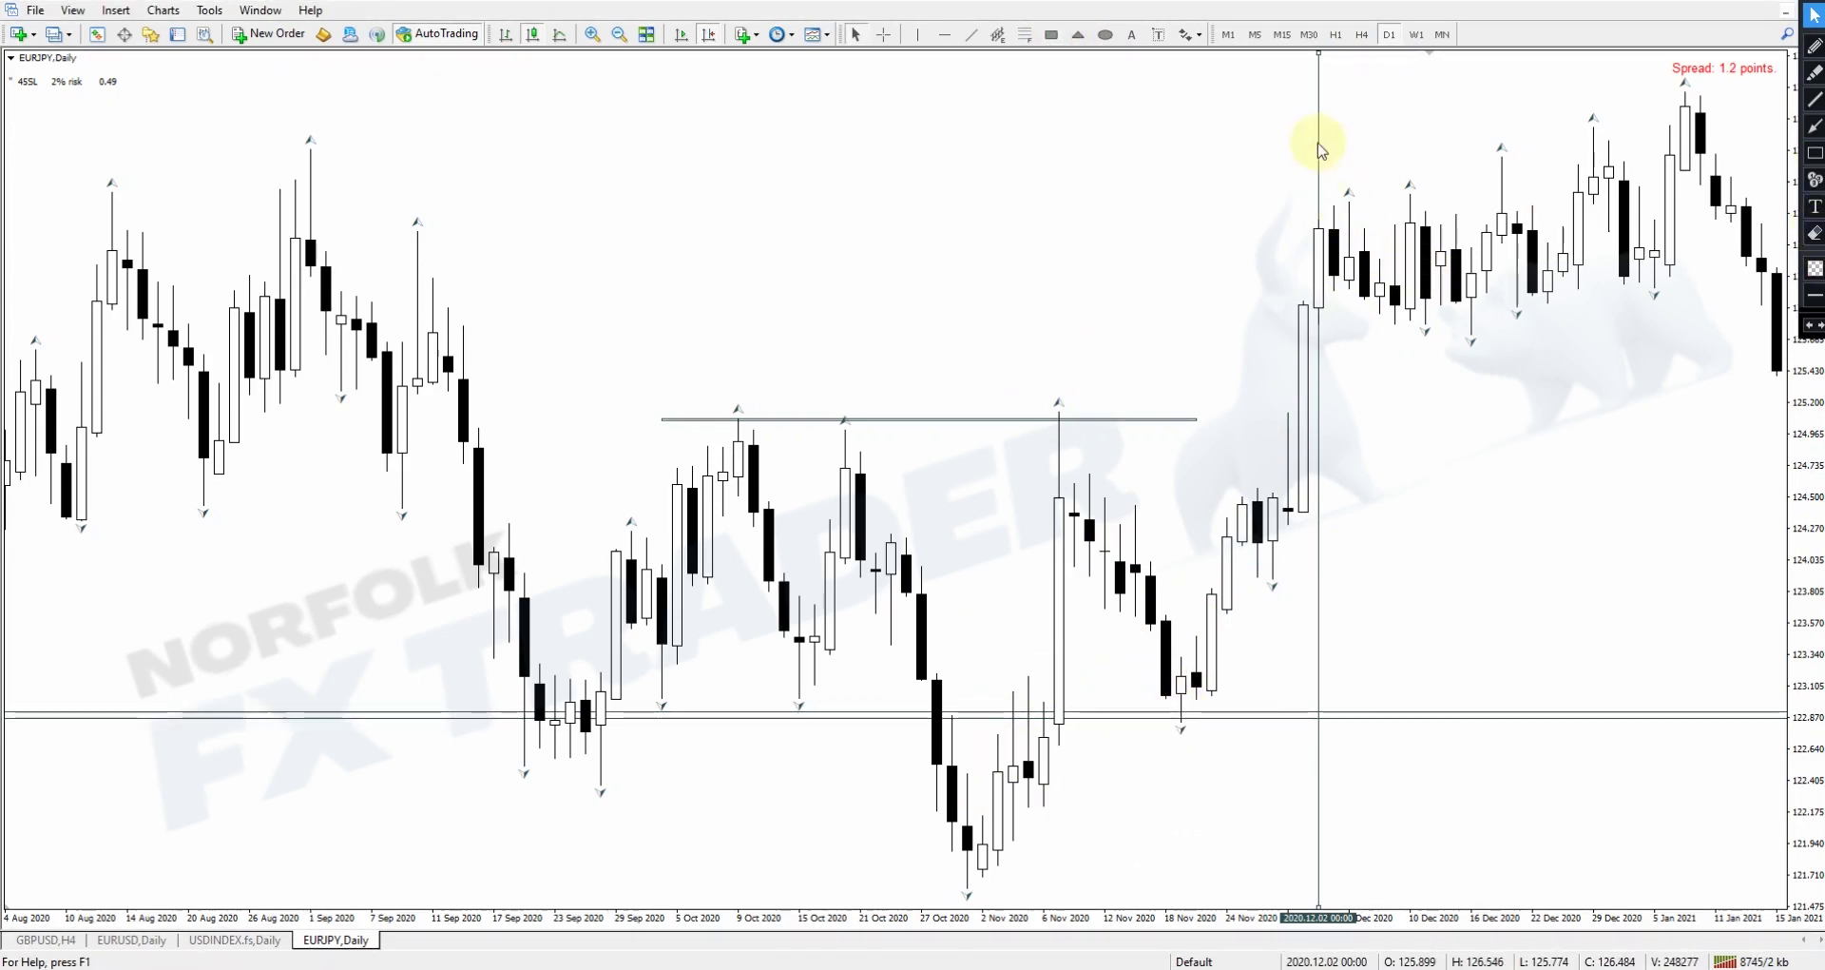
Step: Switch the chart to the H4 timeframe and align the vertical line with 19 November 2020 08:00
left_click(1362, 34)
left_click_drag(1402, 333, 1122, 348)
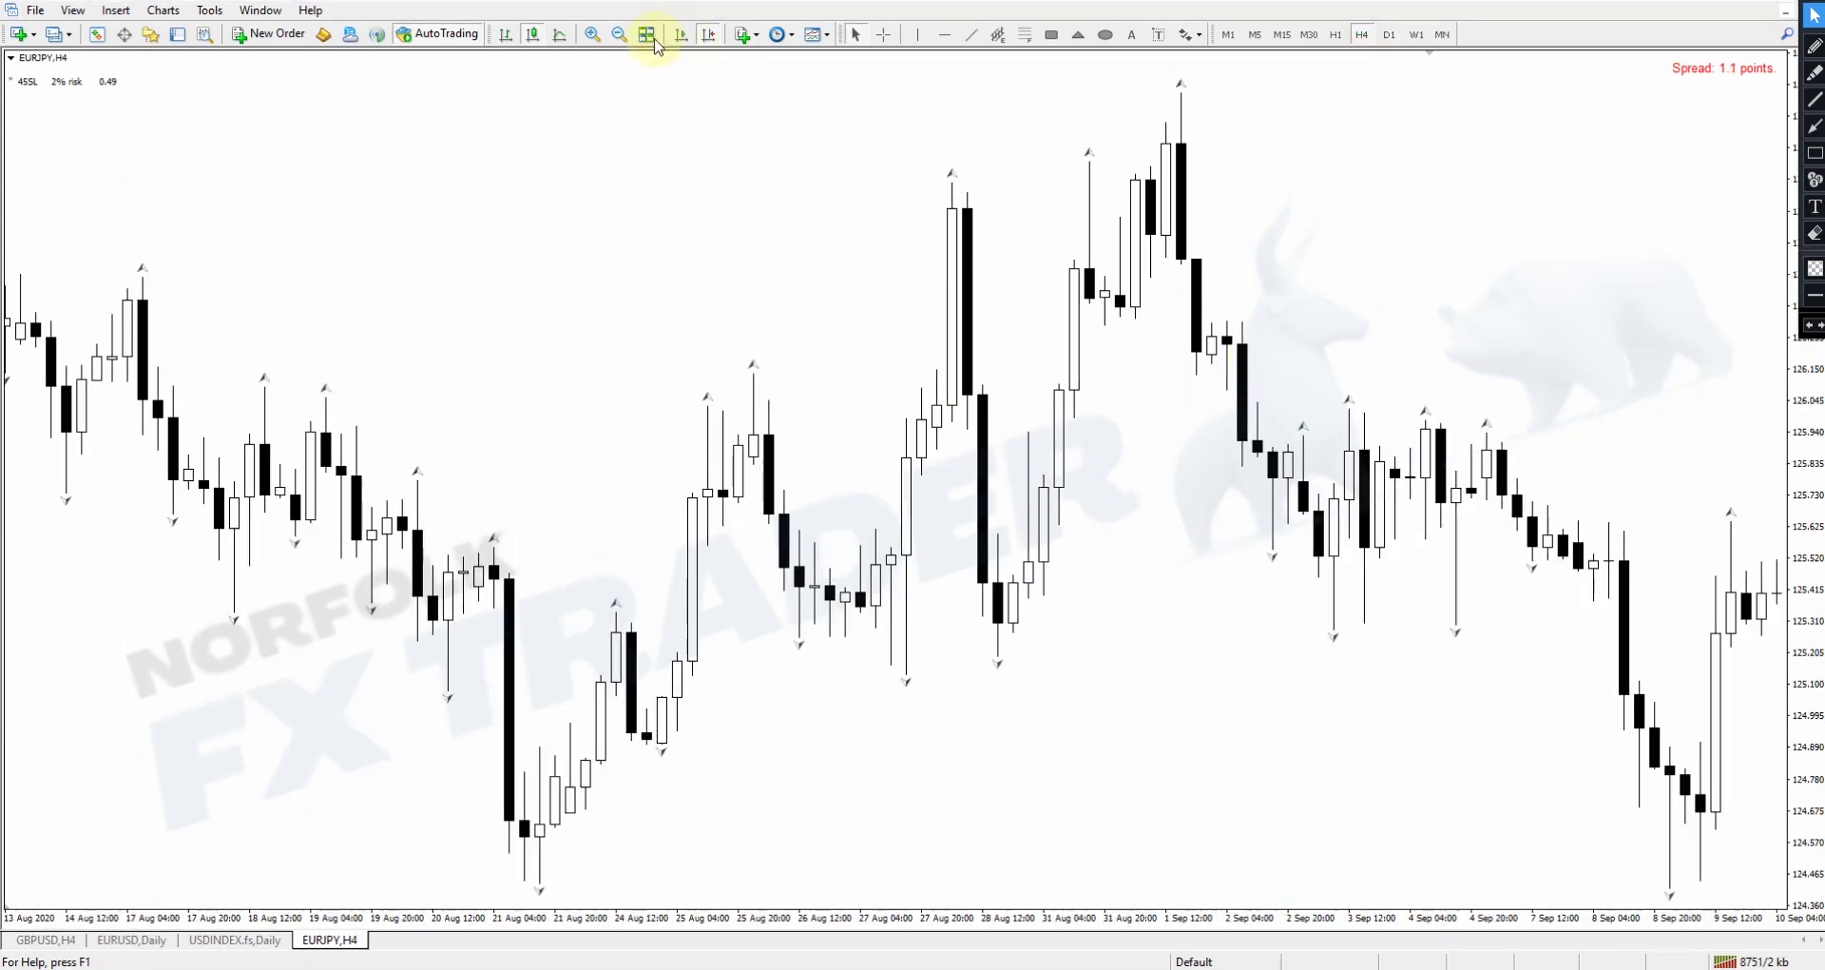
left_click(619, 35)
left_click_drag(1290, 231, 1072, 247)
scroll(1236, 251, "down", 3)
left_click_drag(1331, 285, 774, 277)
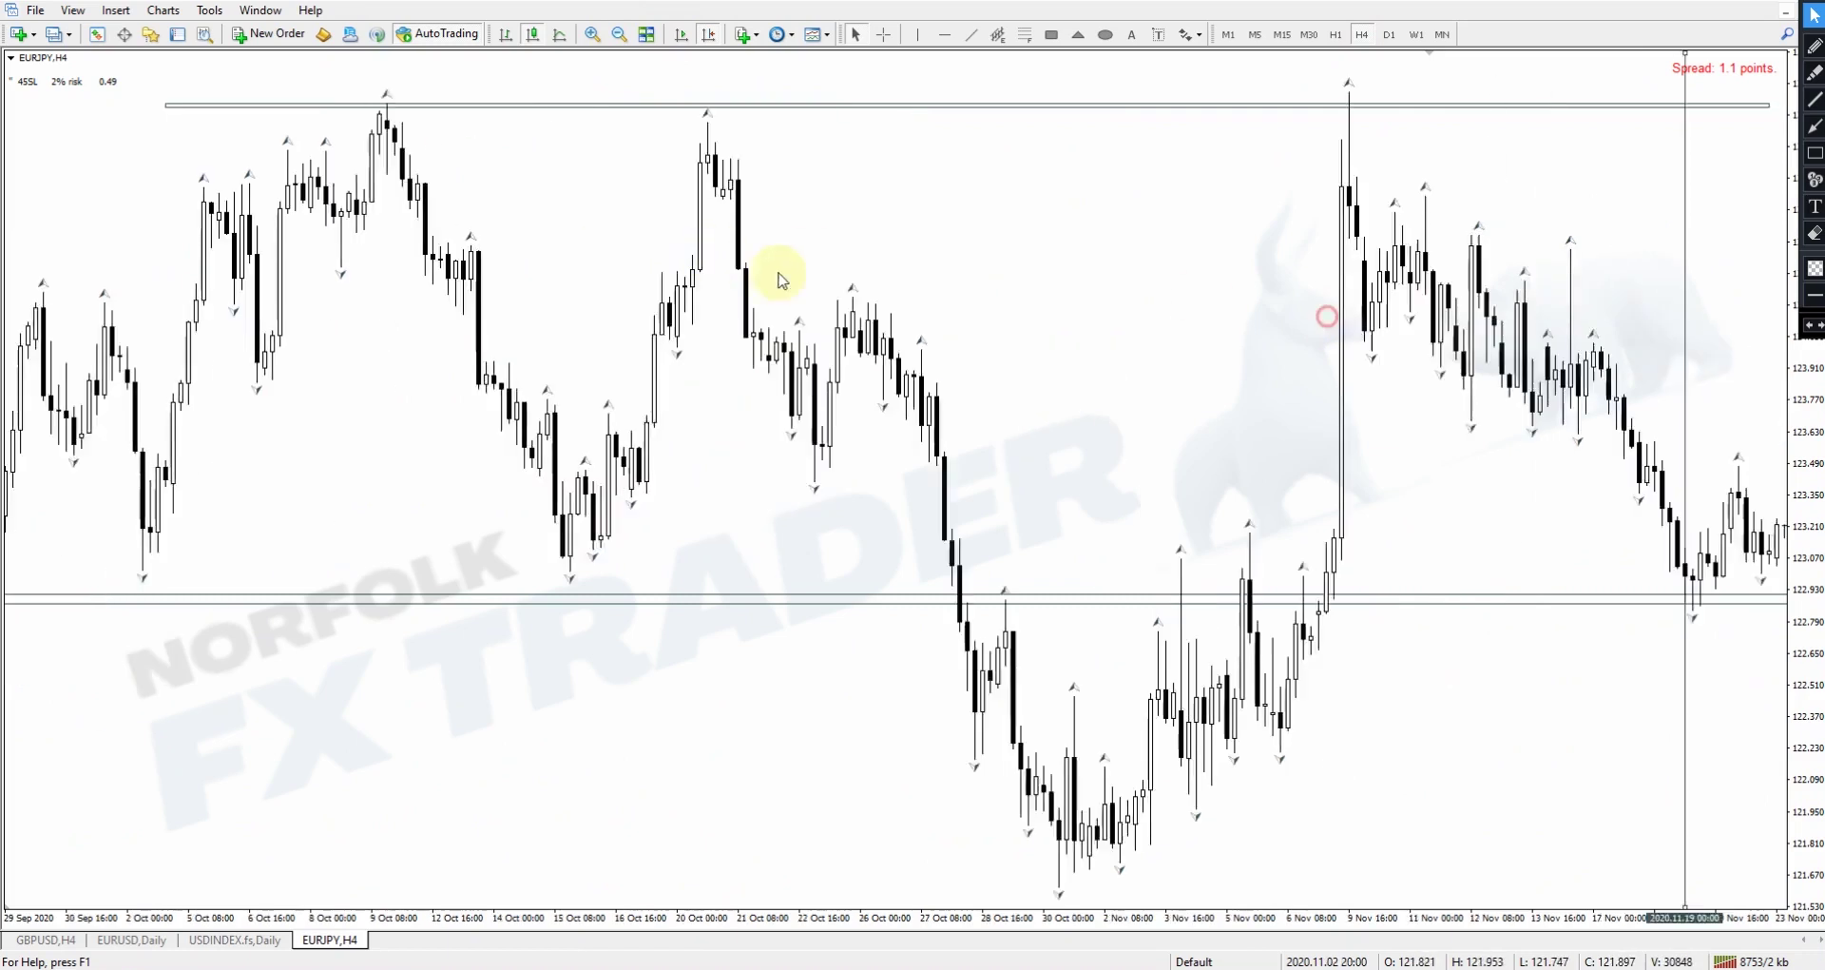
scroll(951, 294, "down", 3)
left_click_drag(1271, 542, 1293, 678)
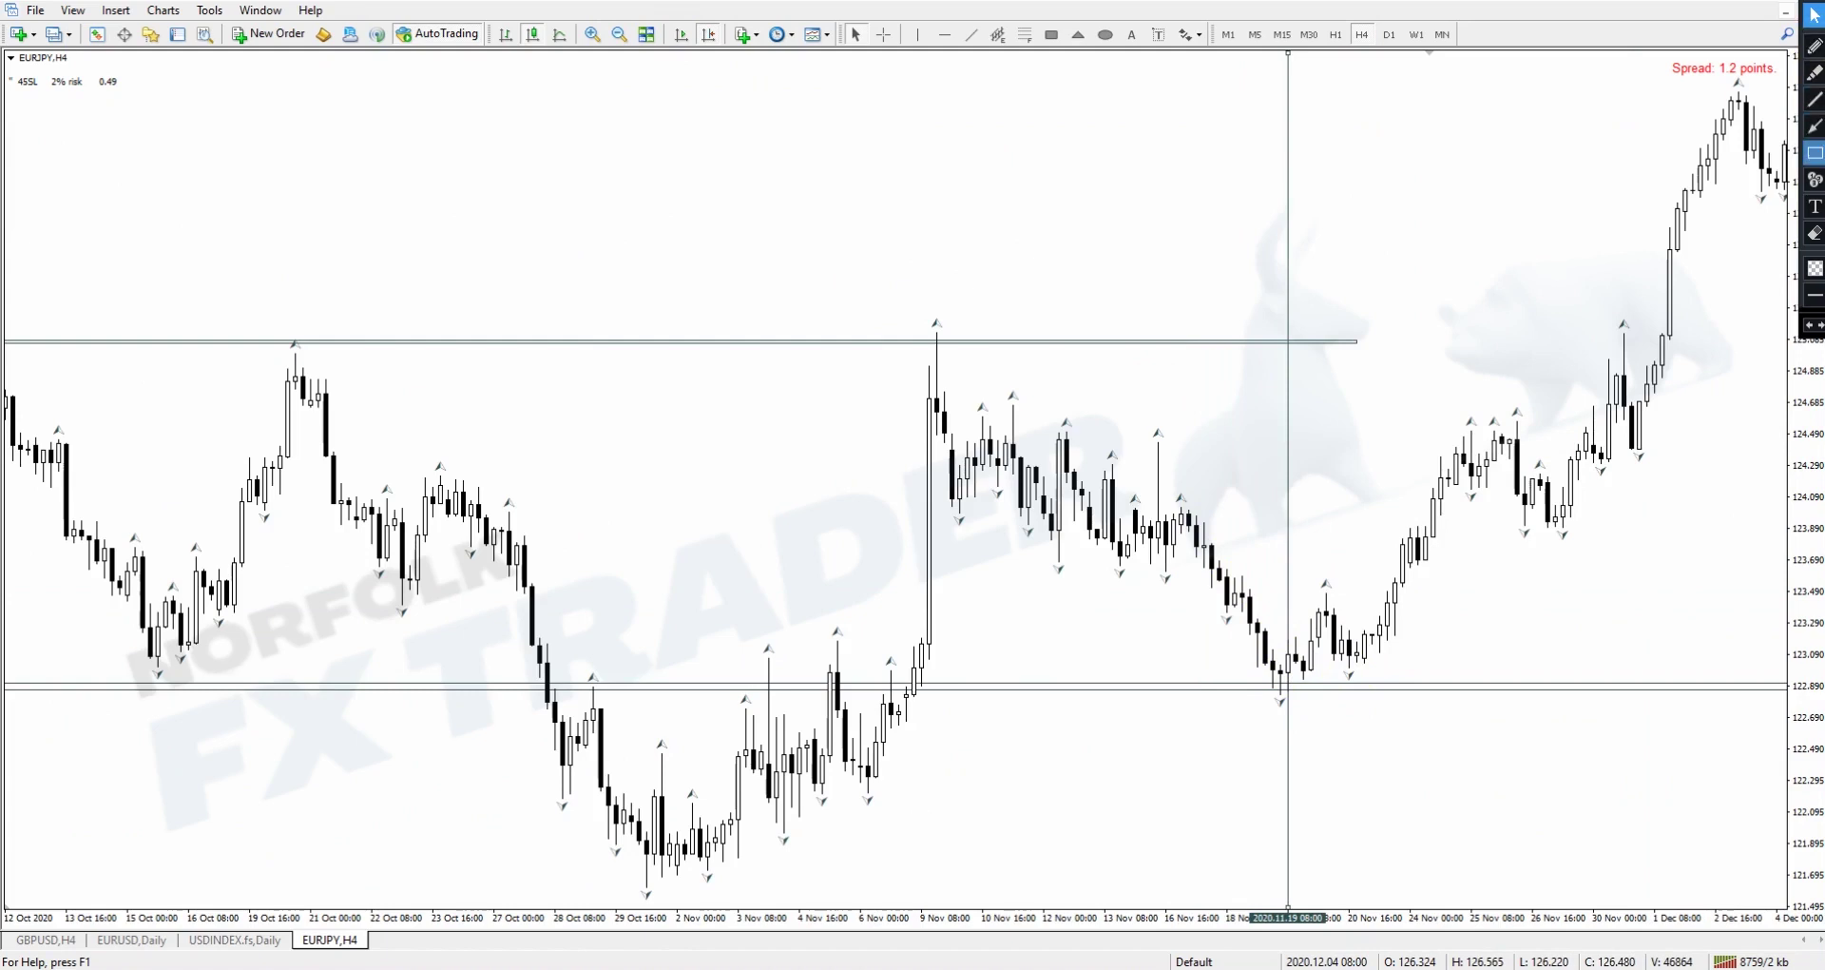
Step: Draw teal rectangles along the mid-November 2020 swing high level and around the 19 November low, then erase both
left_click(1815, 153)
left_click(1184, 521)
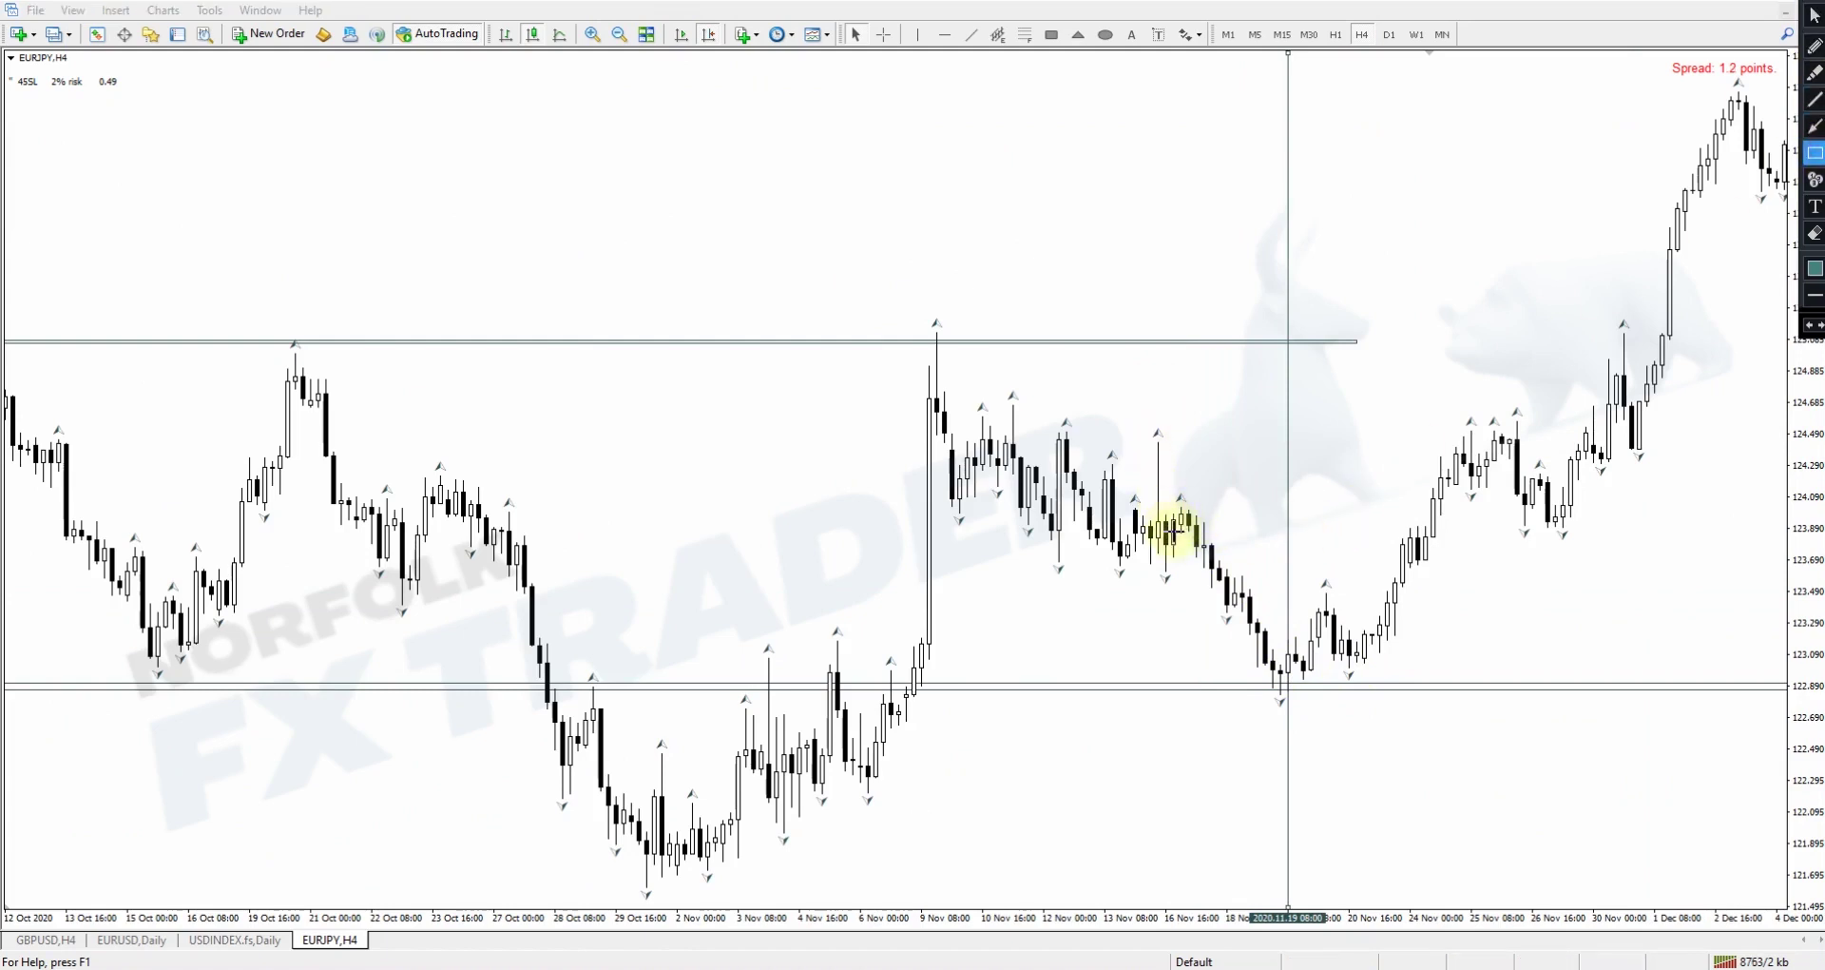
left_click_drag(1180, 513, 1612, 506)
left_click(1470, 482)
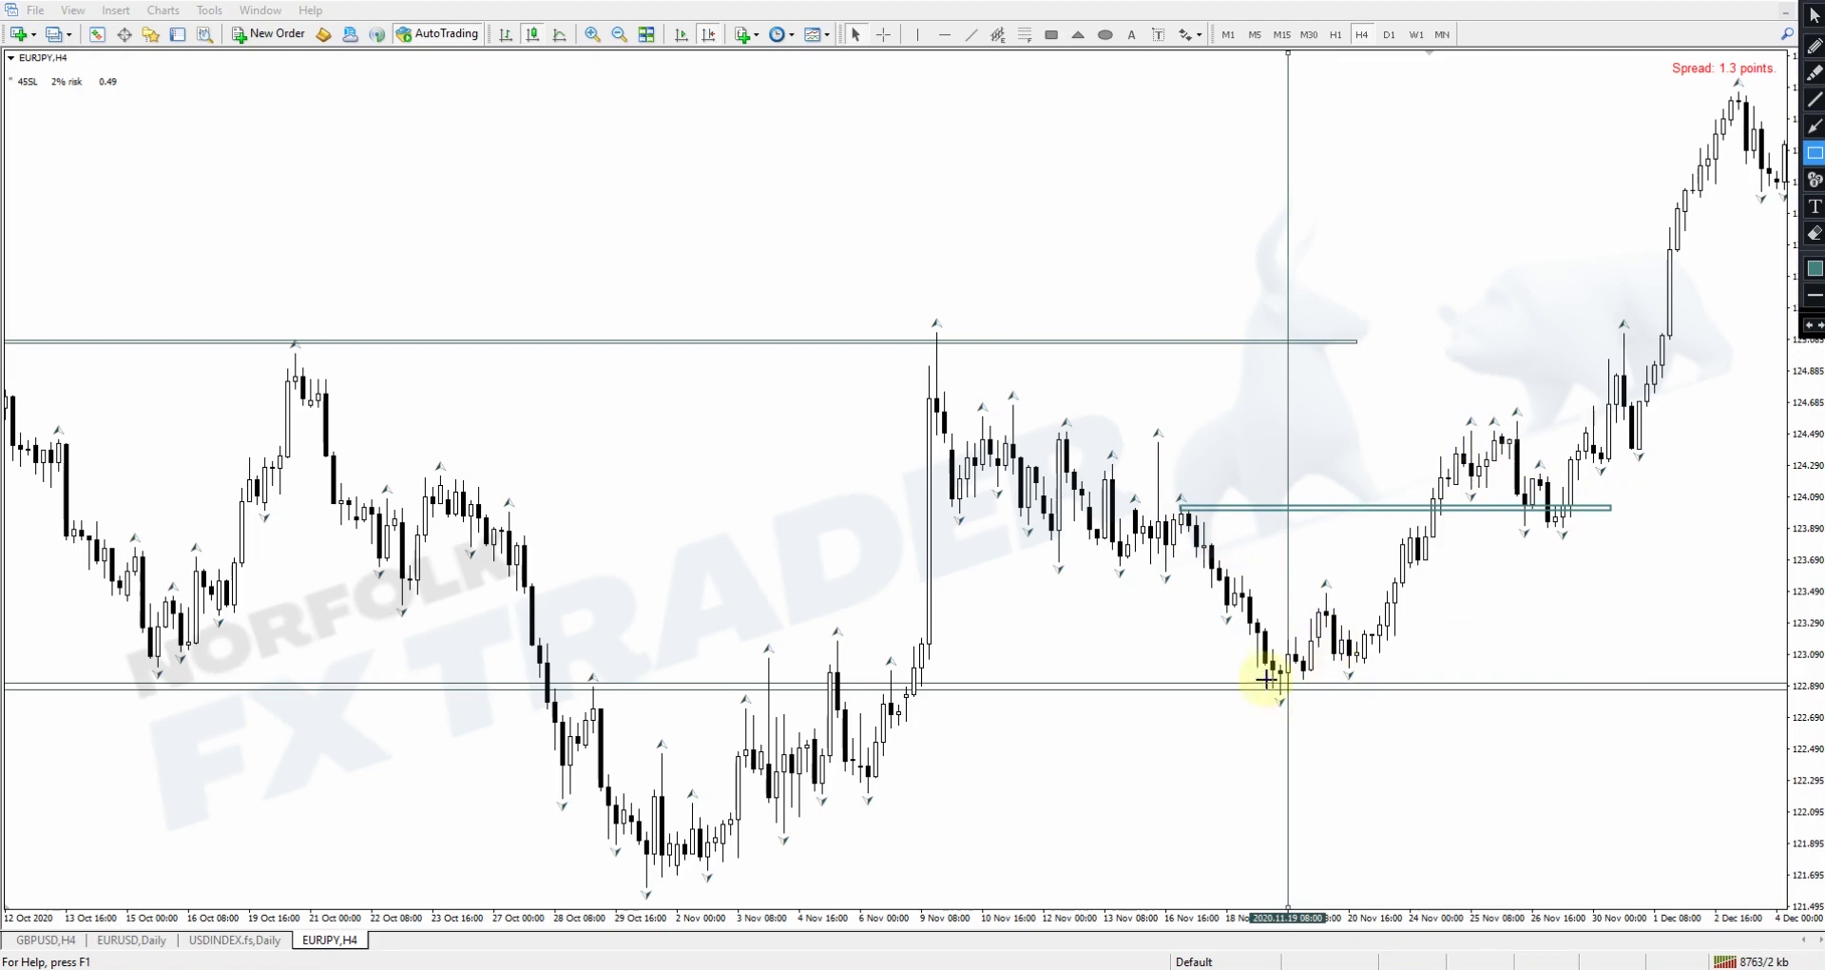
left_click_drag(1240, 642, 1422, 702)
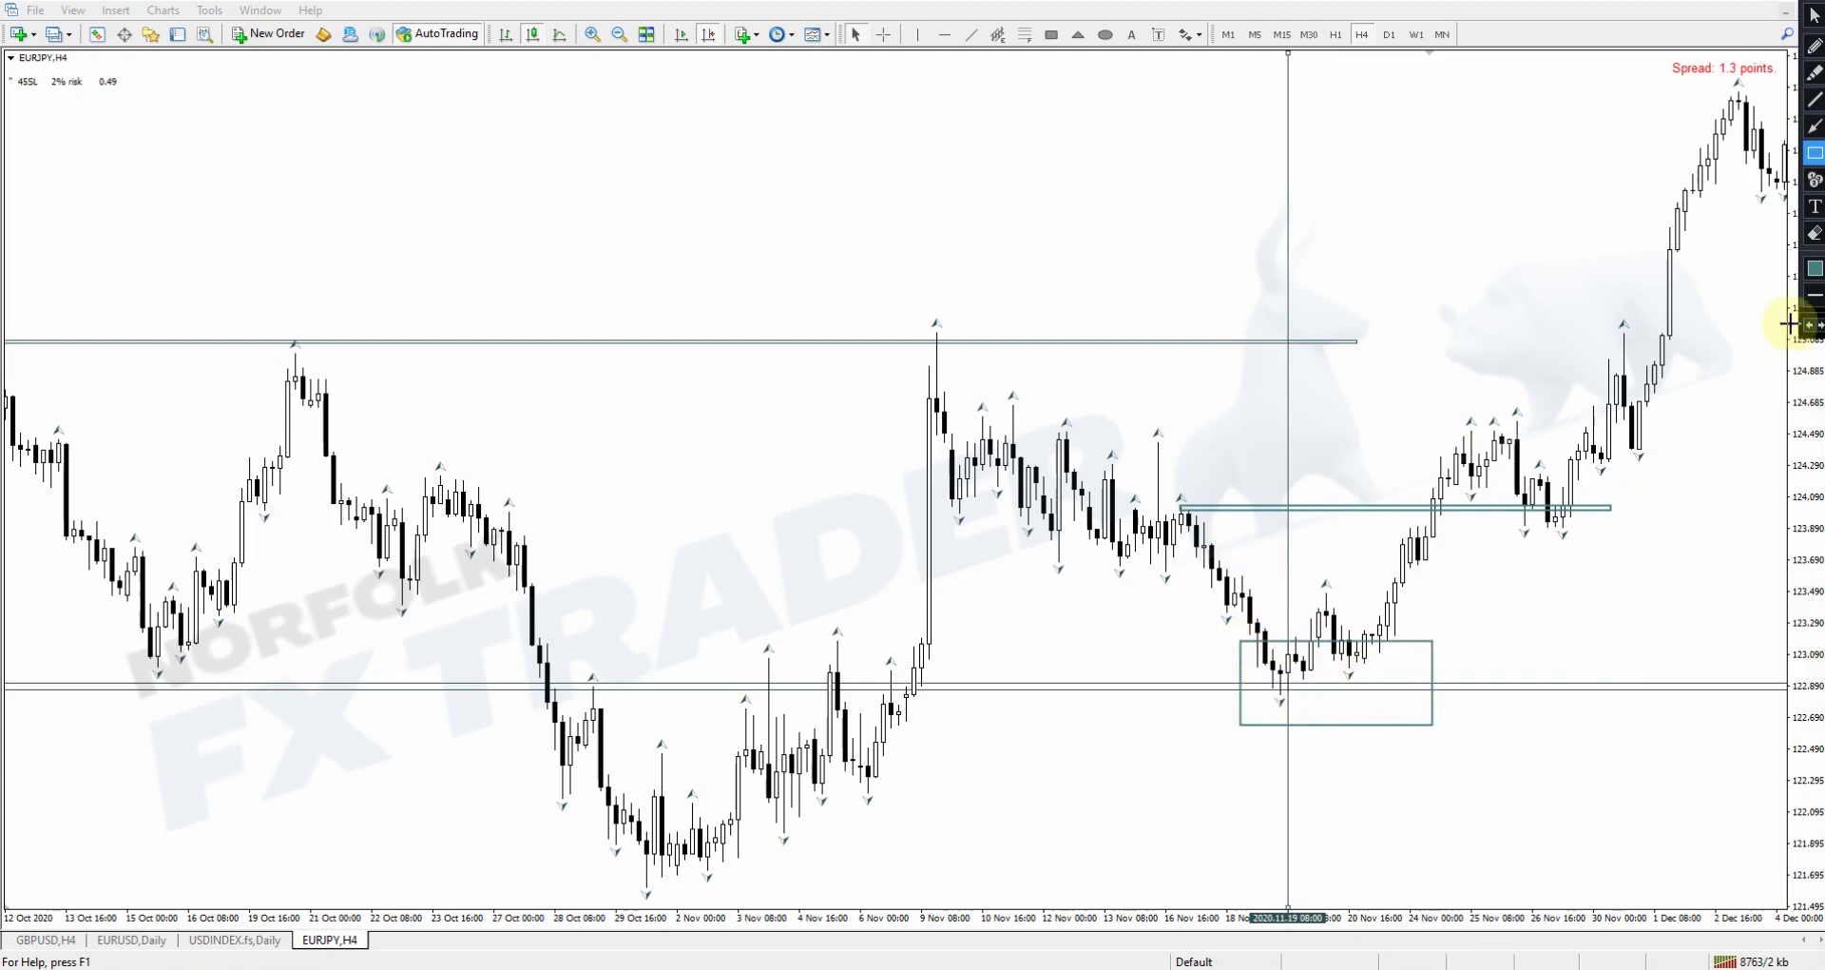
left_click(1813, 233)
left_click(1814, 14)
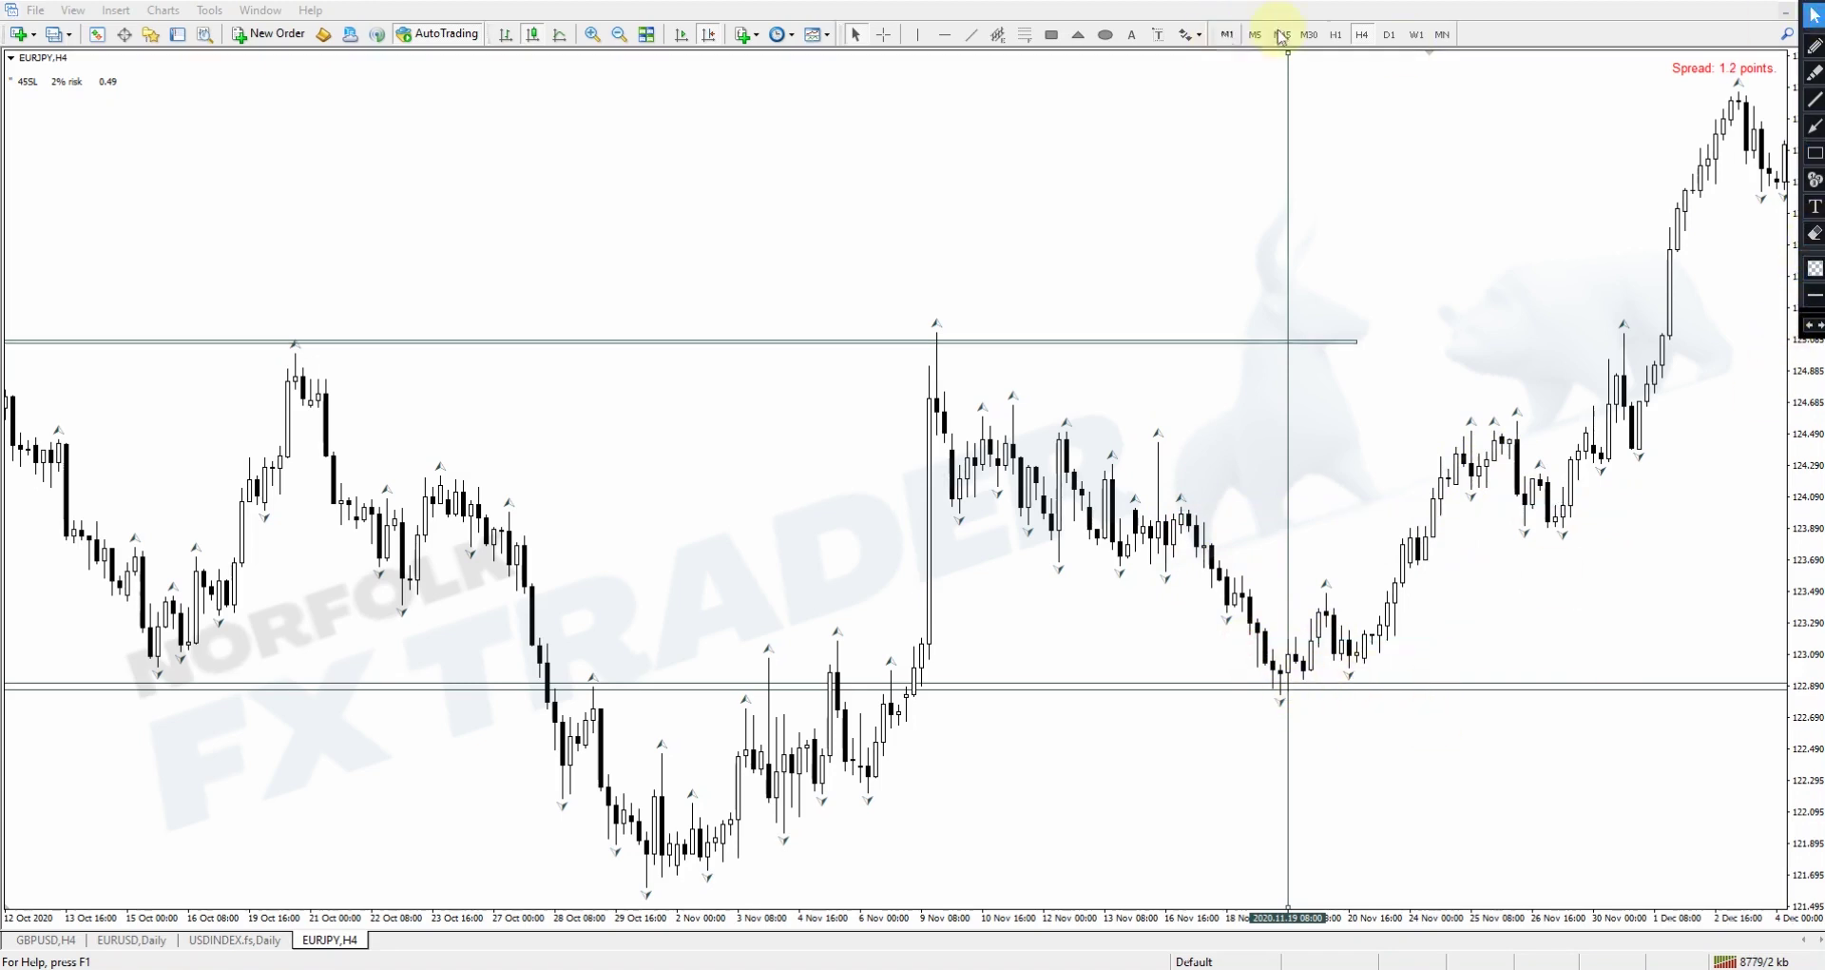
Step: Switch the chart to the H1 timeframe and draw a black line from the 18 November 2020 swing high to about 20 November
left_click(1336, 34)
scroll(864, 318, "left", 10)
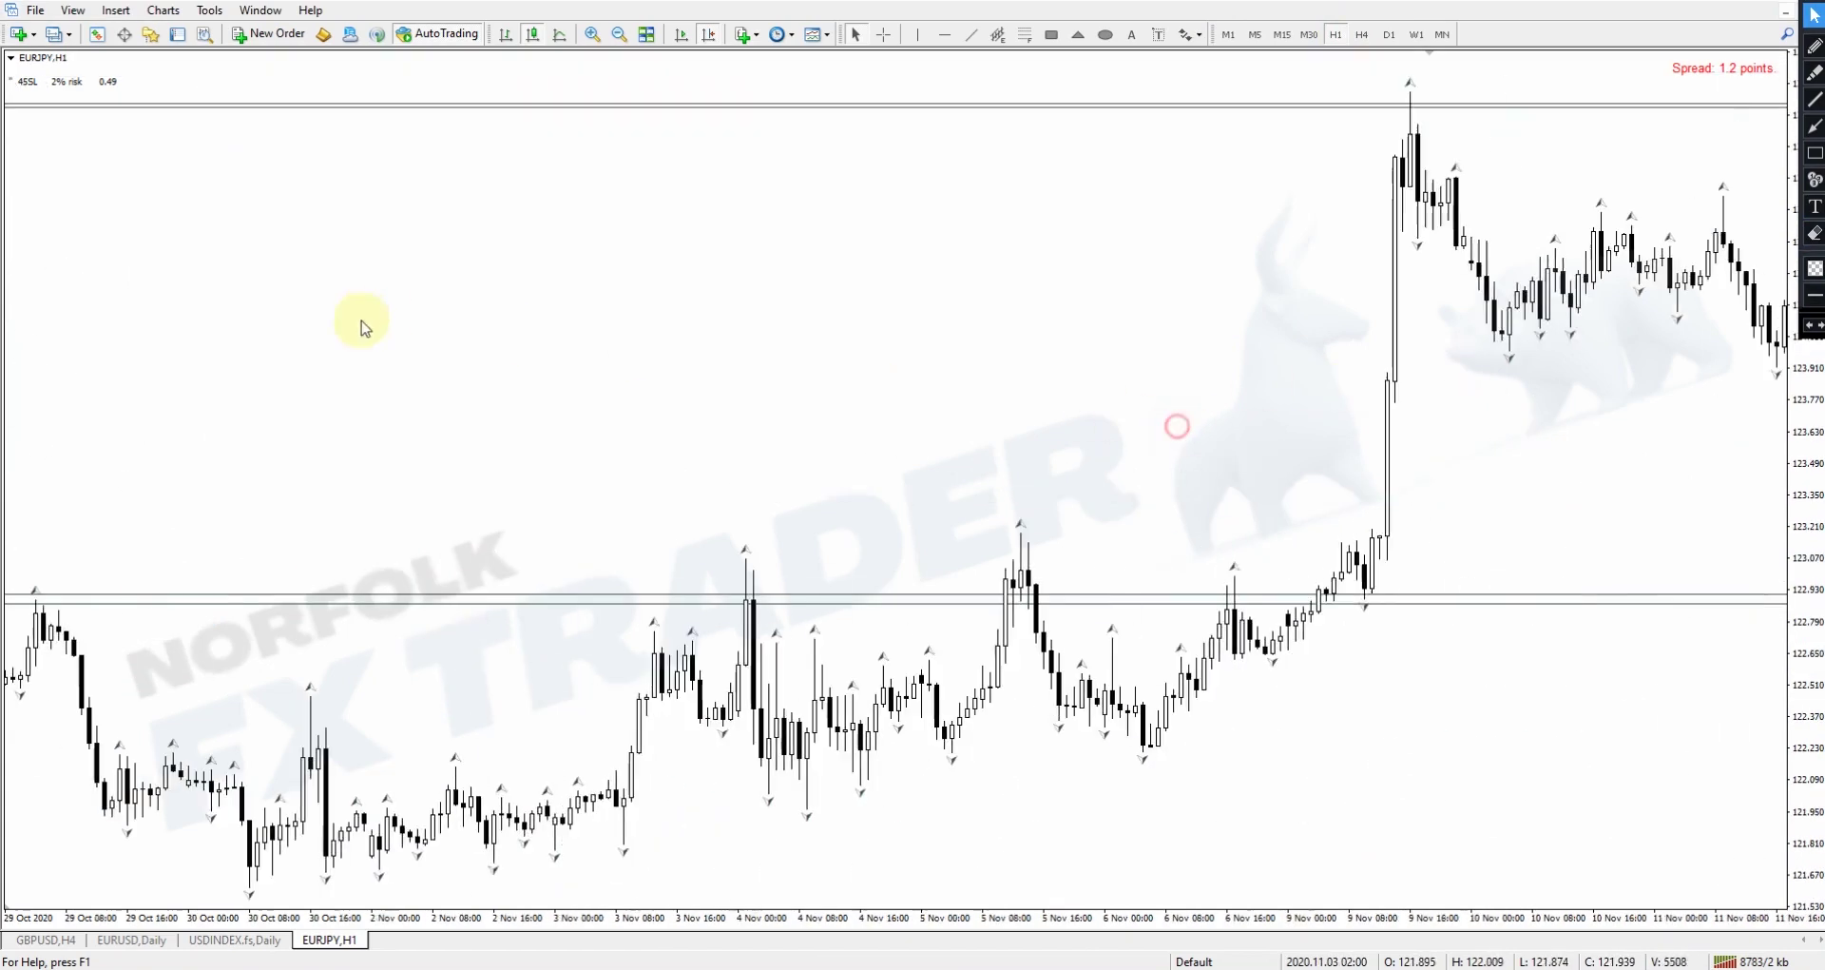
scroll(979, 480, "right", 10)
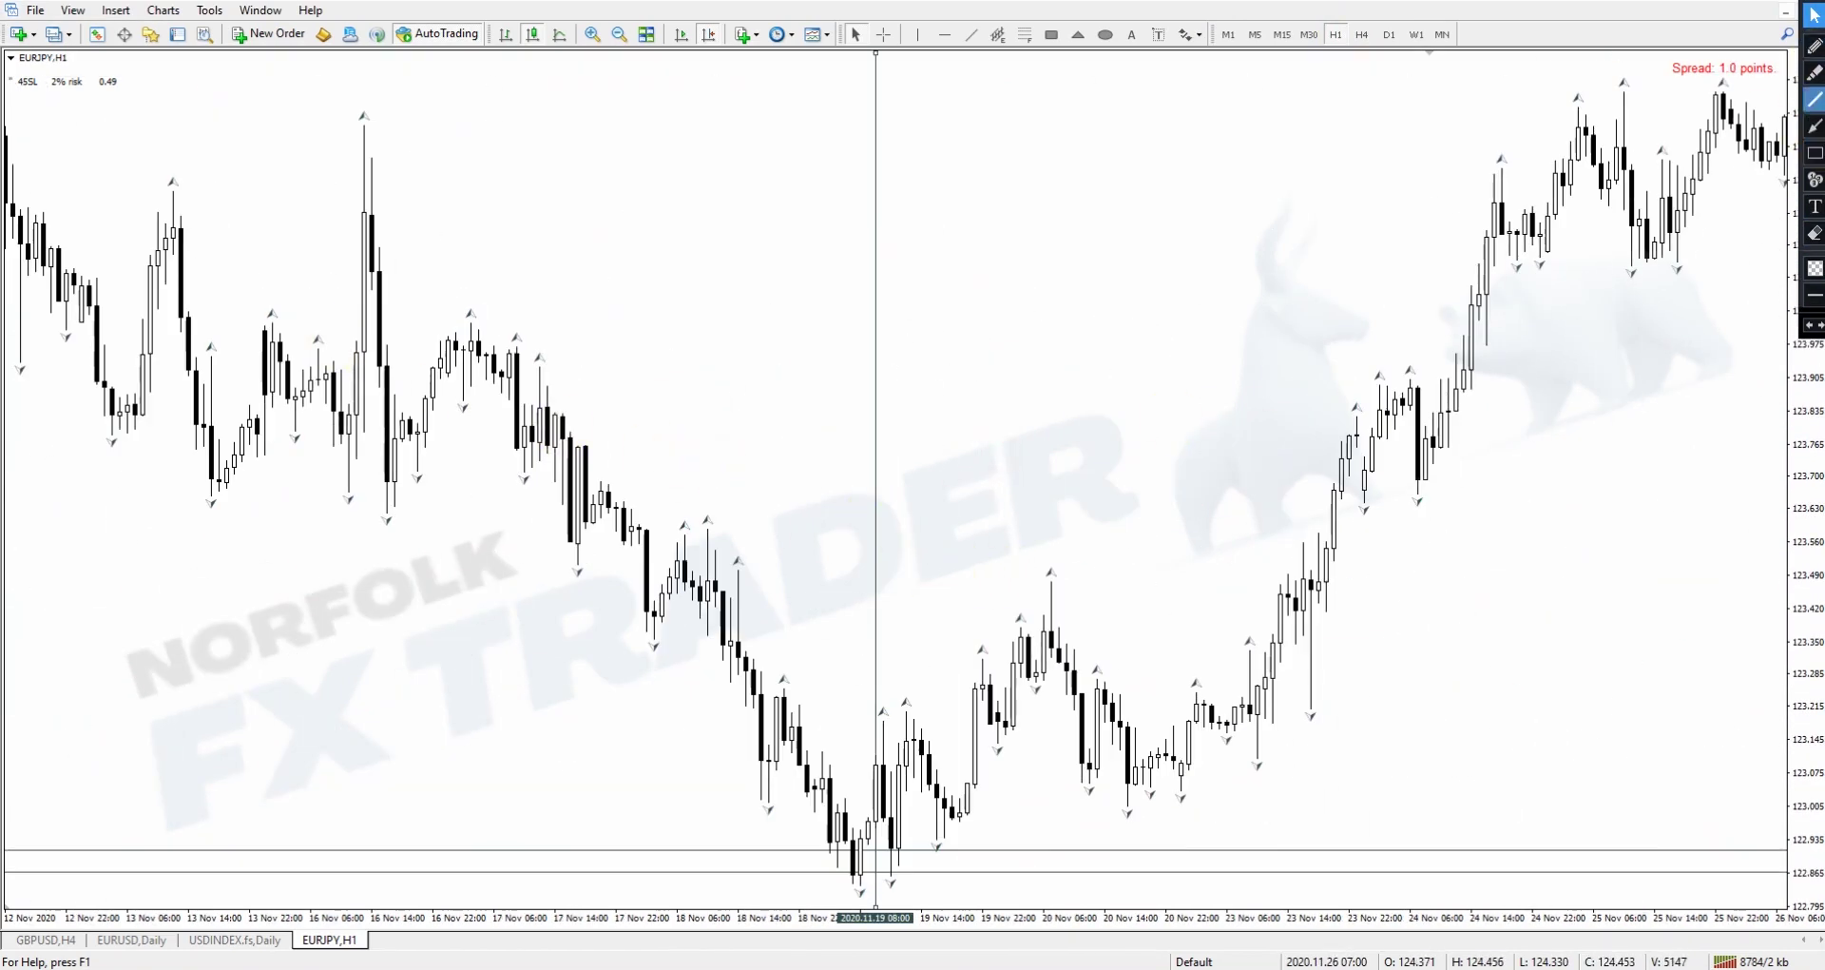
left_click(1813, 98)
left_click_drag(891, 691, 1117, 692)
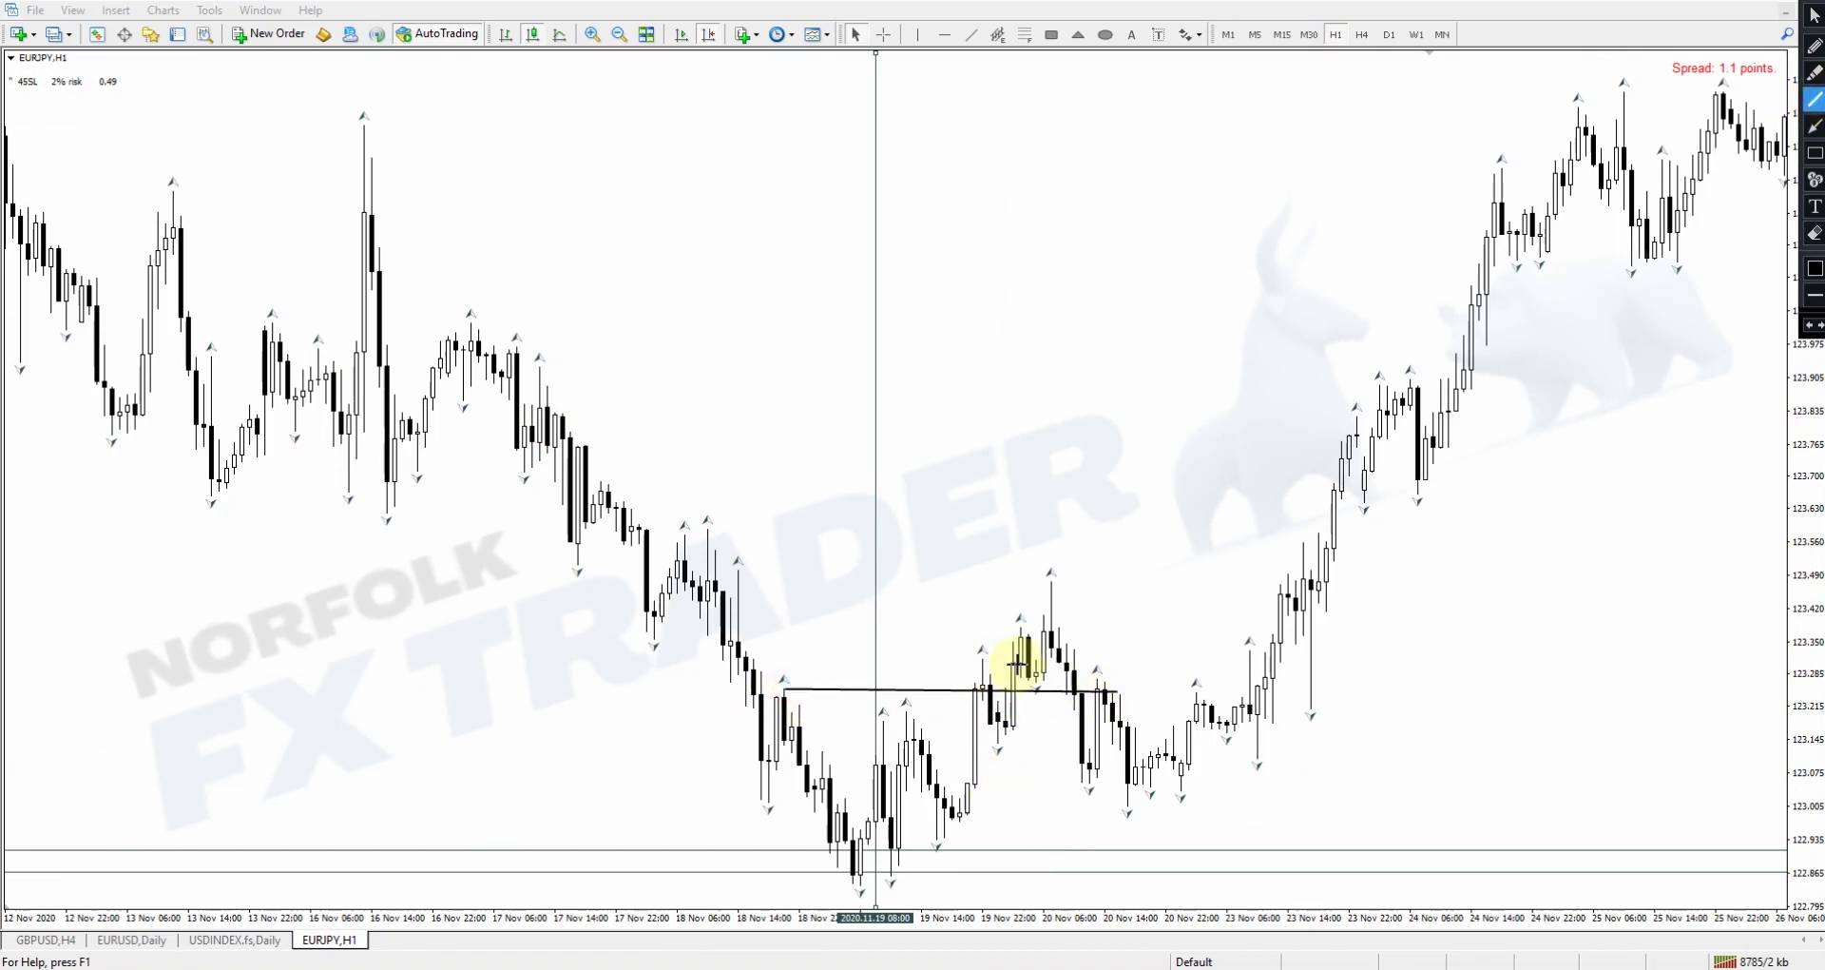
Step: Mark the 19 November 2020 retest zone with a teal rectangle and the pullback and rally with red arrows, then erase the annotations
left_click(1814, 152)
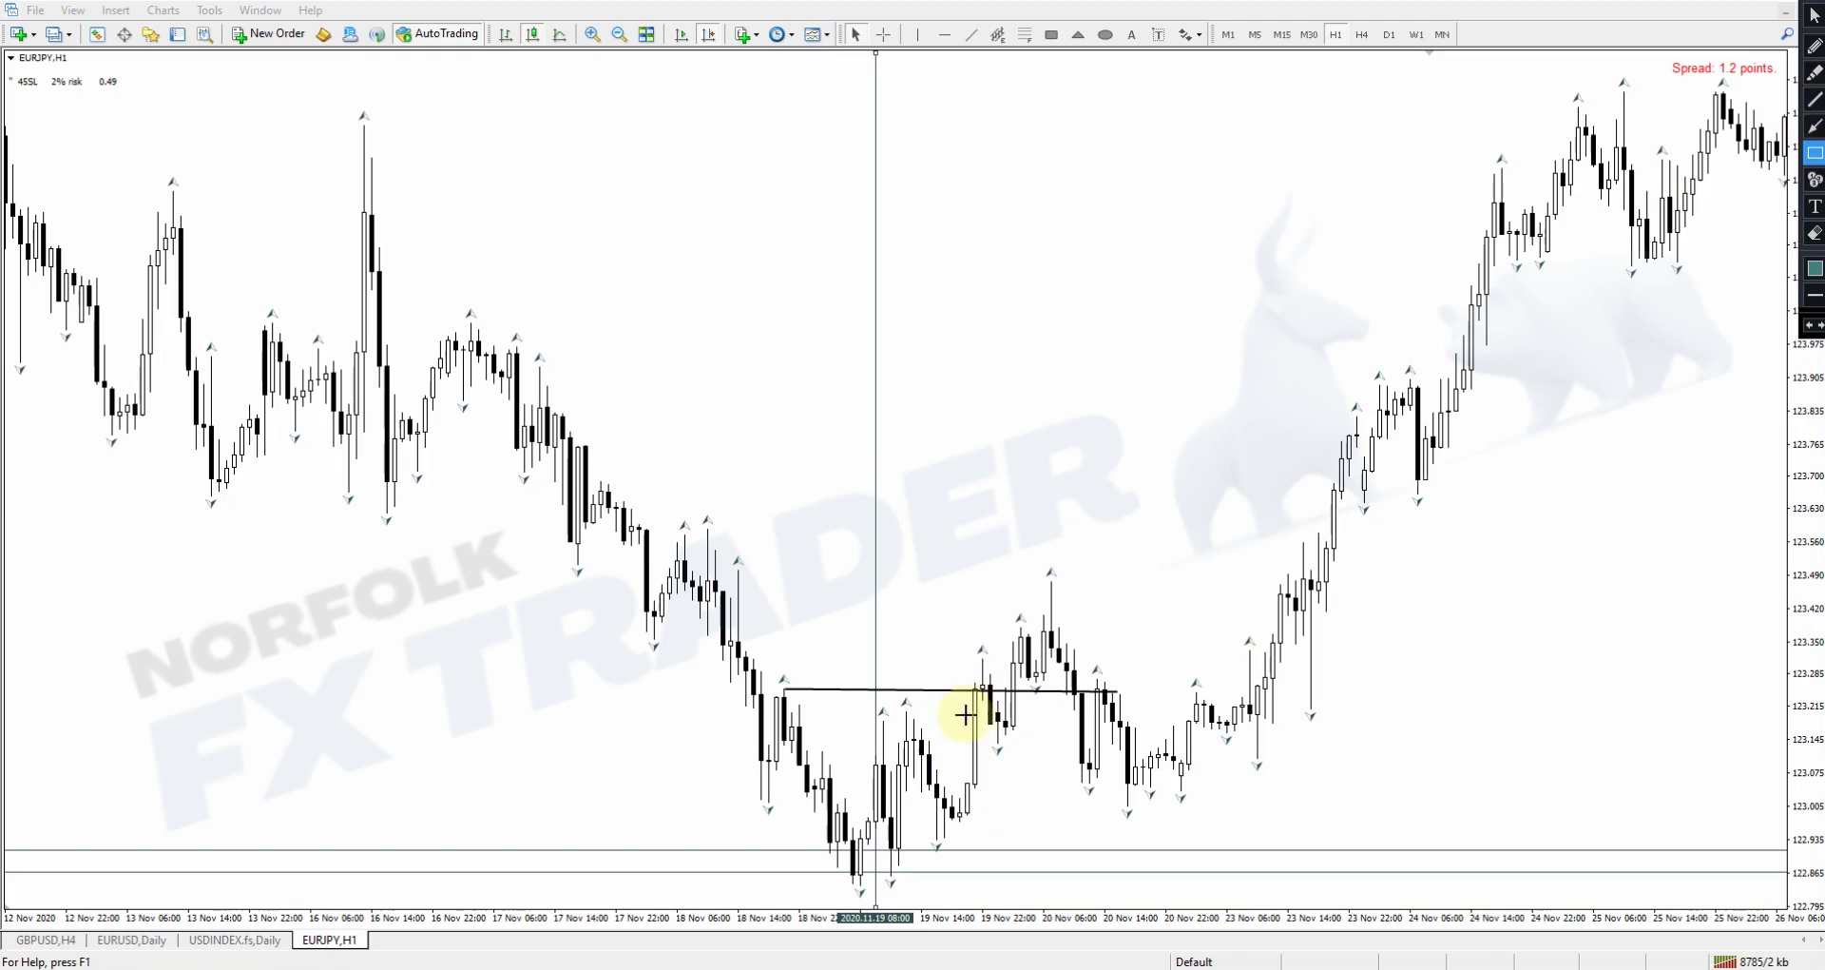
left_click_drag(940, 782, 1383, 845)
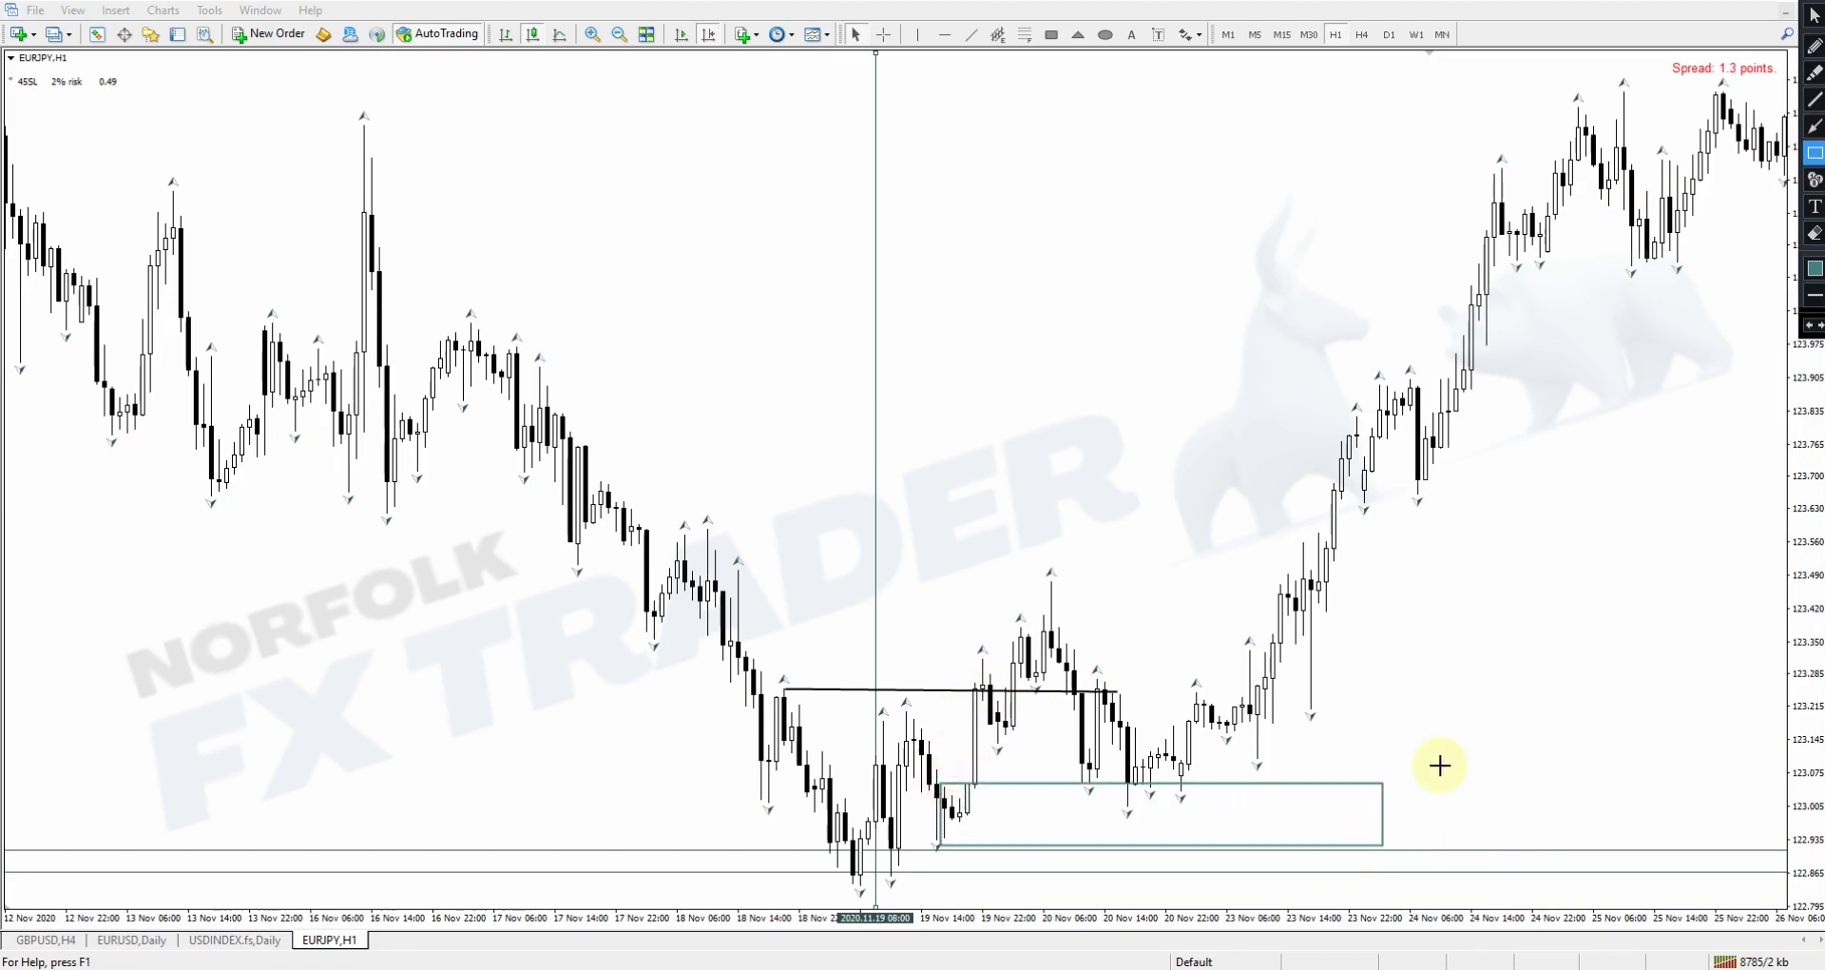
left_click(1813, 128)
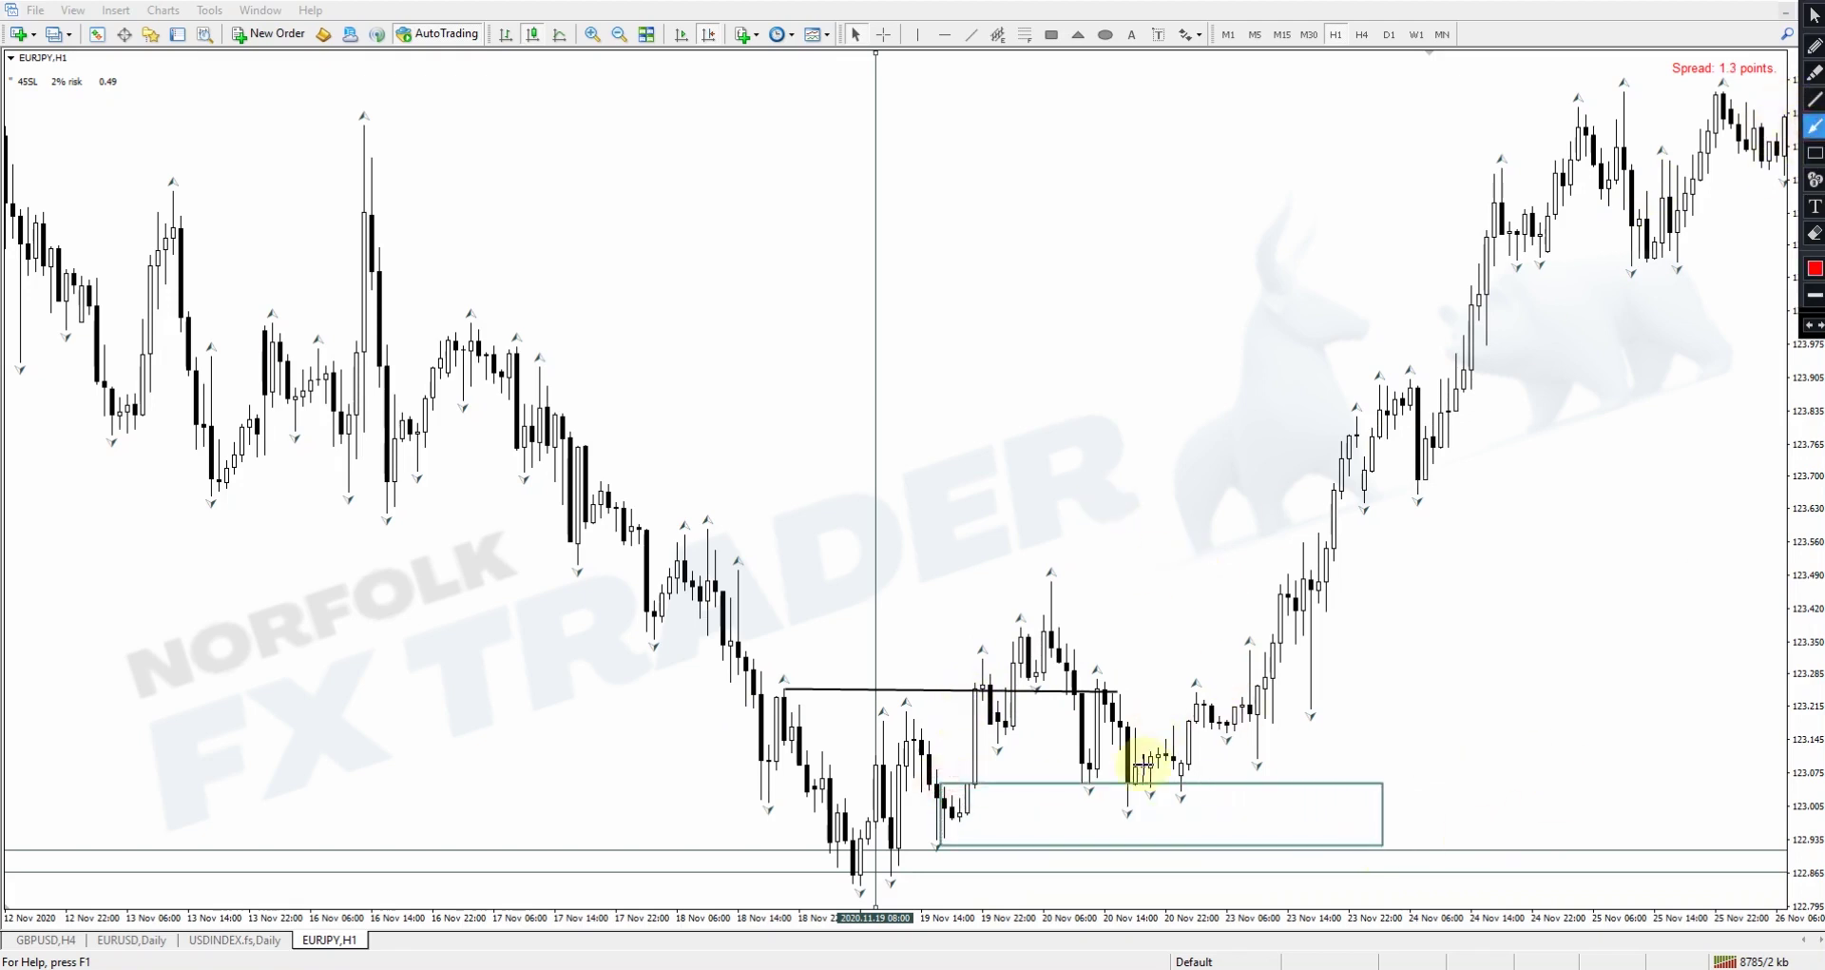
mouse_move(1051, 595)
left_mouse_down()
mouse_move(1128, 791)
mouse_move(1486, 358)
mouse_move(1589, 116)
left_mouse_up()
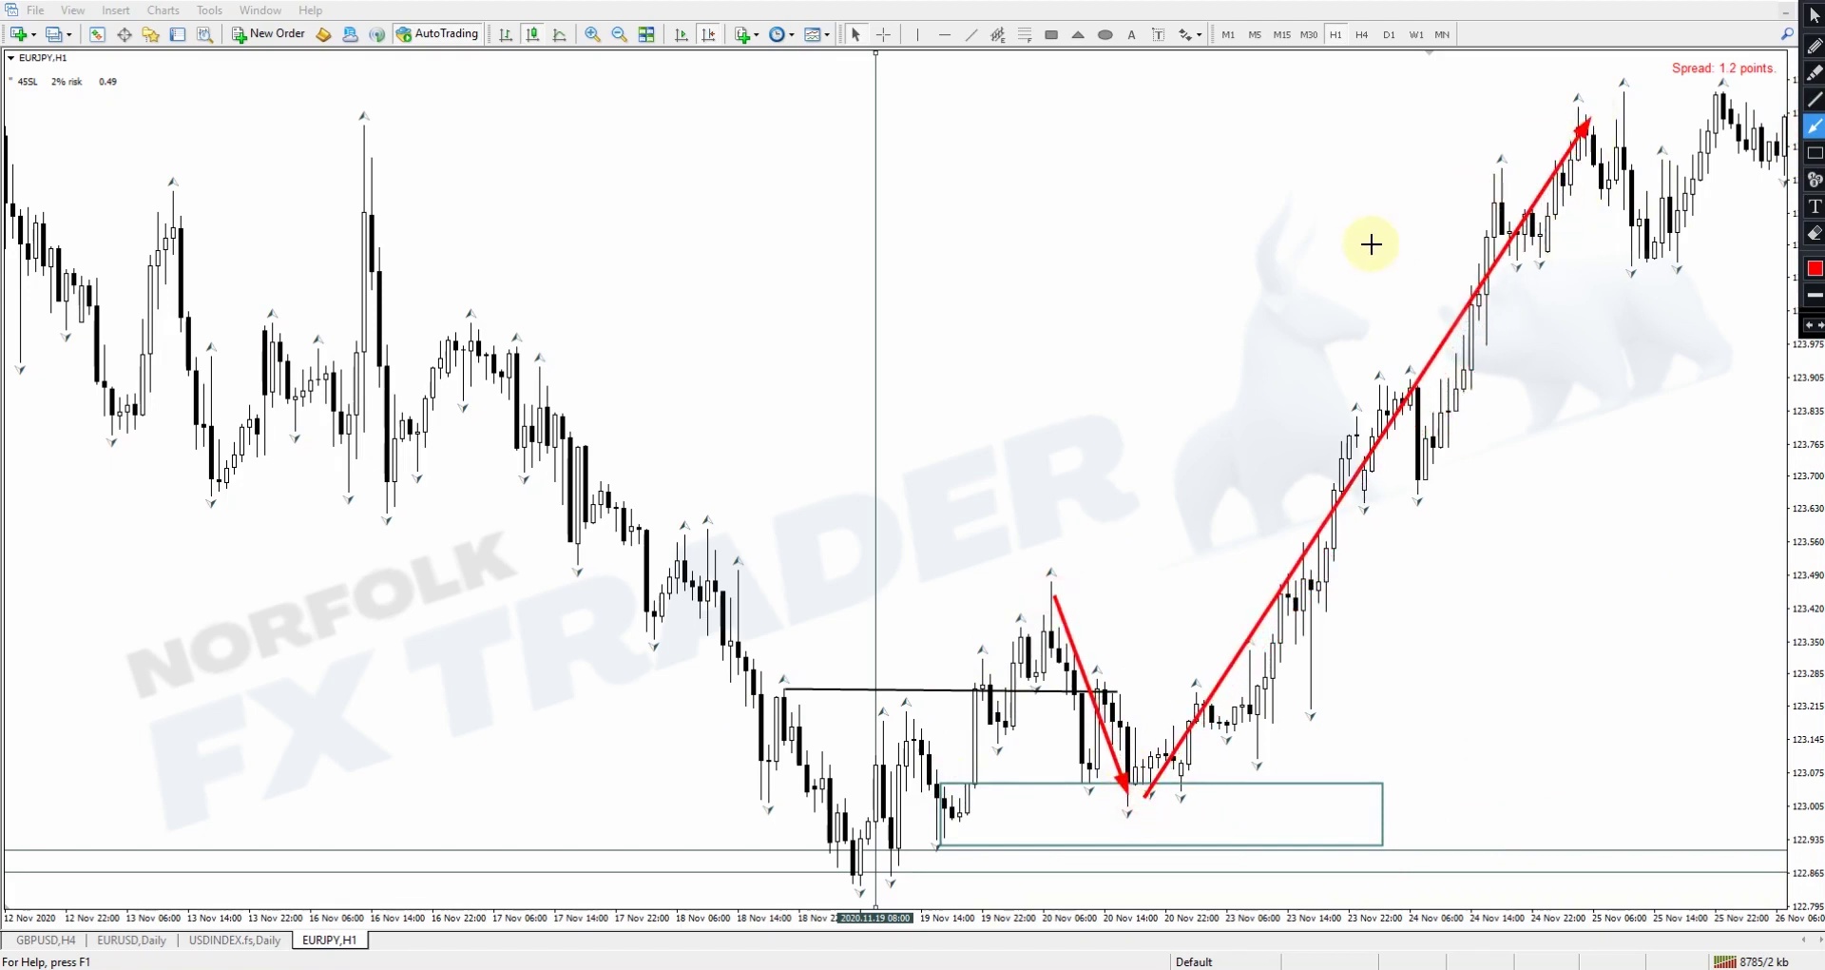
left_click(1815, 234)
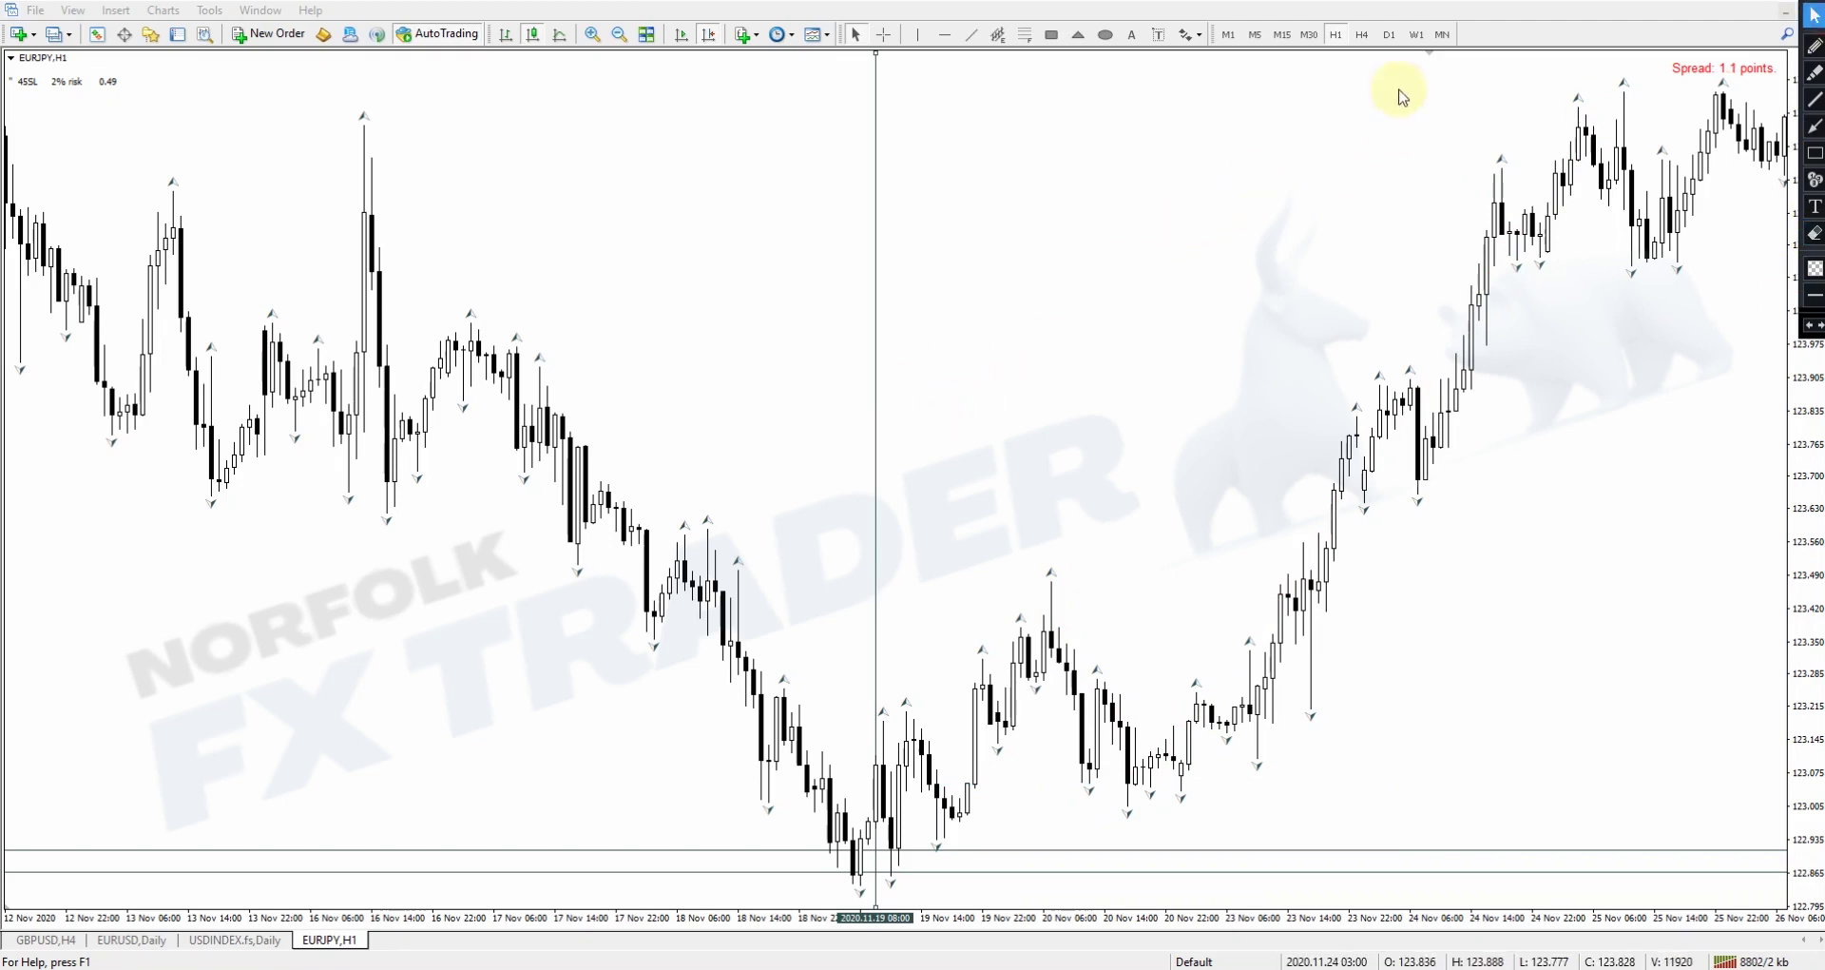
Step: Switch the chart to the M30 timeframe and draw a short black line from the early 19 November 2020 minor high across the next swings
left_click(1310, 35)
left_click_drag(1312, 498, 899, 485)
scroll(932, 481, "down", 3)
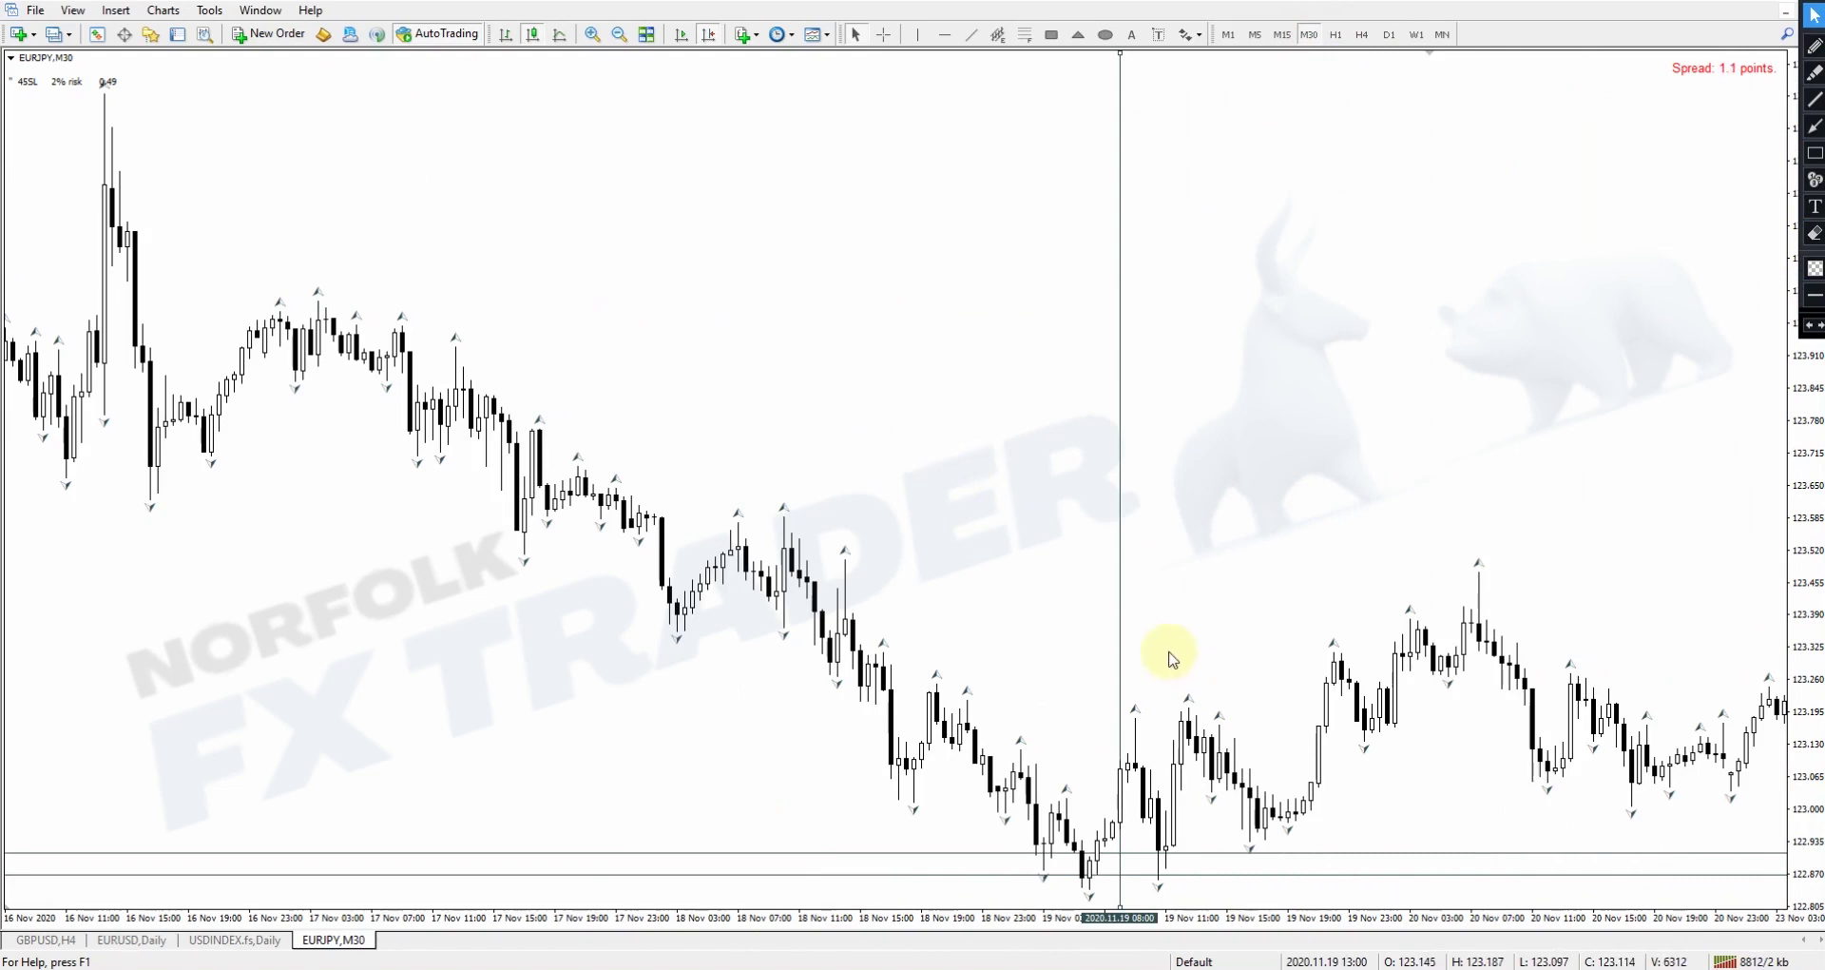
left_click(1815, 99)
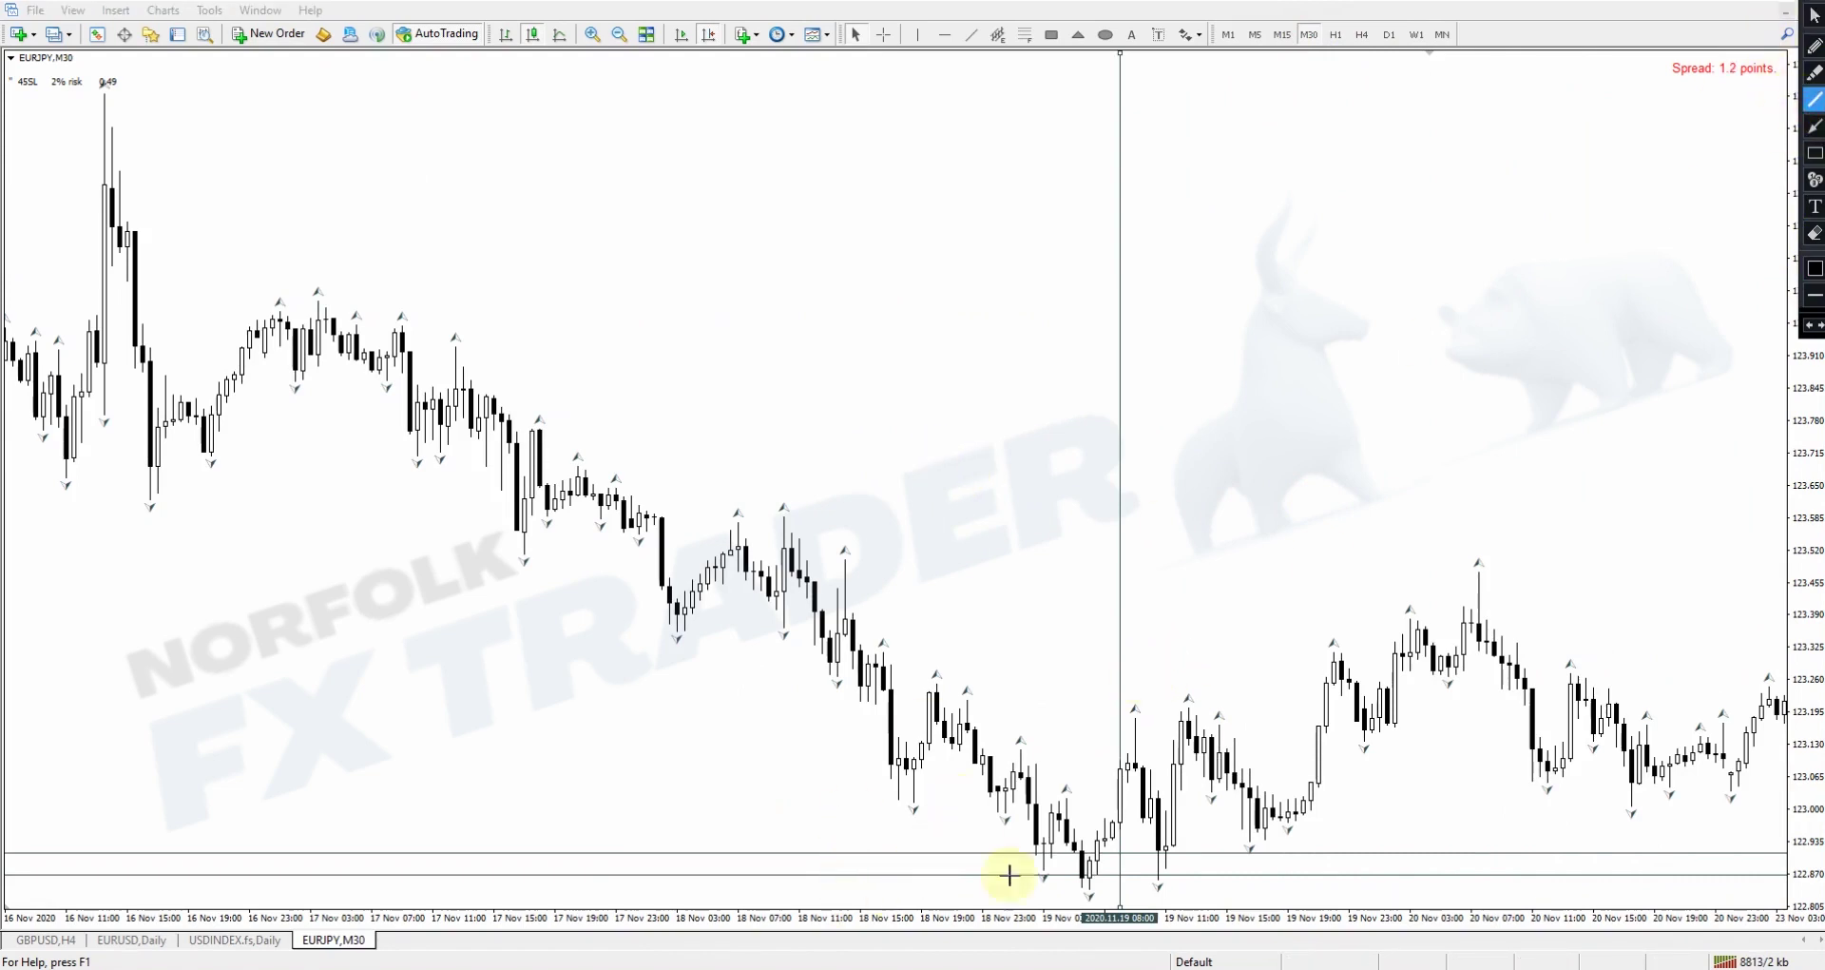
left_click_drag(1059, 801, 1201, 792)
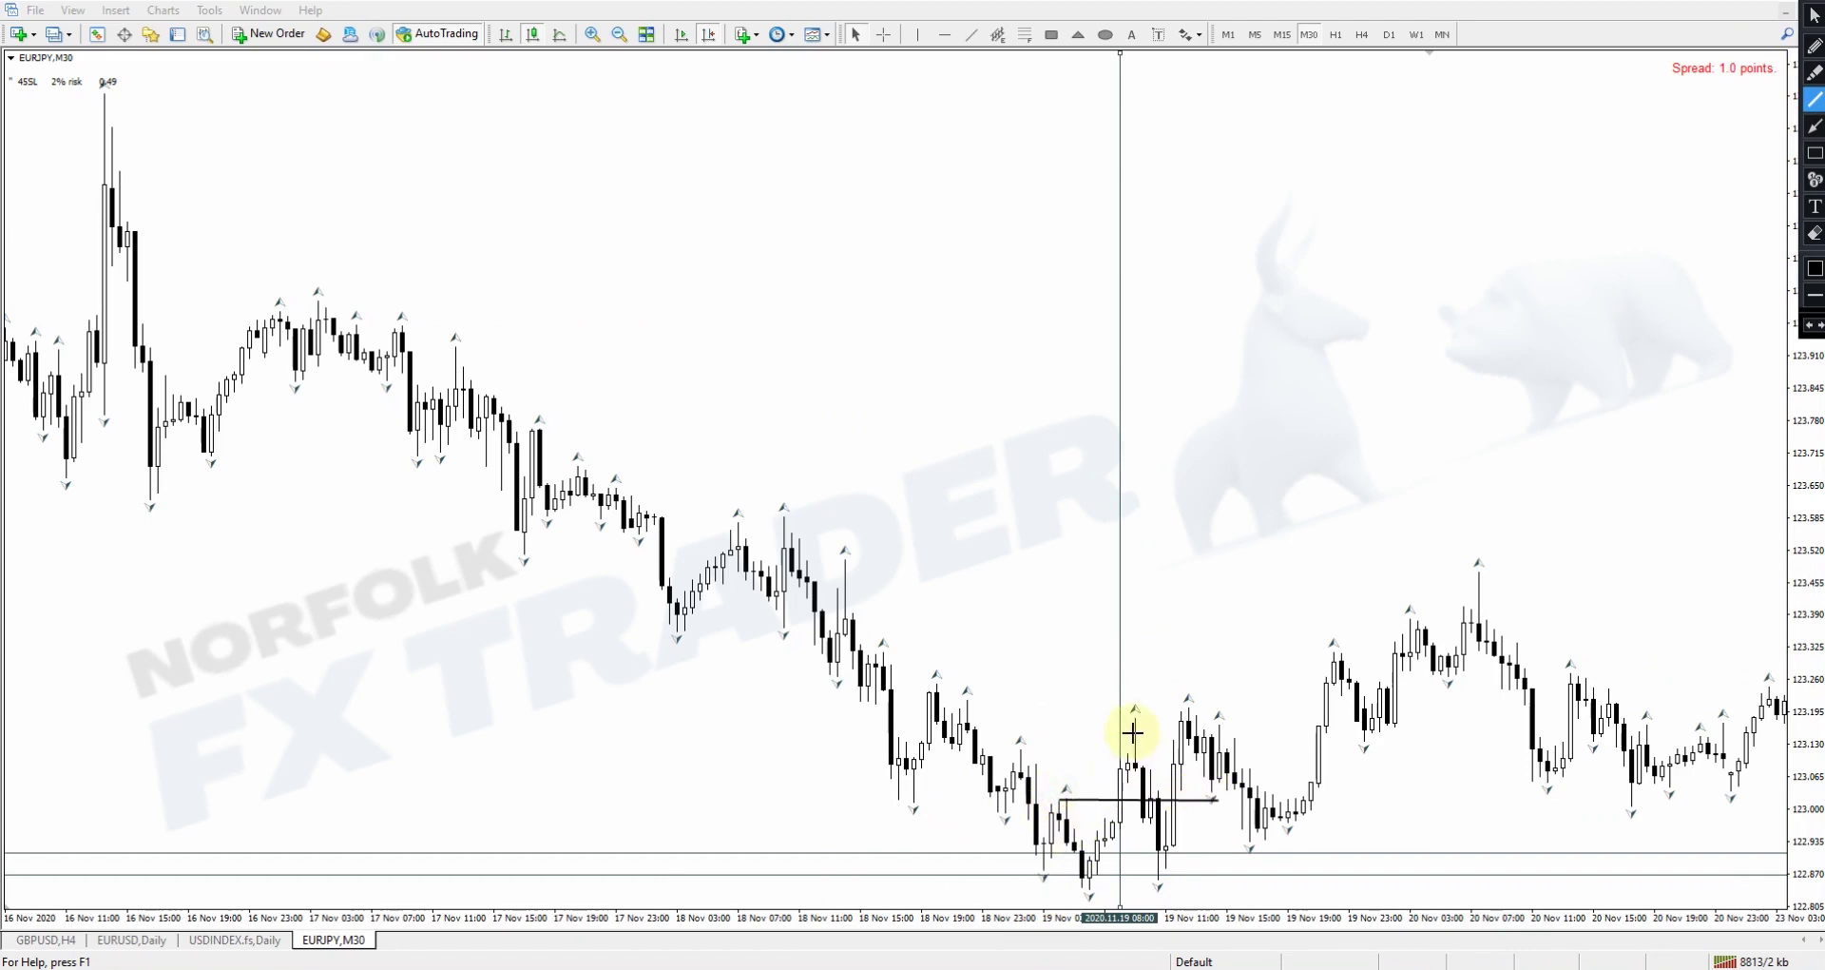
Step: Mark the 19 November 2020 low with a teal rectangle and the pullback and rally with red arrows, then erase all drawn annotations
left_click(1815, 152)
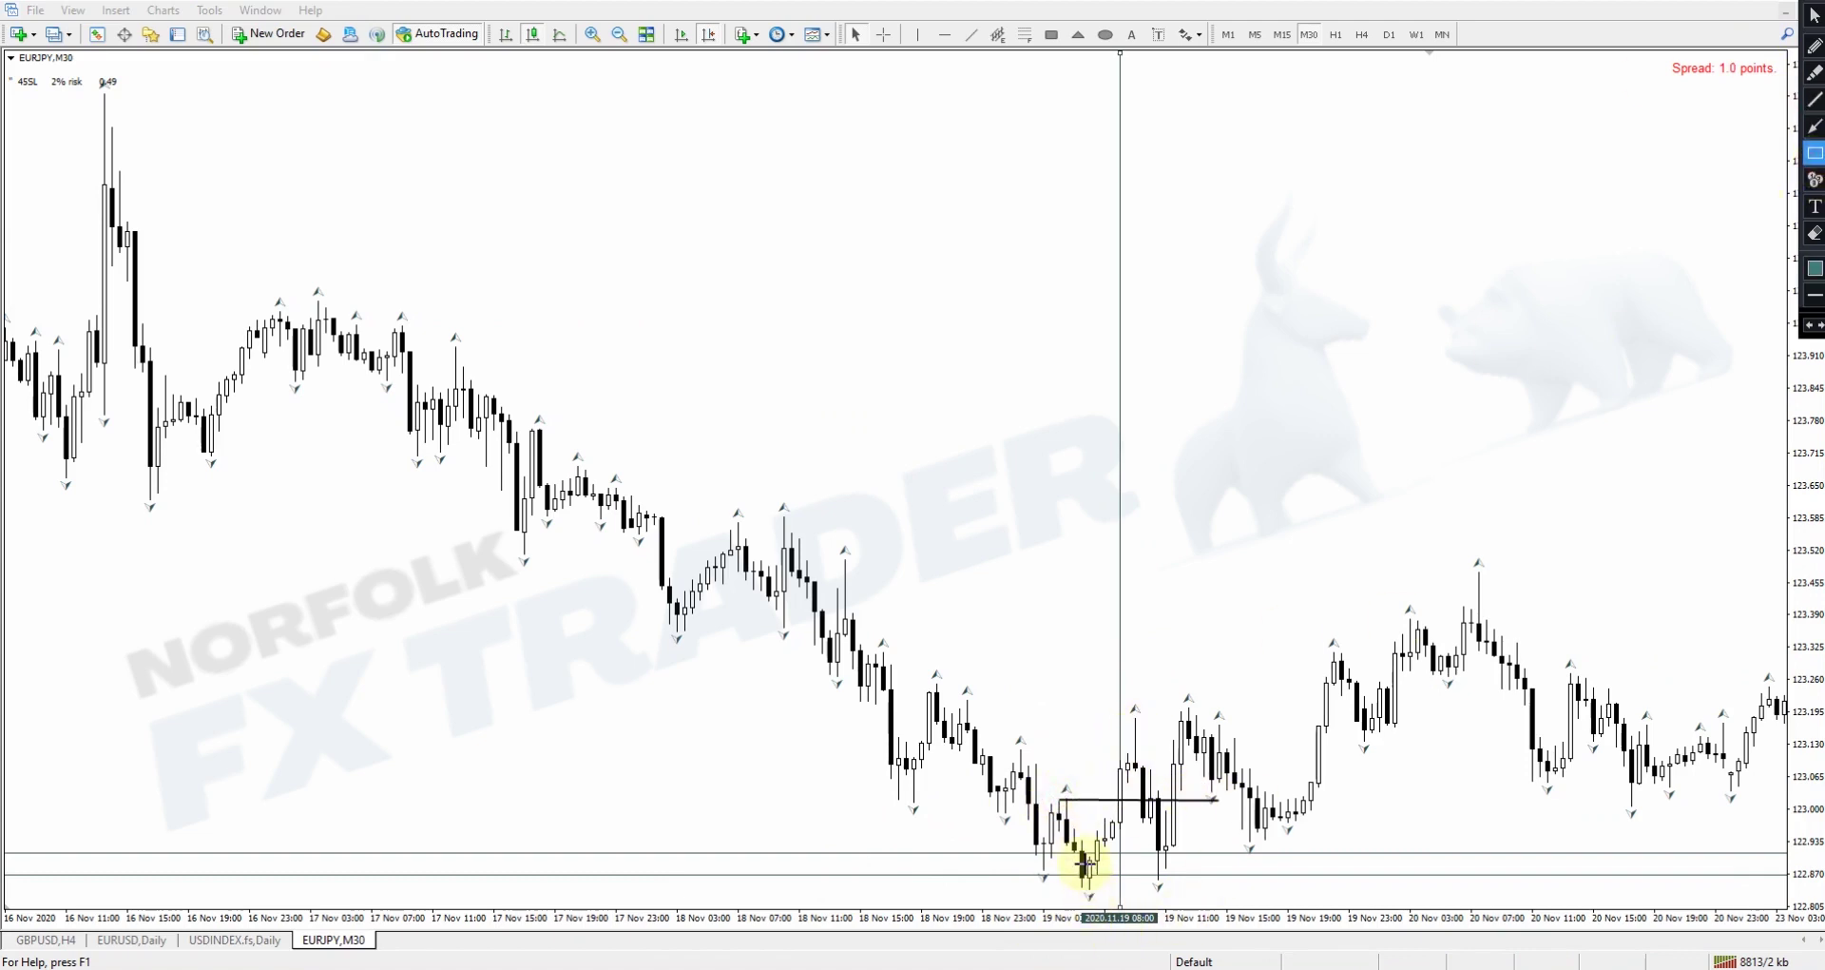
left_click_drag(1082, 851, 1264, 889)
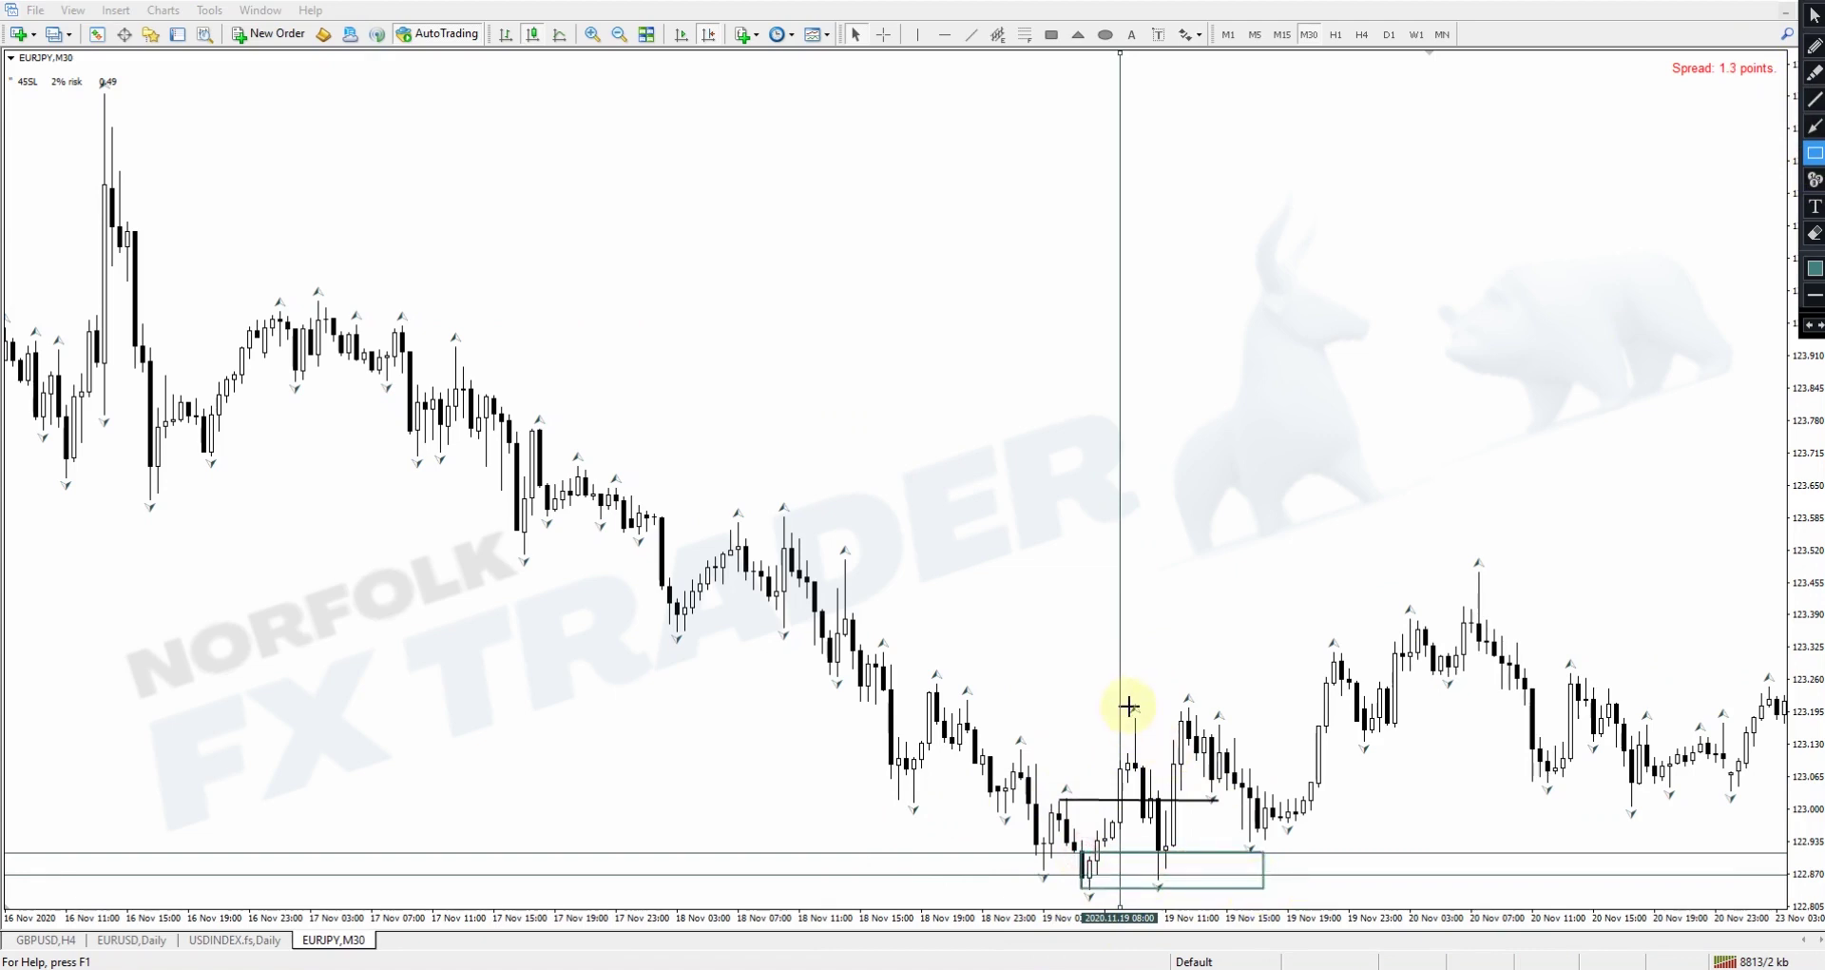
left_click(1815, 126)
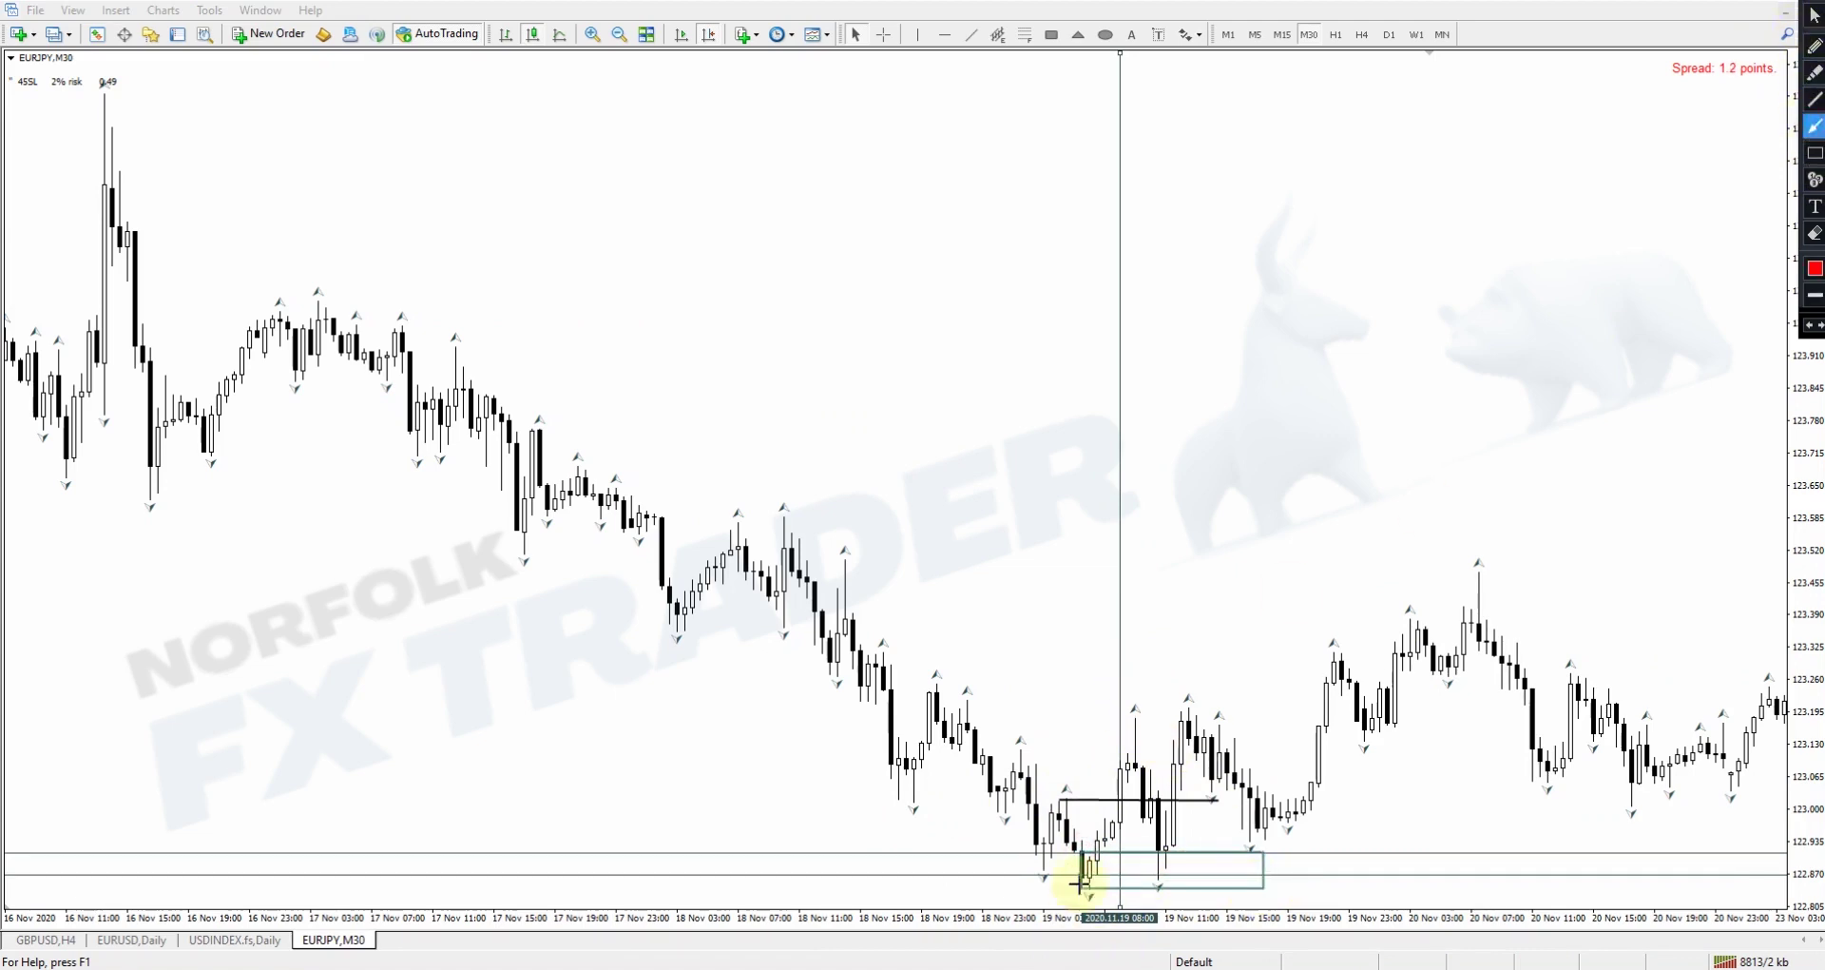
left_click_drag(1131, 741, 1194, 706)
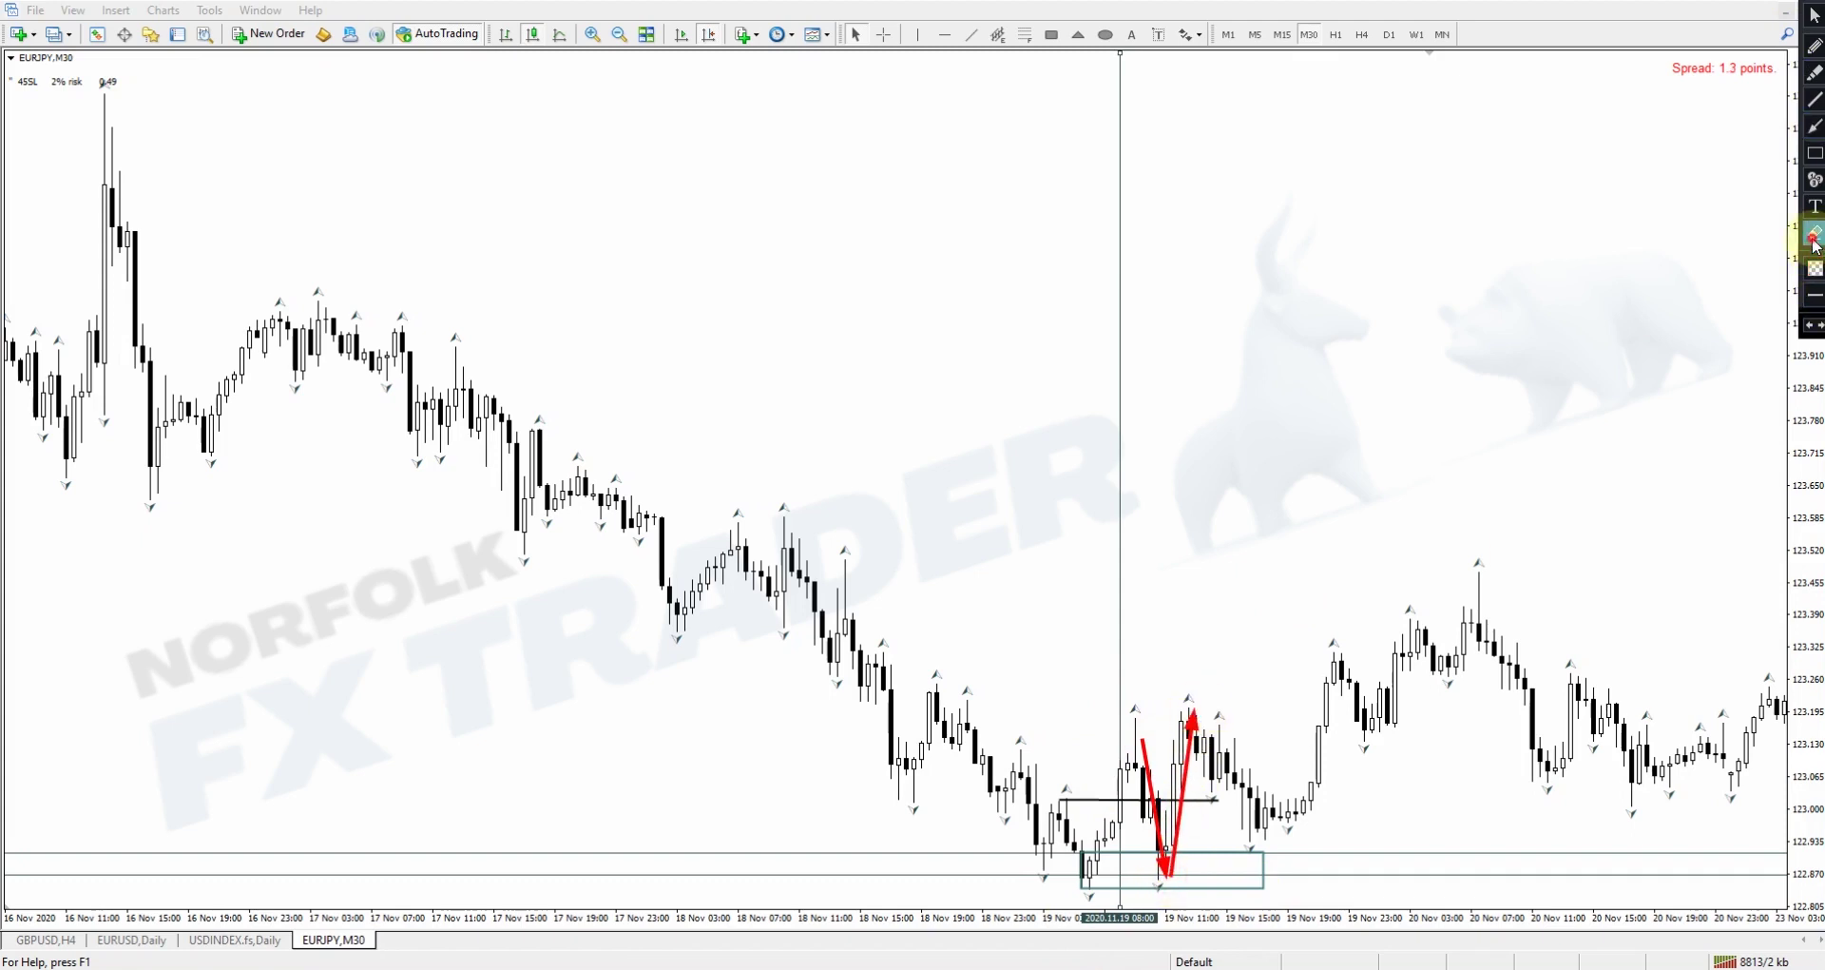
left_click(1815, 238)
left_click(1816, 16)
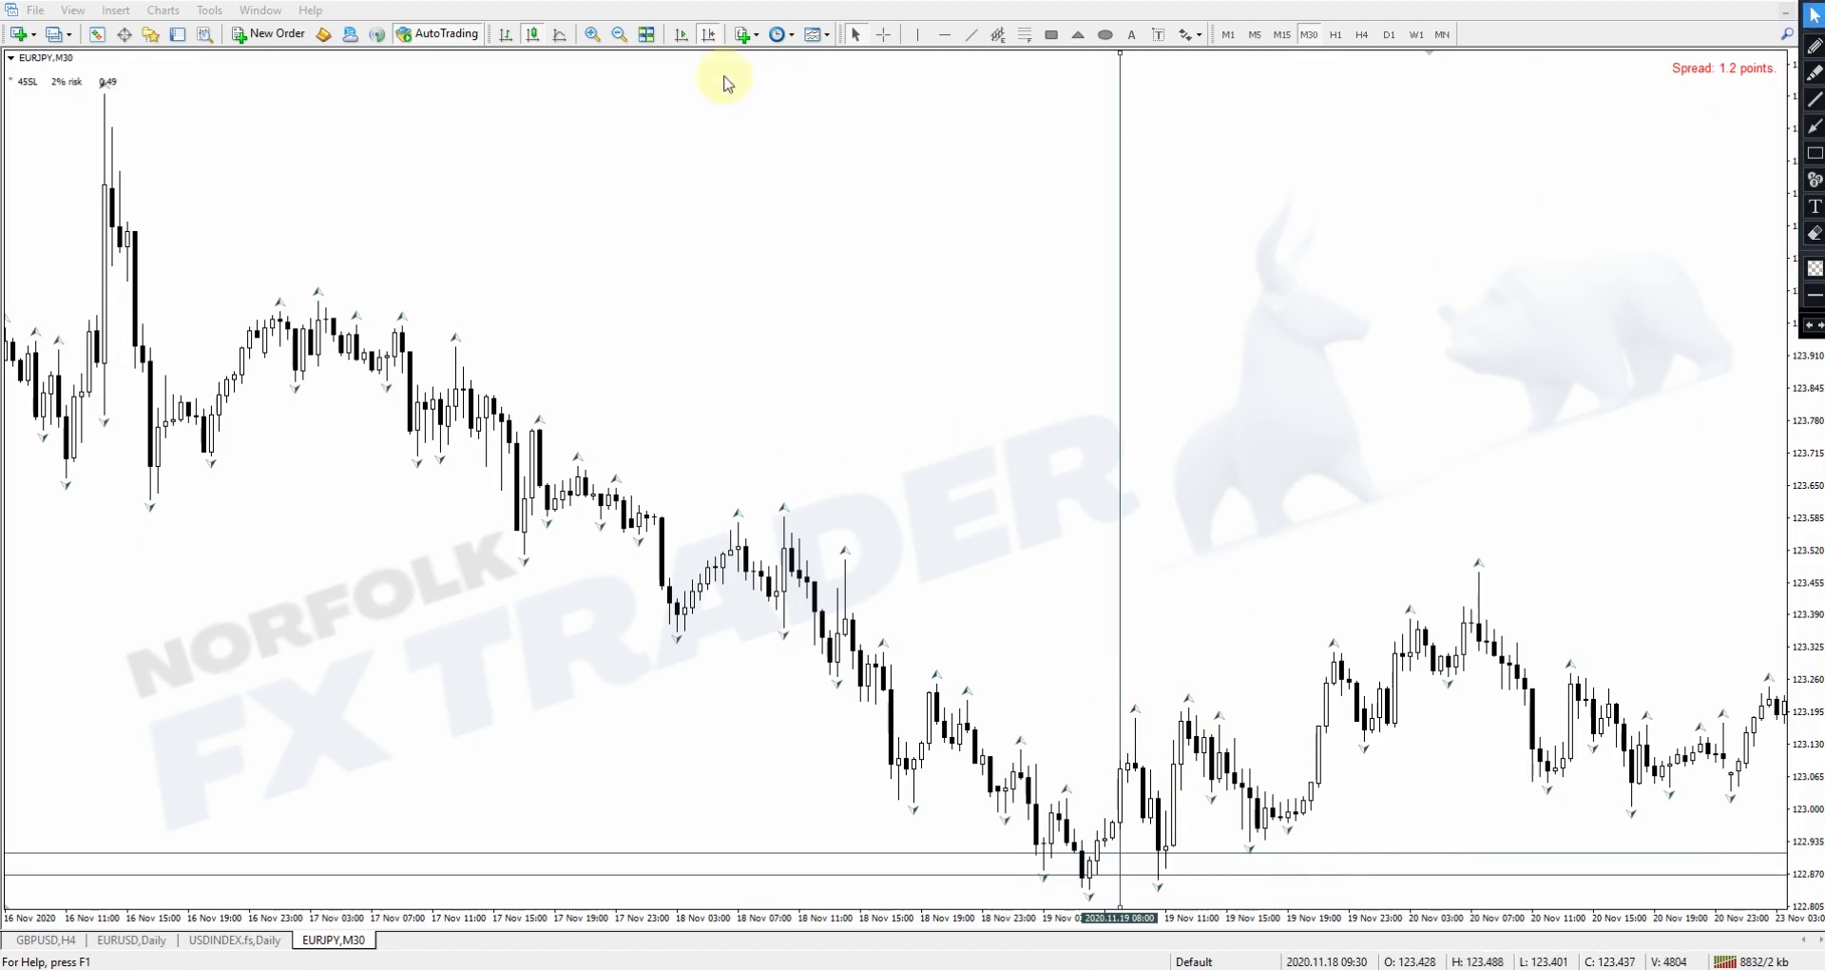
Step: Switch the chart to the daily timeframe, mark the November 2020 swing high and pullback low with red arrows, then erase them
left_click(620, 35)
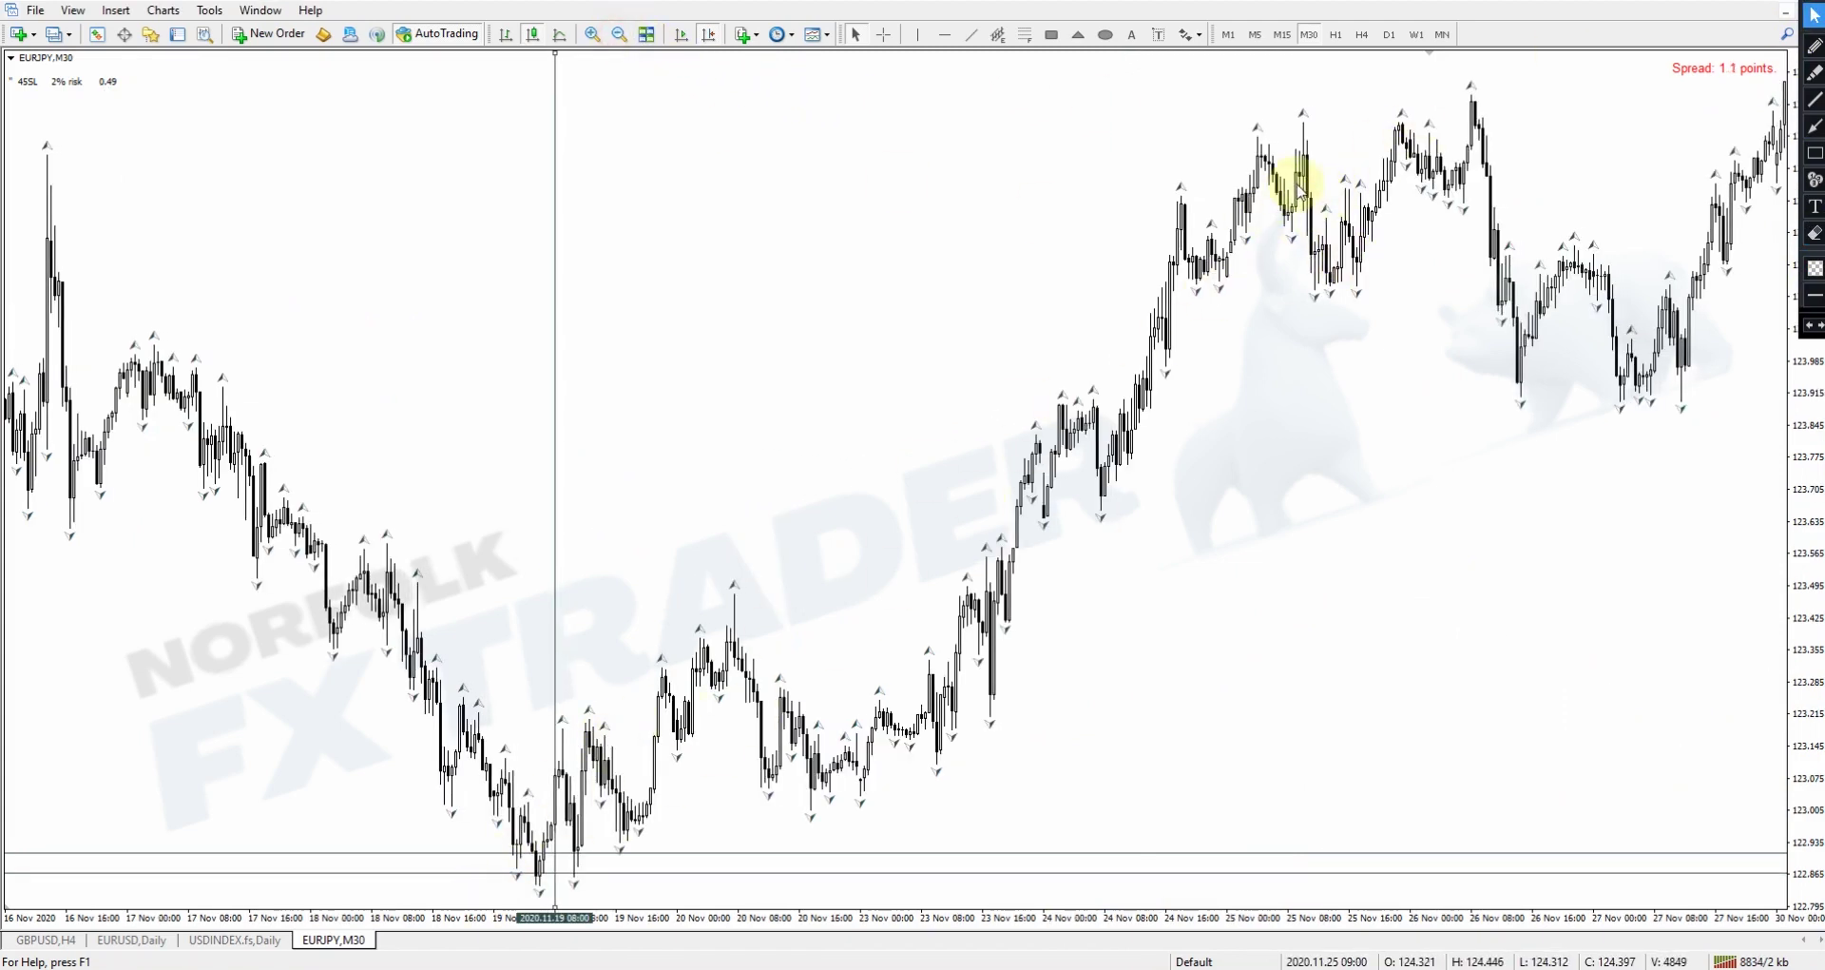
left_click(1386, 34)
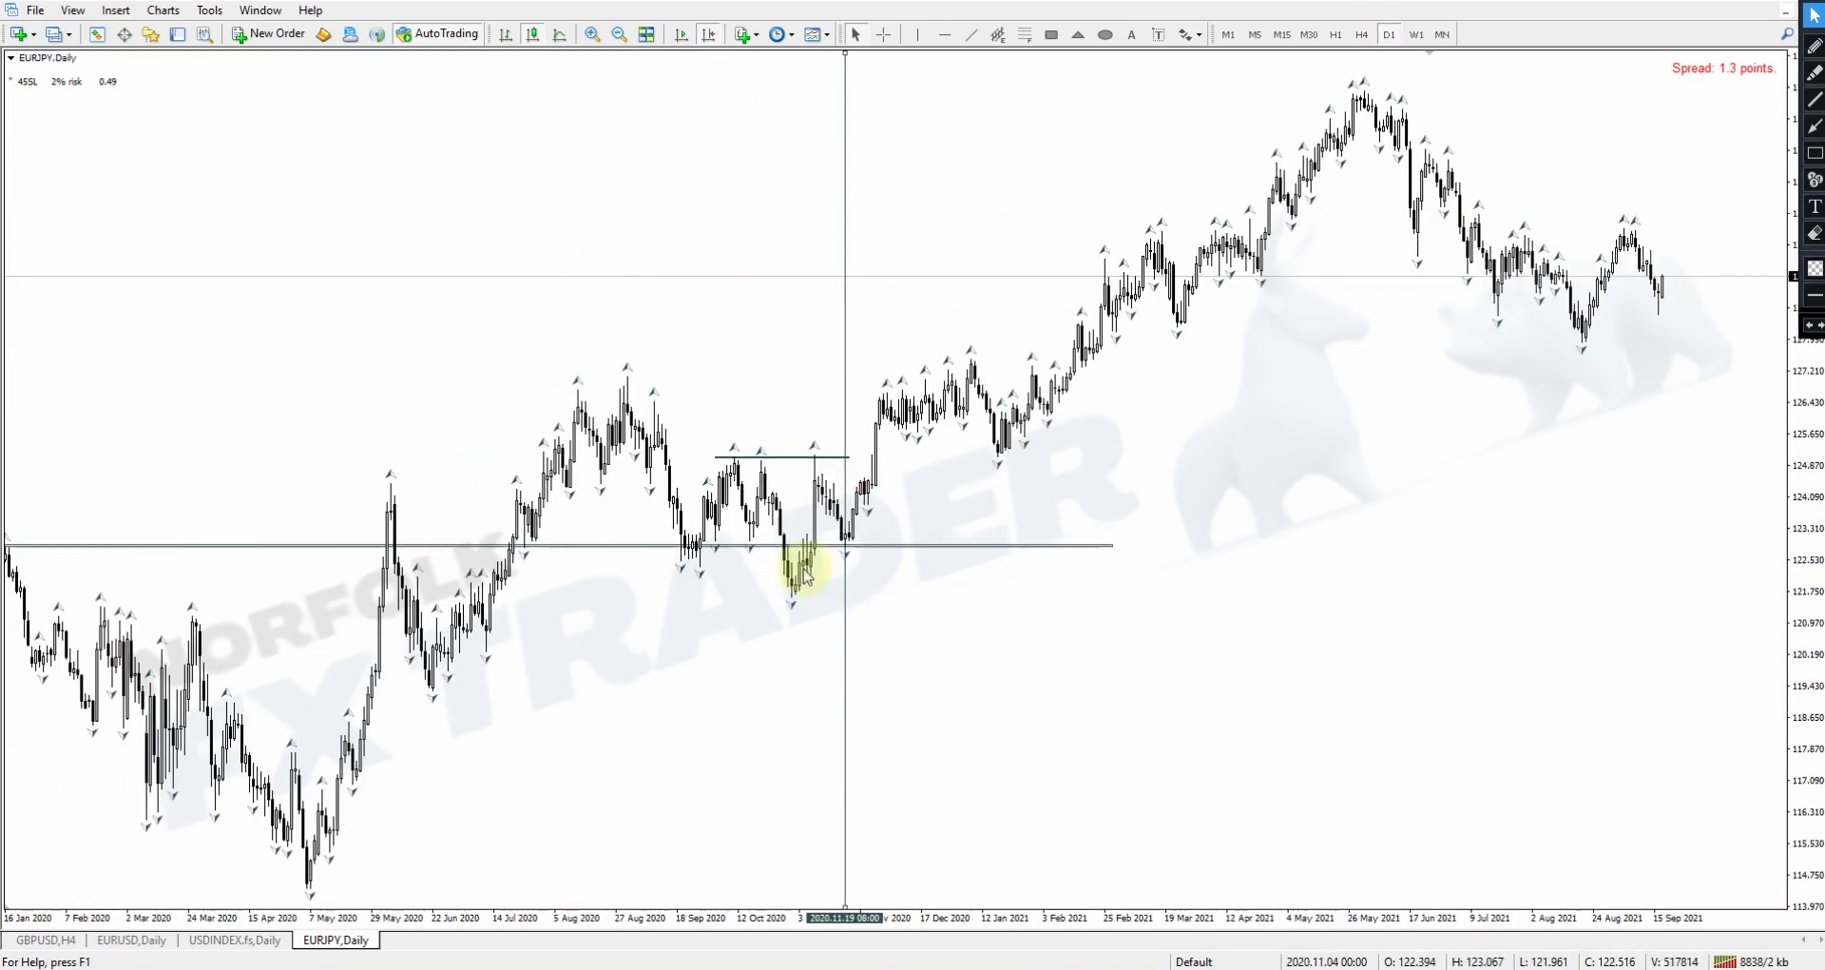
key("t")
left_click_drag(815, 396, 813, 447)
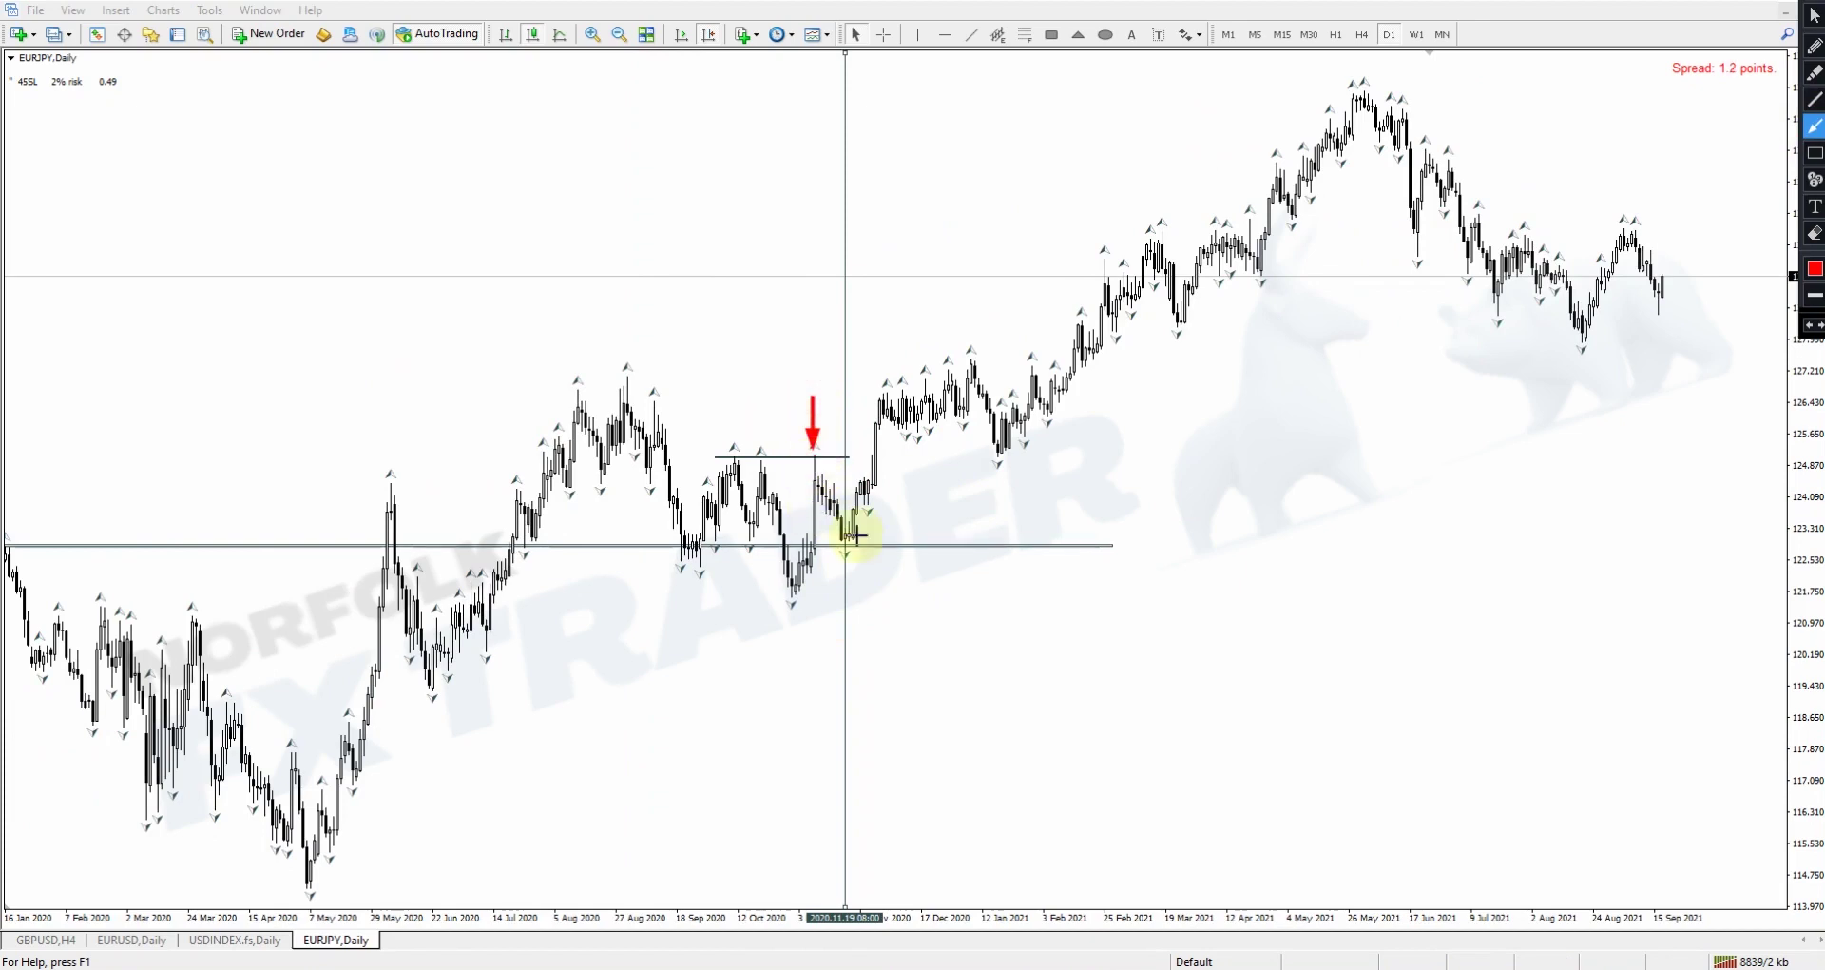
mouse_move(839, 535)
left_mouse_down()
mouse_move(794, 456)
mouse_move(770, 469)
left_mouse_up()
left_click(1815, 233)
left_click(1815, 15)
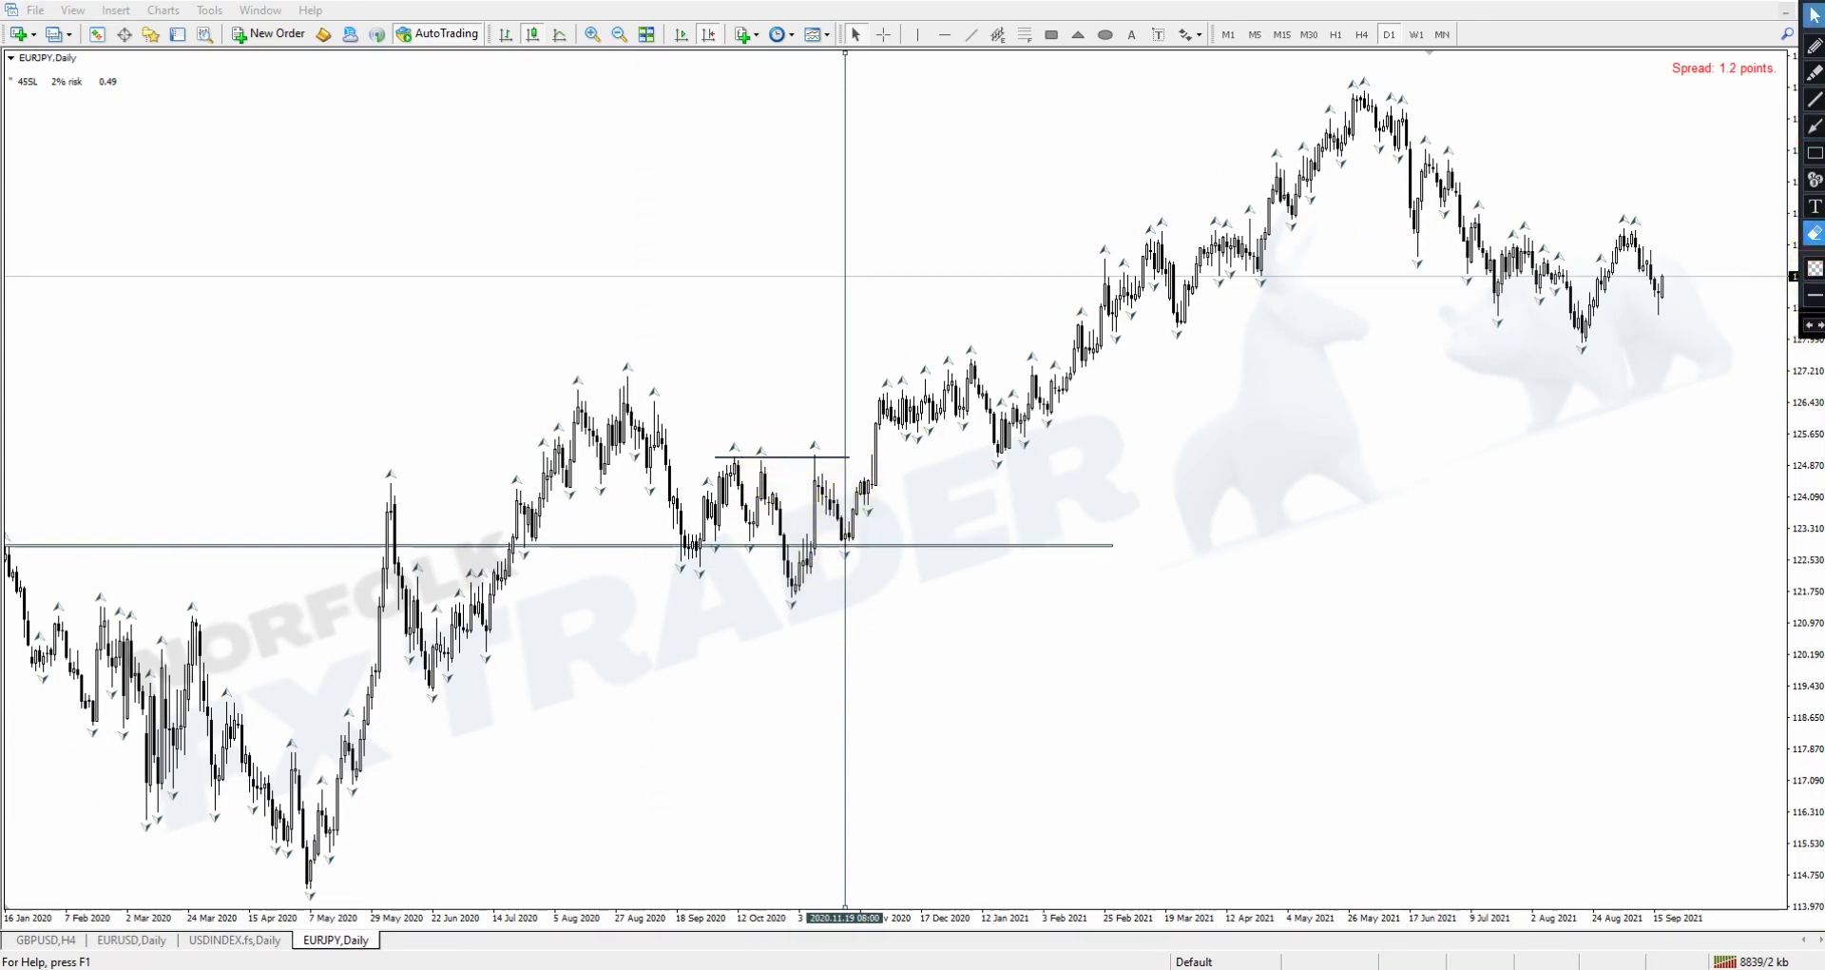
Step: Move the vertical line to the 23 November 2020 candle on the daily chart
left_click(591, 35)
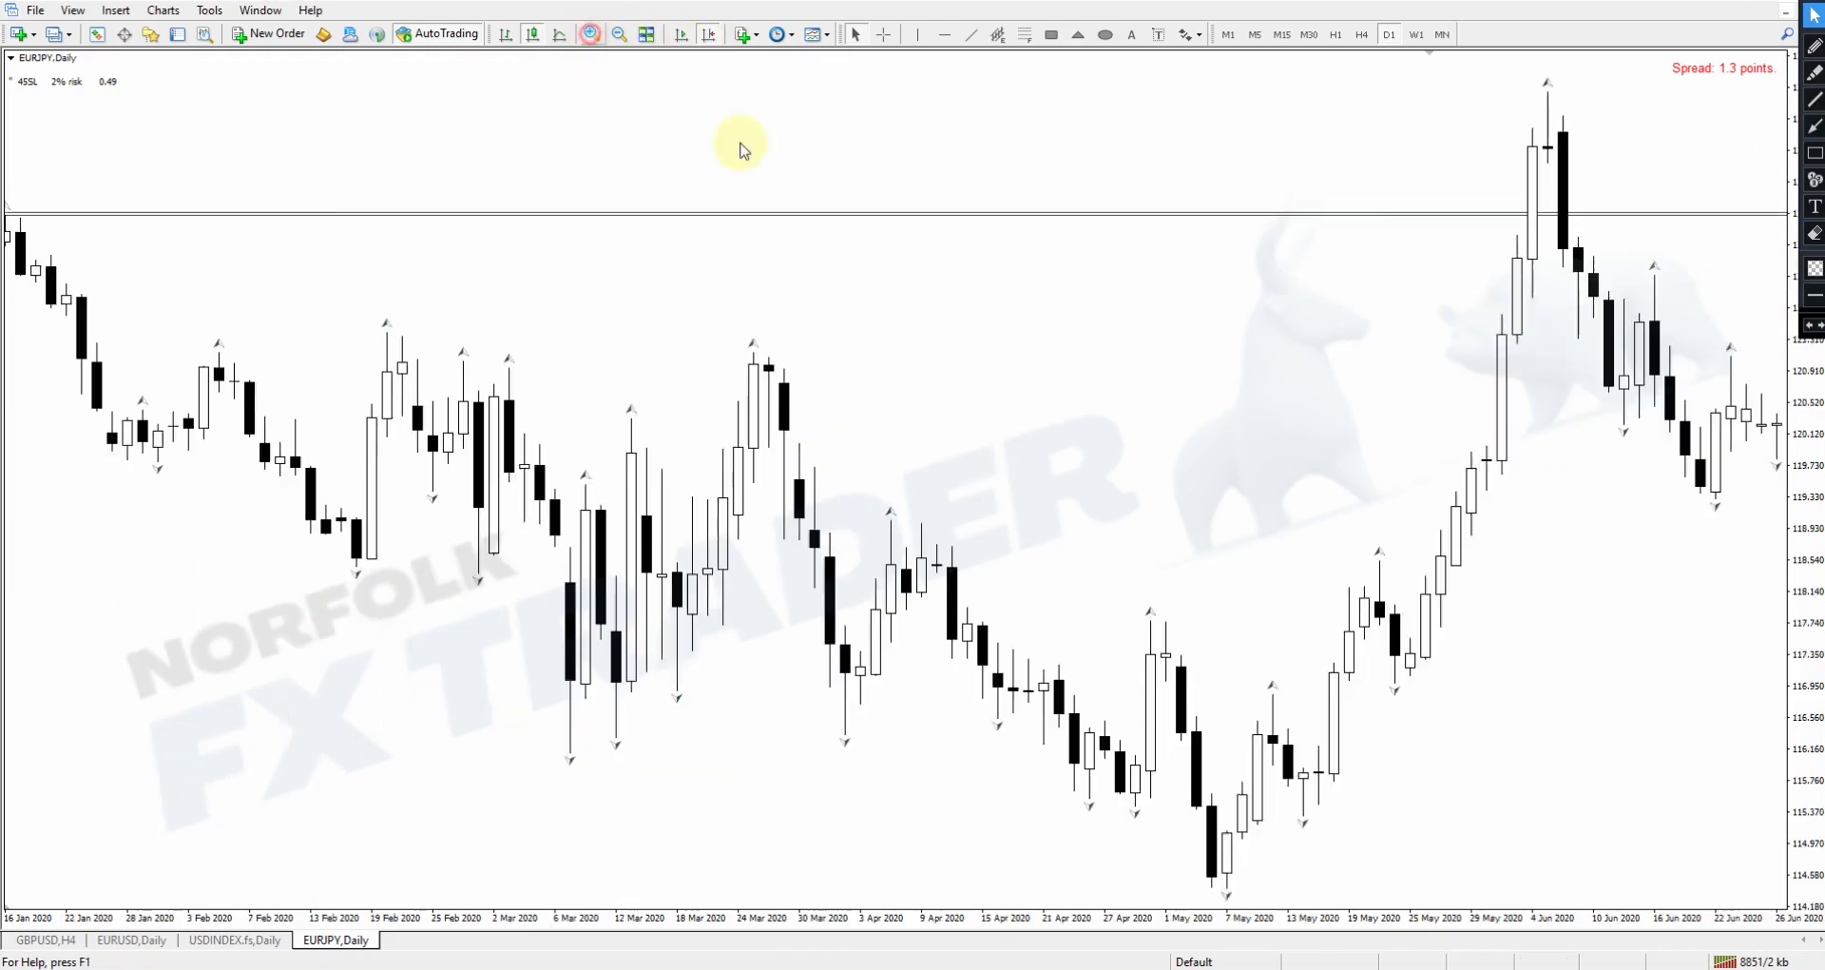
left_click_drag(1059, 399, 628, 345)
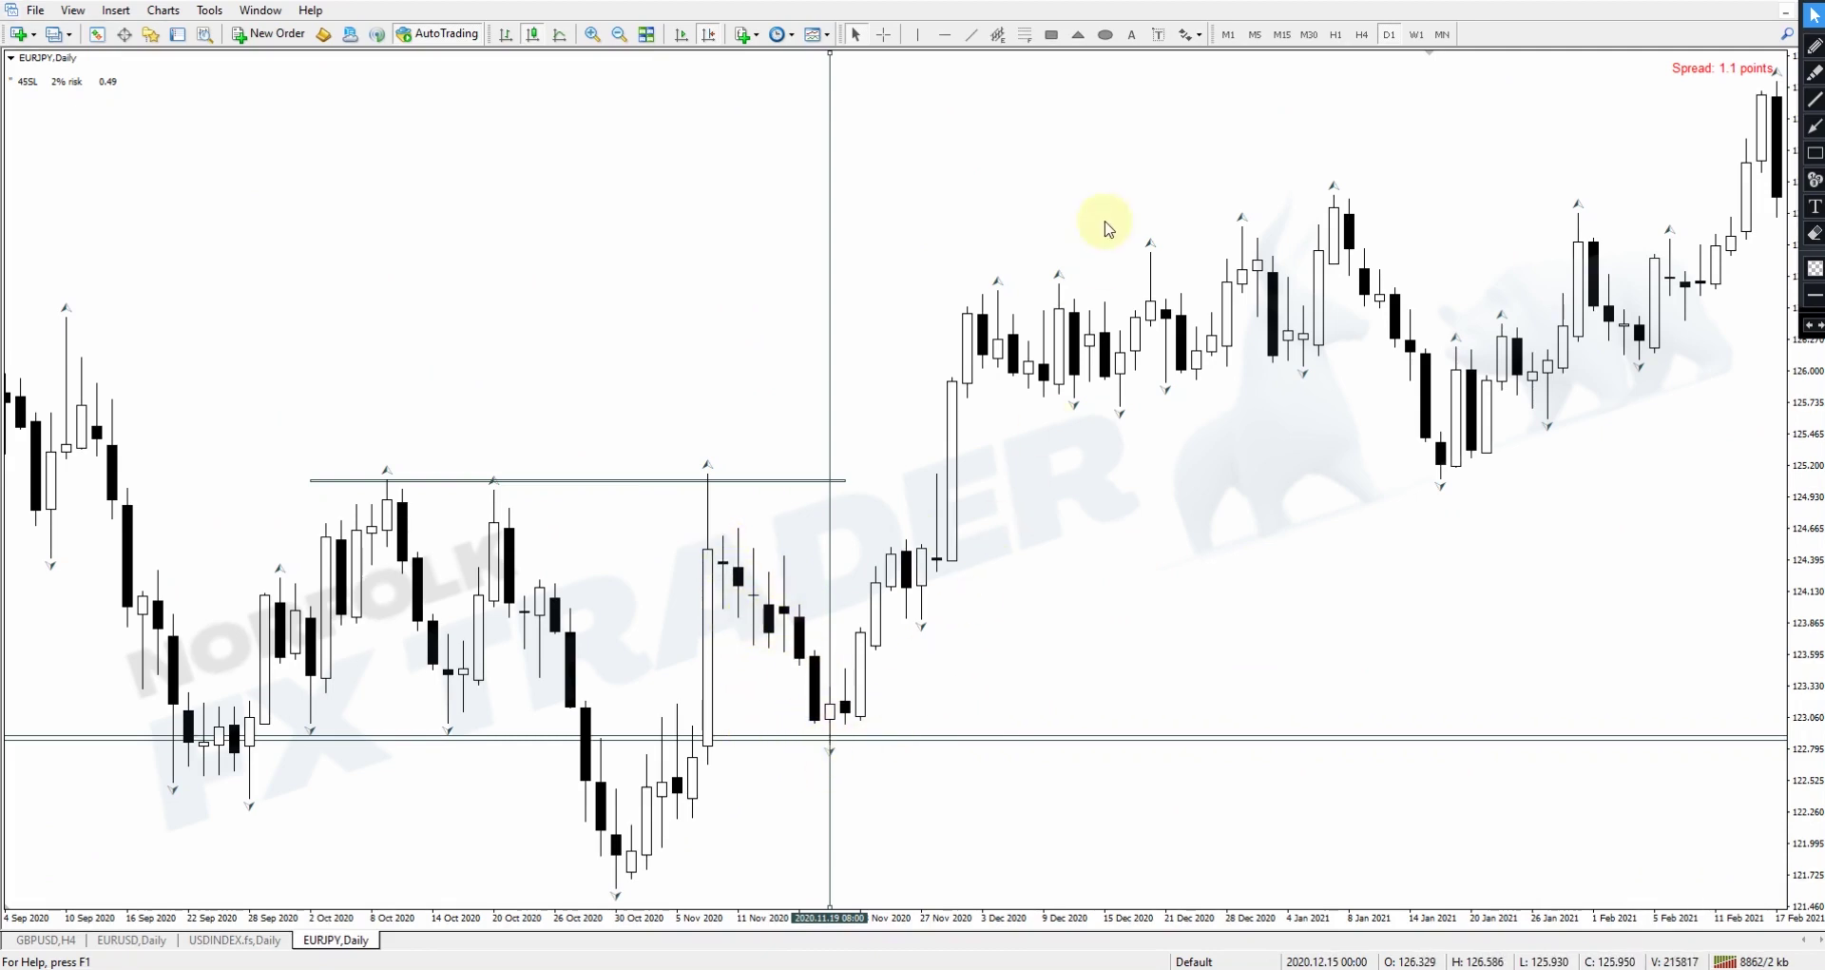
left_click_drag(863, 212, 1043, 236)
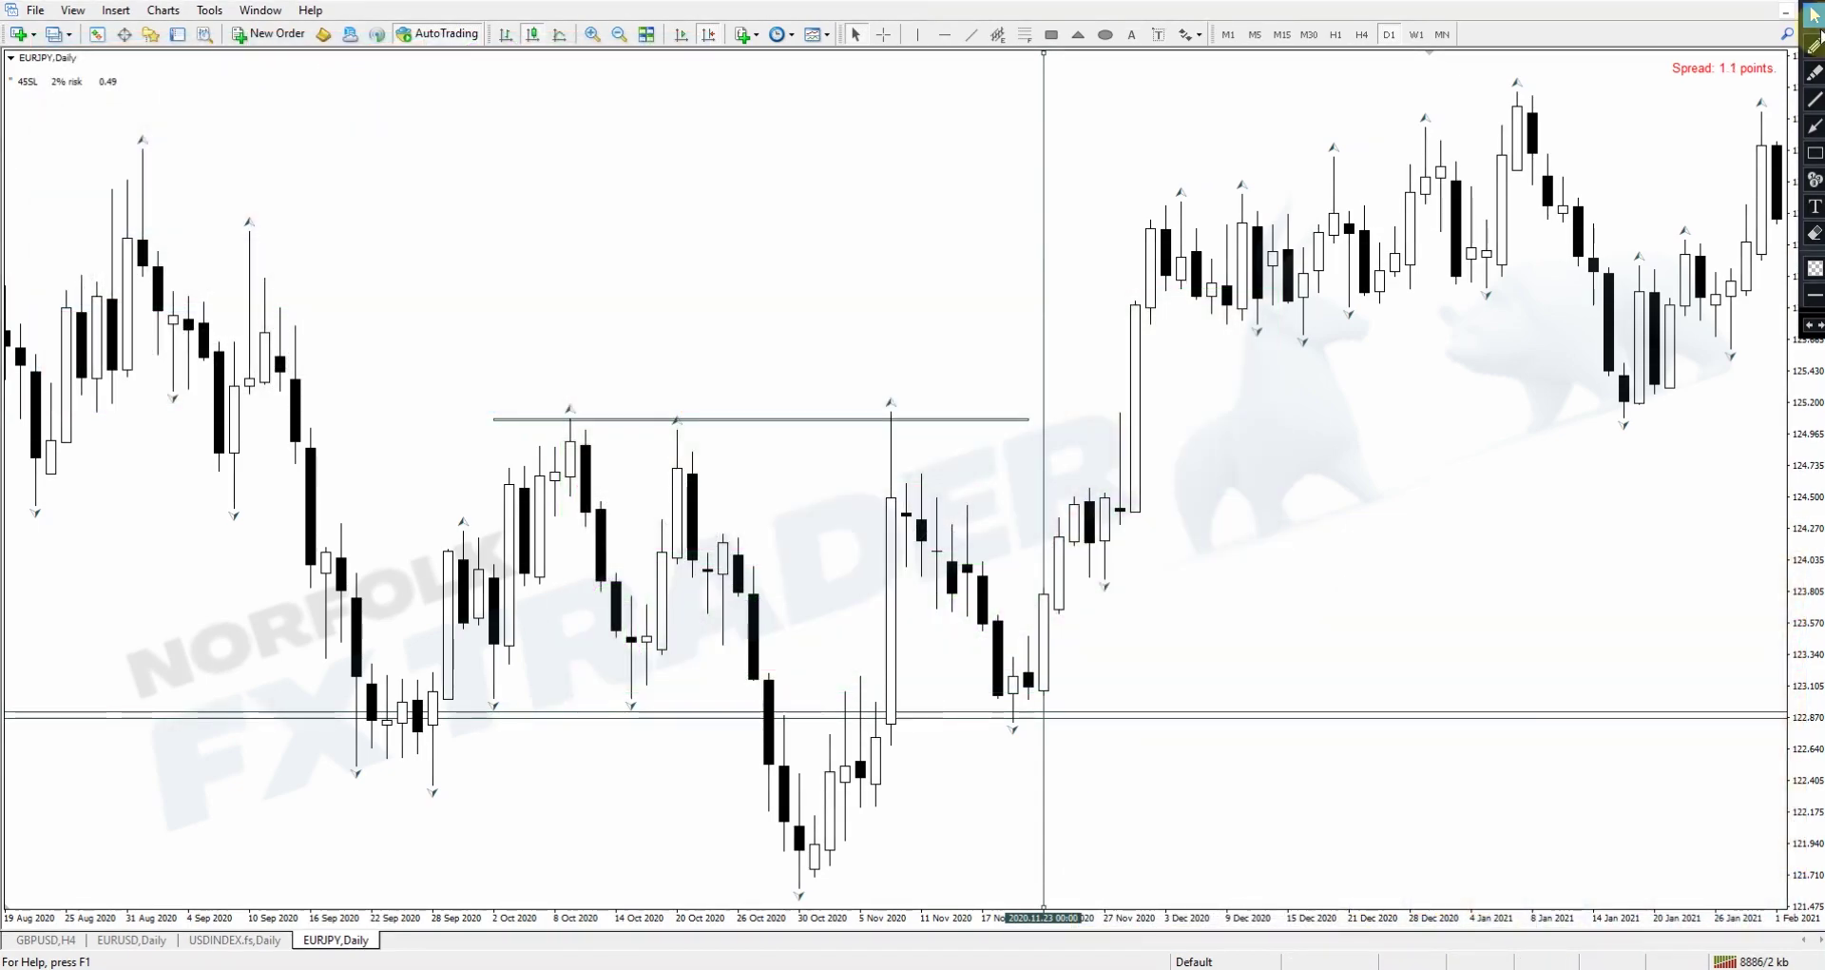
Step: On the monthly timeframe, draw a thin rectangle along the 2018 swing high past mid-2021 and move the lower level to the mid-2020 swing high
left_click(1442, 35)
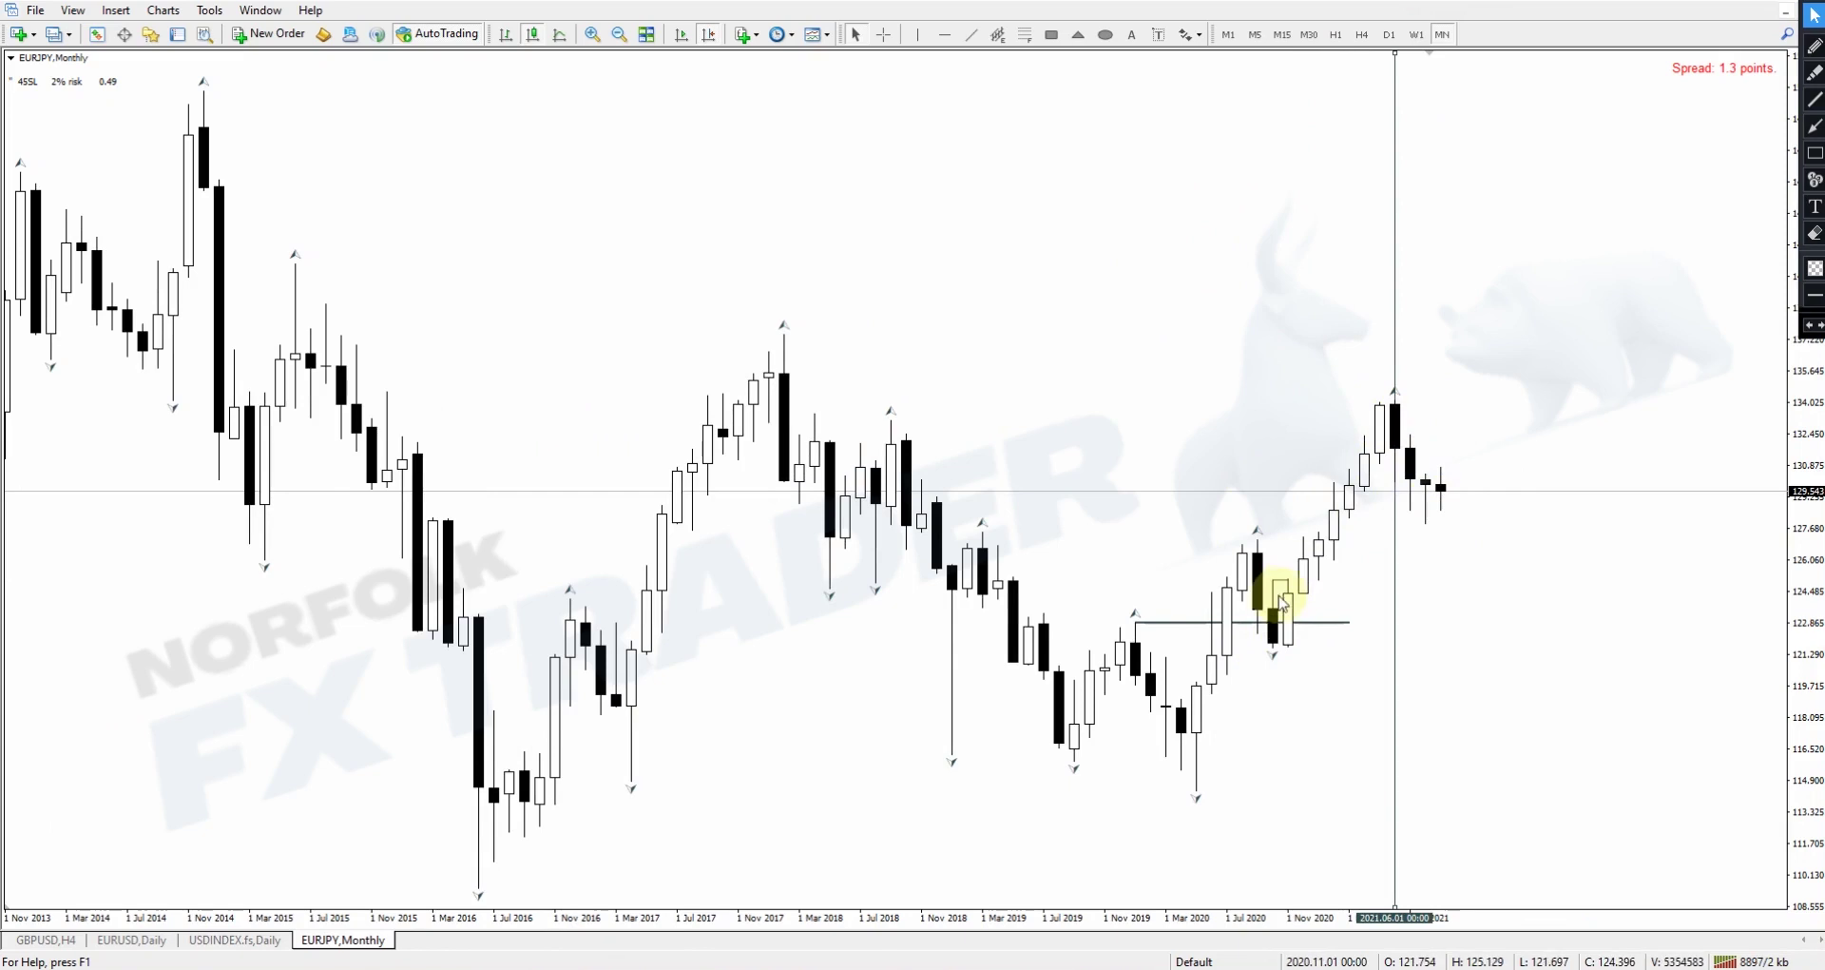
left_click(1051, 34)
left_click_drag(891, 420, 1550, 422)
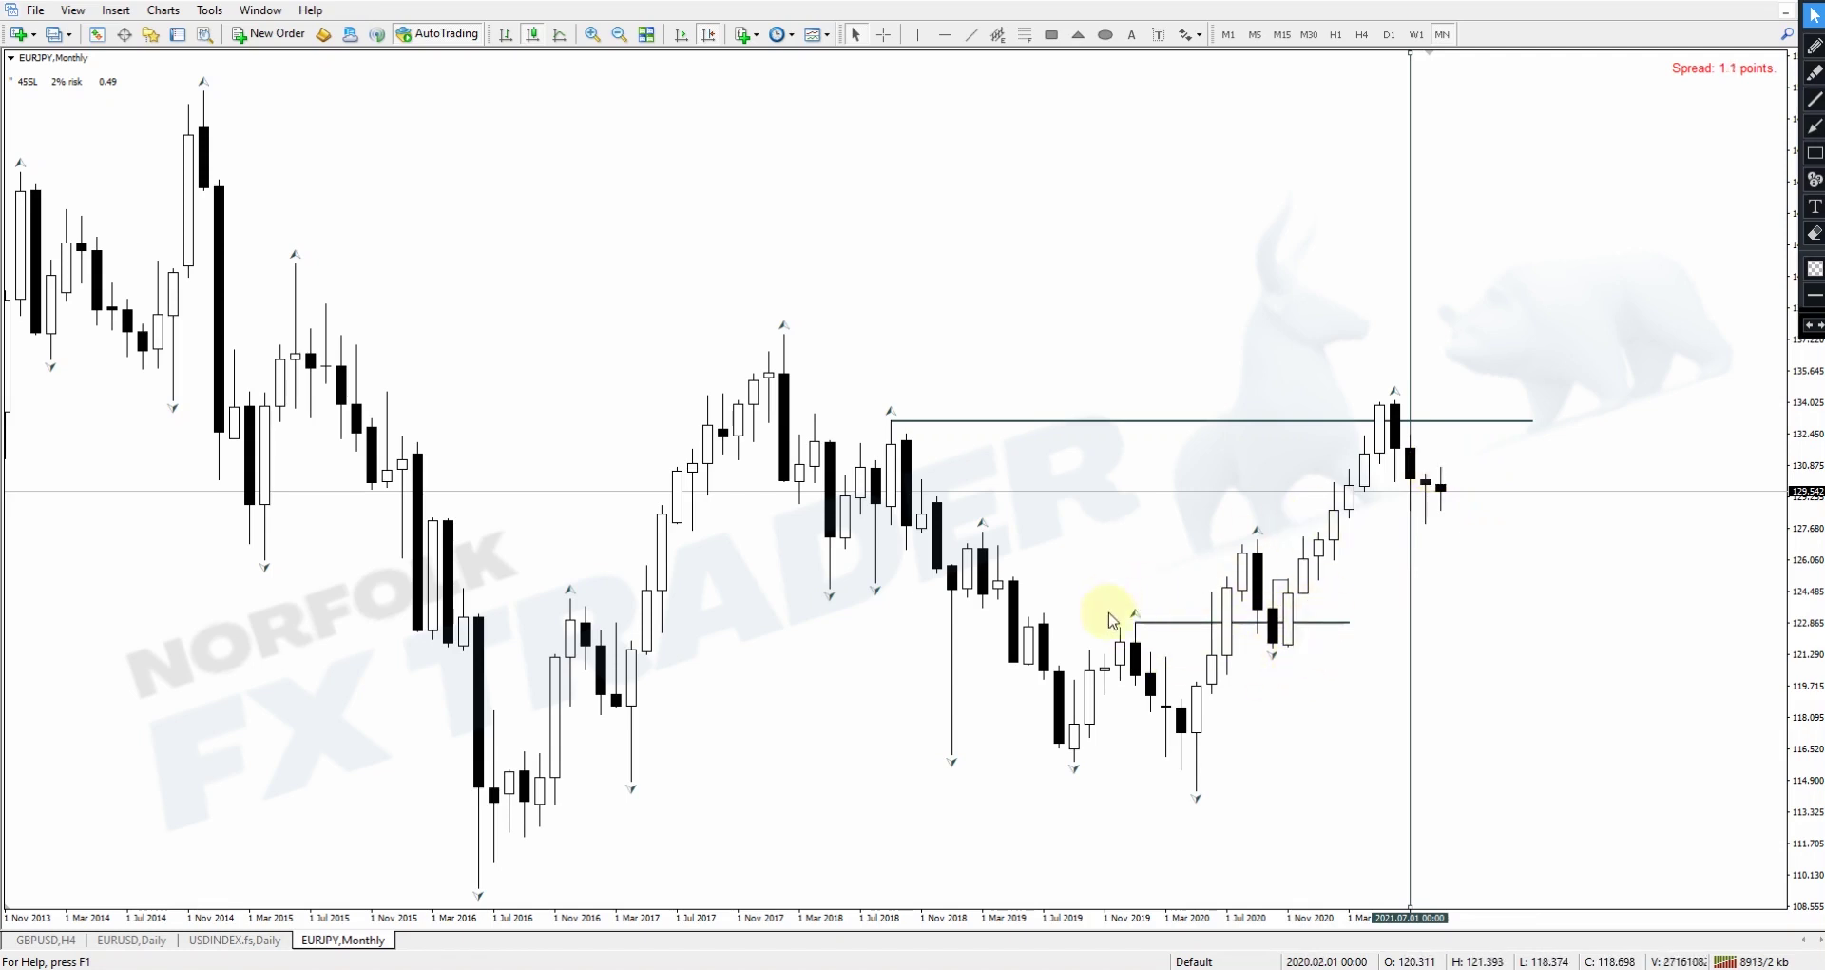
left_click_drag(1231, 622, 1390, 547)
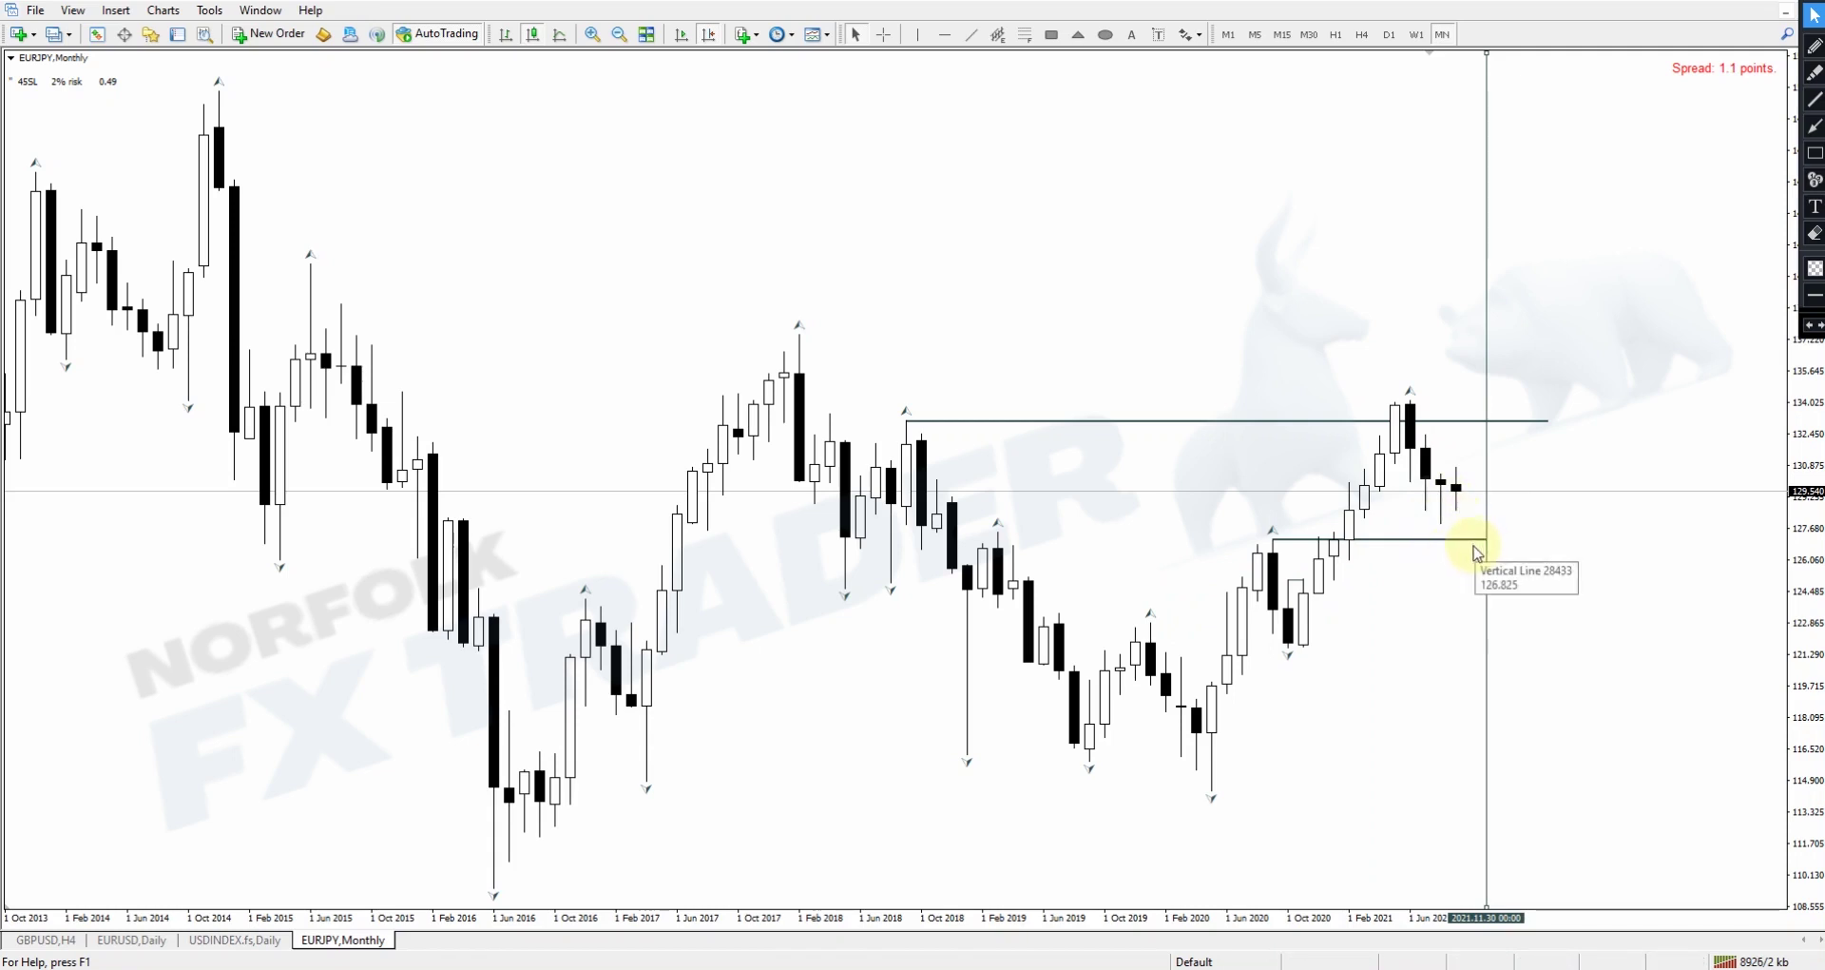
Step: Draw a teal rectangle around the autumn 2020 monthly swing low, extended beyond the latest candle, then erase it
left_click(1814, 152)
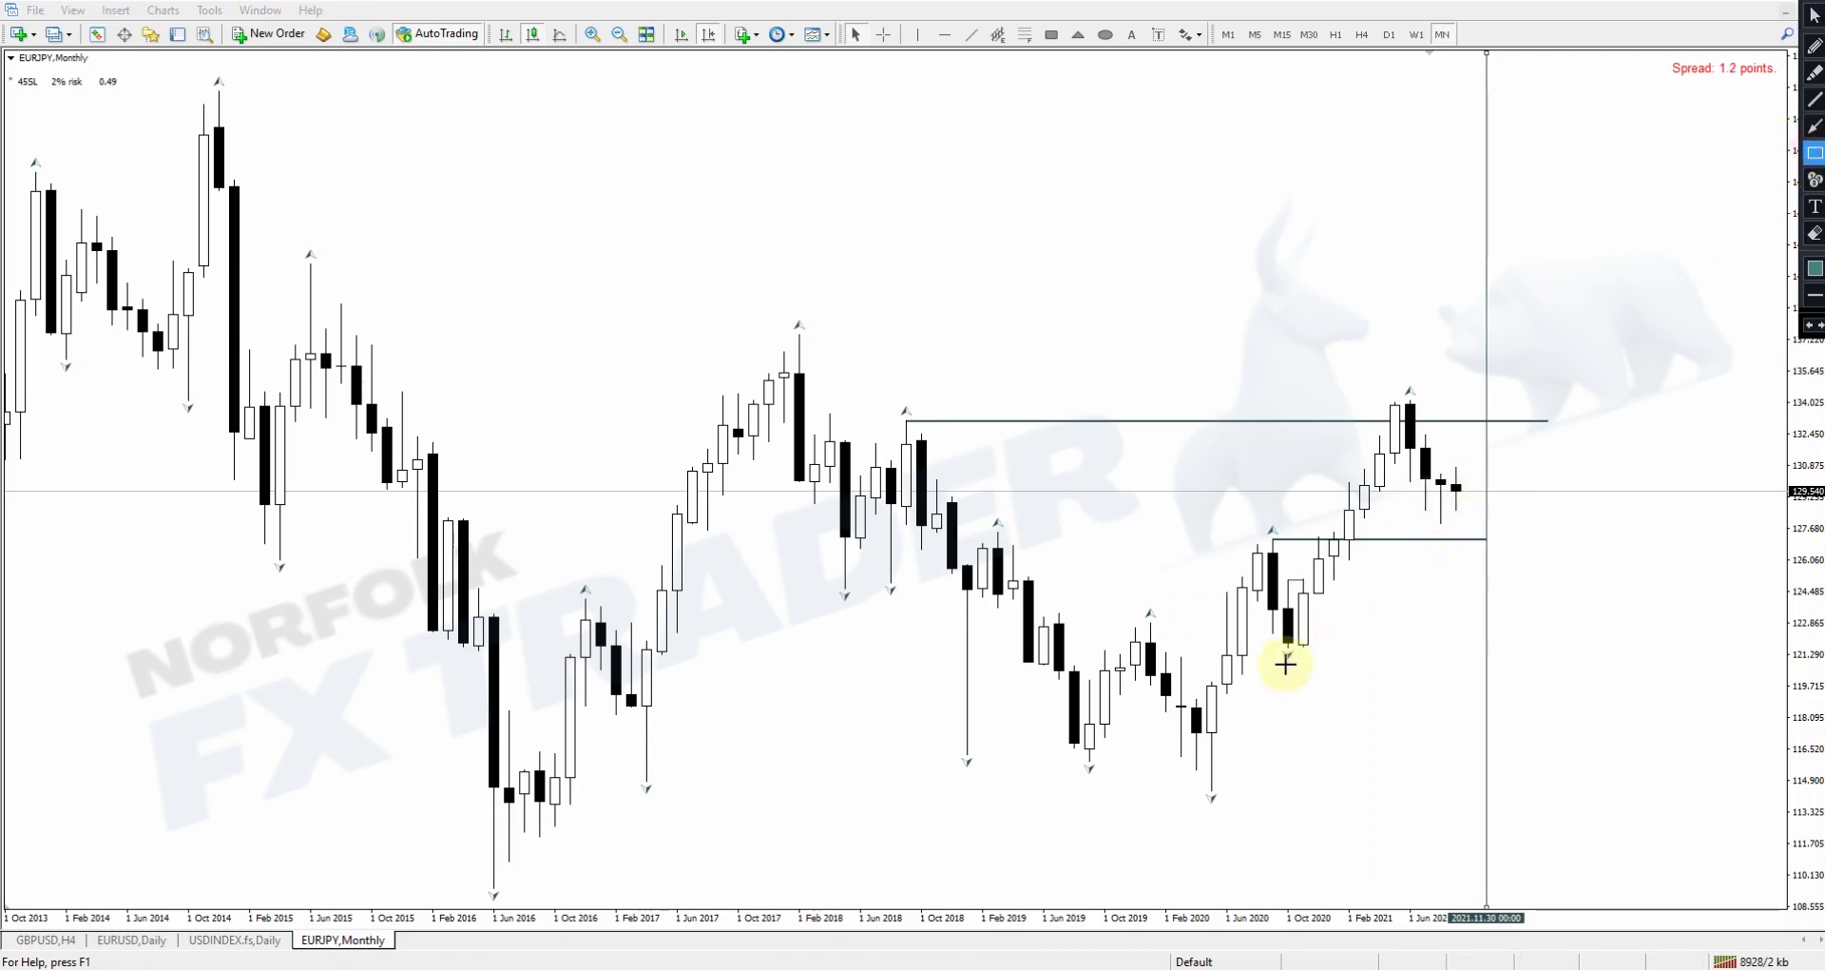
left_click_drag(1288, 609, 1593, 652)
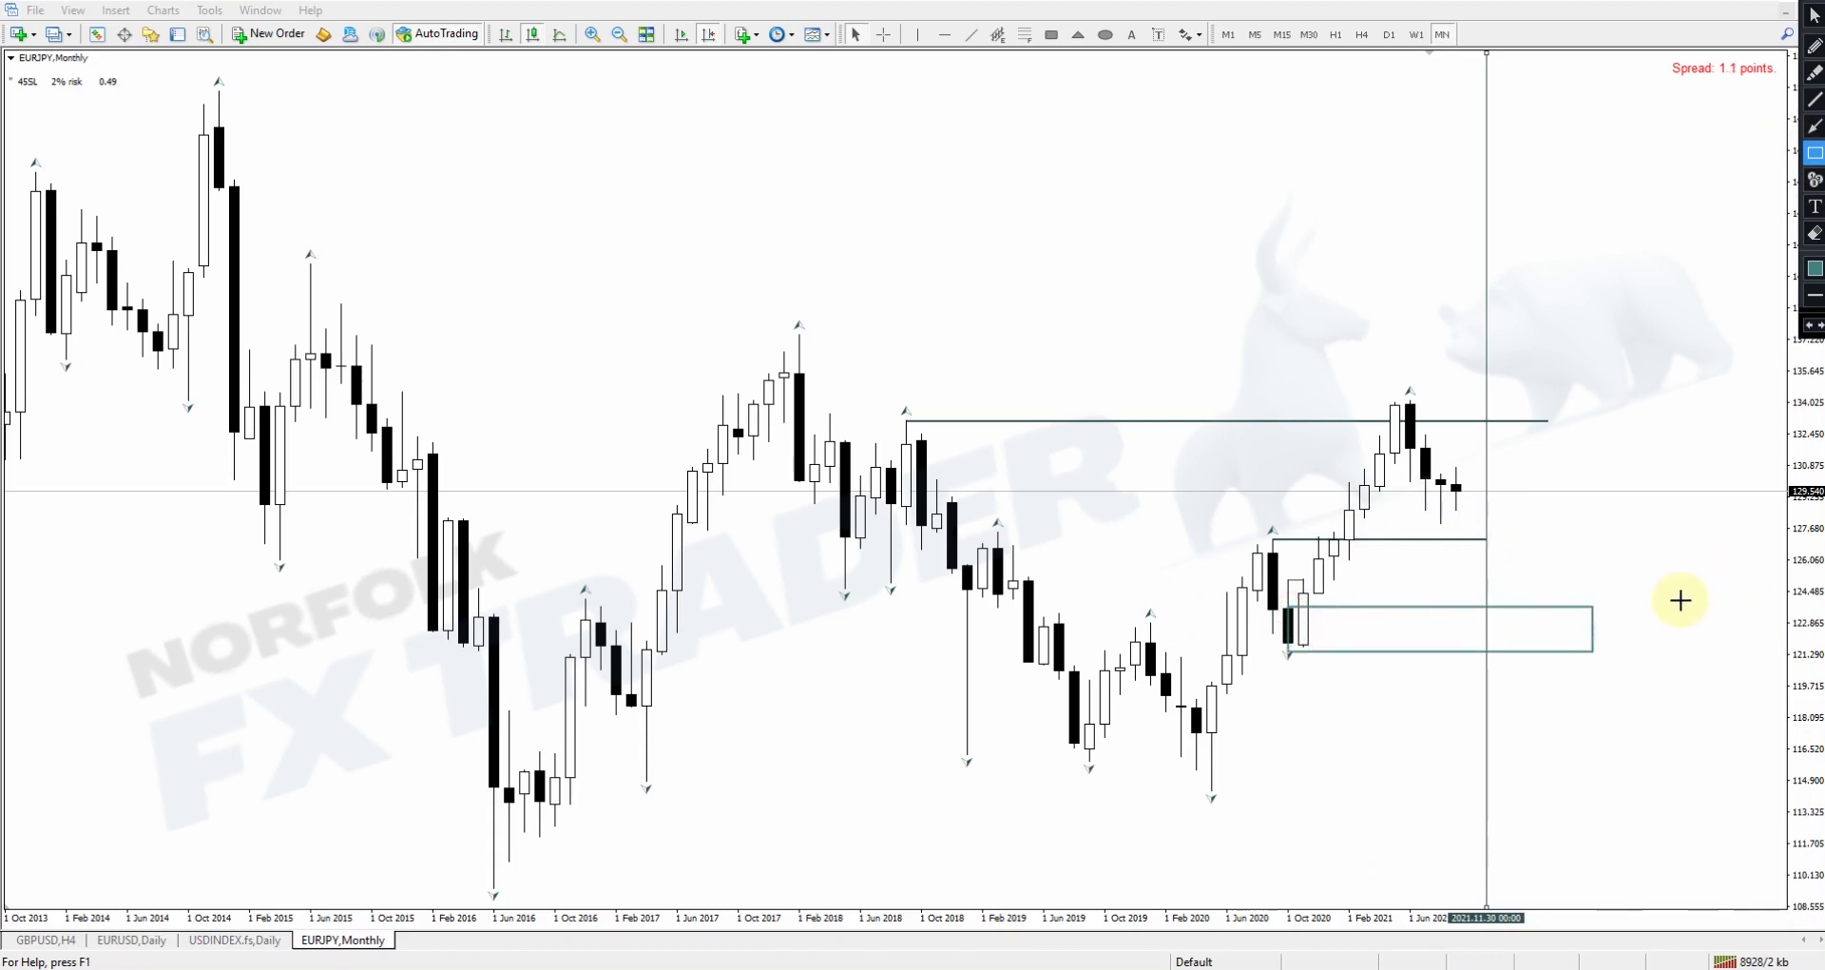
left_click(1814, 238)
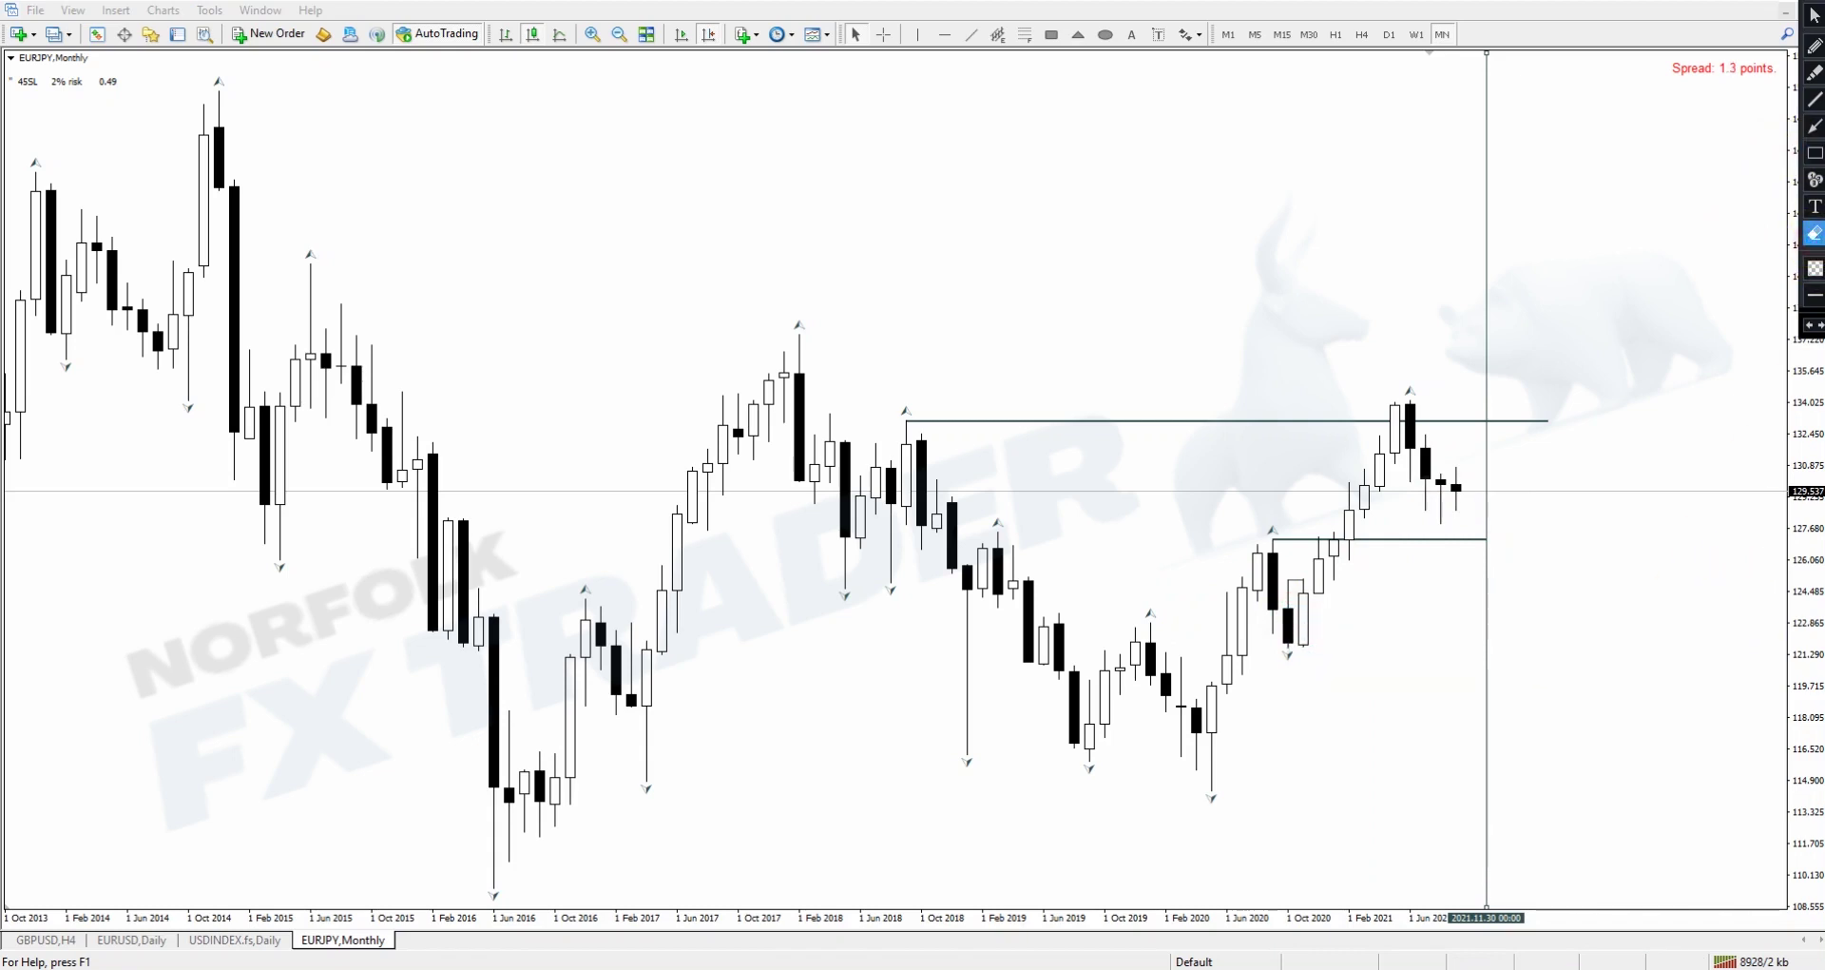
left_click(1816, 18)
Step: Switch the chart to the weekly timeframe and move the vertical line to the 13 June 2021 candle
mouse_move(1476, 101)
left_mouse_down()
mouse_move(1457, 204)
mouse_move(1424, 212)
mouse_move(1400, 137)
left_mouse_up()
left_click(1416, 34)
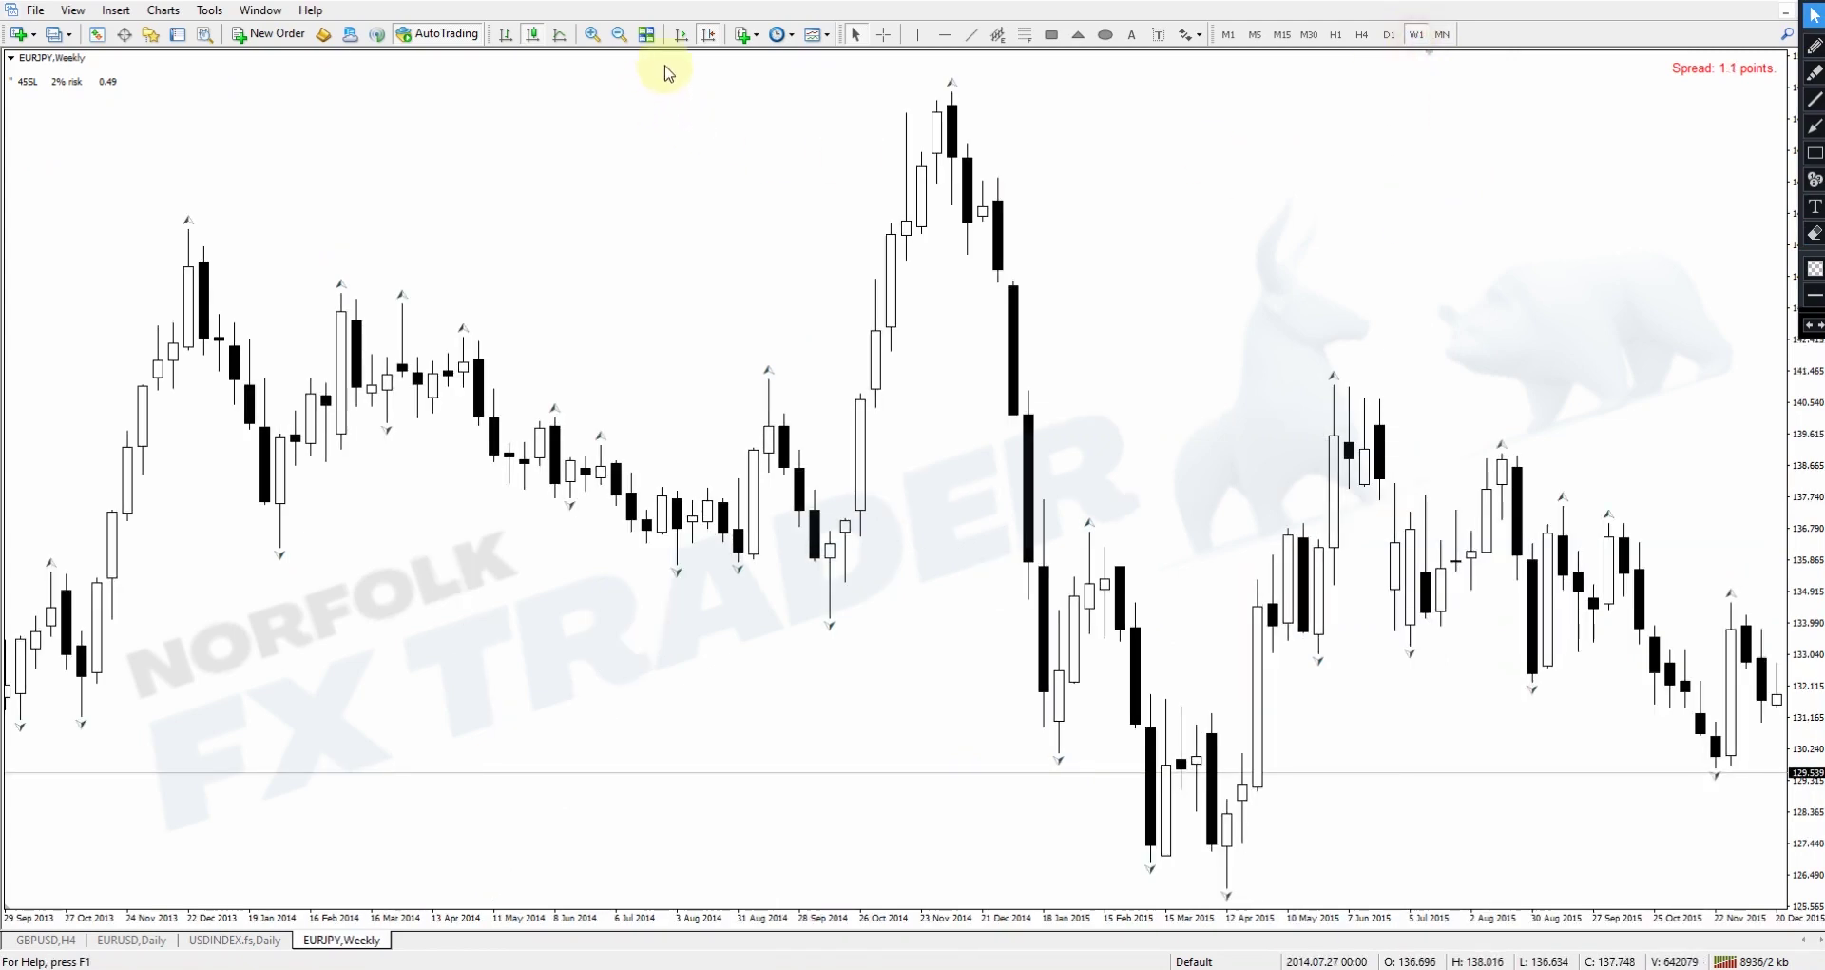
left_click(679, 38)
left_click_drag(1167, 162, 1165, 90)
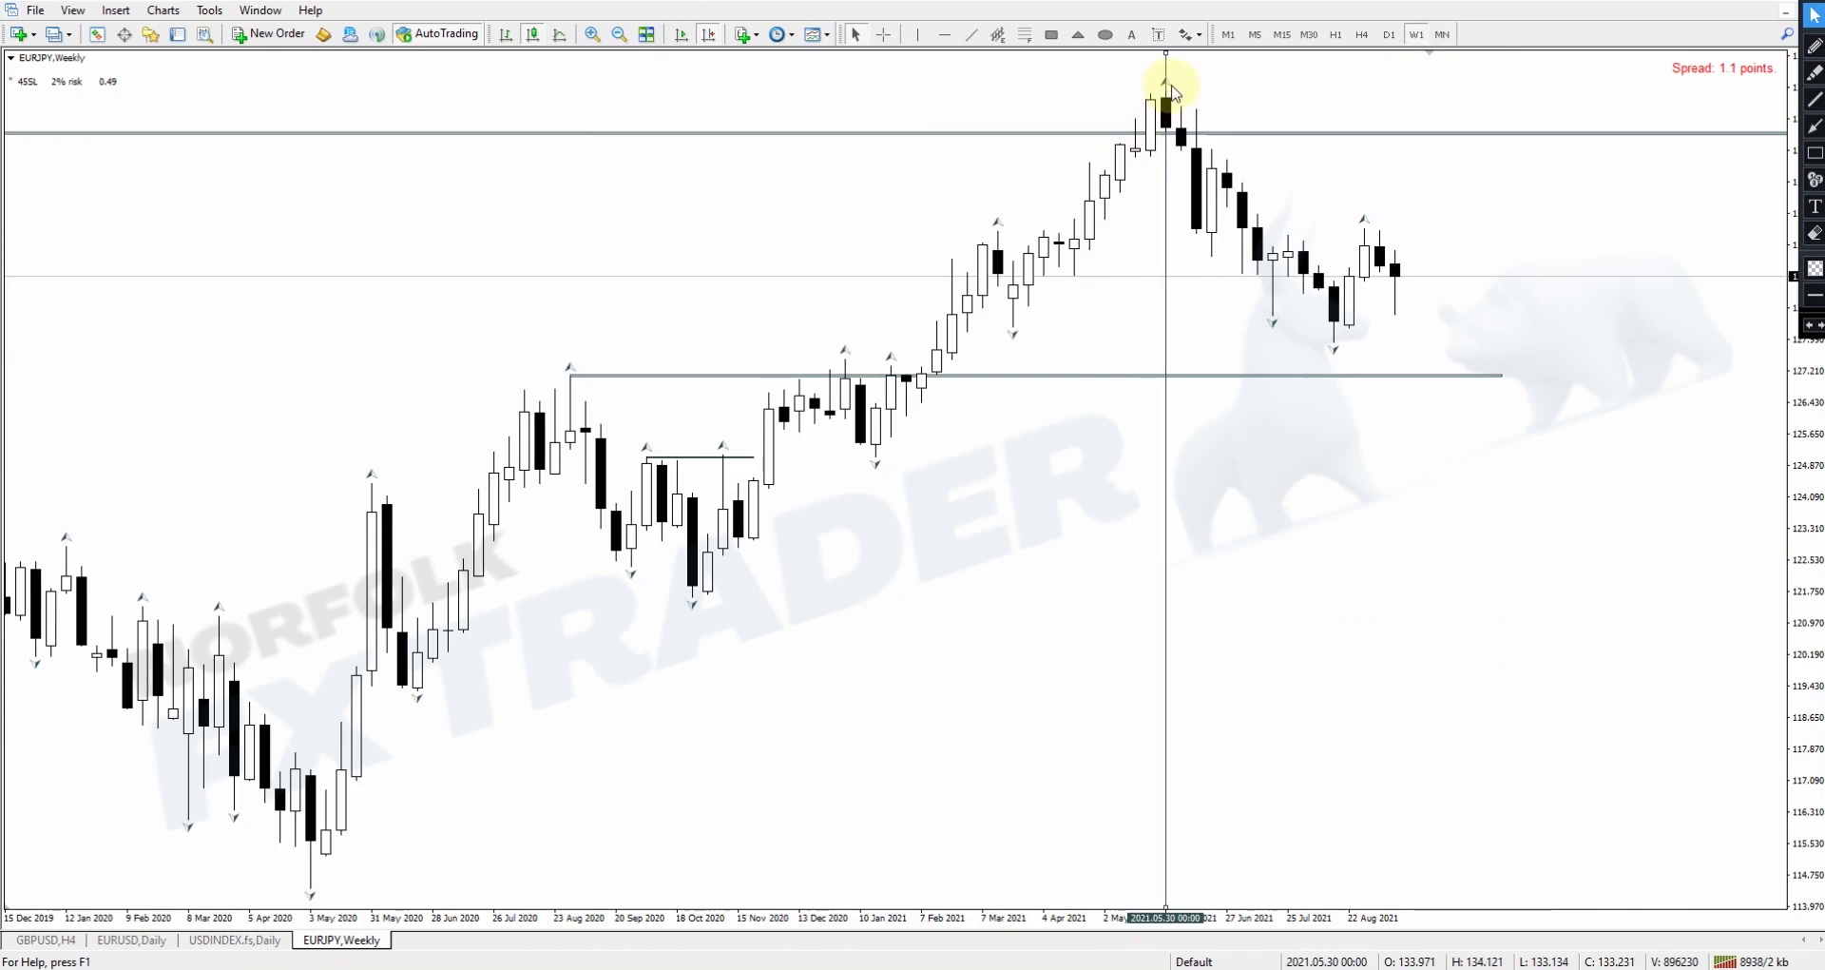
left_click_drag(1162, 71, 1194, 110)
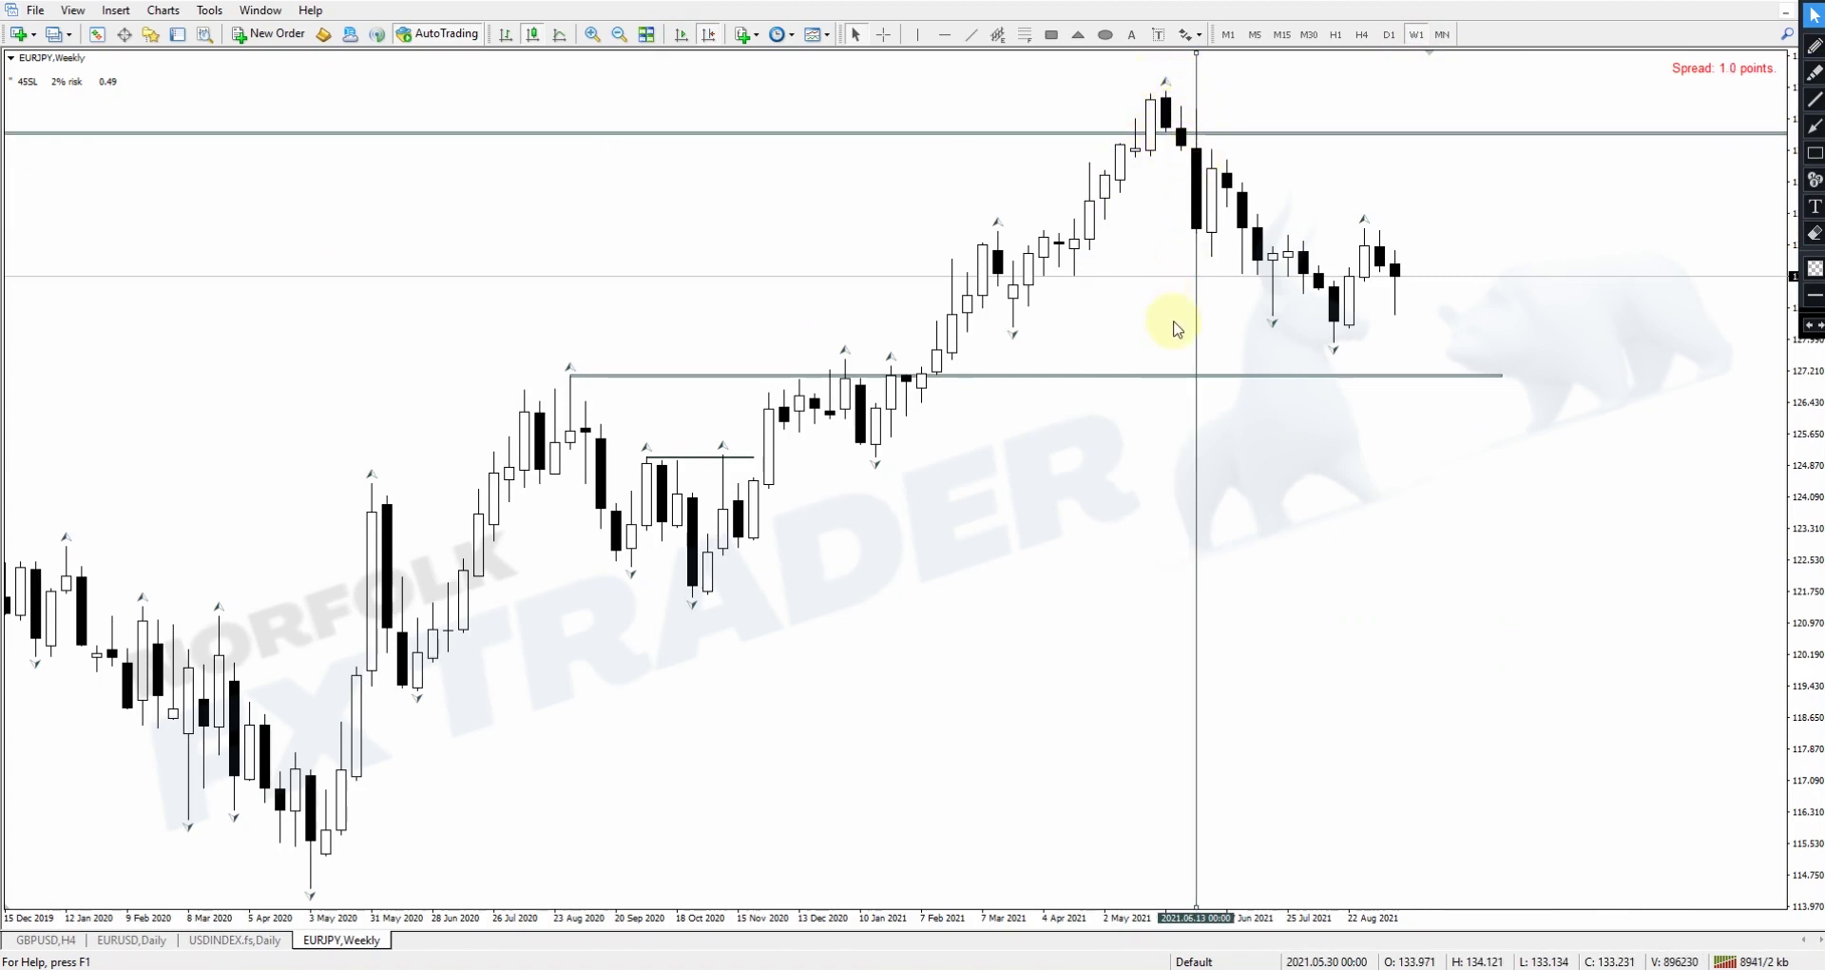
Step: Draw teal rectangles along the late March 2021 weekly low and around the 30 May 2021 swing high, then erase both
left_click(1814, 152)
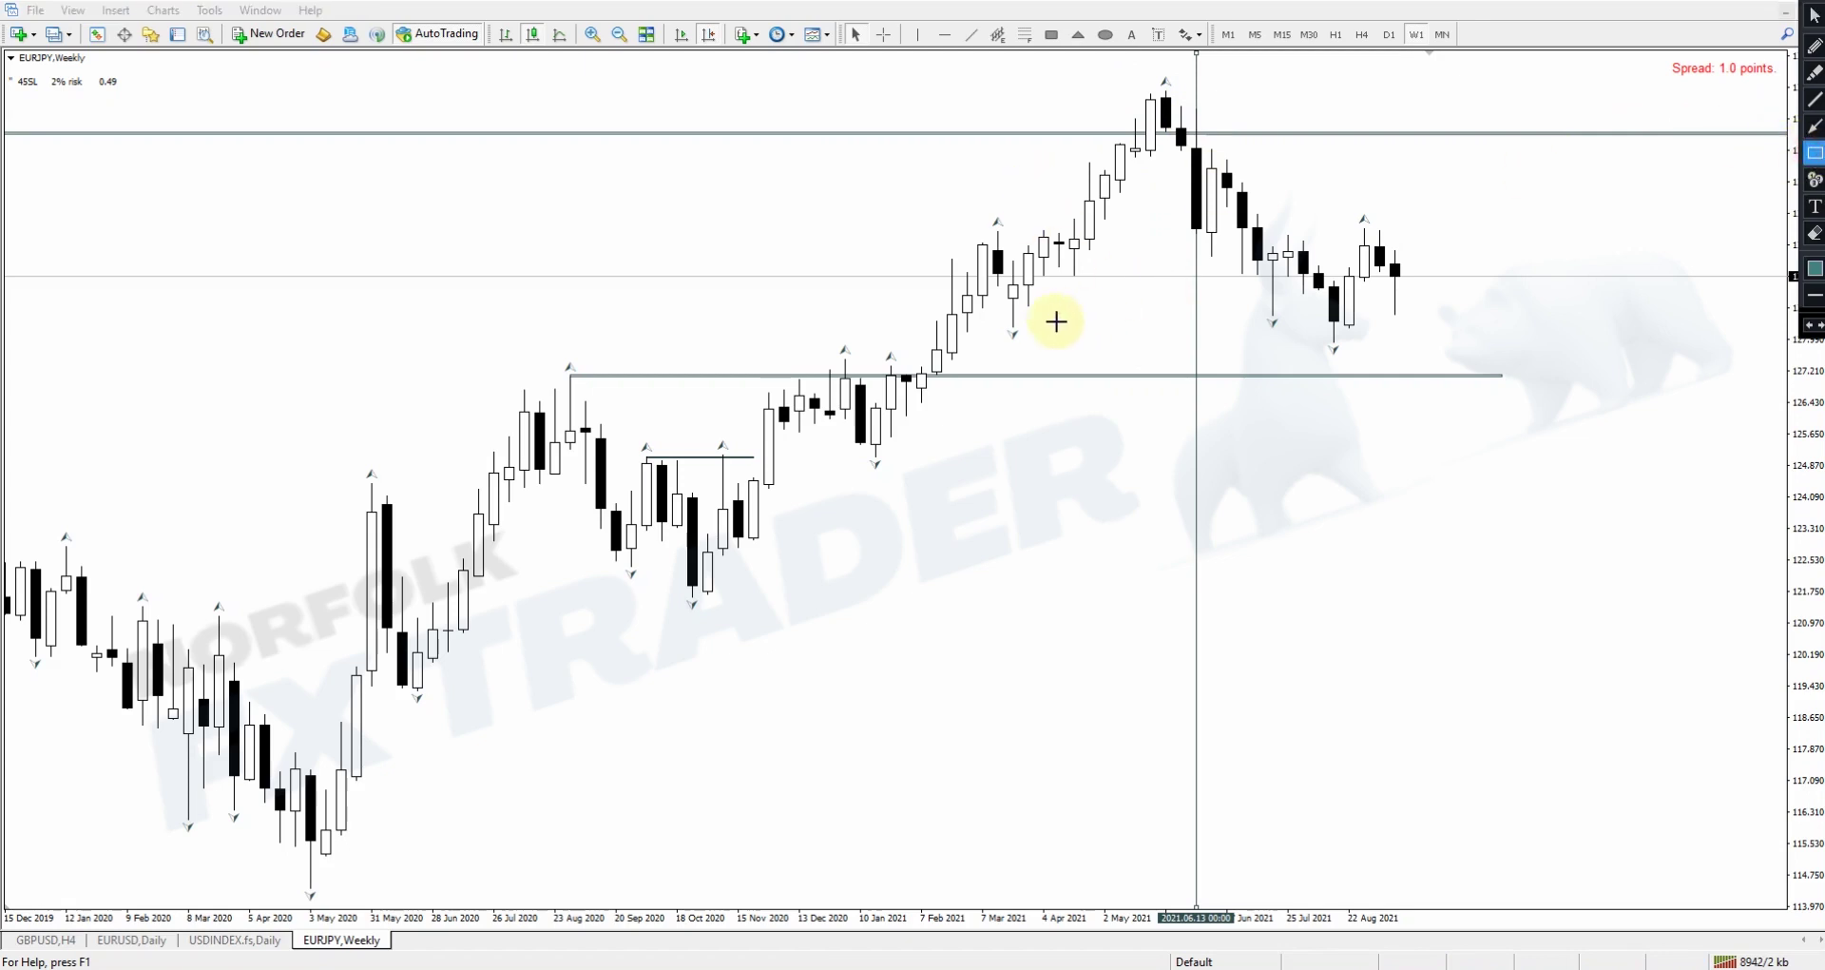
left_click_drag(1011, 323, 1455, 324)
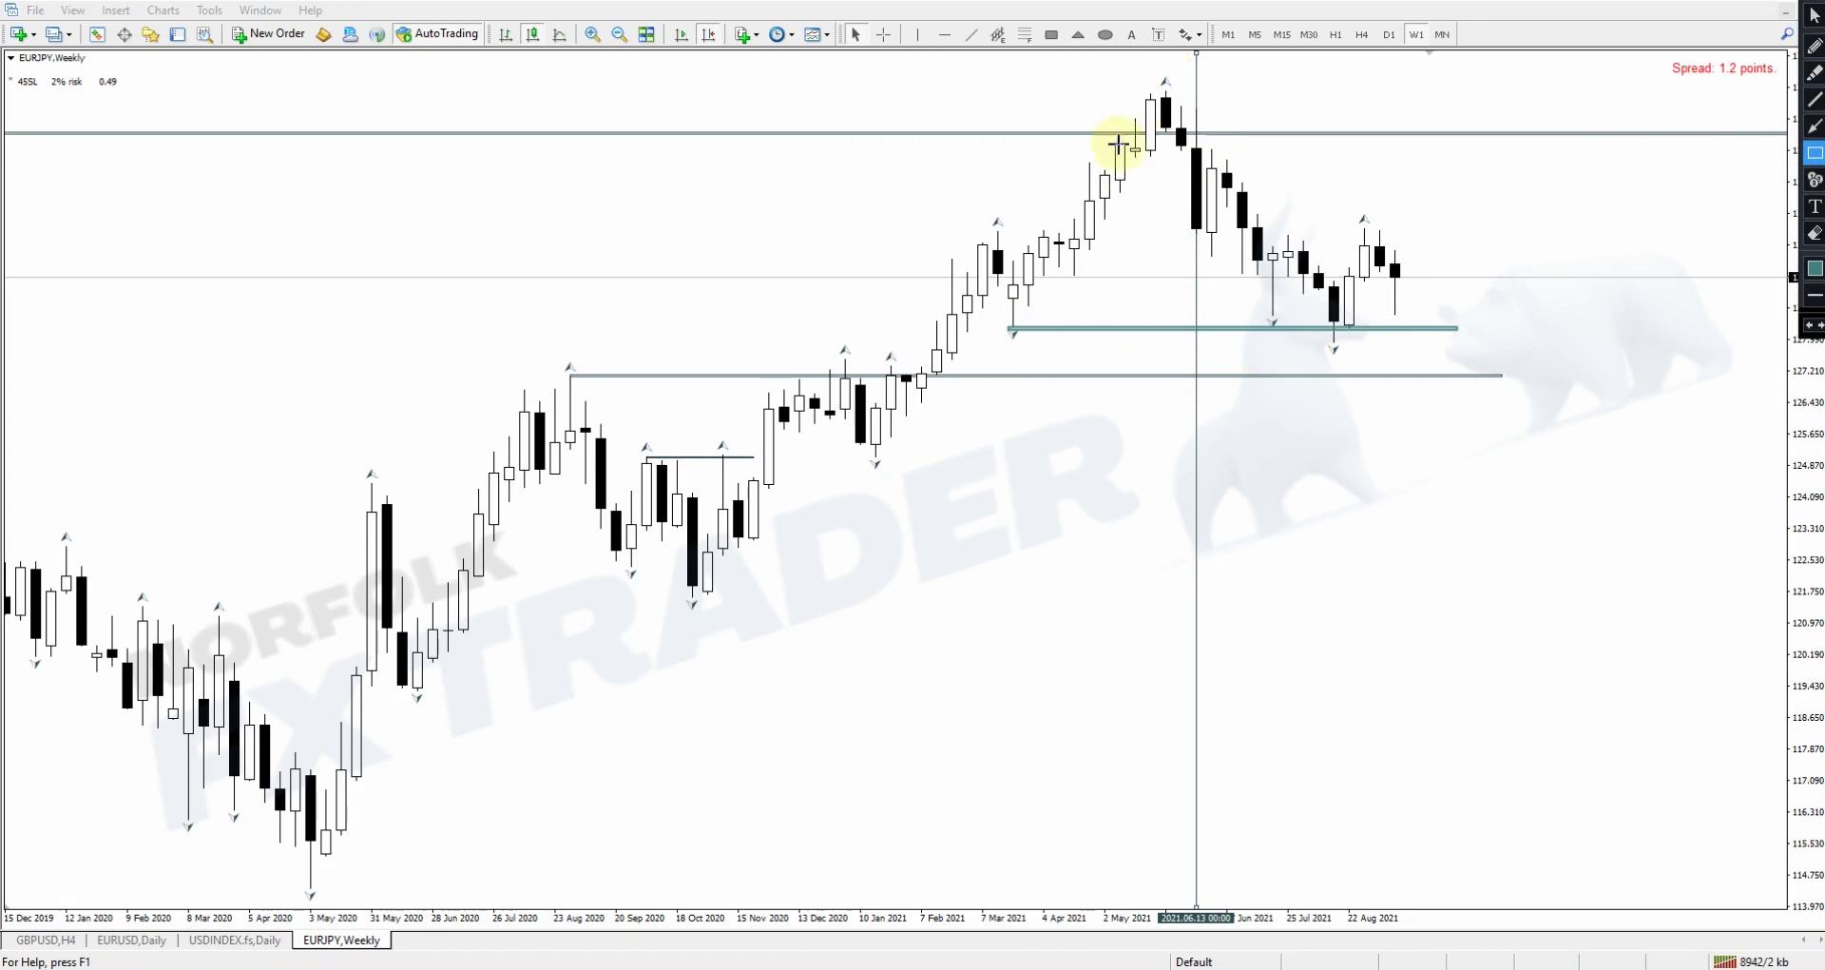
left_click_drag(1140, 77, 1237, 162)
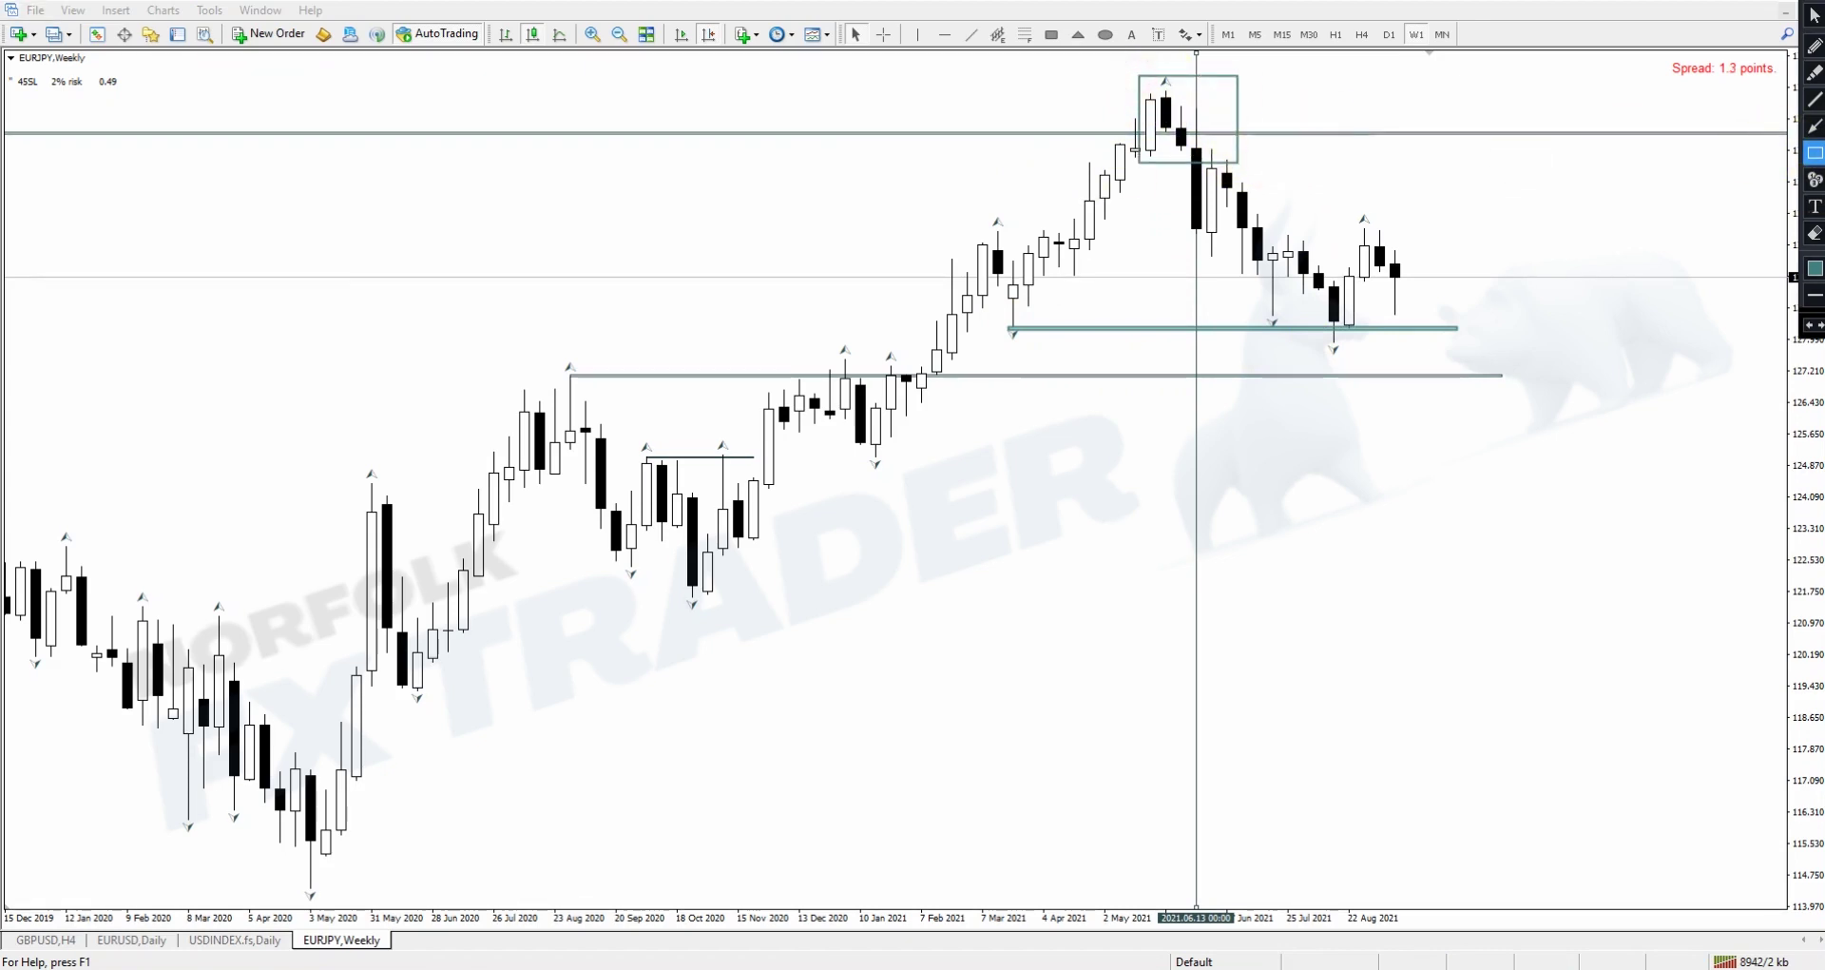
left_click(1817, 234)
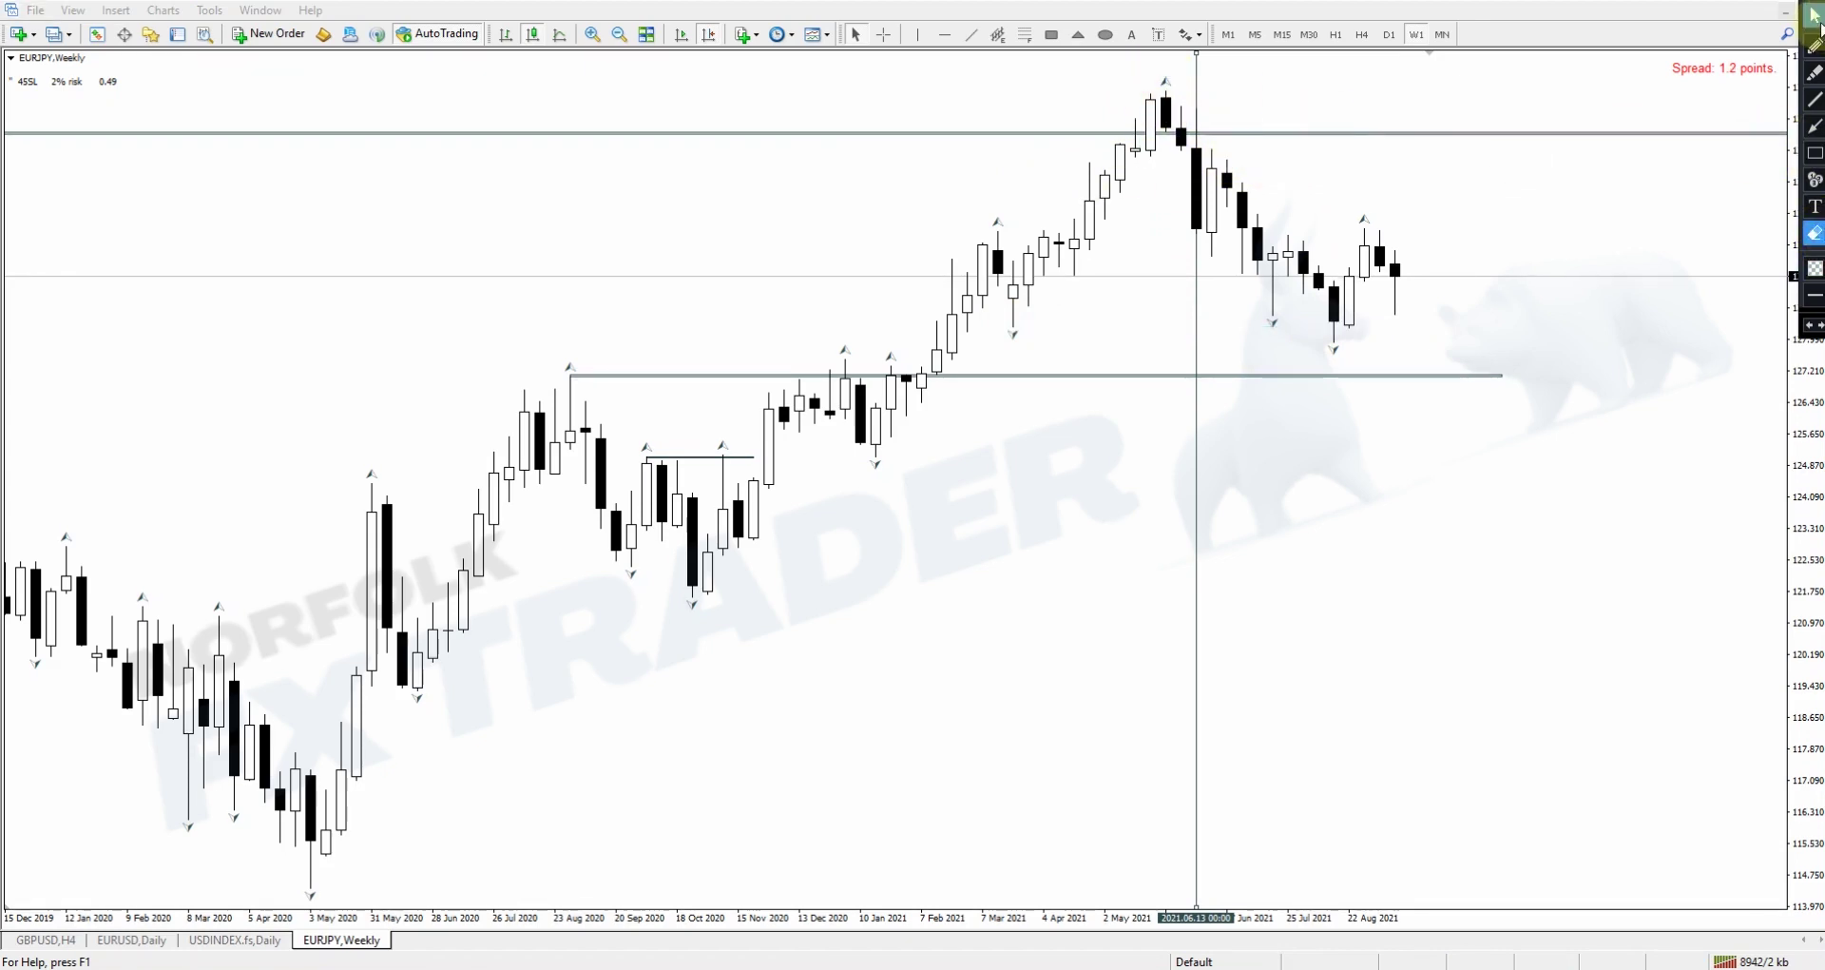
Step: Switch the chart to the daily timeframe and draw a black line from the late May 2021 swing low to about 1 July
left_click(1386, 36)
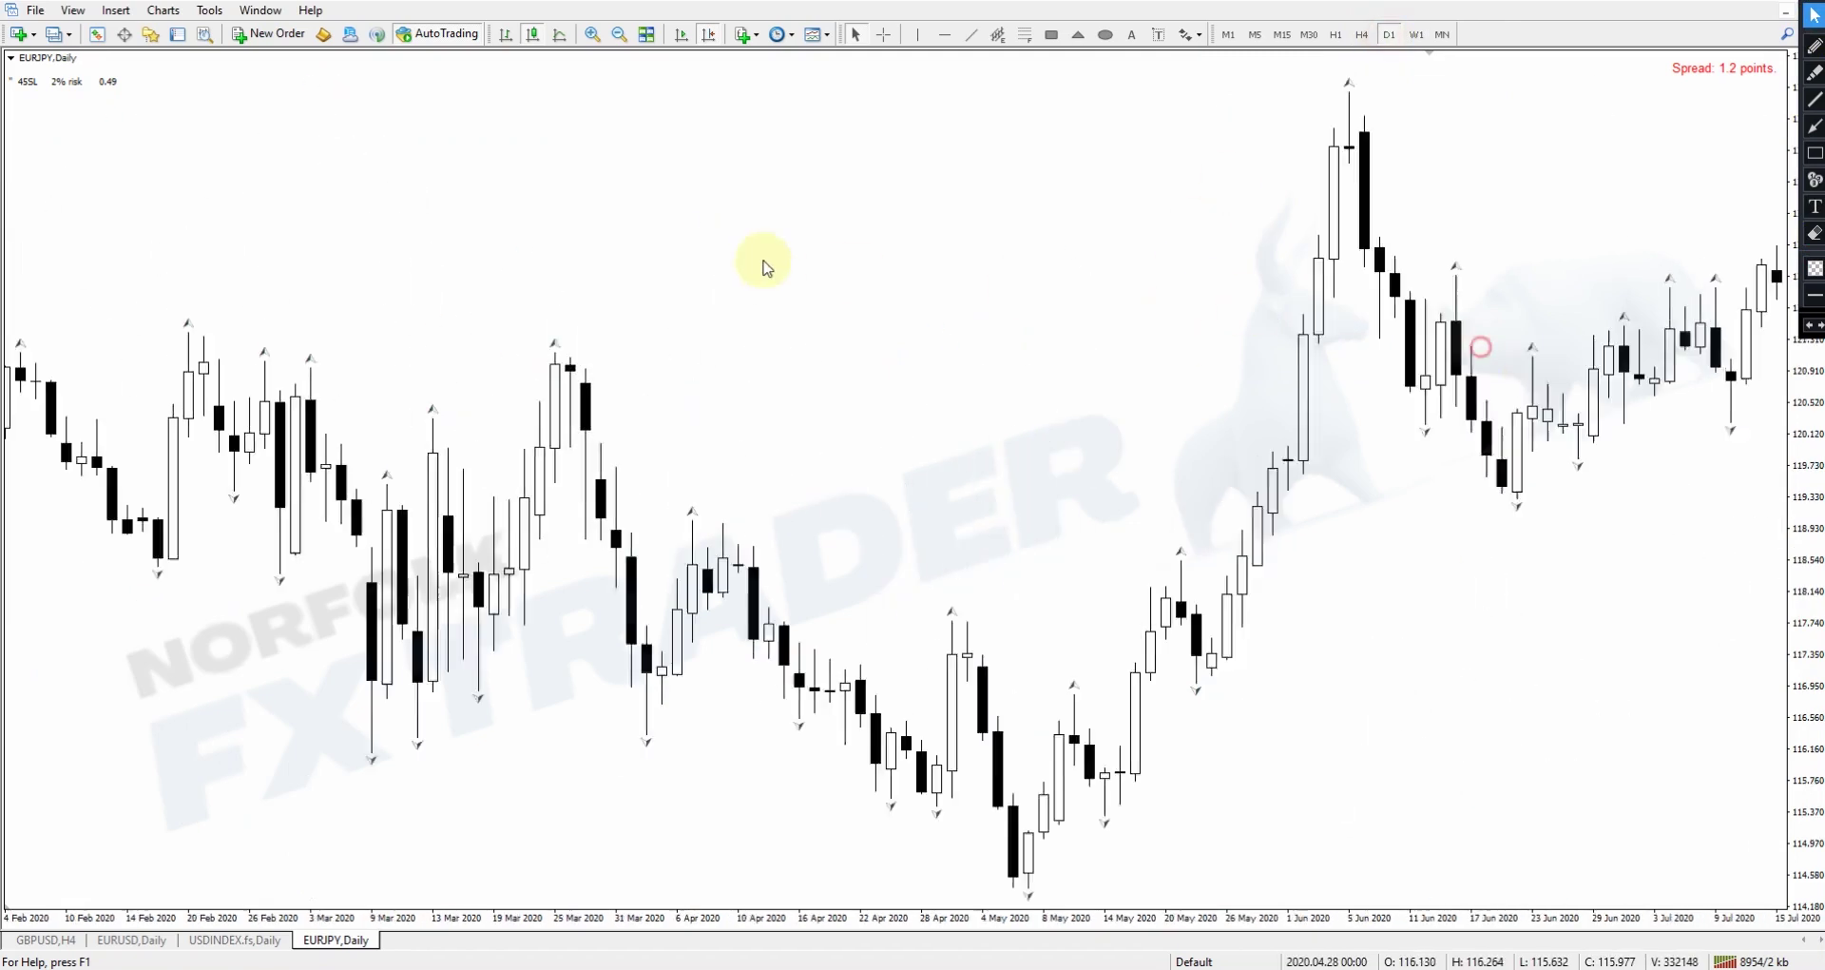
left_click(680, 38)
scroll(1050, 375, "up", 5)
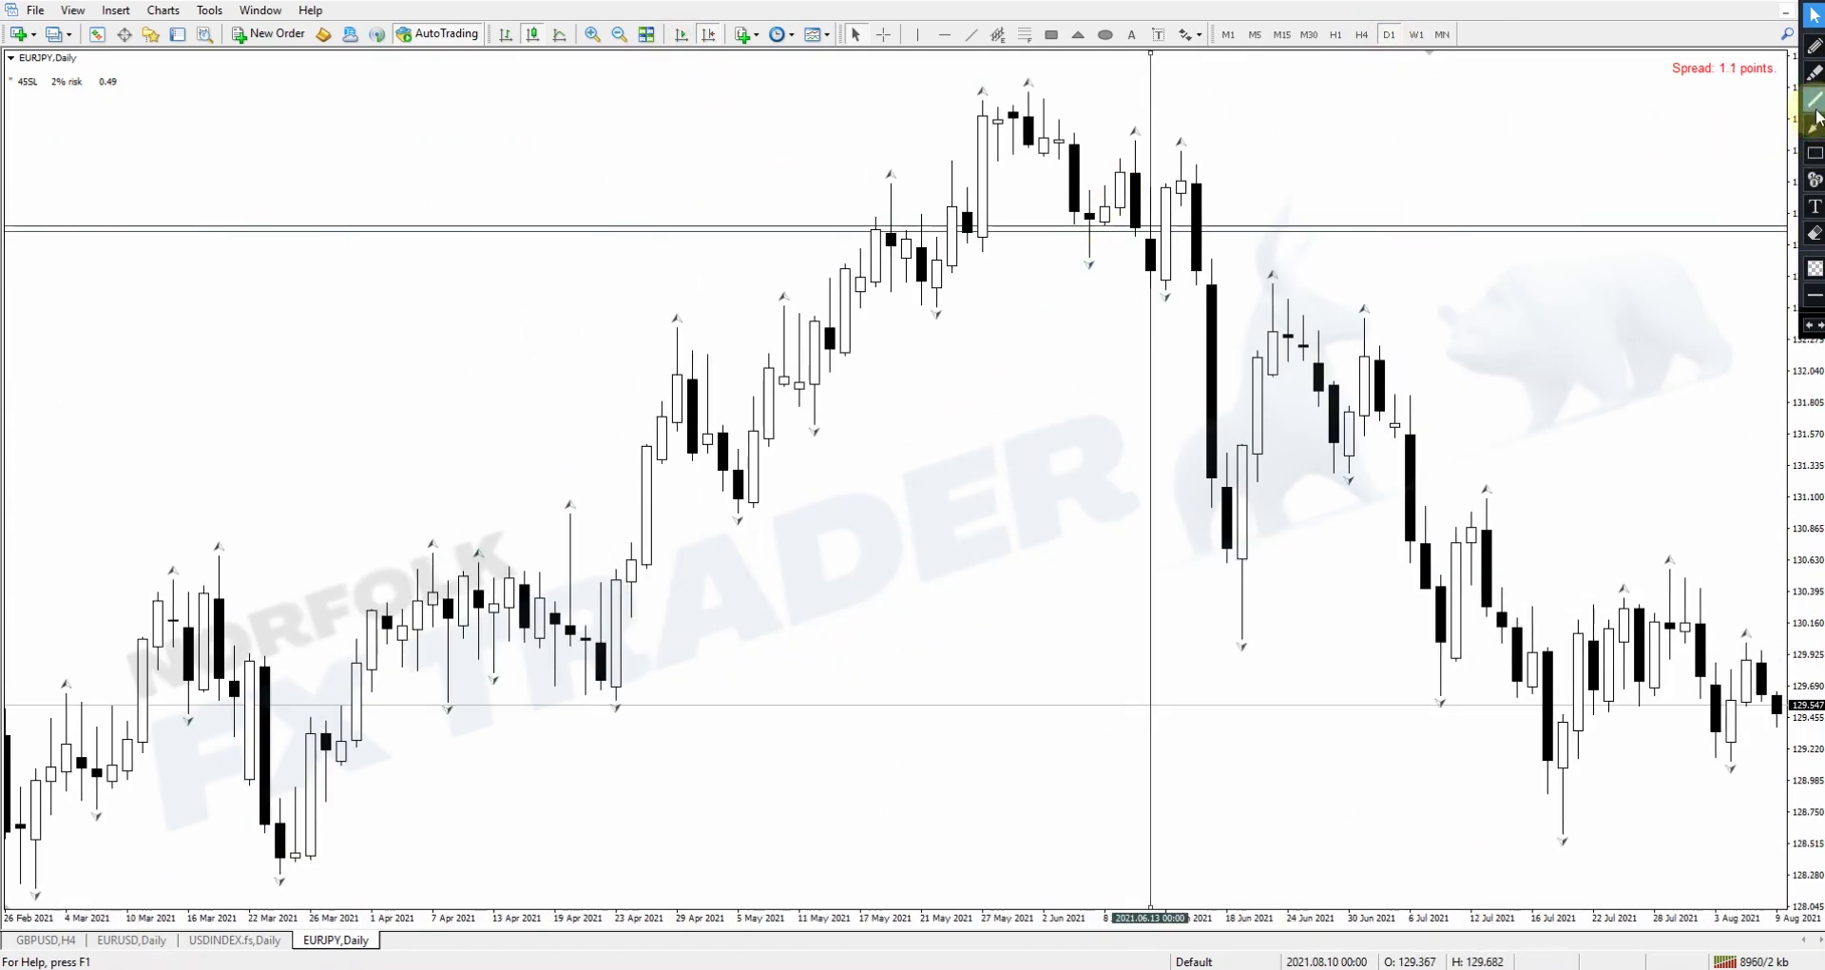
left_click(1815, 99)
left_click_drag(938, 307, 1369, 307)
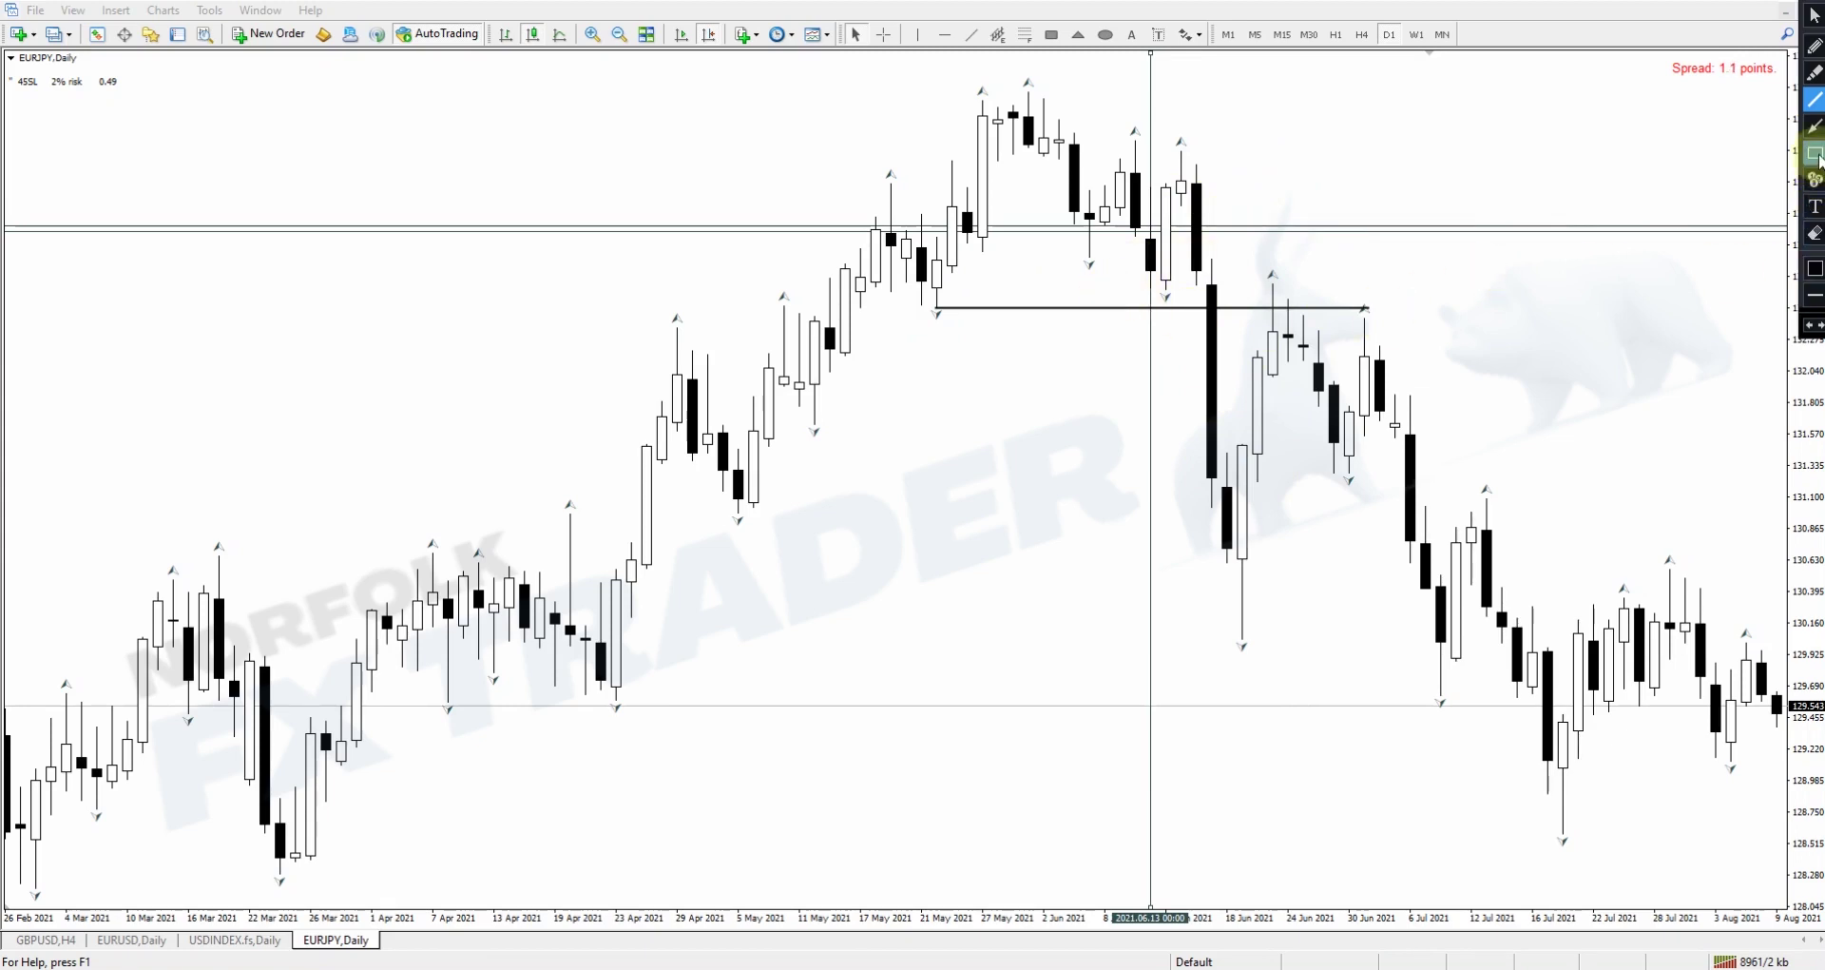
Step: Point a red arrow at the late May 2021 swing low, draw another down the mid-June sell-off, and remove the sell-off arrow
left_click(1815, 125)
left_click_drag(968, 390, 944, 318)
left_click_drag(1204, 171, 1241, 566)
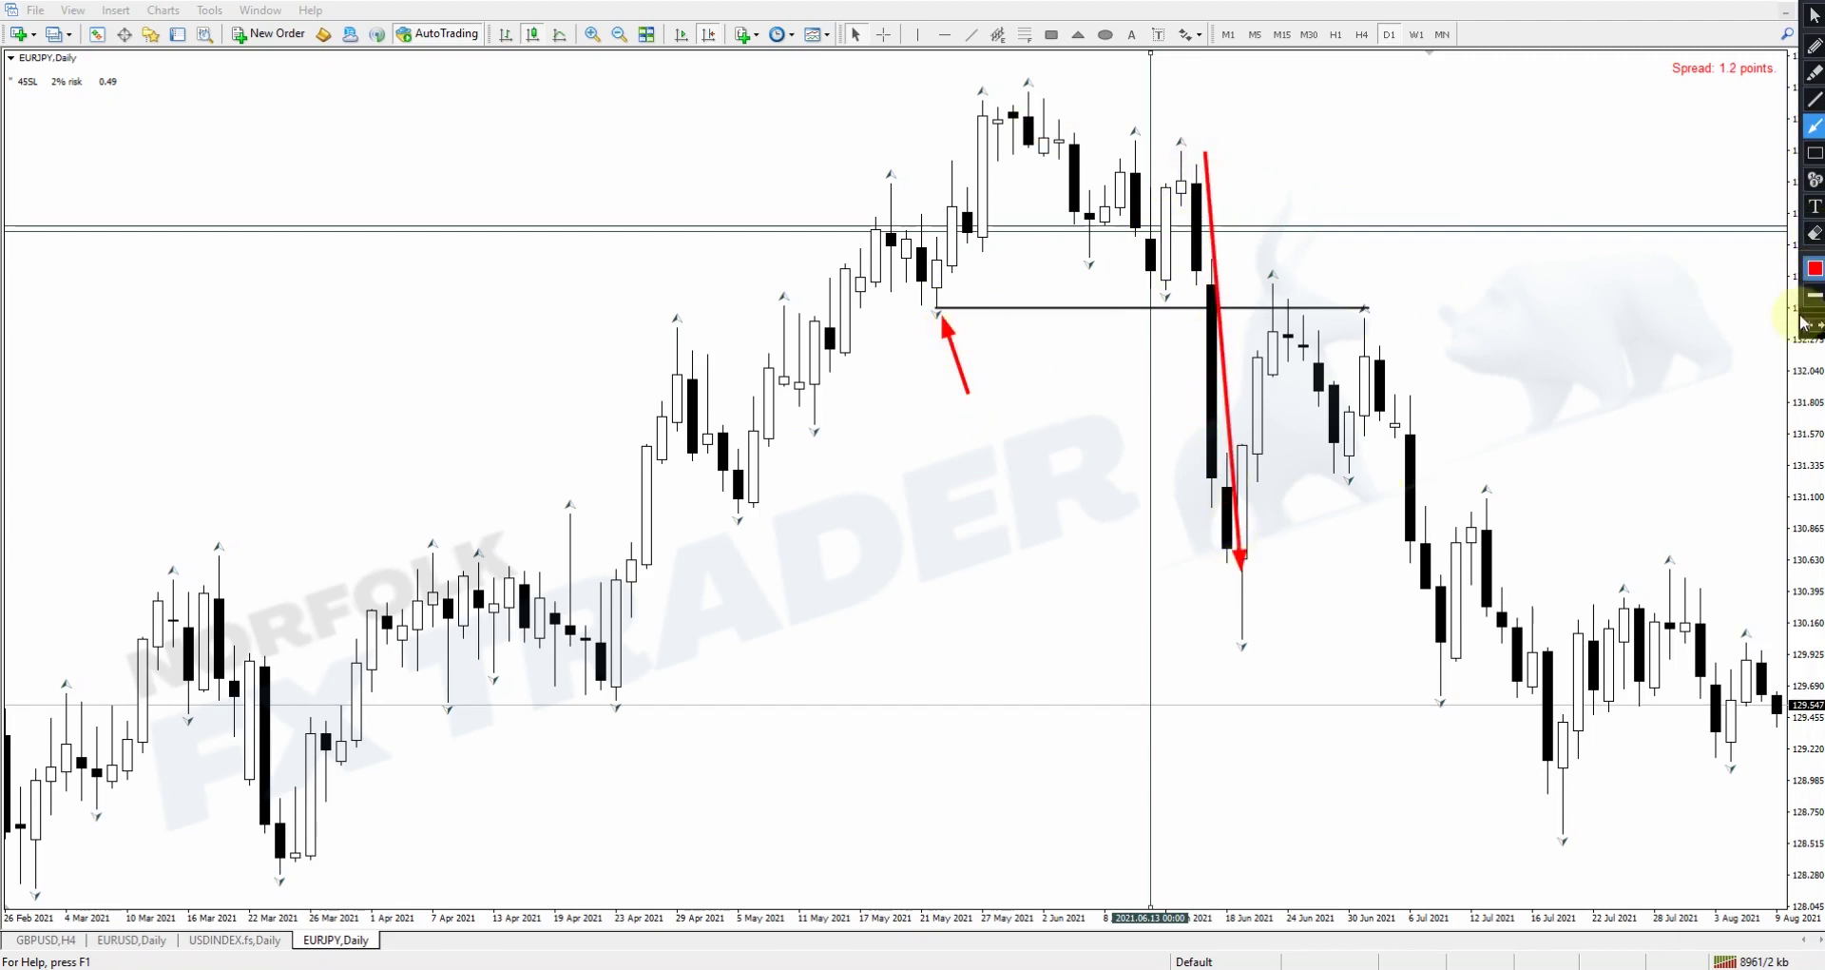
key("BackSpace")
Step: Draw two teal rectangles from the mid-June 2021 sell-off into July, one above the broken low and one around the late June retest
left_click(1814, 154)
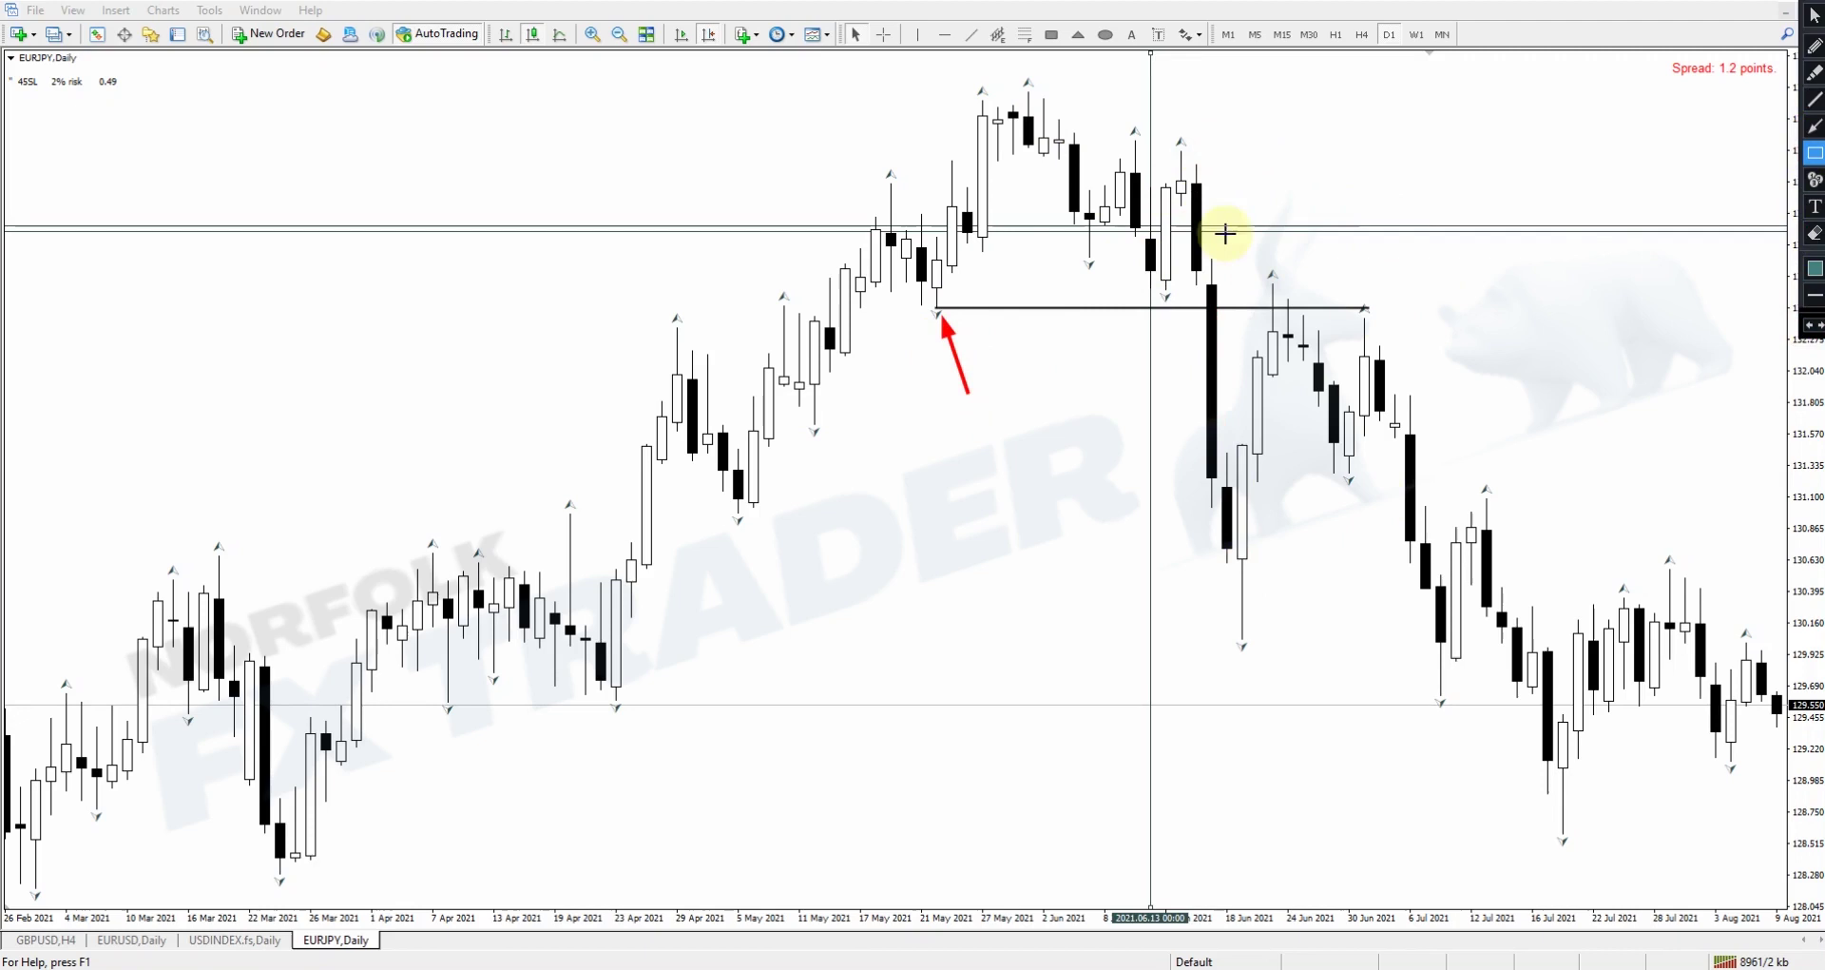
left_click_drag(1182, 203, 1469, 256)
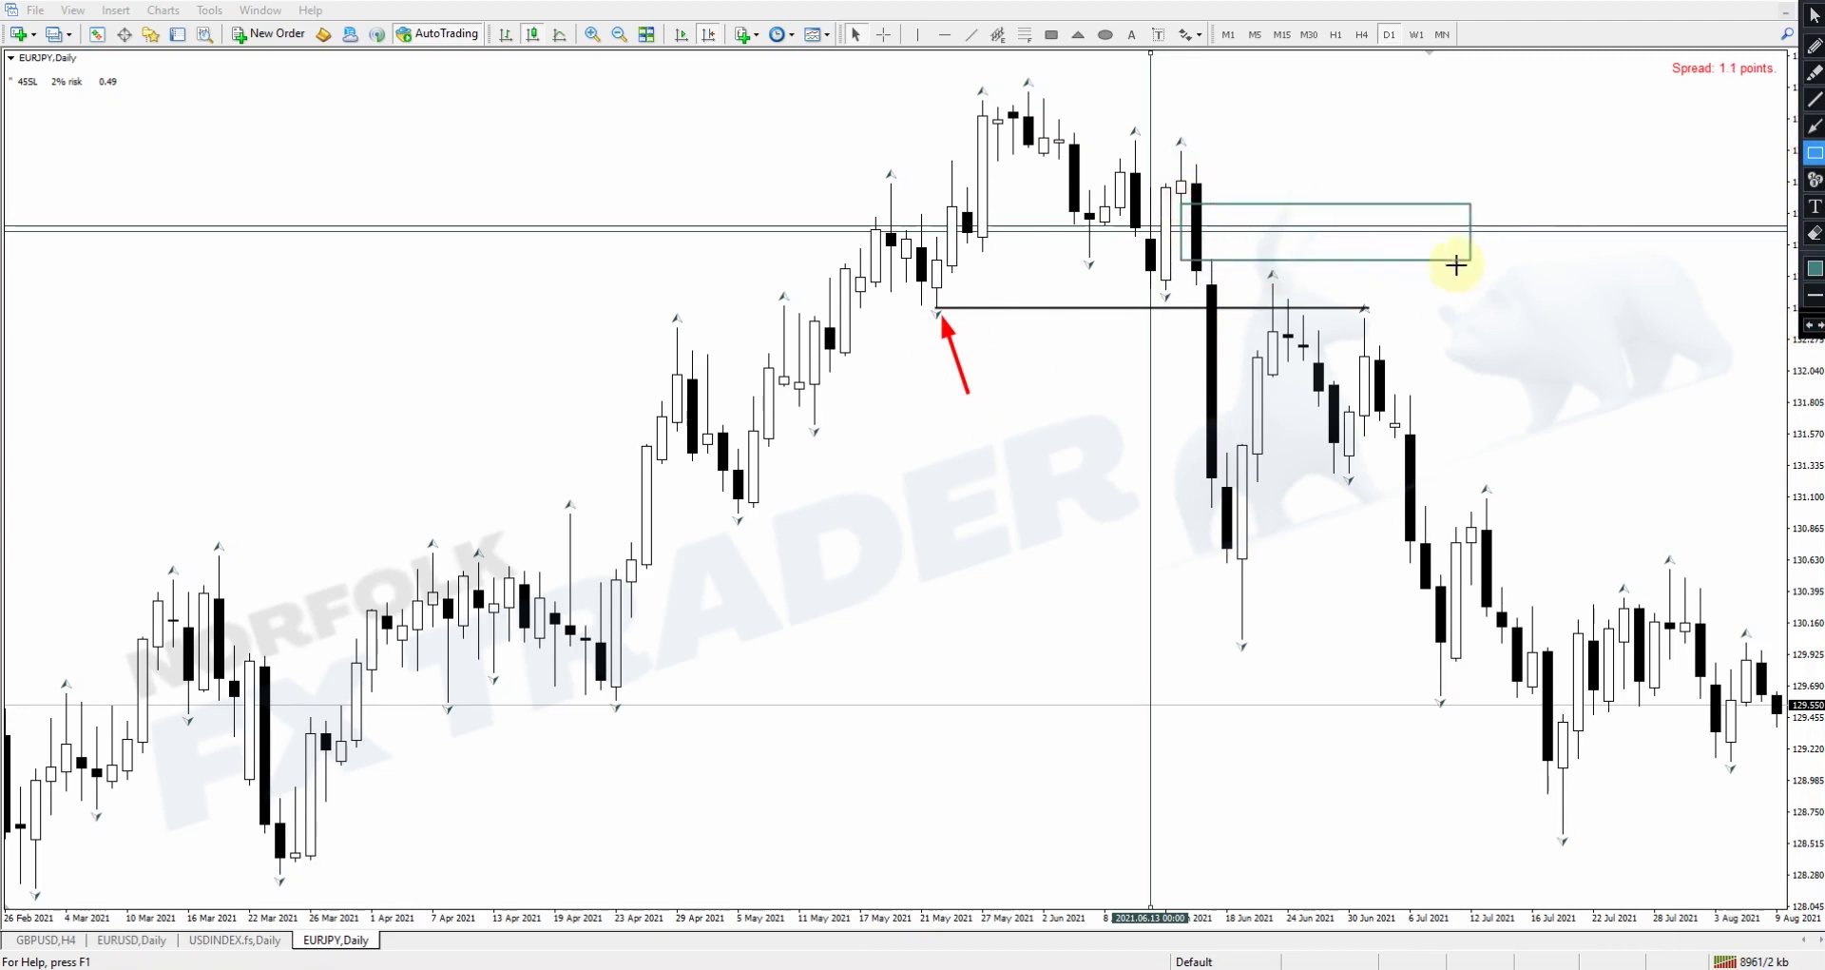
left_click_drag(1197, 283, 1475, 450)
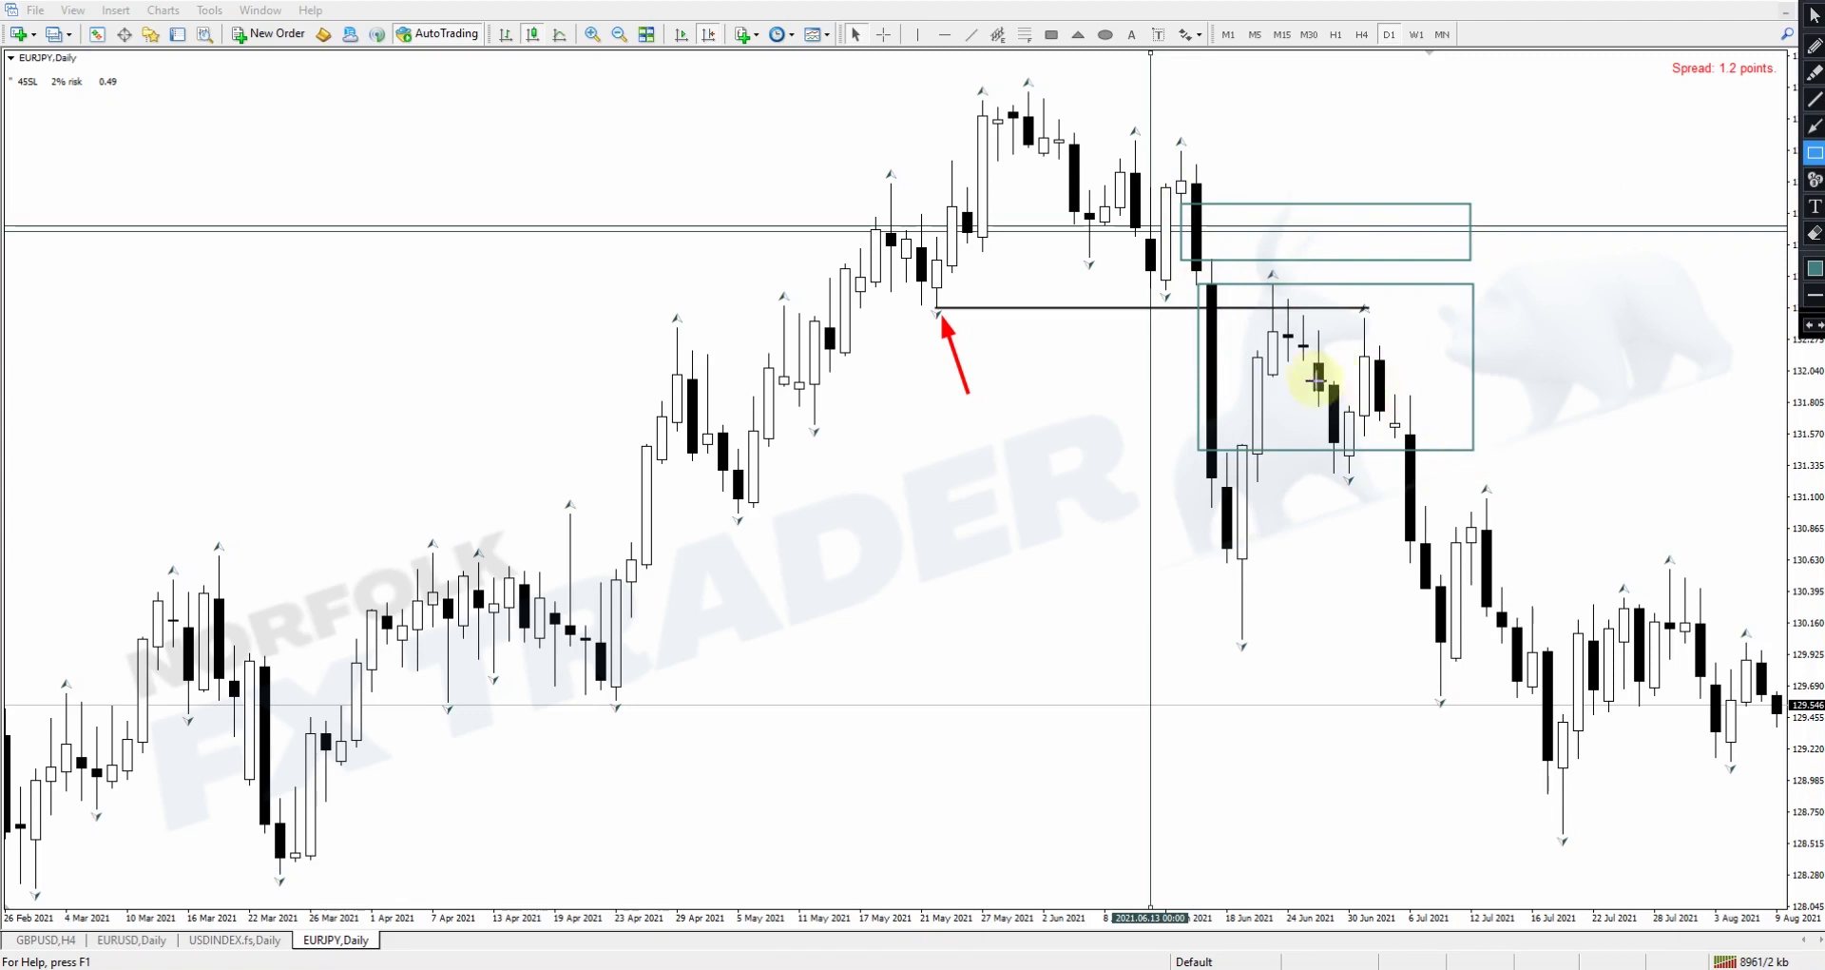
Step: Mark the rally to the late June 2021 high and the following decline with red arrows, then erase all drawn annotations
left_click(1814, 125)
left_click_drag(1254, 631, 1272, 278)
mouse_move(1308, 205)
left_mouse_down()
mouse_move(1279, 275)
mouse_move(1500, 721)
left_mouse_up()
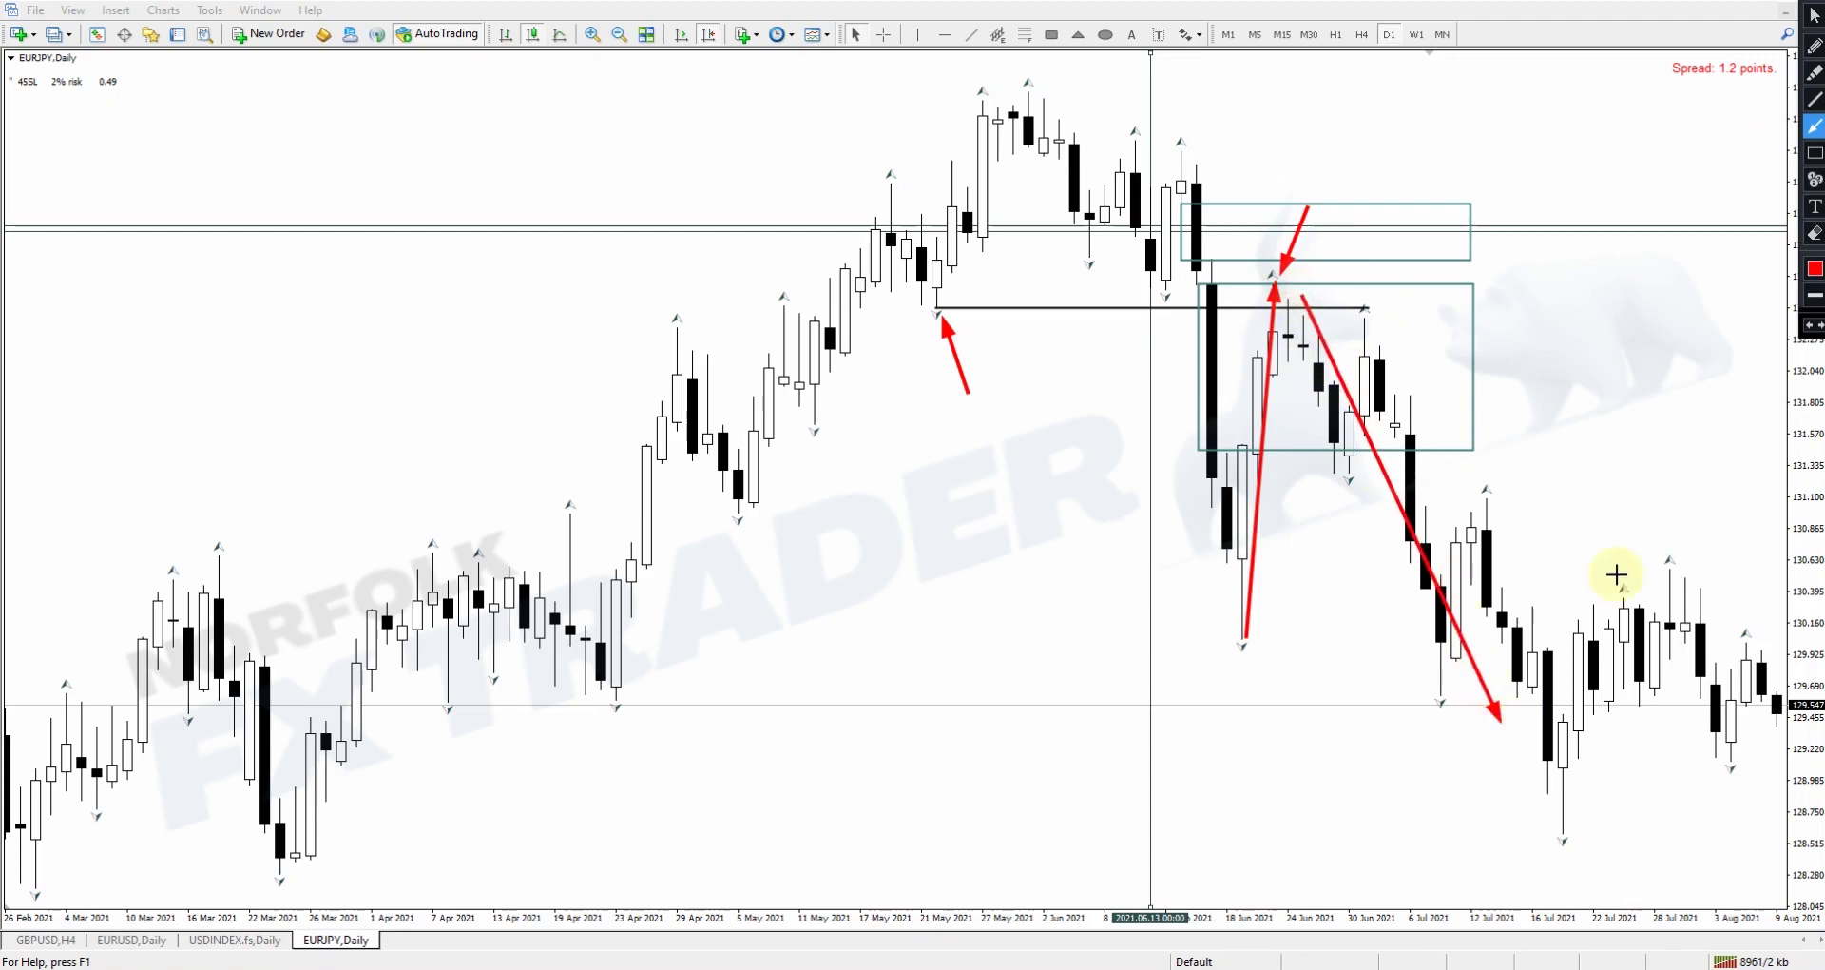
left_click(1815, 233)
left_click(1815, 15)
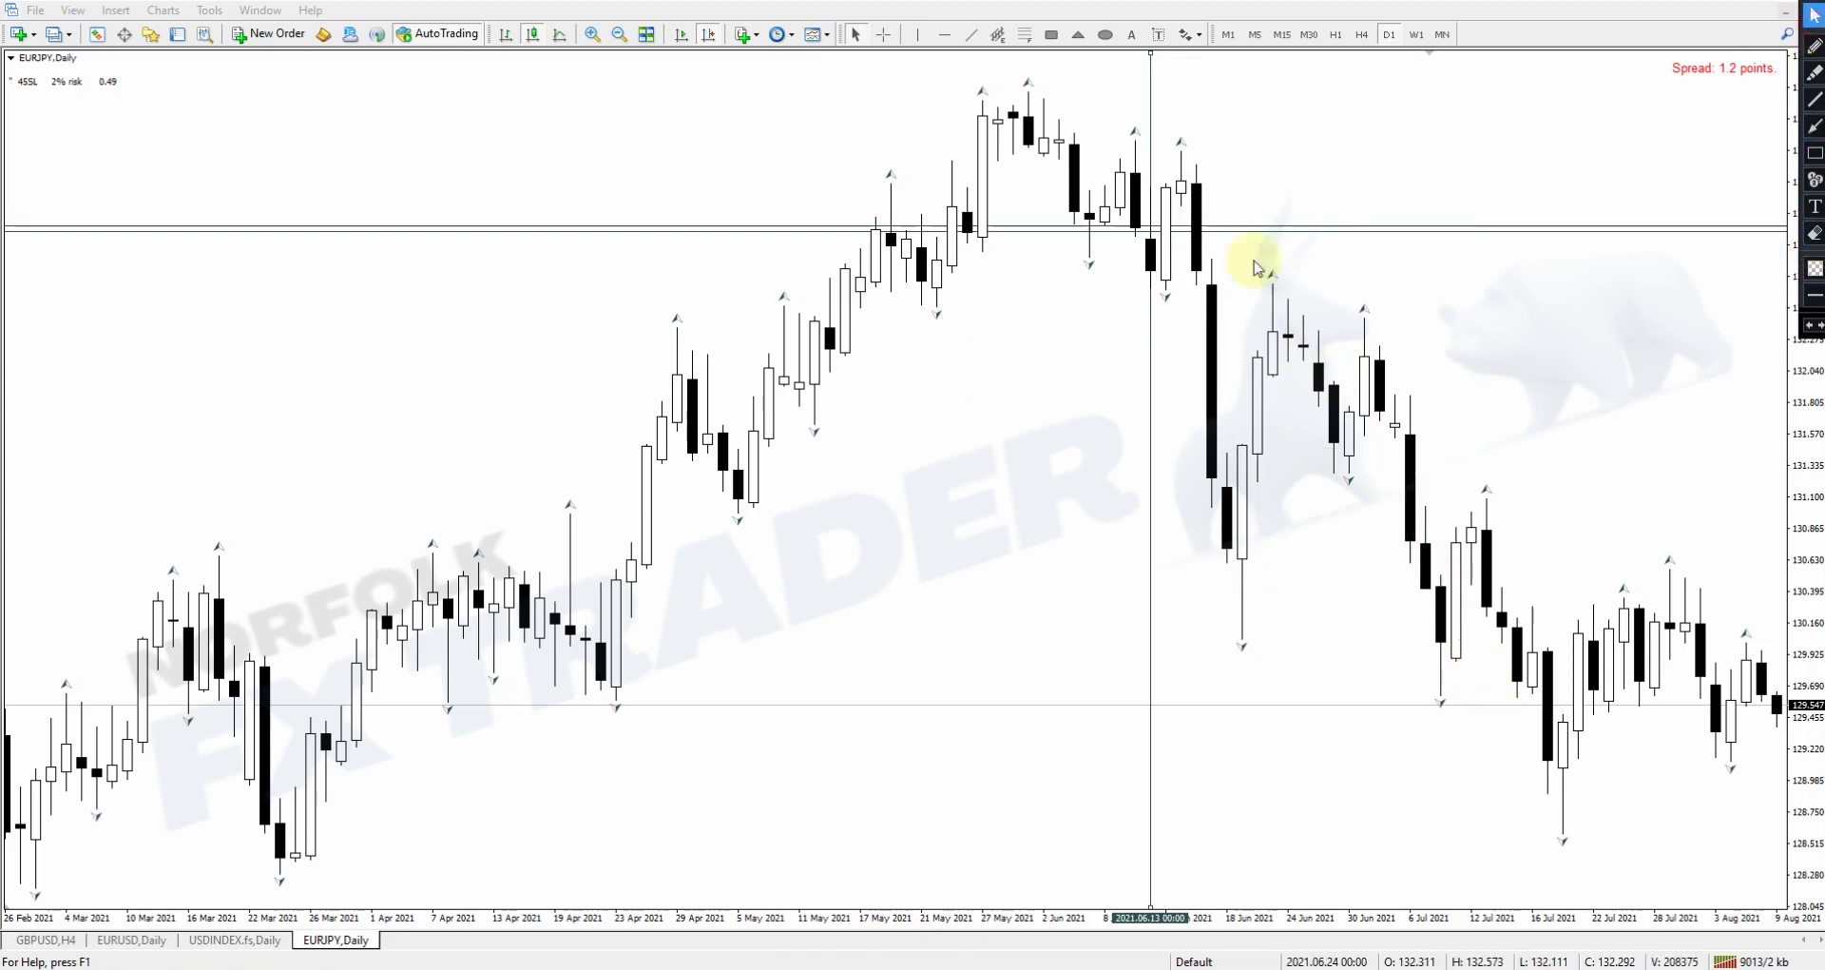
Step: Move the vertical line to the late June 2021 swing high and switch the chart to the H4 timeframe
left_click_drag(1161, 102, 1283, 162)
left_click(1360, 35)
scroll(245, 111, "up", 10)
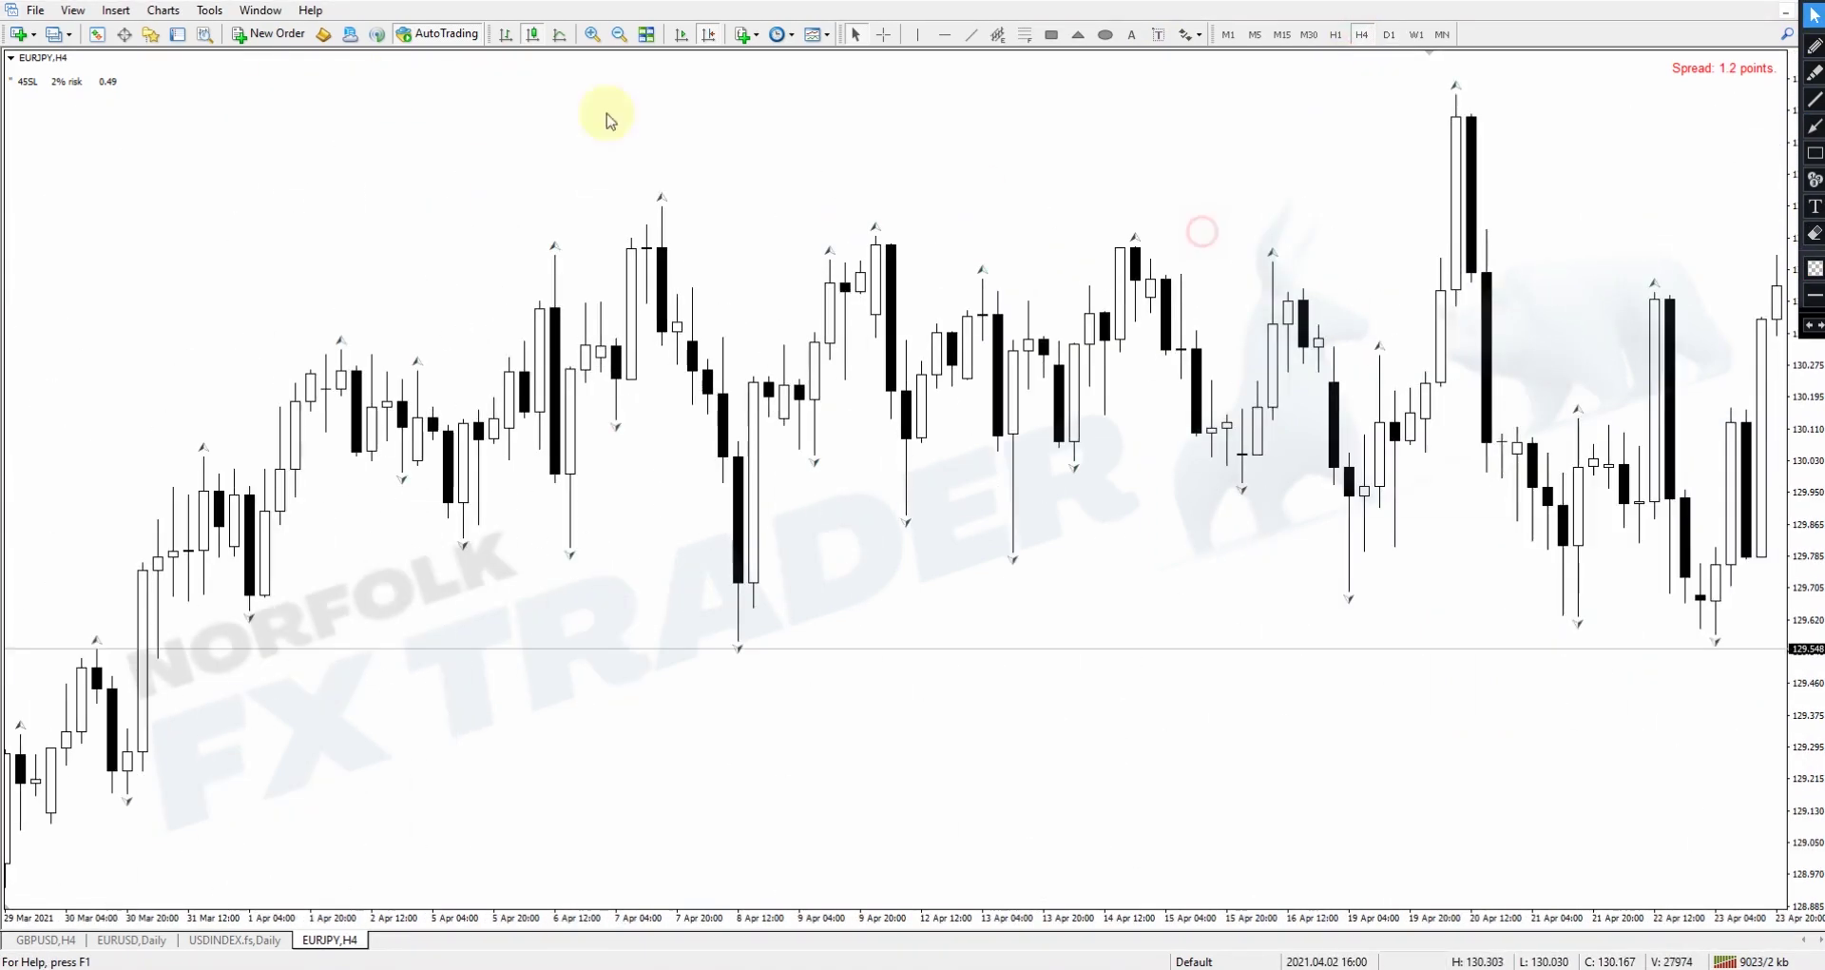
Step: Go back to June 2021 on the H4 chart and align the vertical line with the swing high at 23 June 16:00
left_click(709, 34)
left_click_drag(435, 195, 1589, 326)
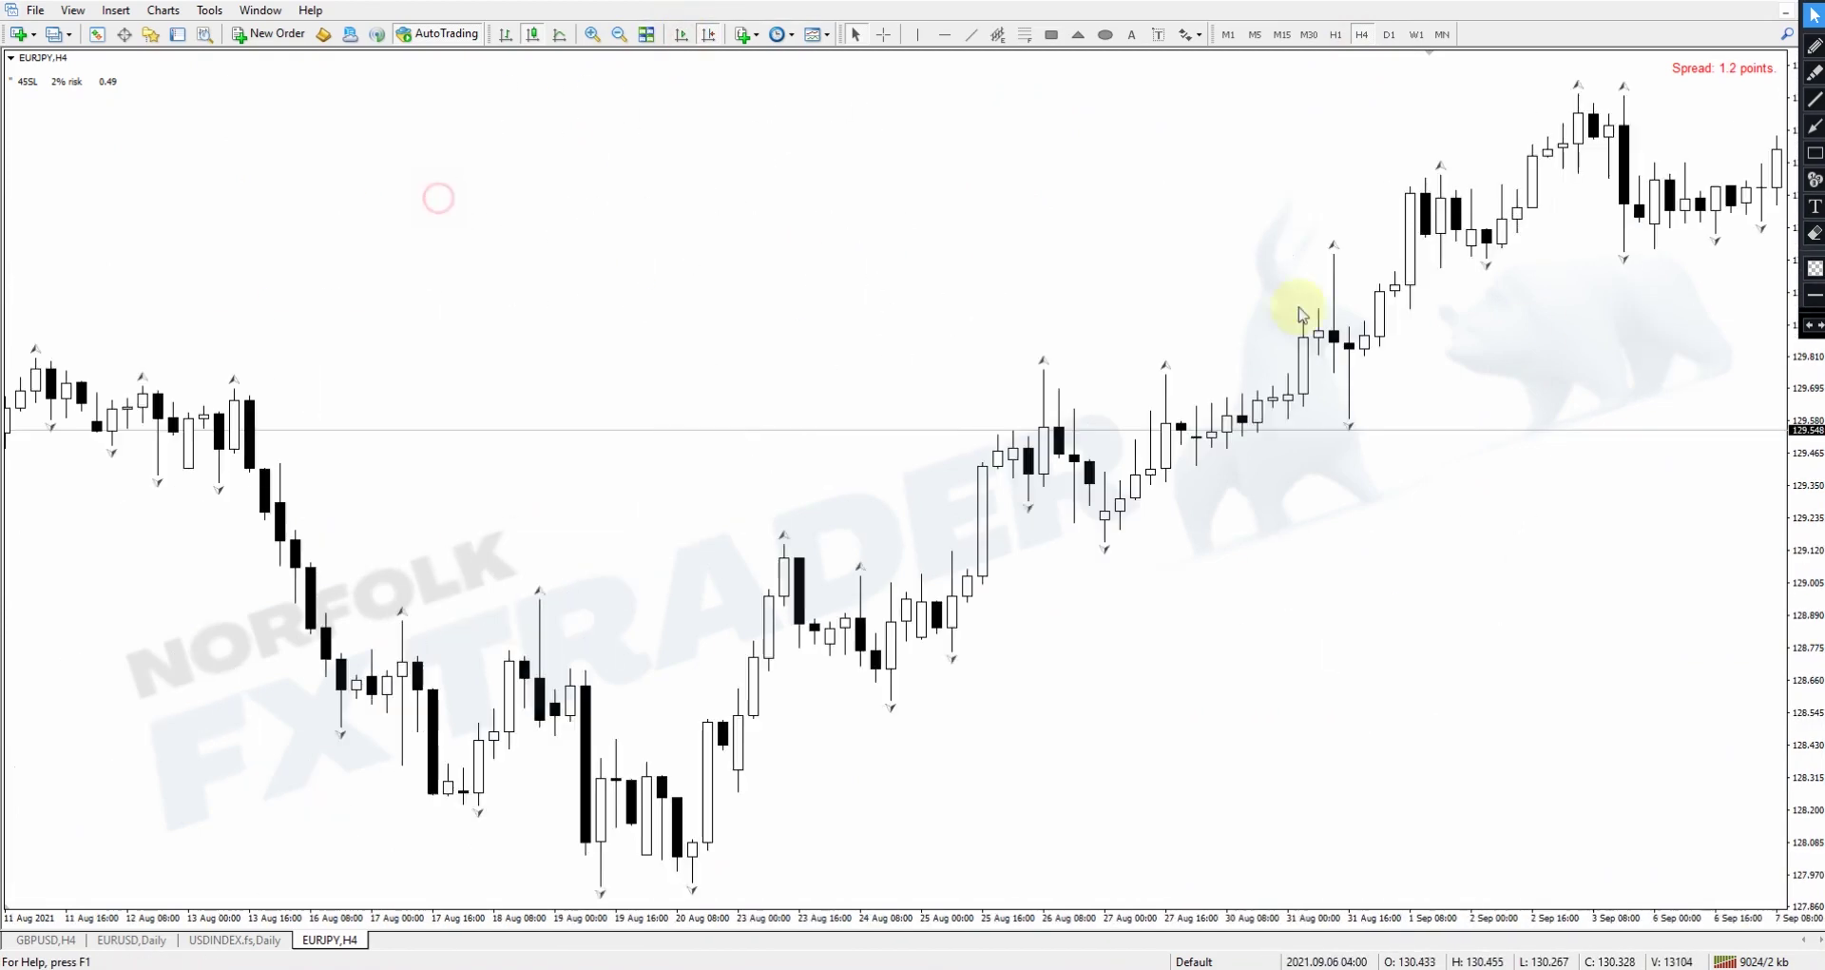
left_click_drag(658, 326, 1017, 344)
left_click(619, 35)
left_click_drag(772, 252, 1638, 371)
left_click_drag(1068, 339, 1671, 379)
left_click_drag(868, 385, 1458, 395)
left_click_drag(1002, 387, 1264, 408)
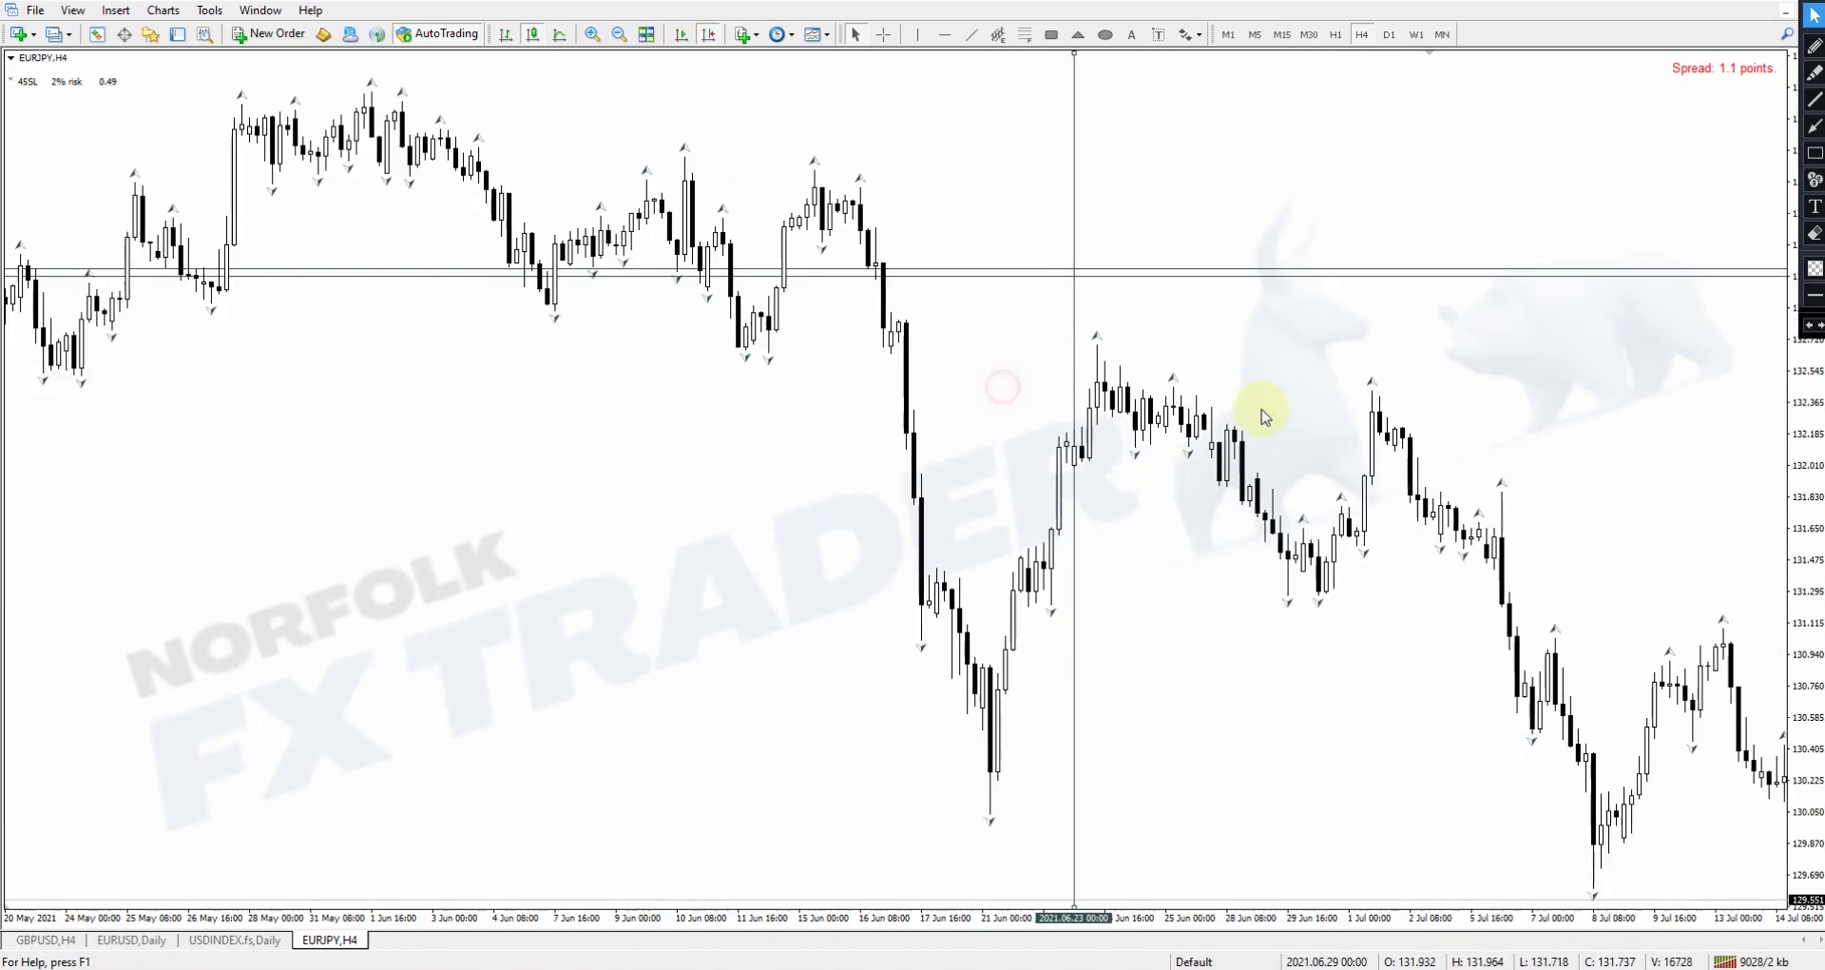
left_click_drag(1075, 285, 1124, 304)
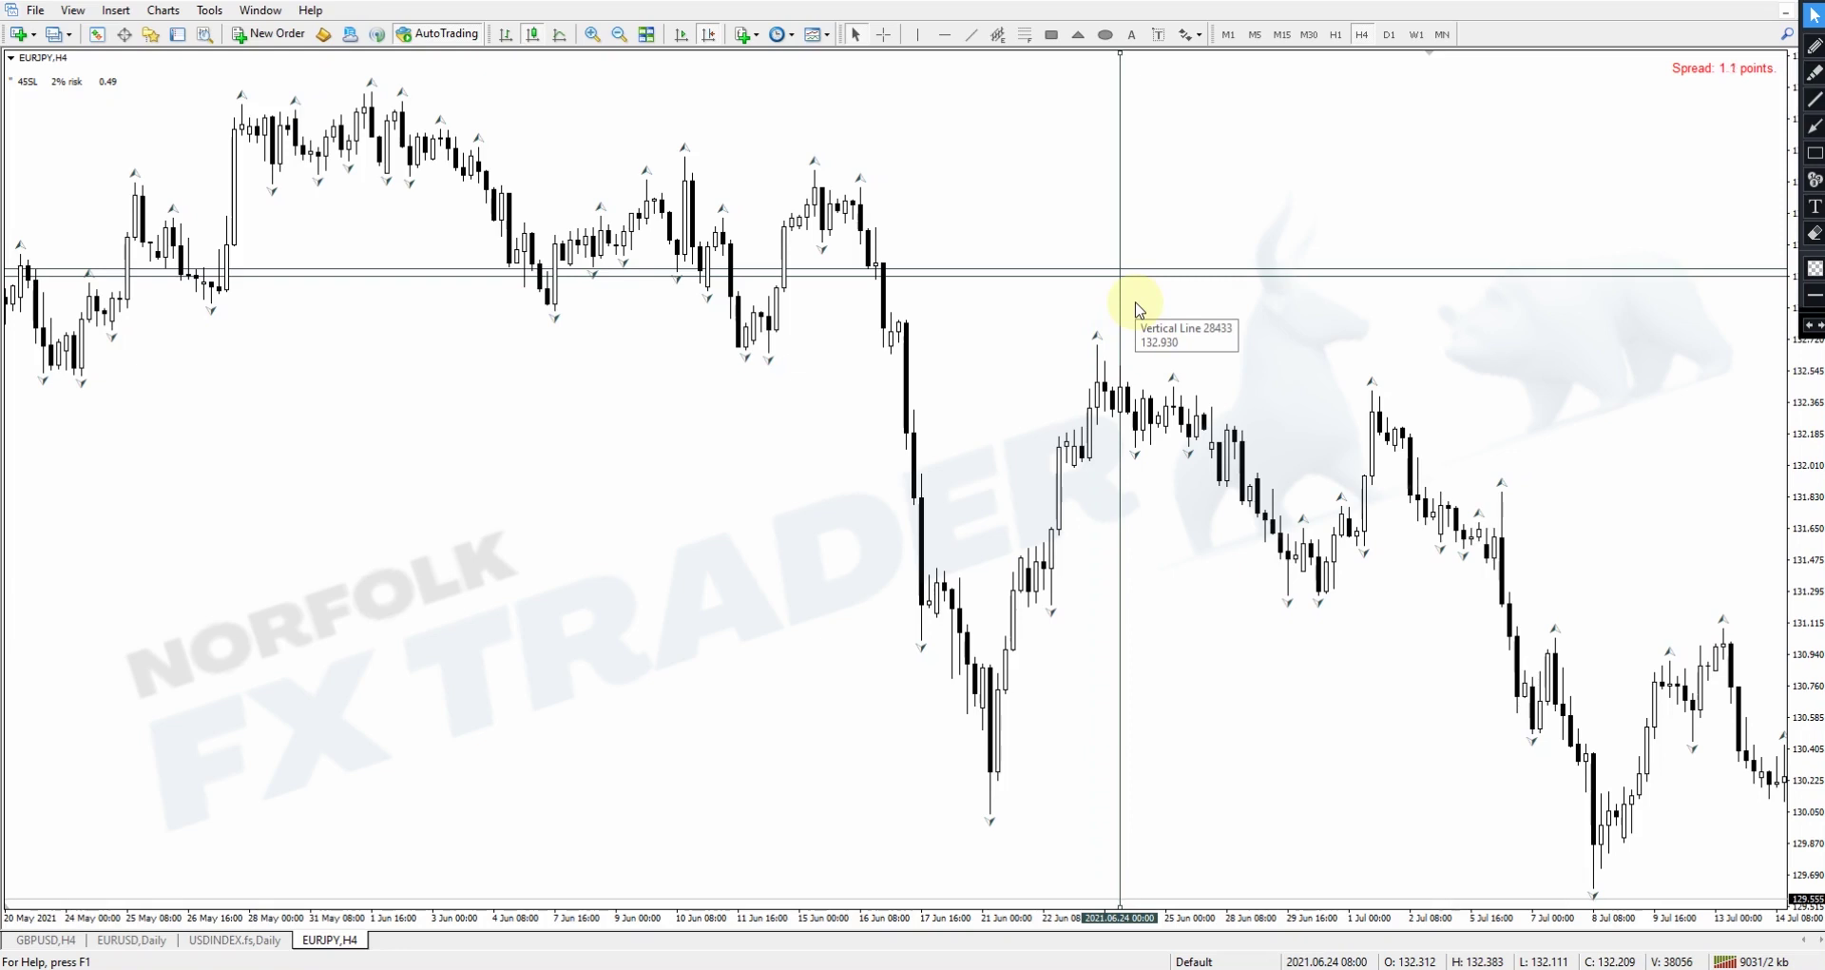
left_click_drag(1137, 303, 1108, 299)
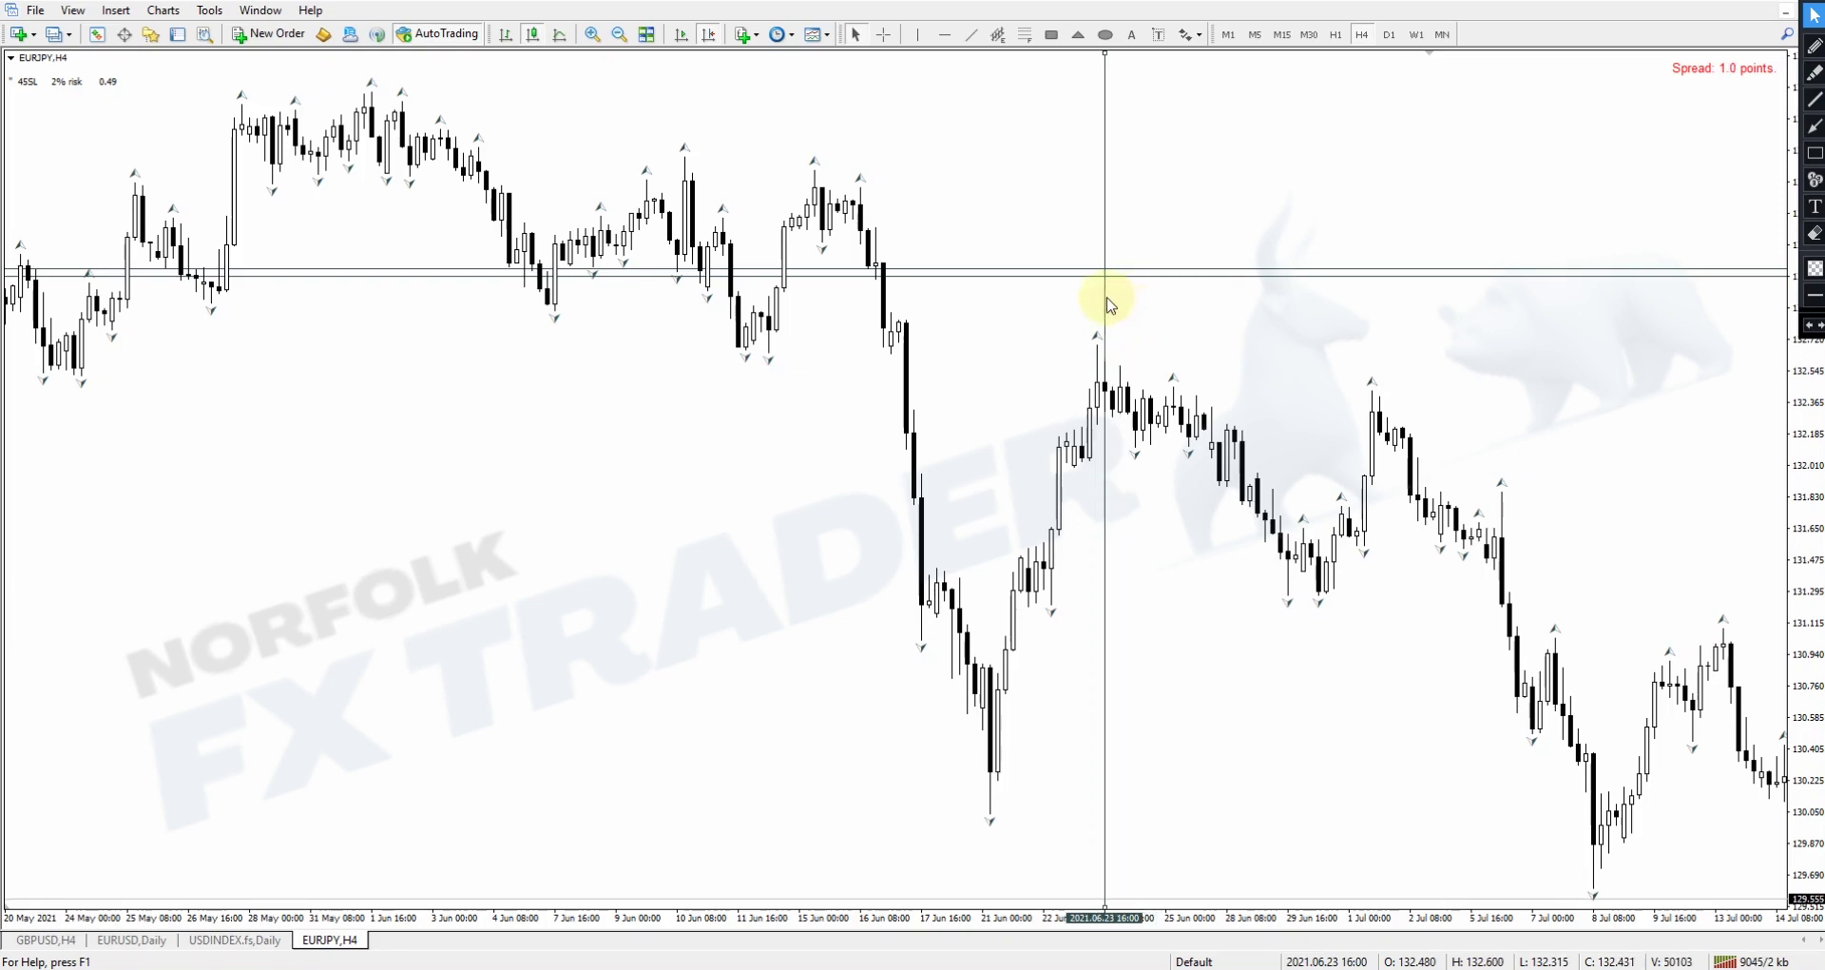
Step: Draw two teal rectangles from the mid-June sell-off across the late June high, and point a red arrow at the 23 June swing high
left_click(1815, 153)
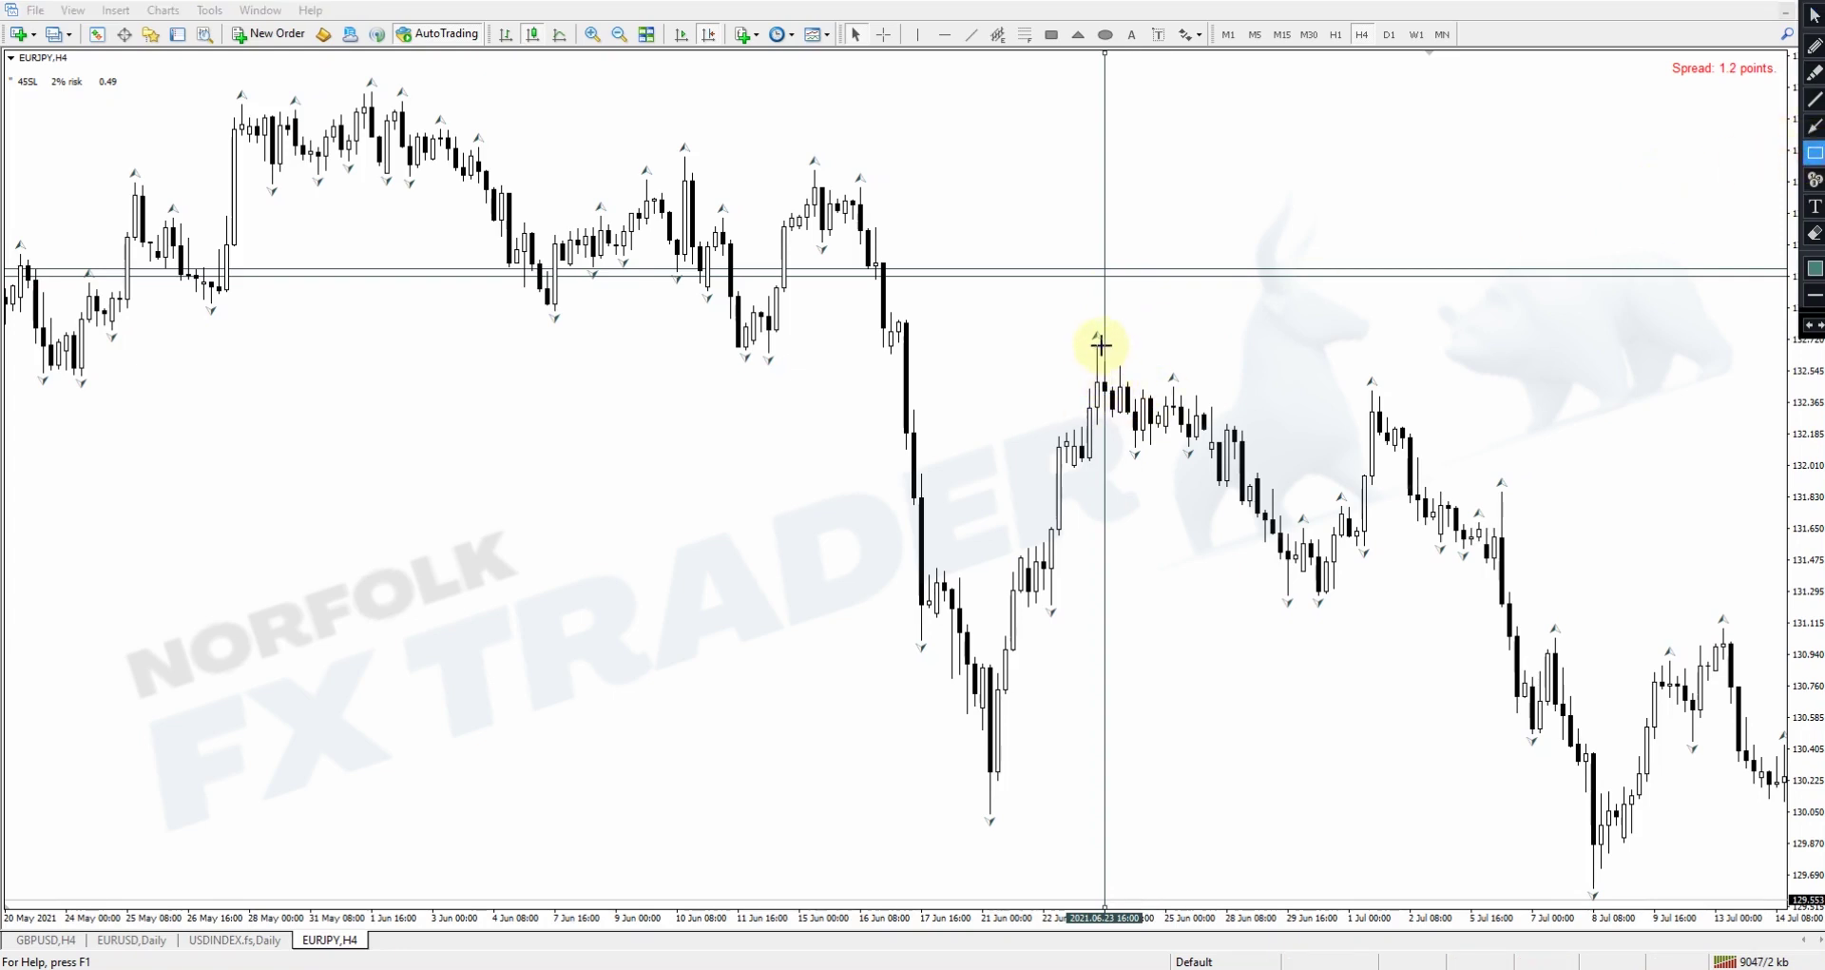
left_click_drag(883, 348, 1272, 313)
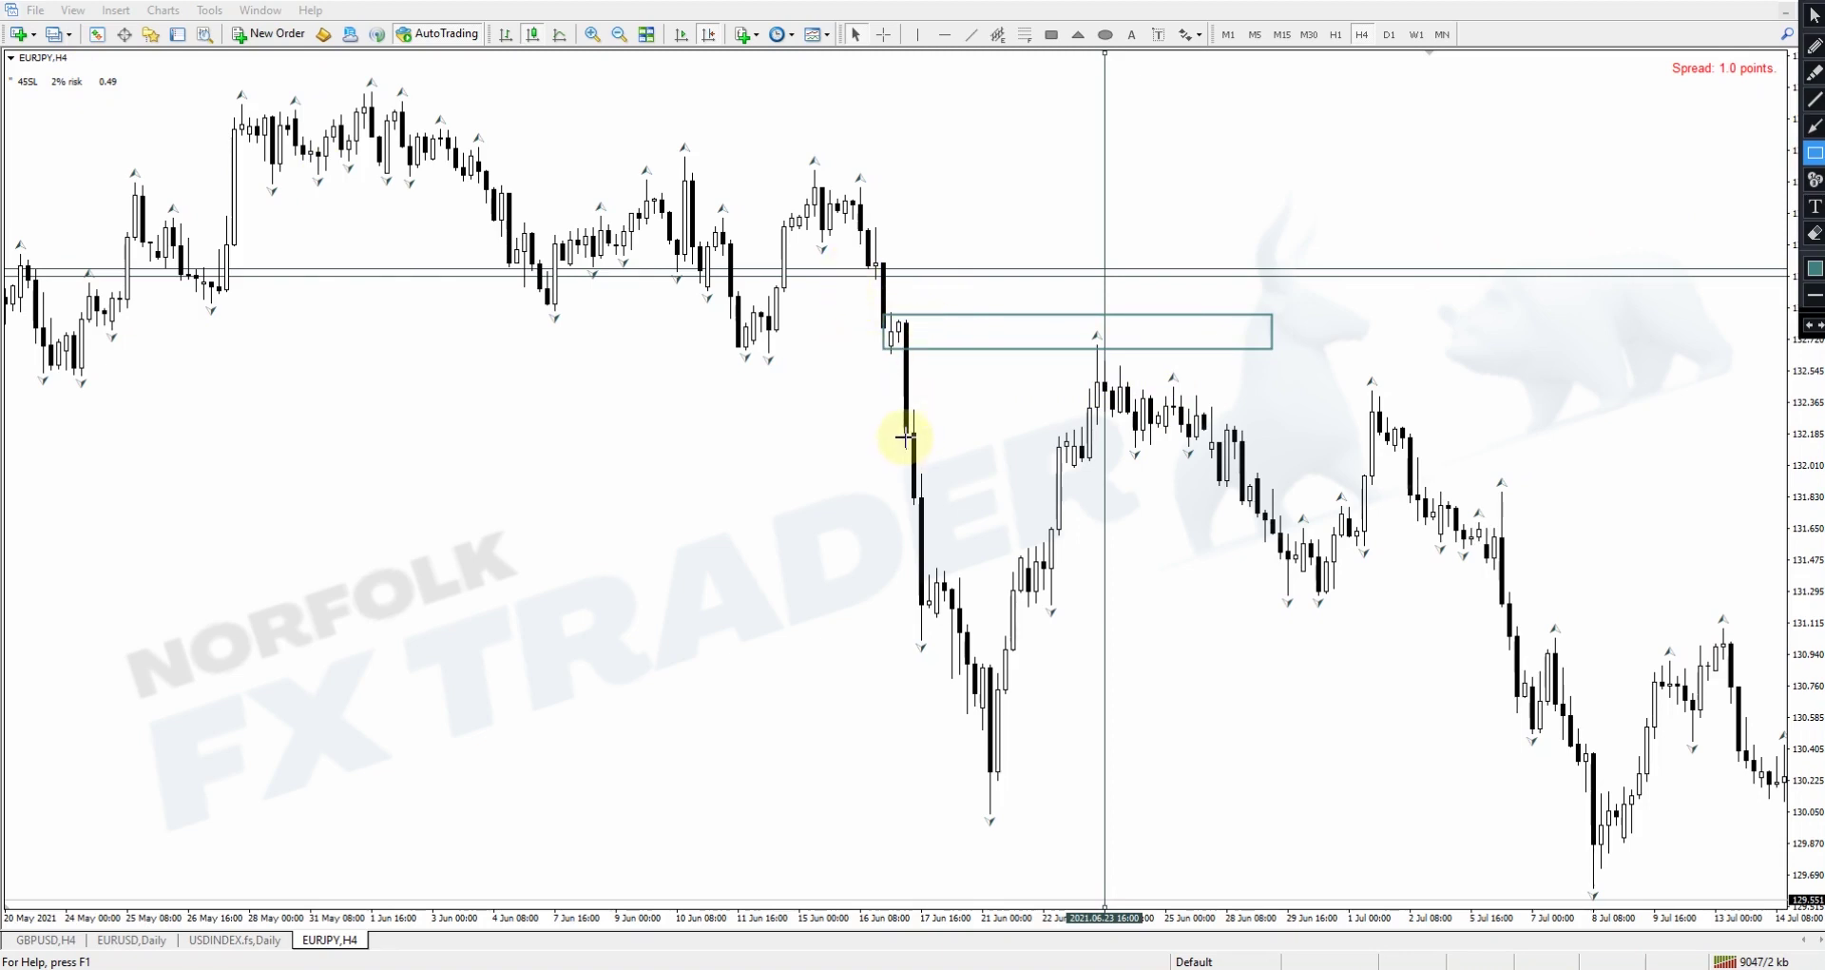
left_click(1815, 126)
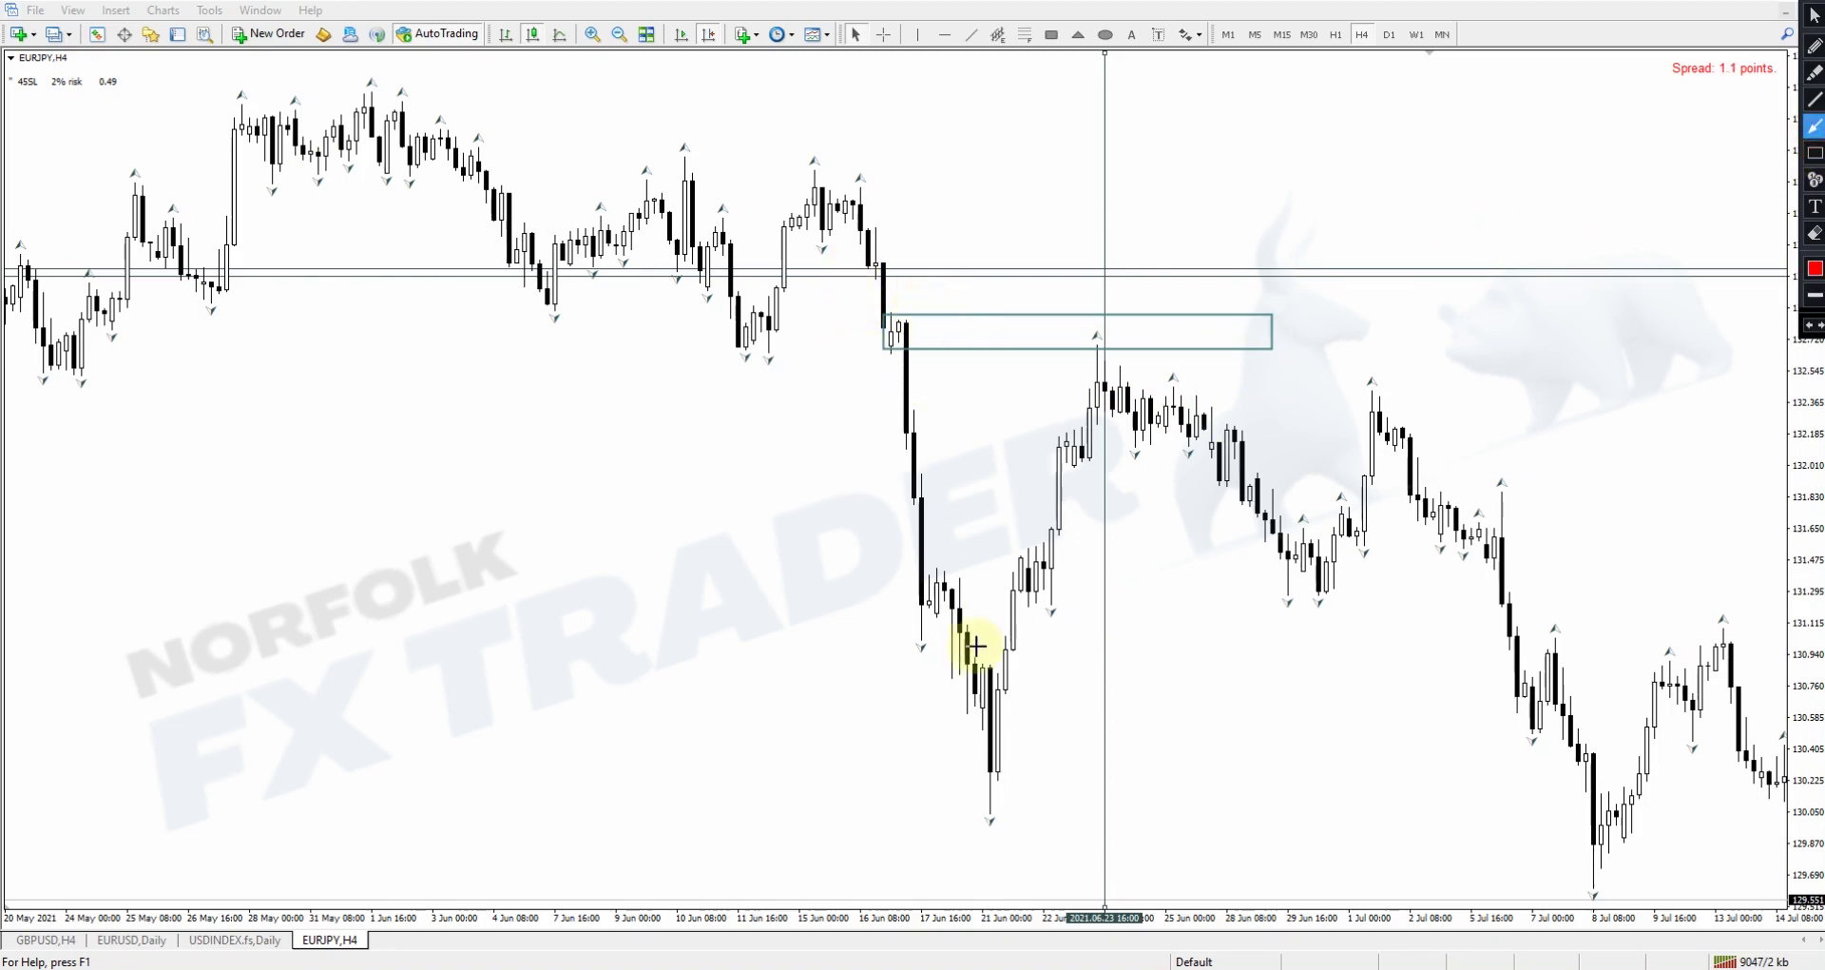
left_click_drag(1160, 257, 1110, 333)
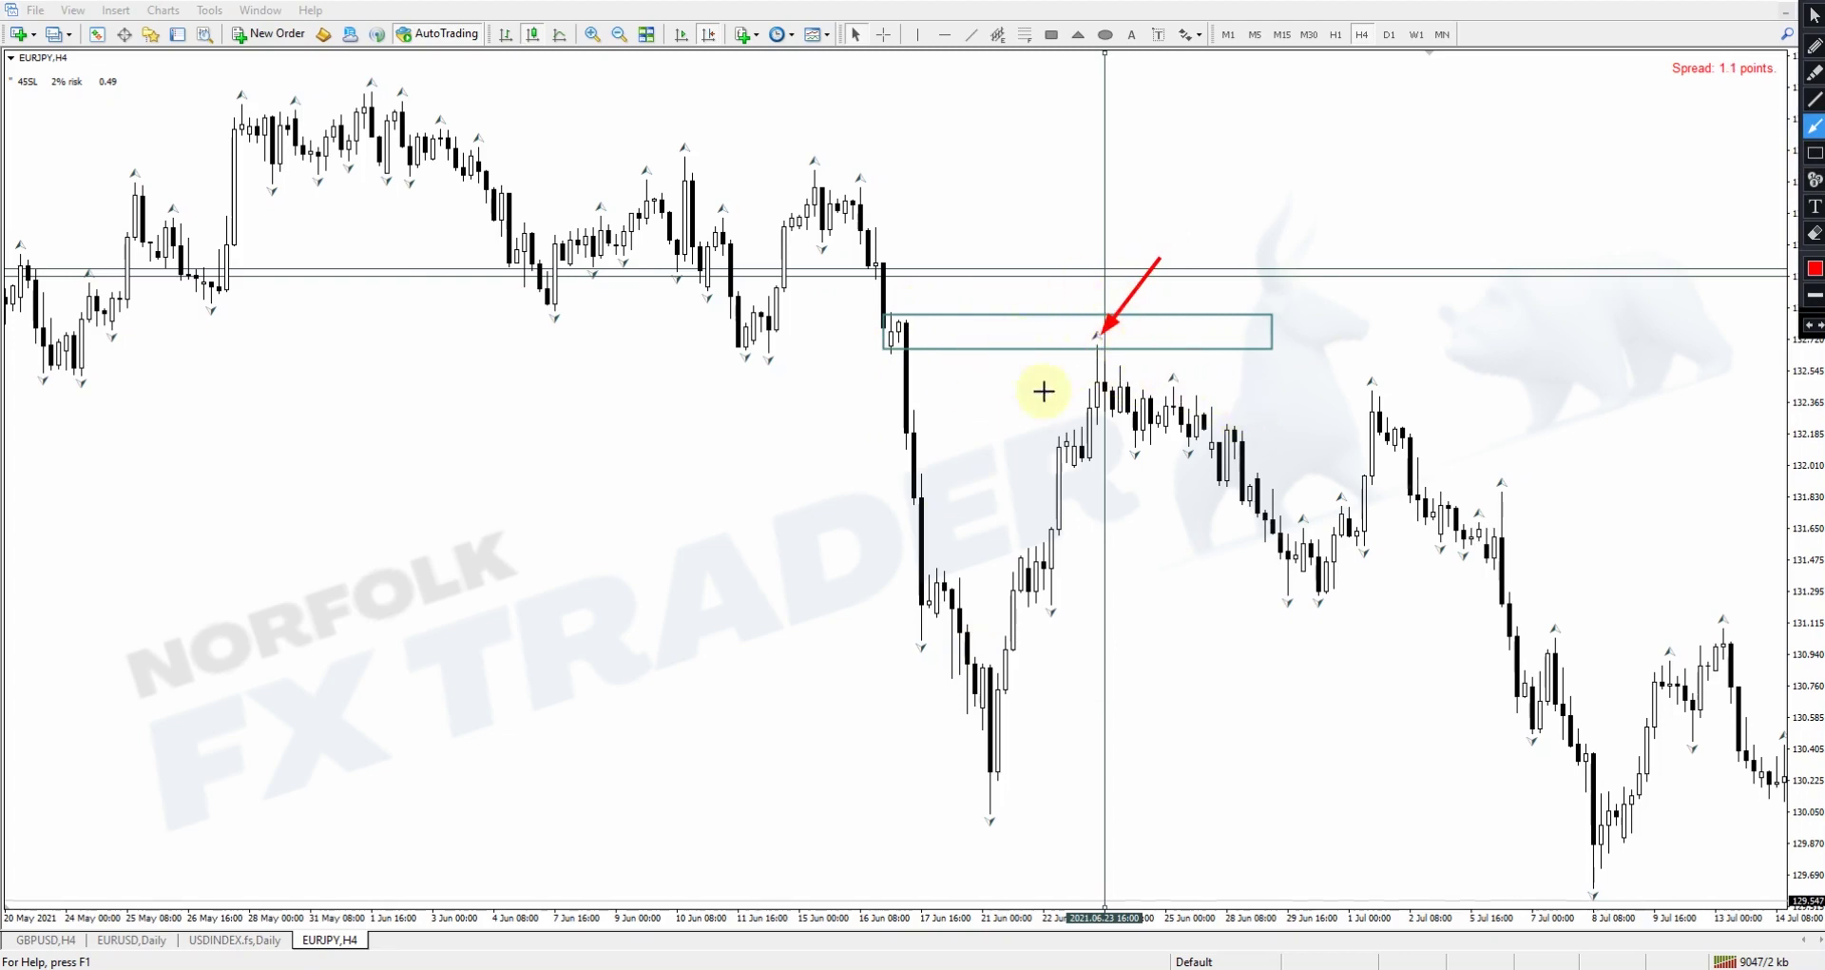
left_click(1815, 152)
left_click_drag(905, 344, 1270, 413)
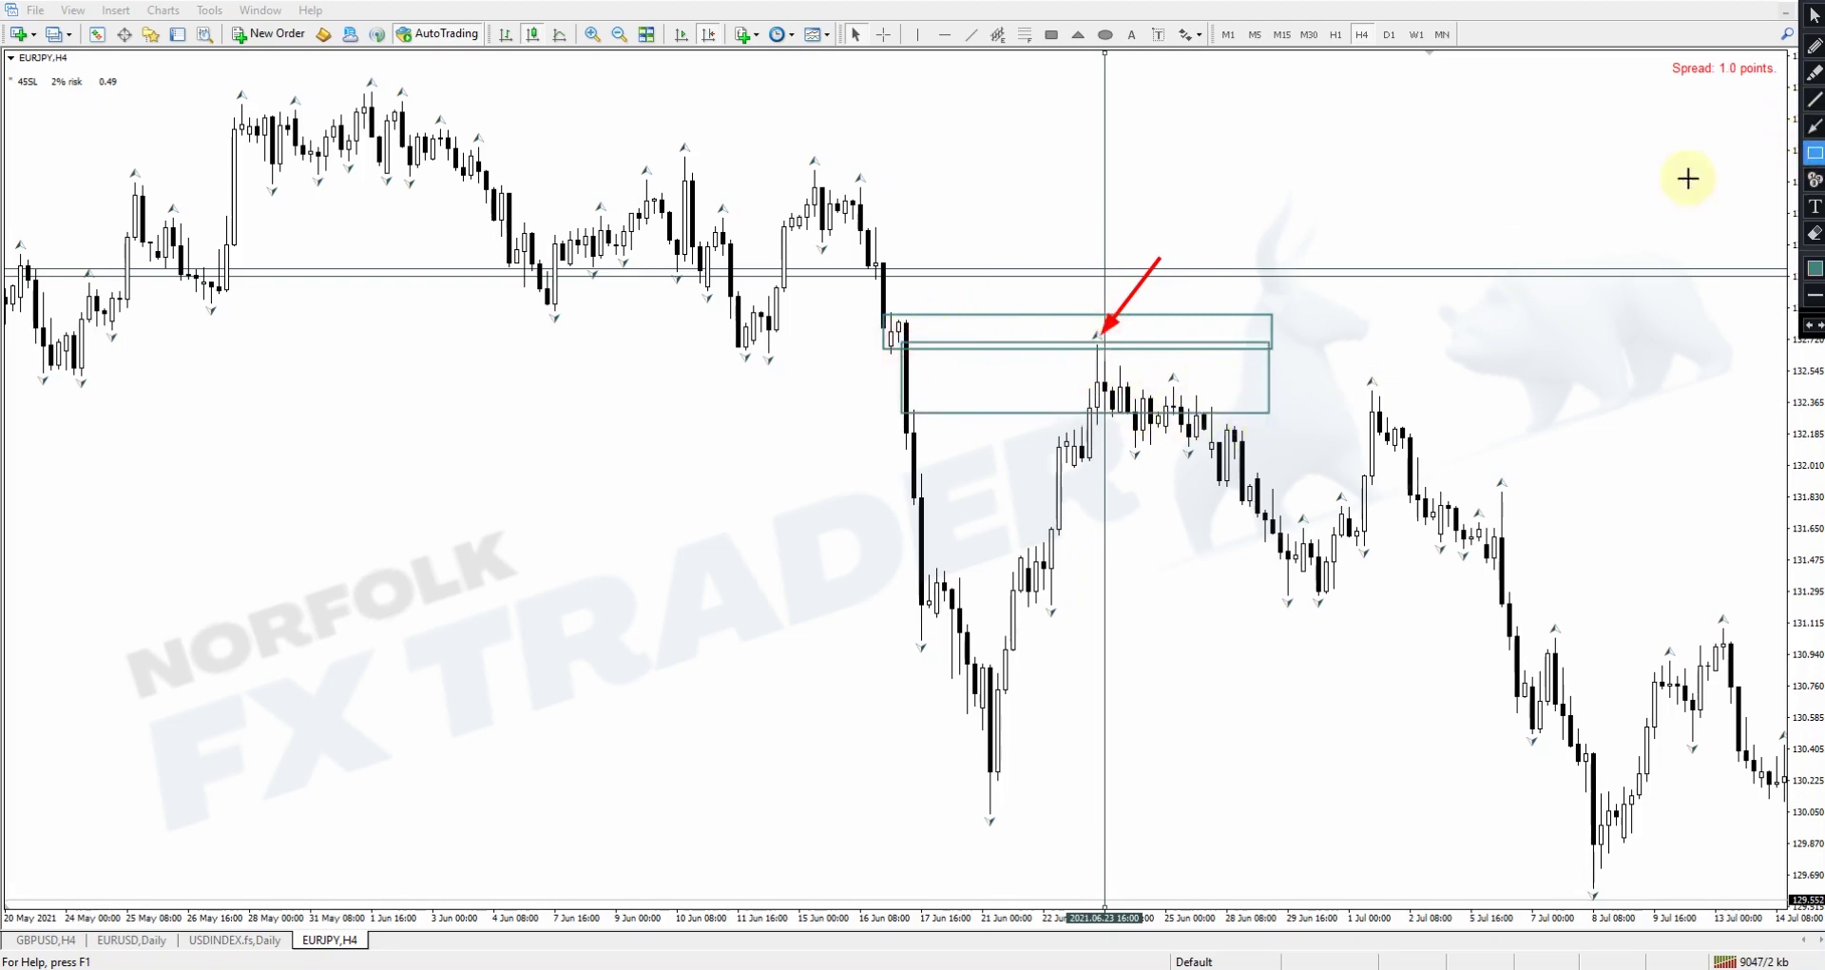
Step: Clear the drawings, box only the late June retest zone with a teal rectangle, and clear it again
left_click(1815, 233)
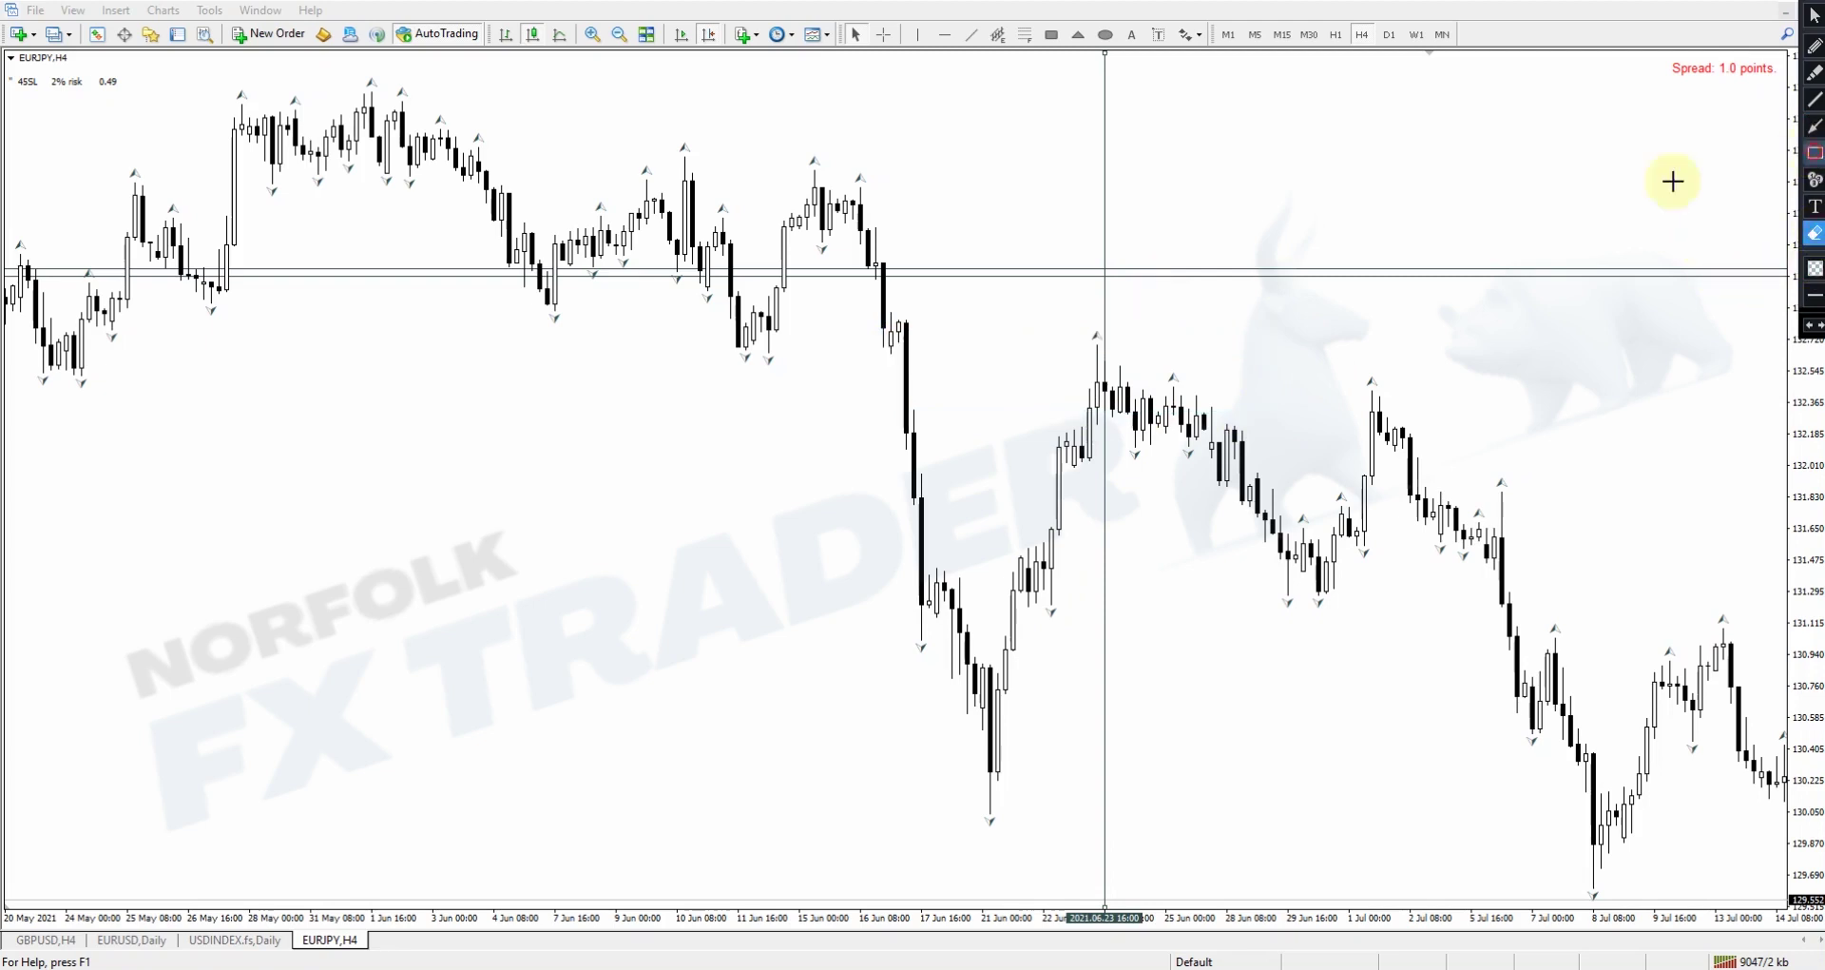
left_click_drag(899, 340, 1326, 410)
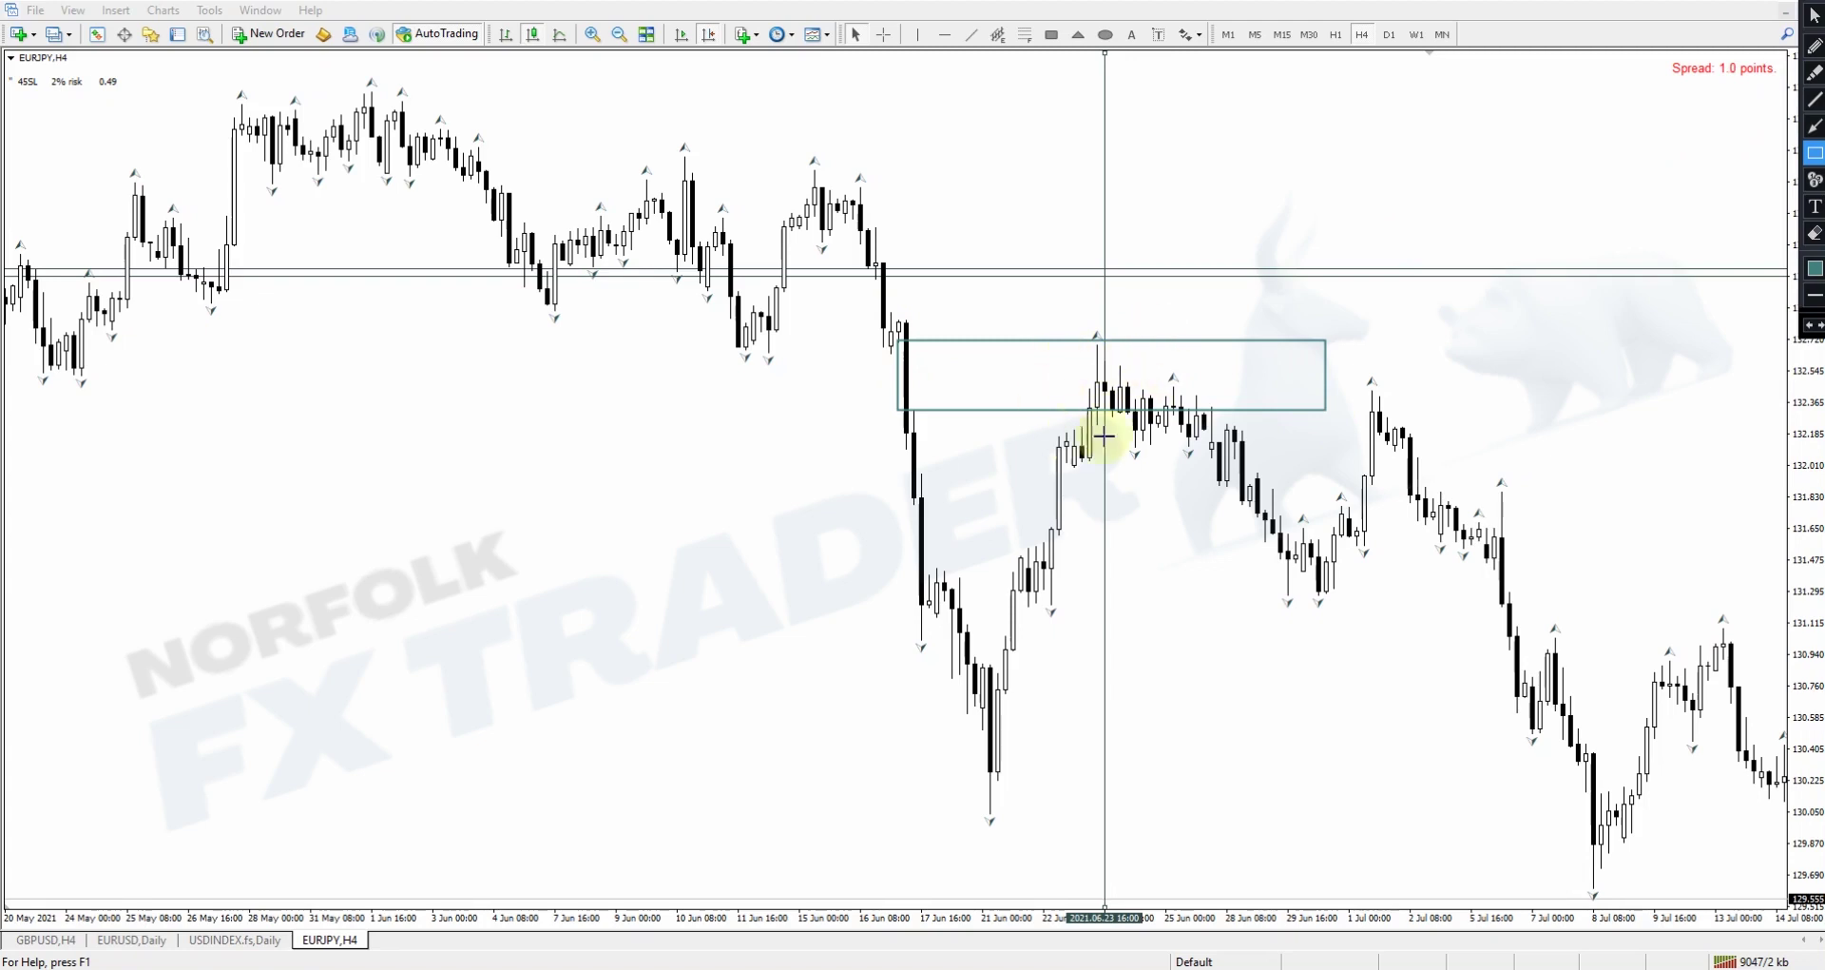
left_click(1815, 236)
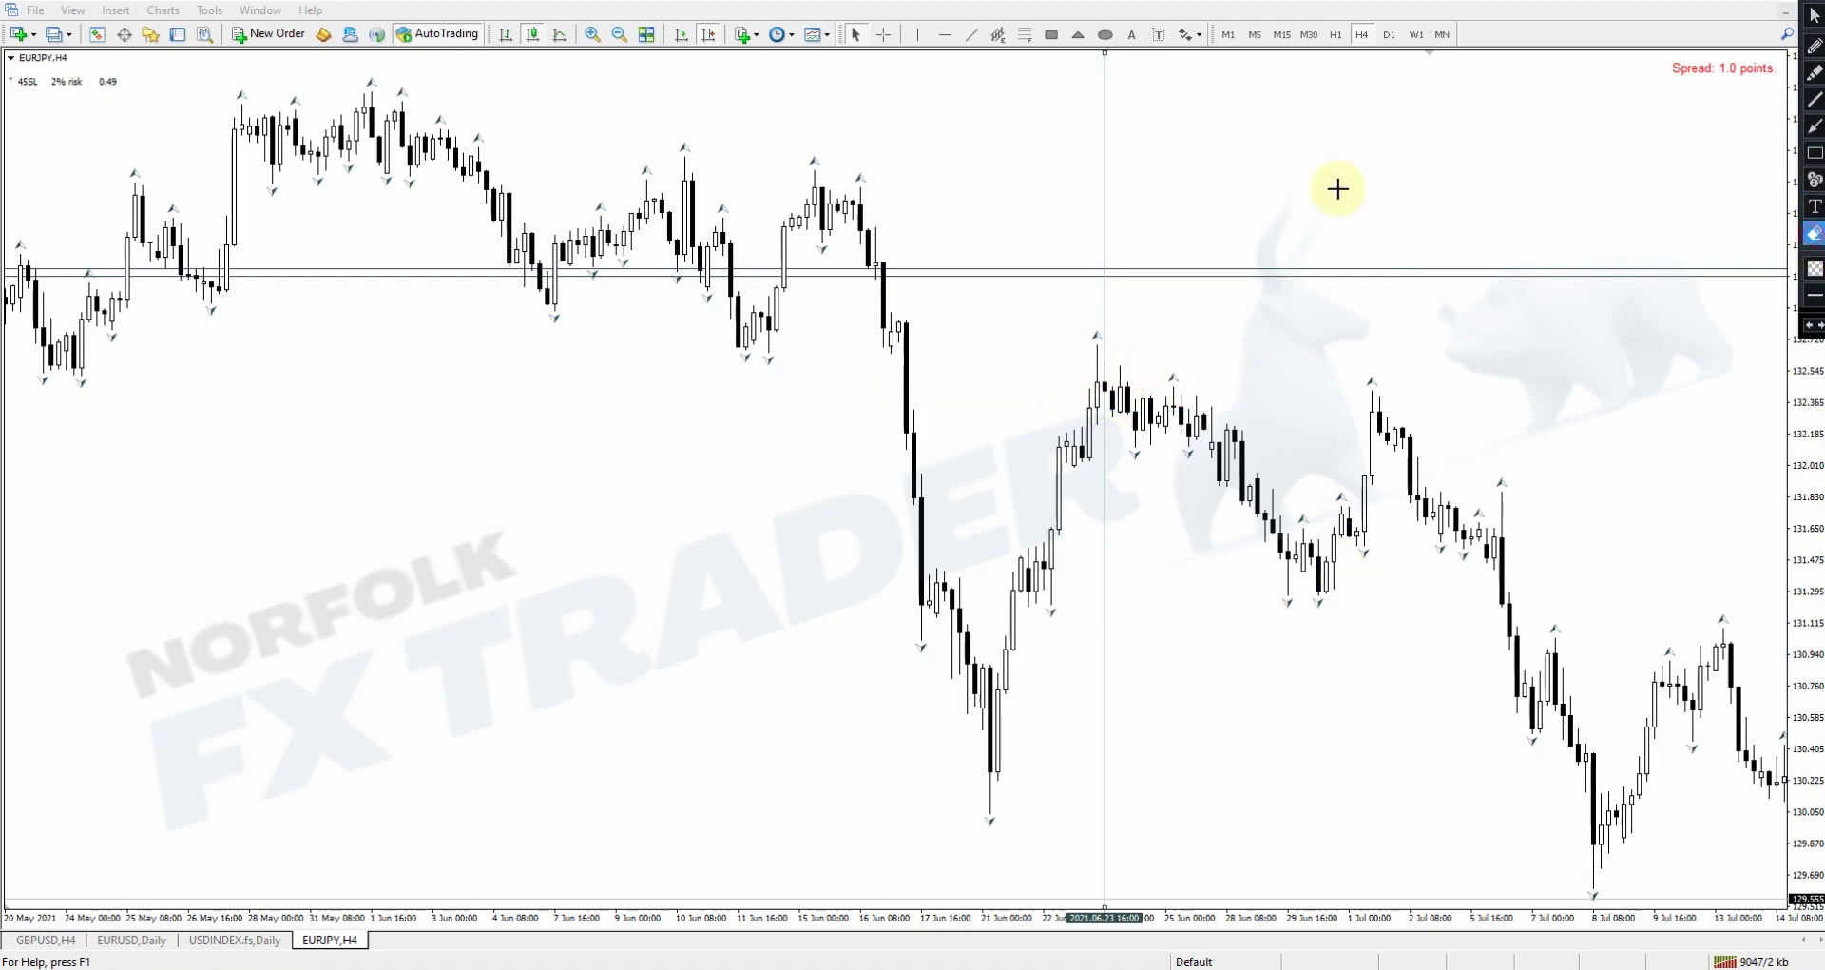
left_click(1815, 15)
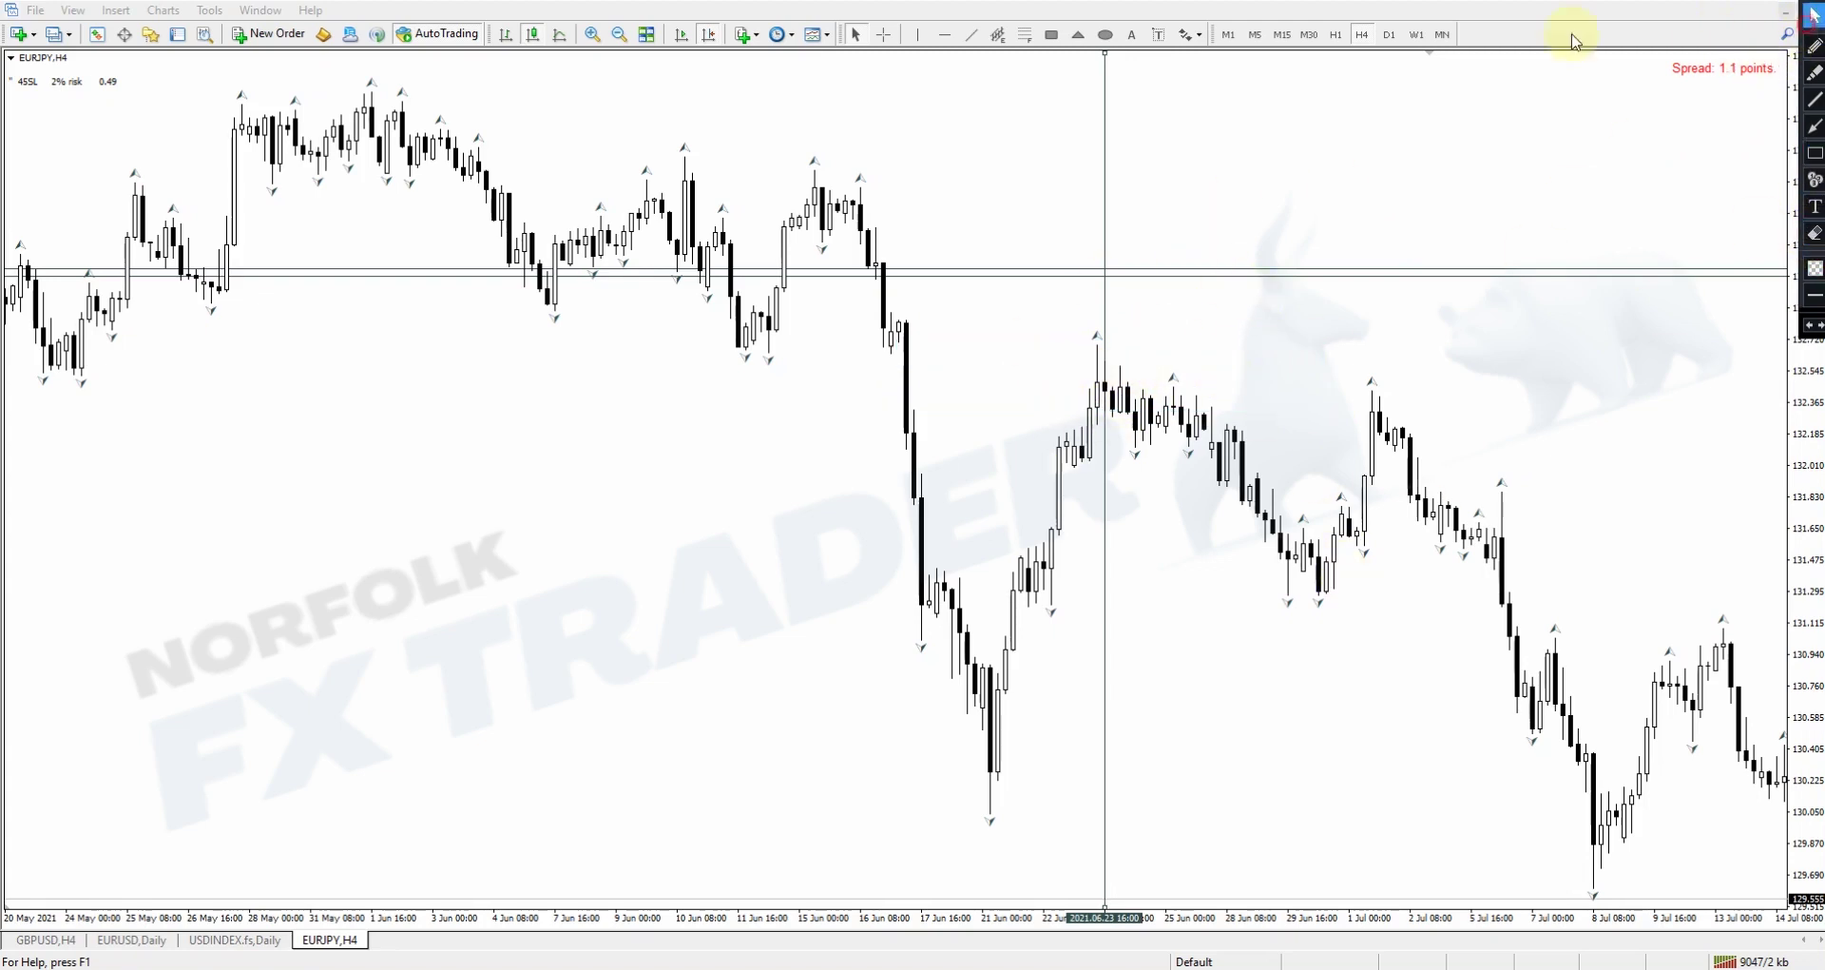
Step: Switch the chart to the H1 timeframe and move the vertical line to the swing high candle at 23 June 2021 13:00
left_click(1333, 35)
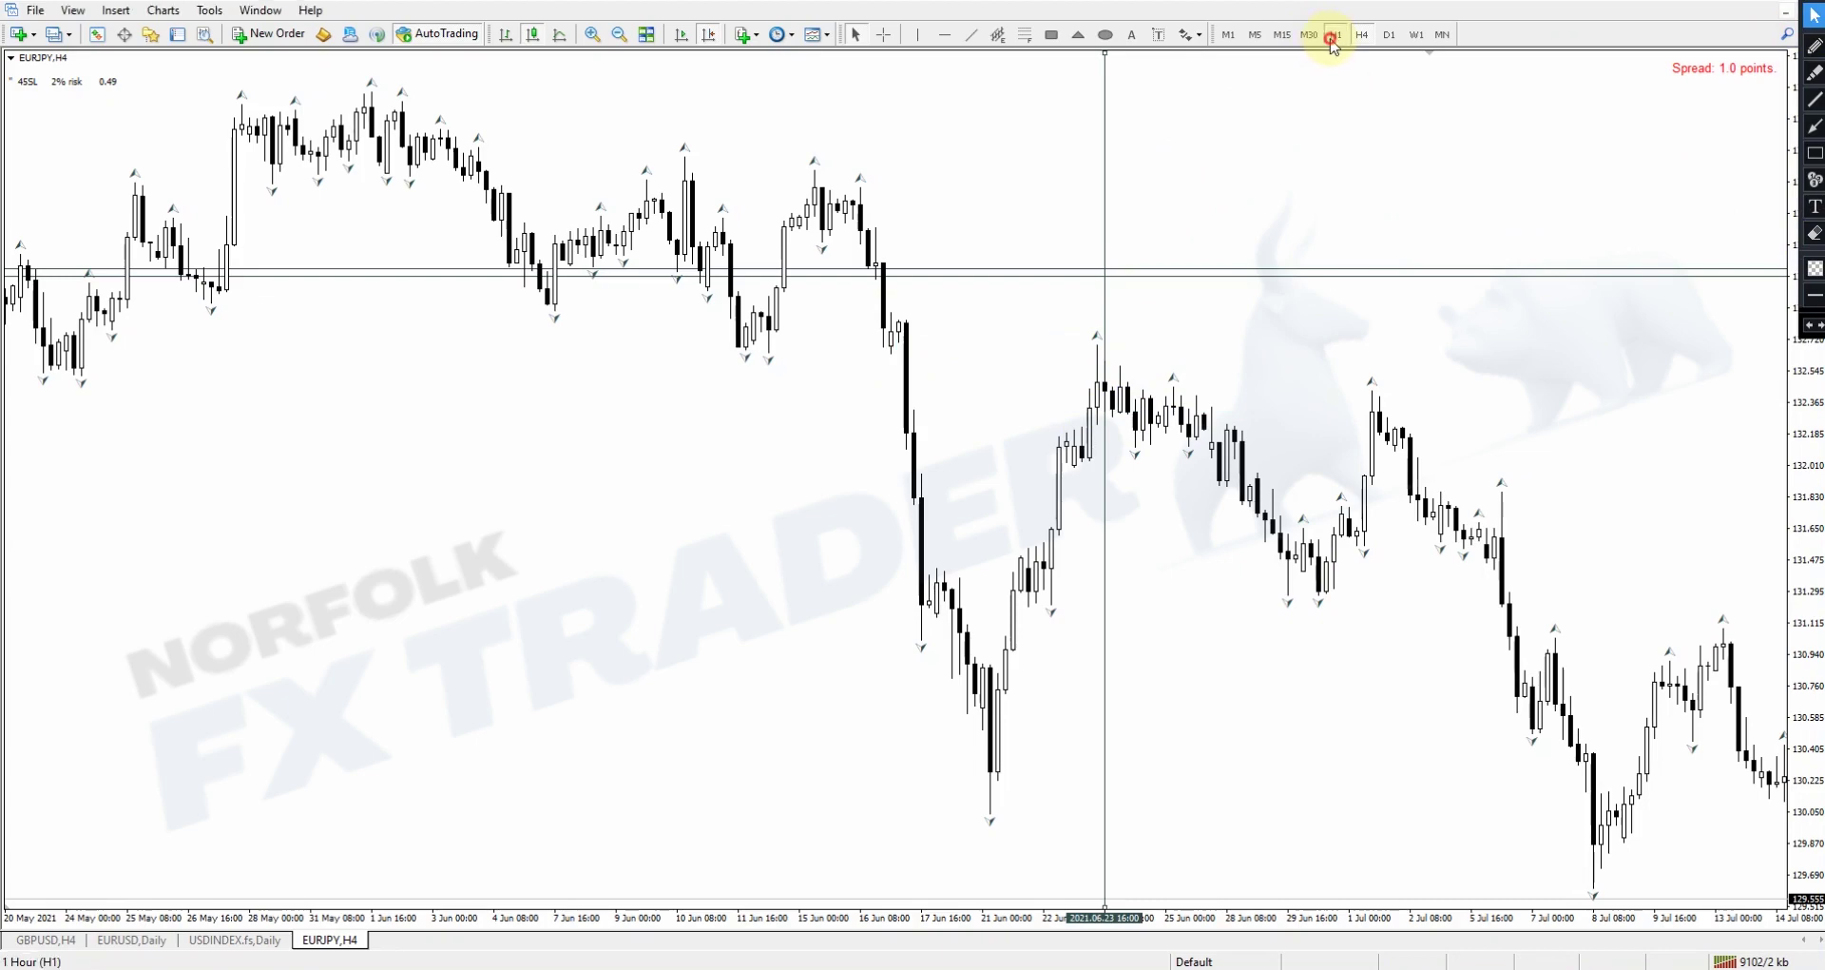
scroll(469, 203, "down", 10)
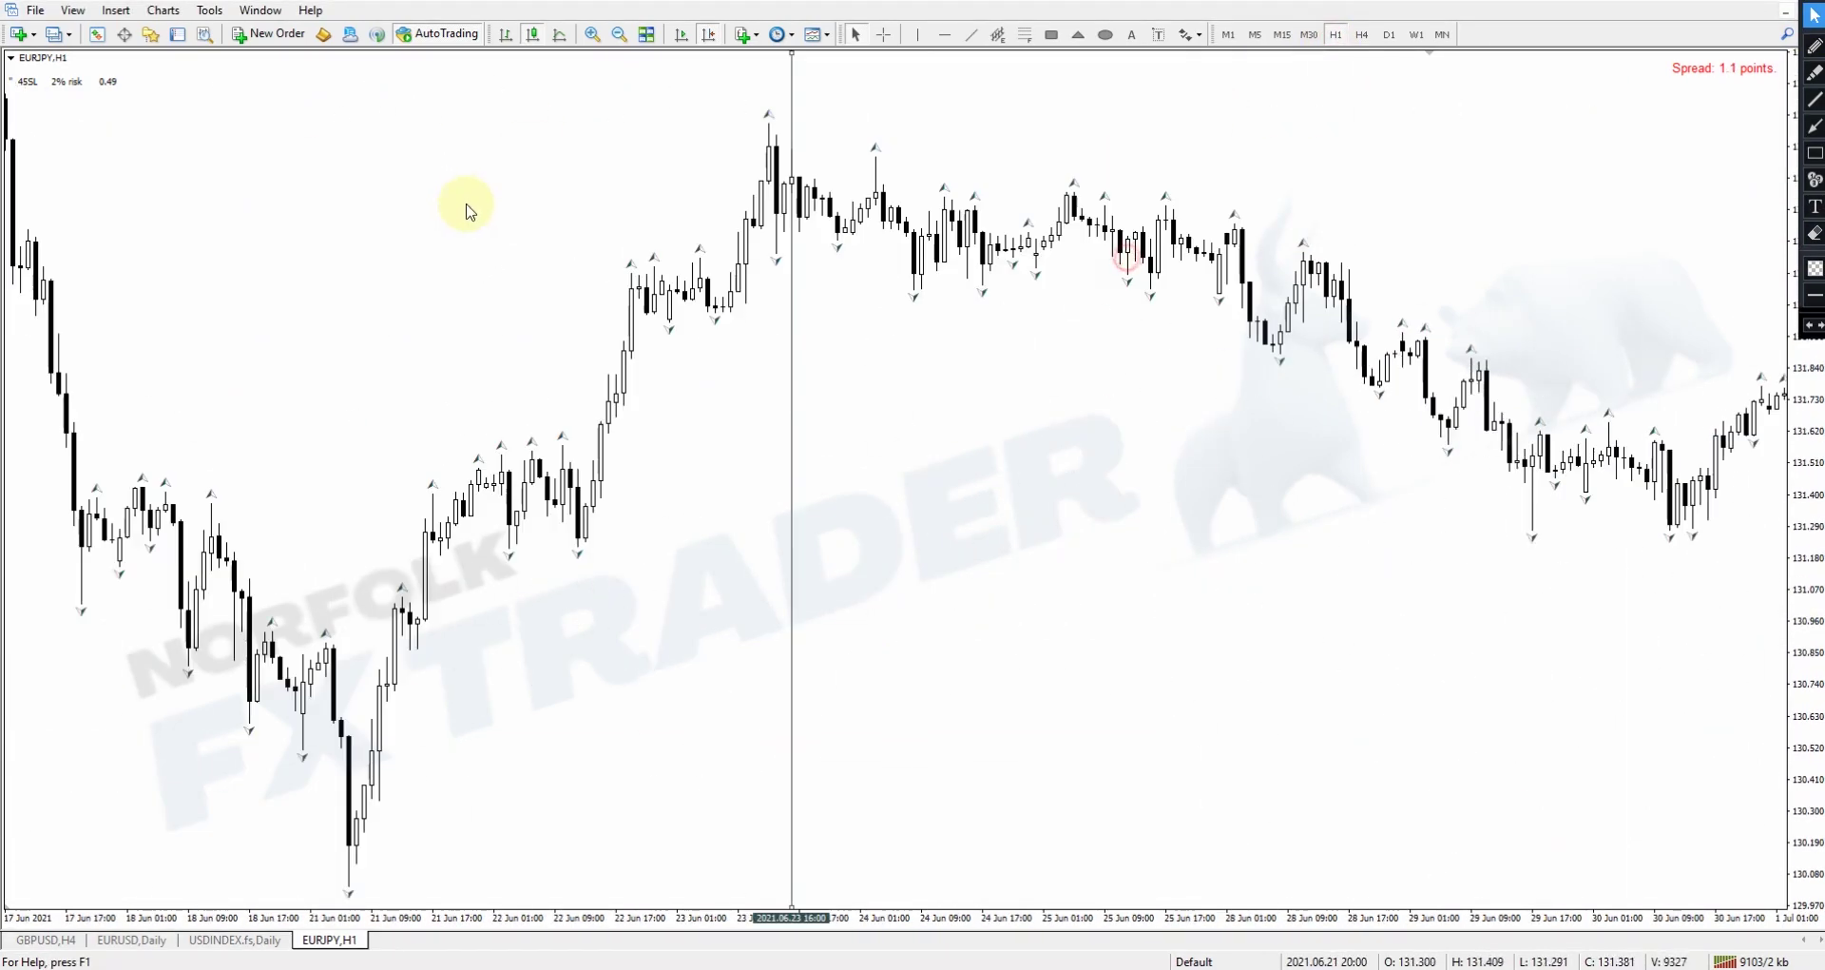
left_click_drag(734, 266, 1006, 266)
left_click_drag(930, 209, 903, 189)
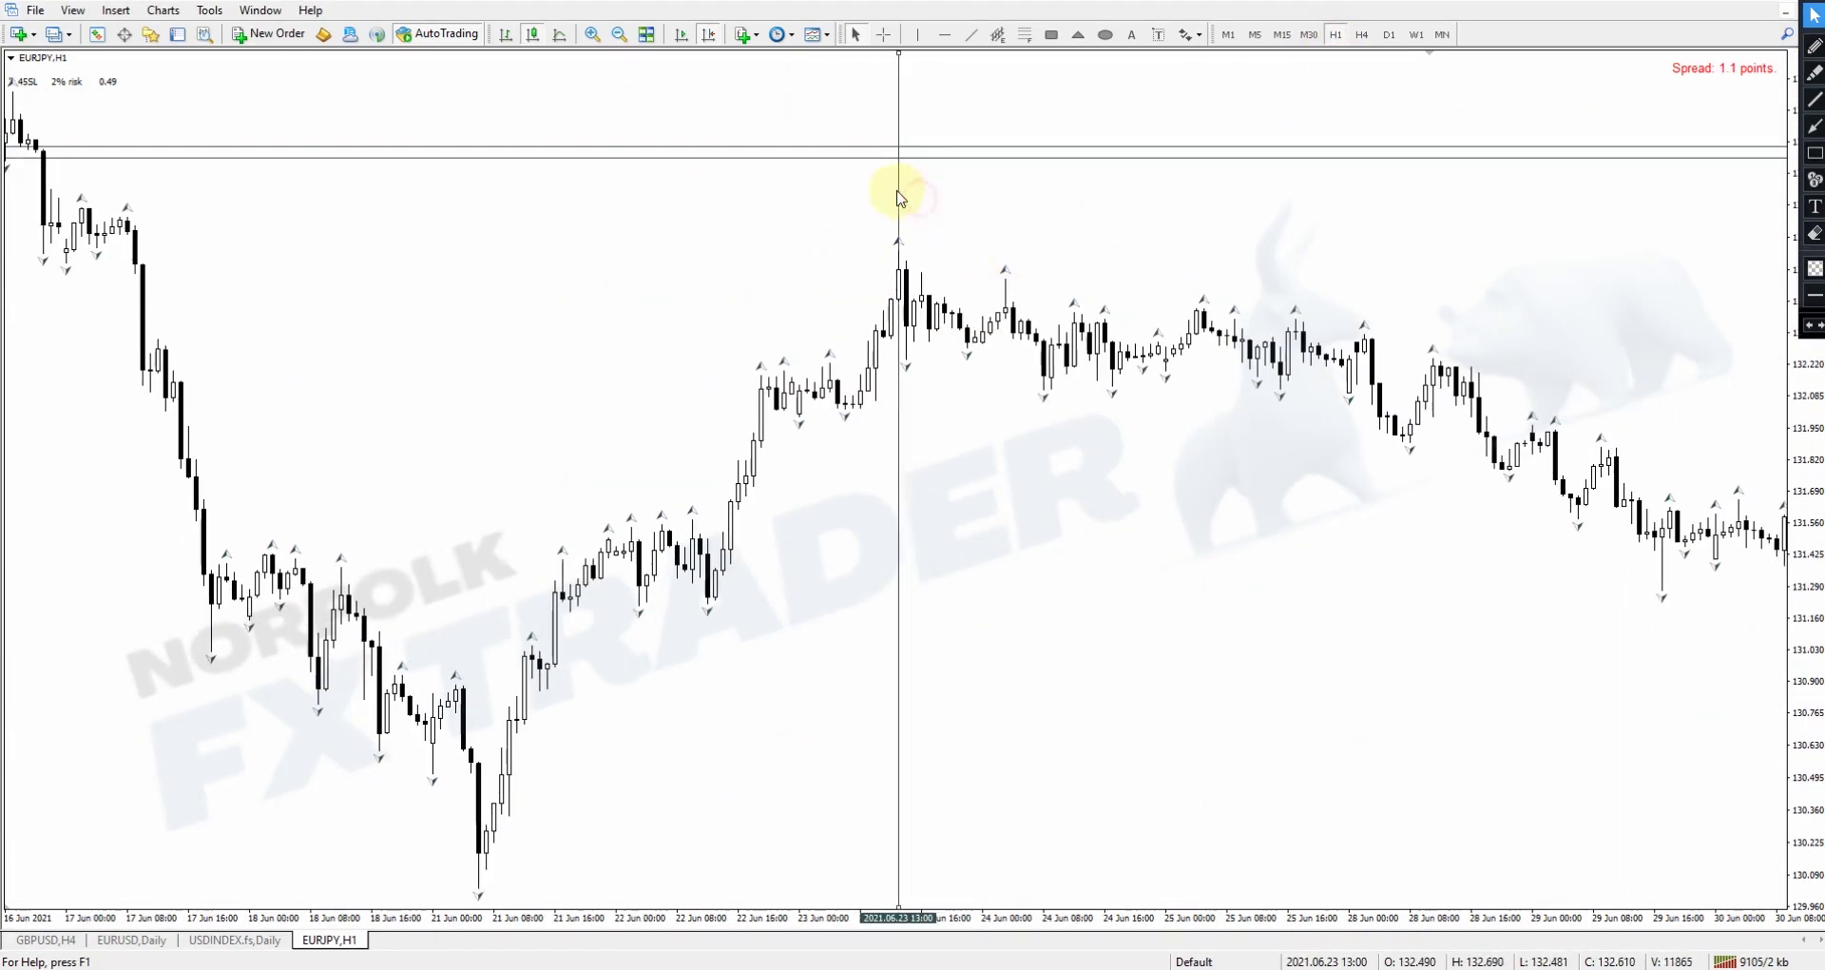
Step: Switch the chart to the M30 timeframe and move the vertical line to 23 June 2021 15:00
left_click(1315, 34)
scroll(958, 257, "down", 10)
left_click_drag(804, 186, 830, 186)
Step: Draw a thin chart rectangle from the minor low before the 23 June high, and a taller one from that high across 24 June
left_click(1051, 34)
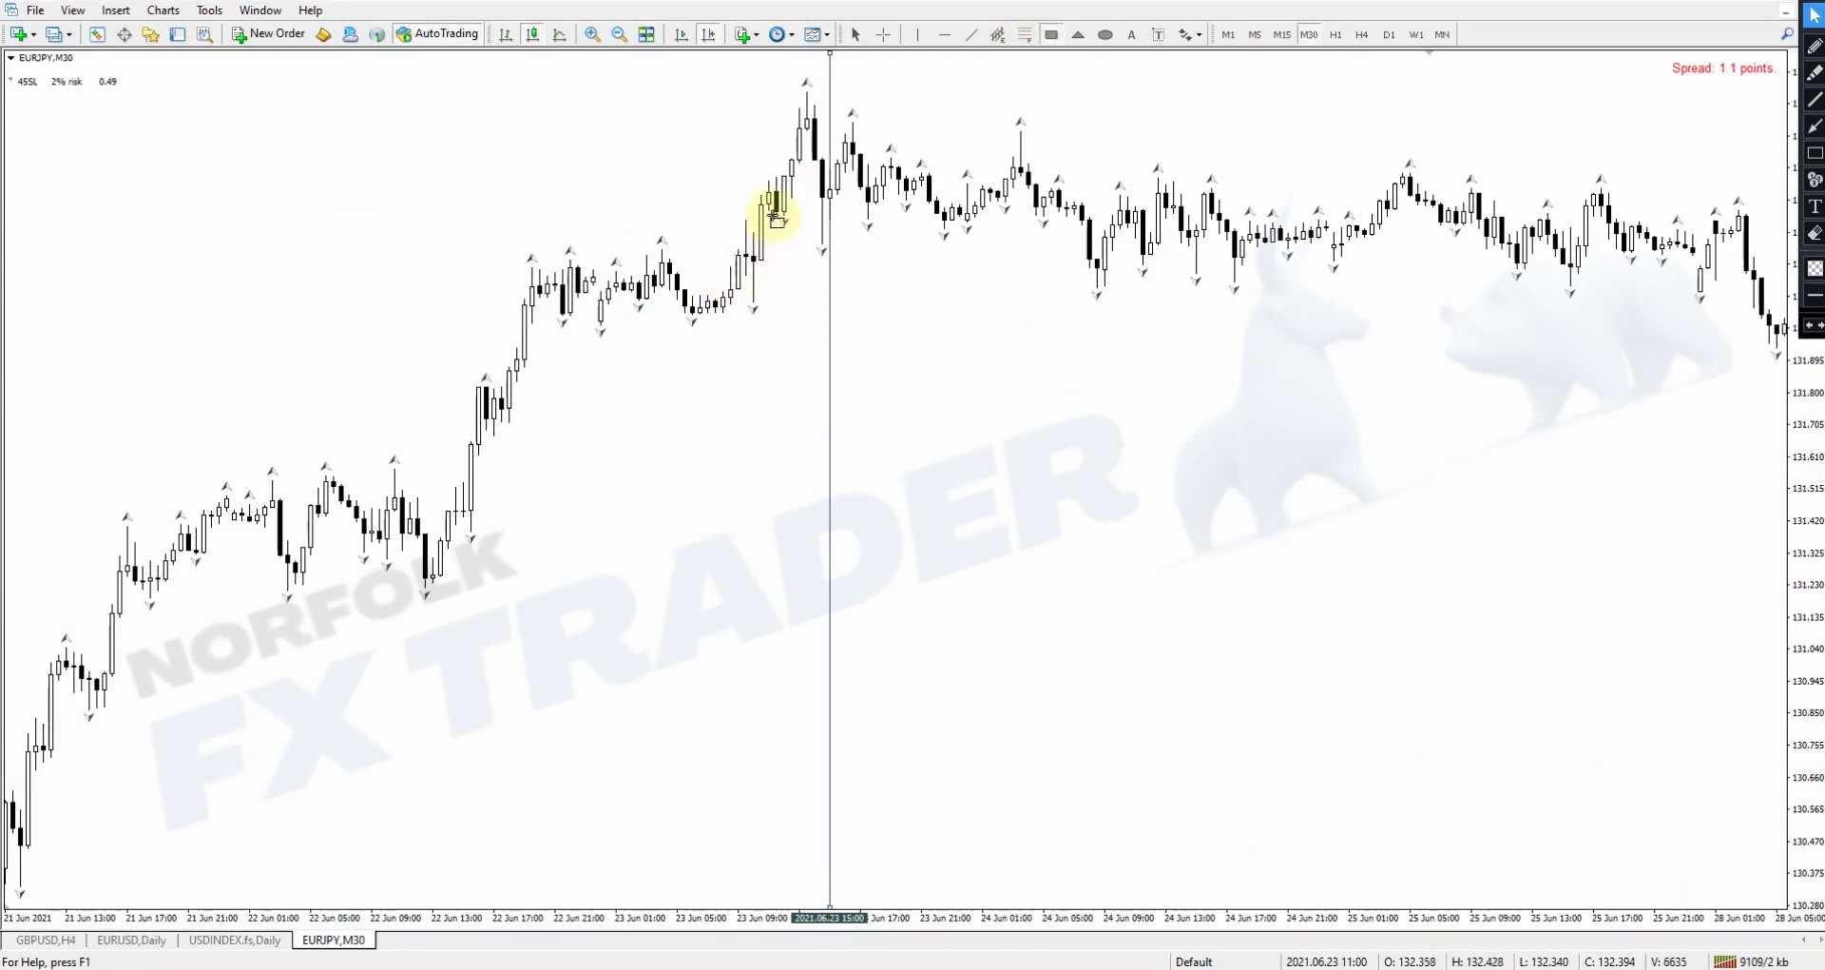
mouse_move(772, 211)
left_mouse_down()
mouse_move(957, 212)
mouse_move(941, 215)
left_mouse_up()
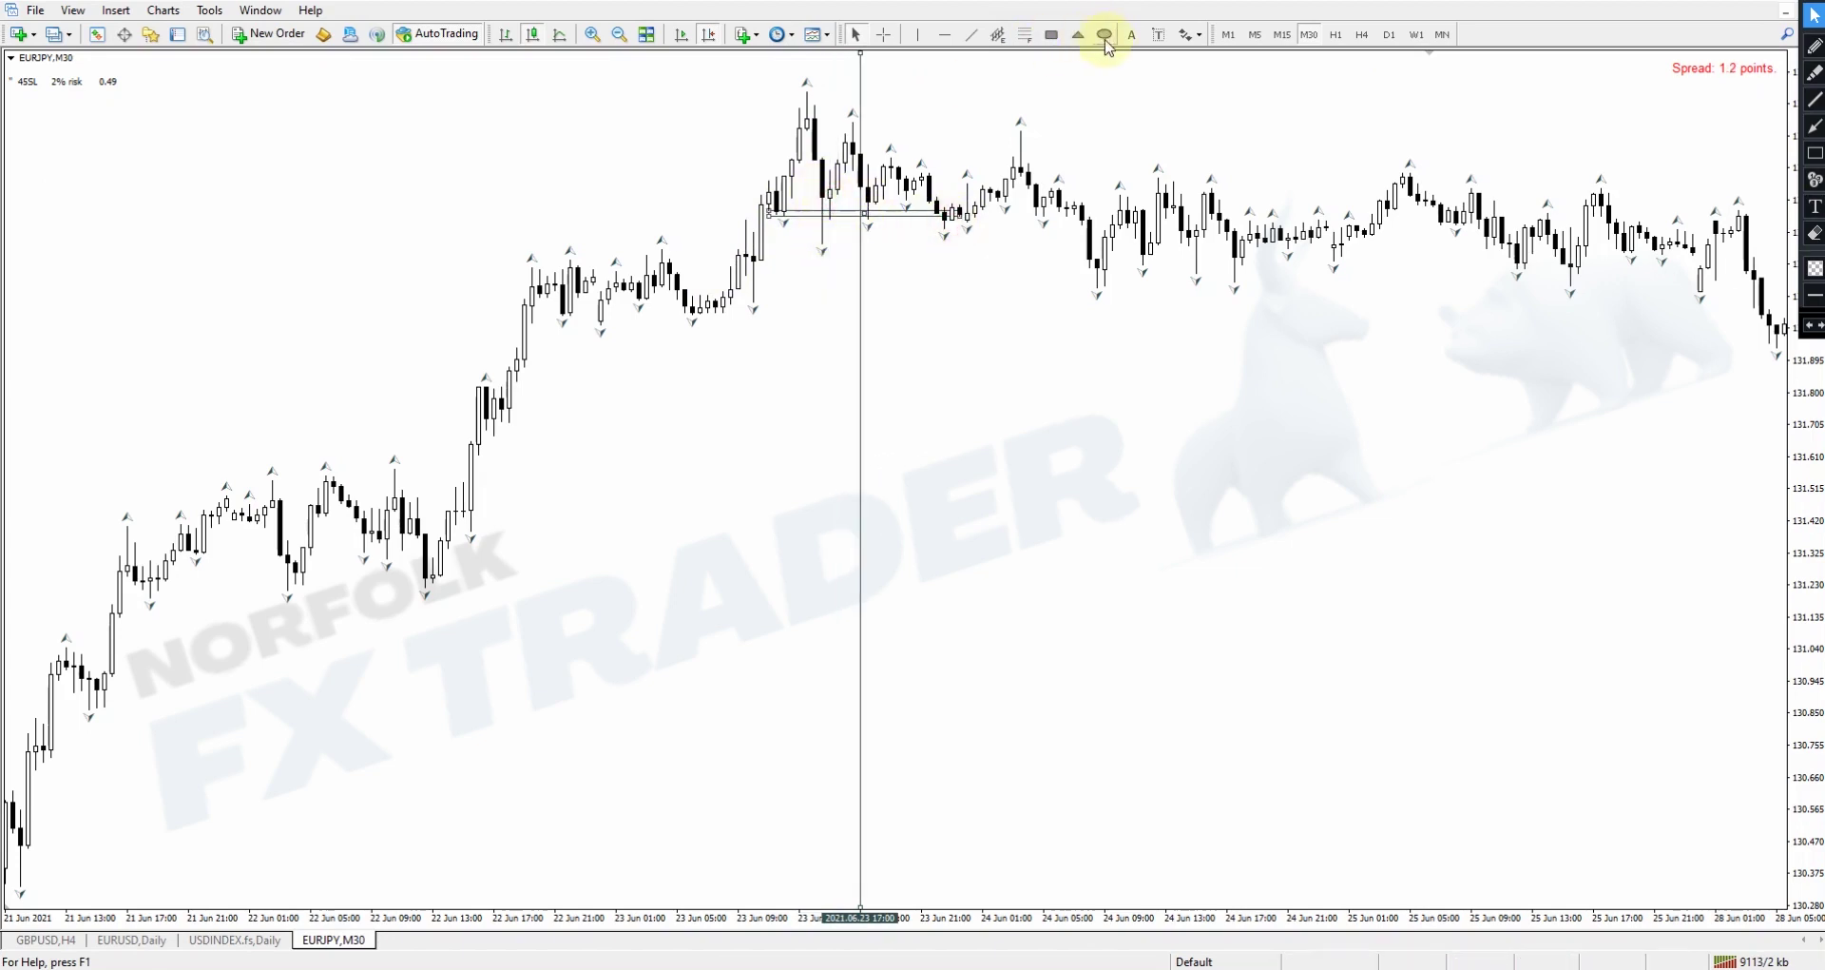
left_click(1051, 34)
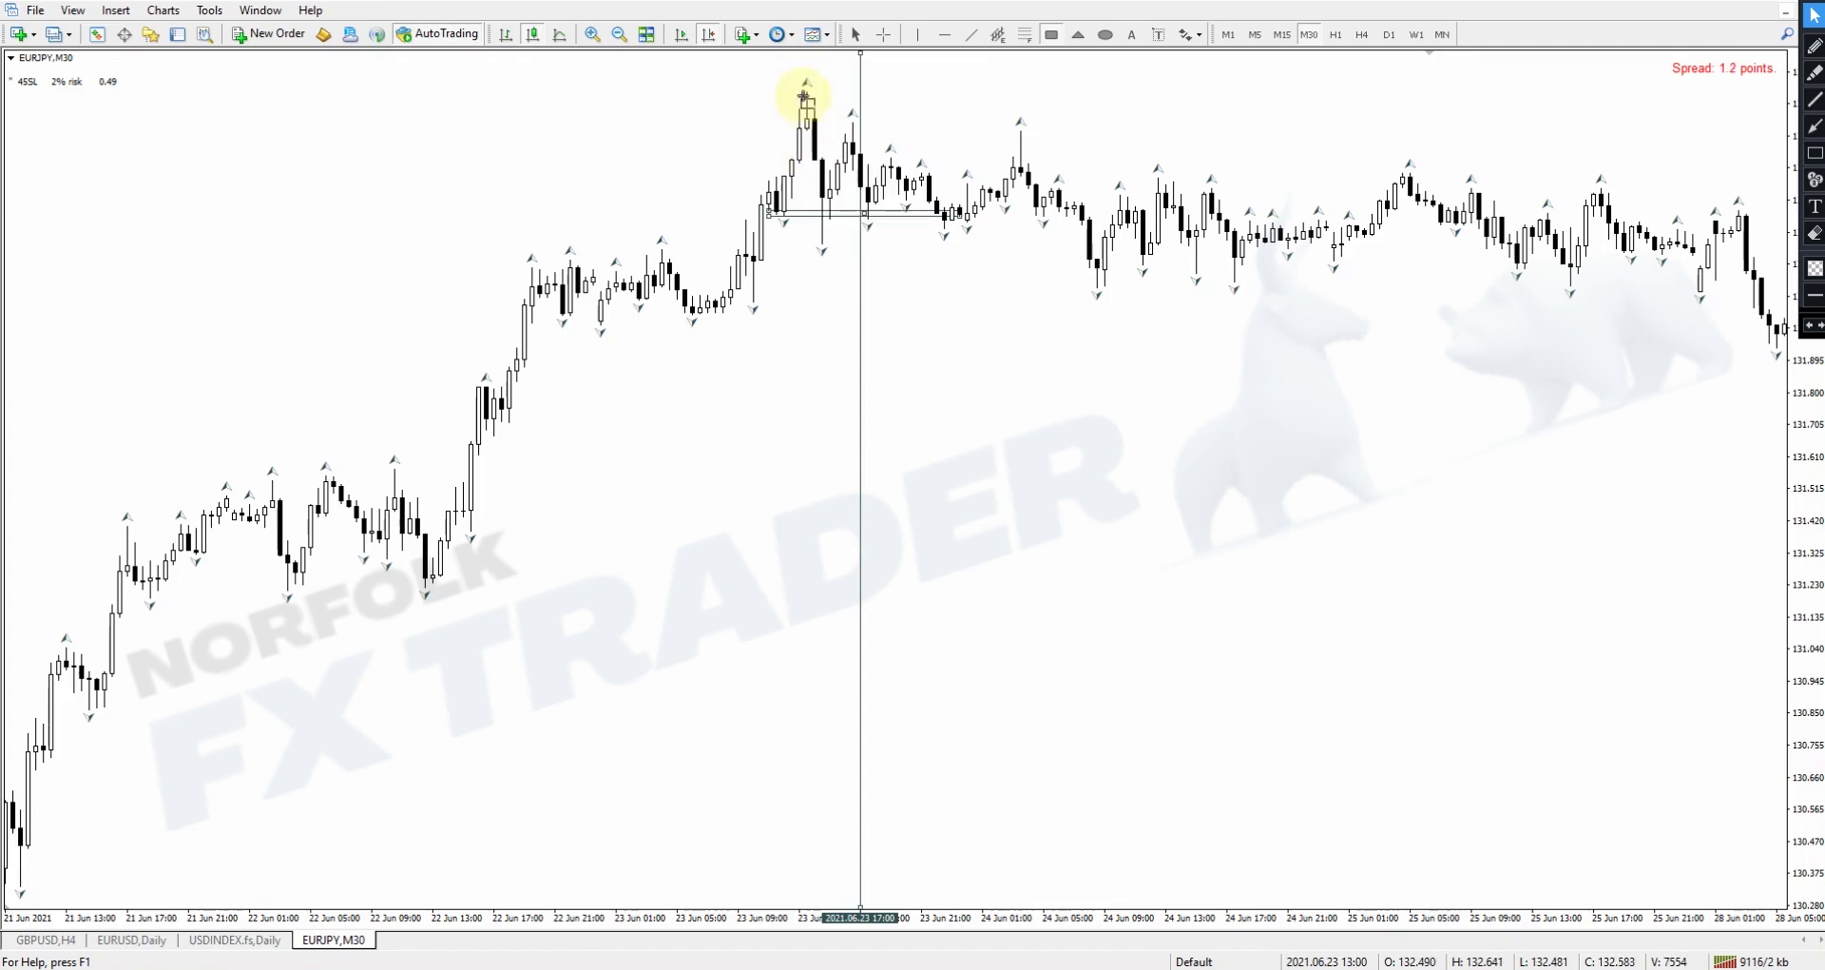
left_click_drag(800, 156, 1280, 93)
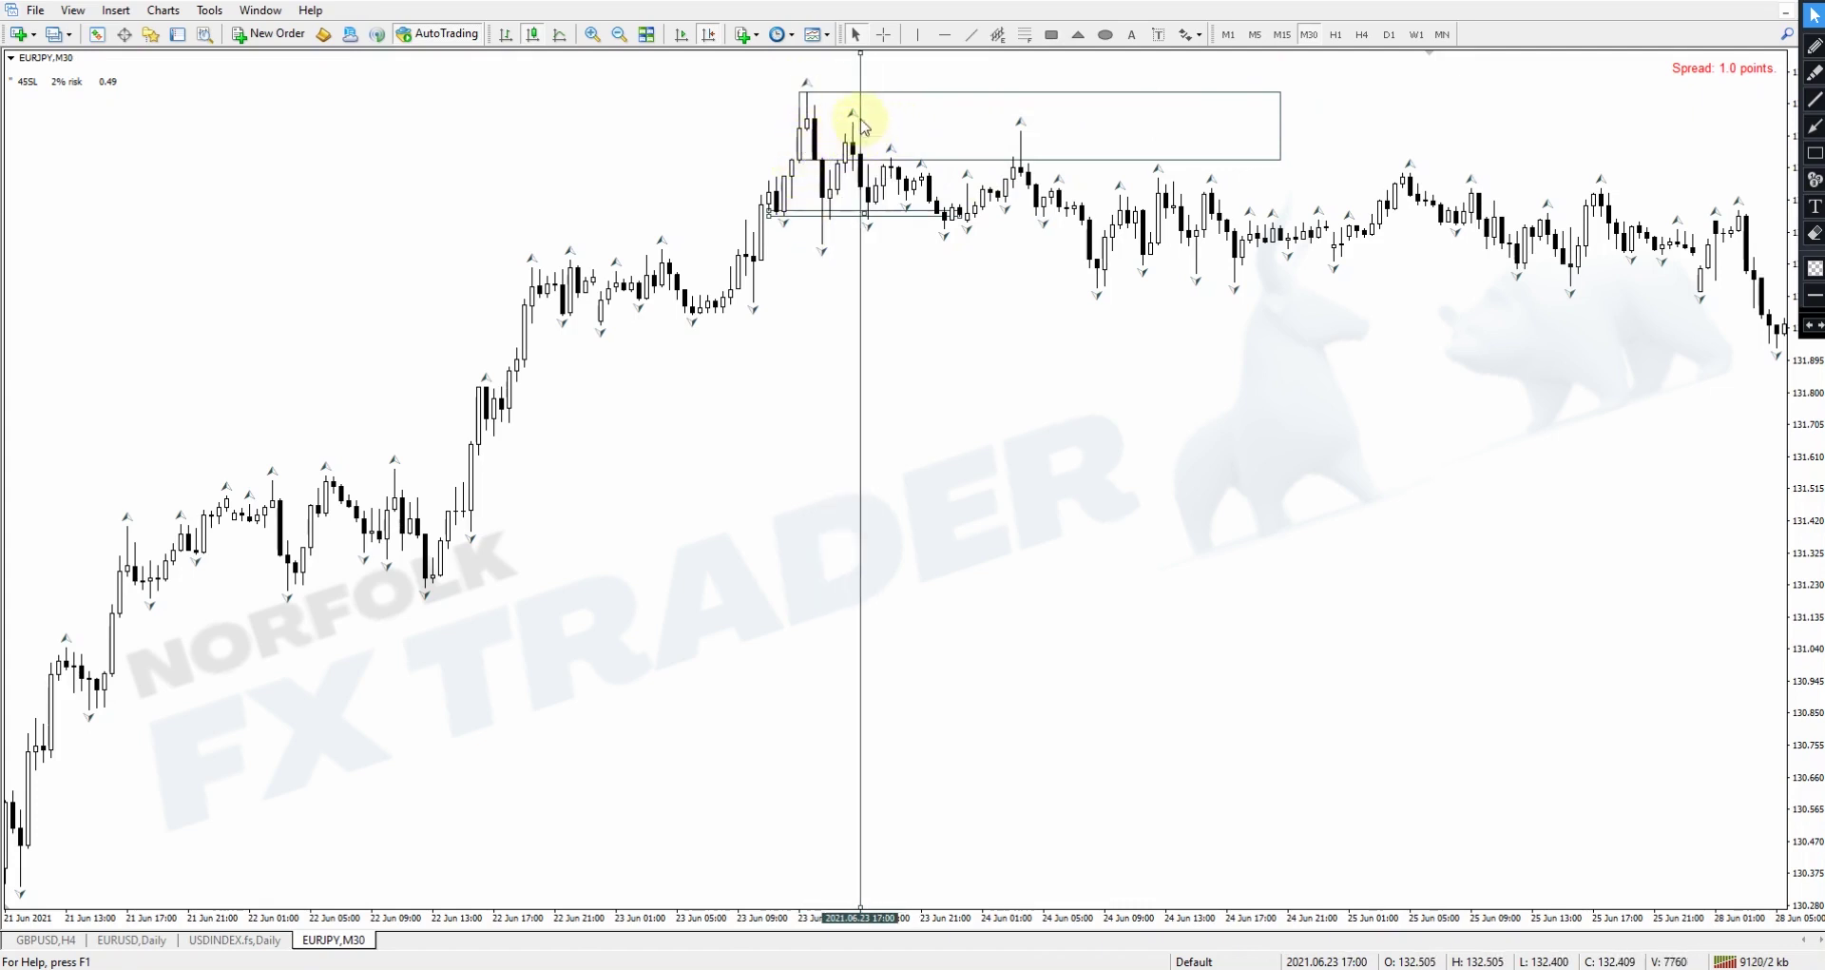
Step: Move the vertical line to 24 June 2021 00:00 and bring the decline into mid-July into view
double_click(794, 160)
left_click_drag(795, 161, 971, 152)
left_click(621, 34)
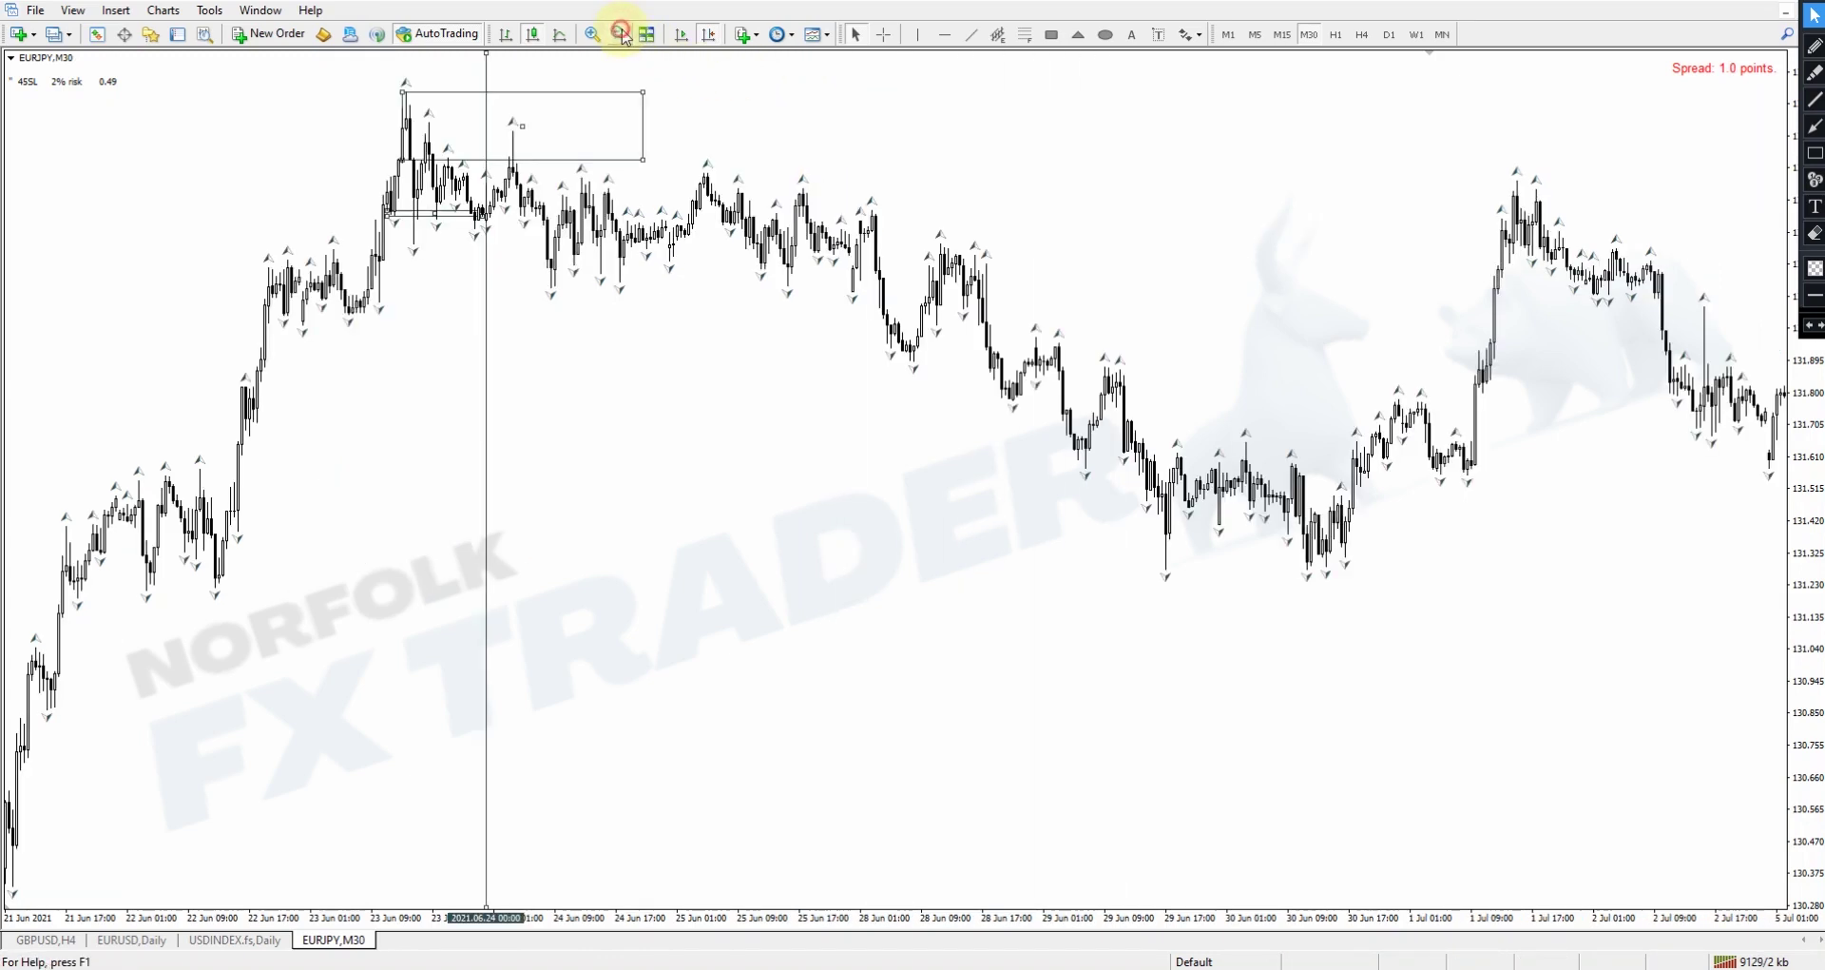
left_click(621, 34)
left_click_drag(522, 184, 963, 372)
left_click_drag(1435, 674, 1133, 660)
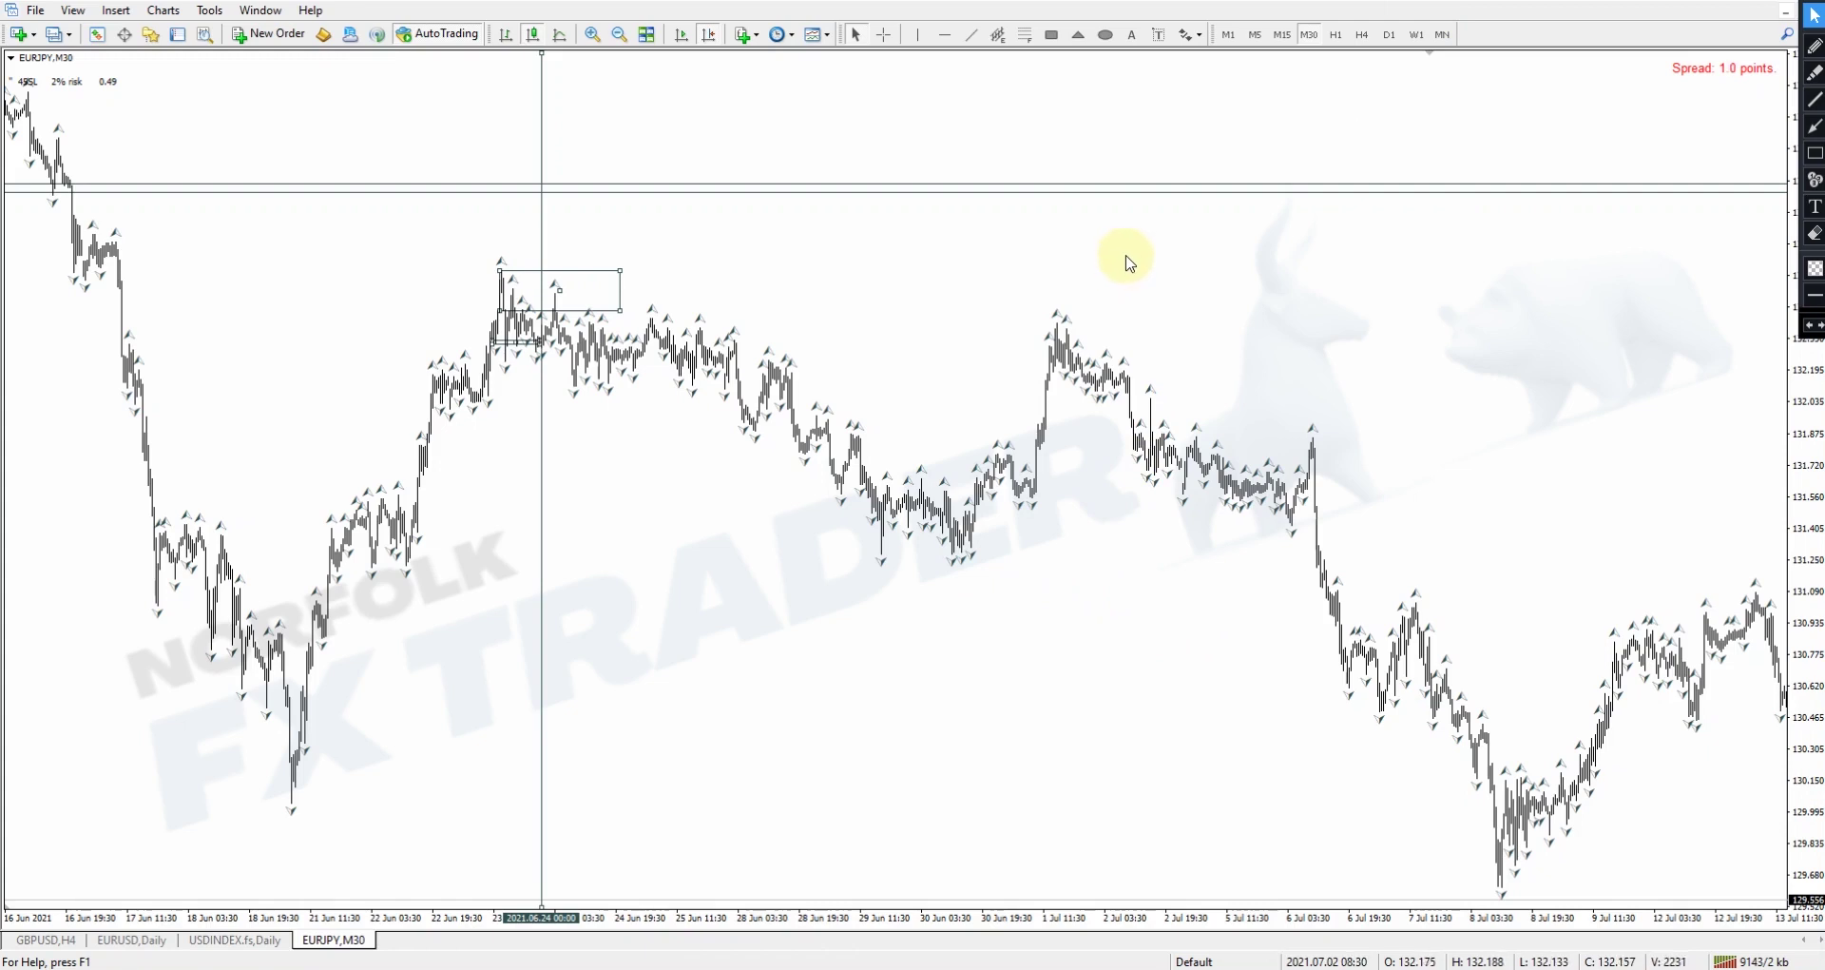
Step: Switch the chart to the Monthly timeframe and show the latest candles, from December 2017 to 2021, at a readable size
left_click(1812, 234)
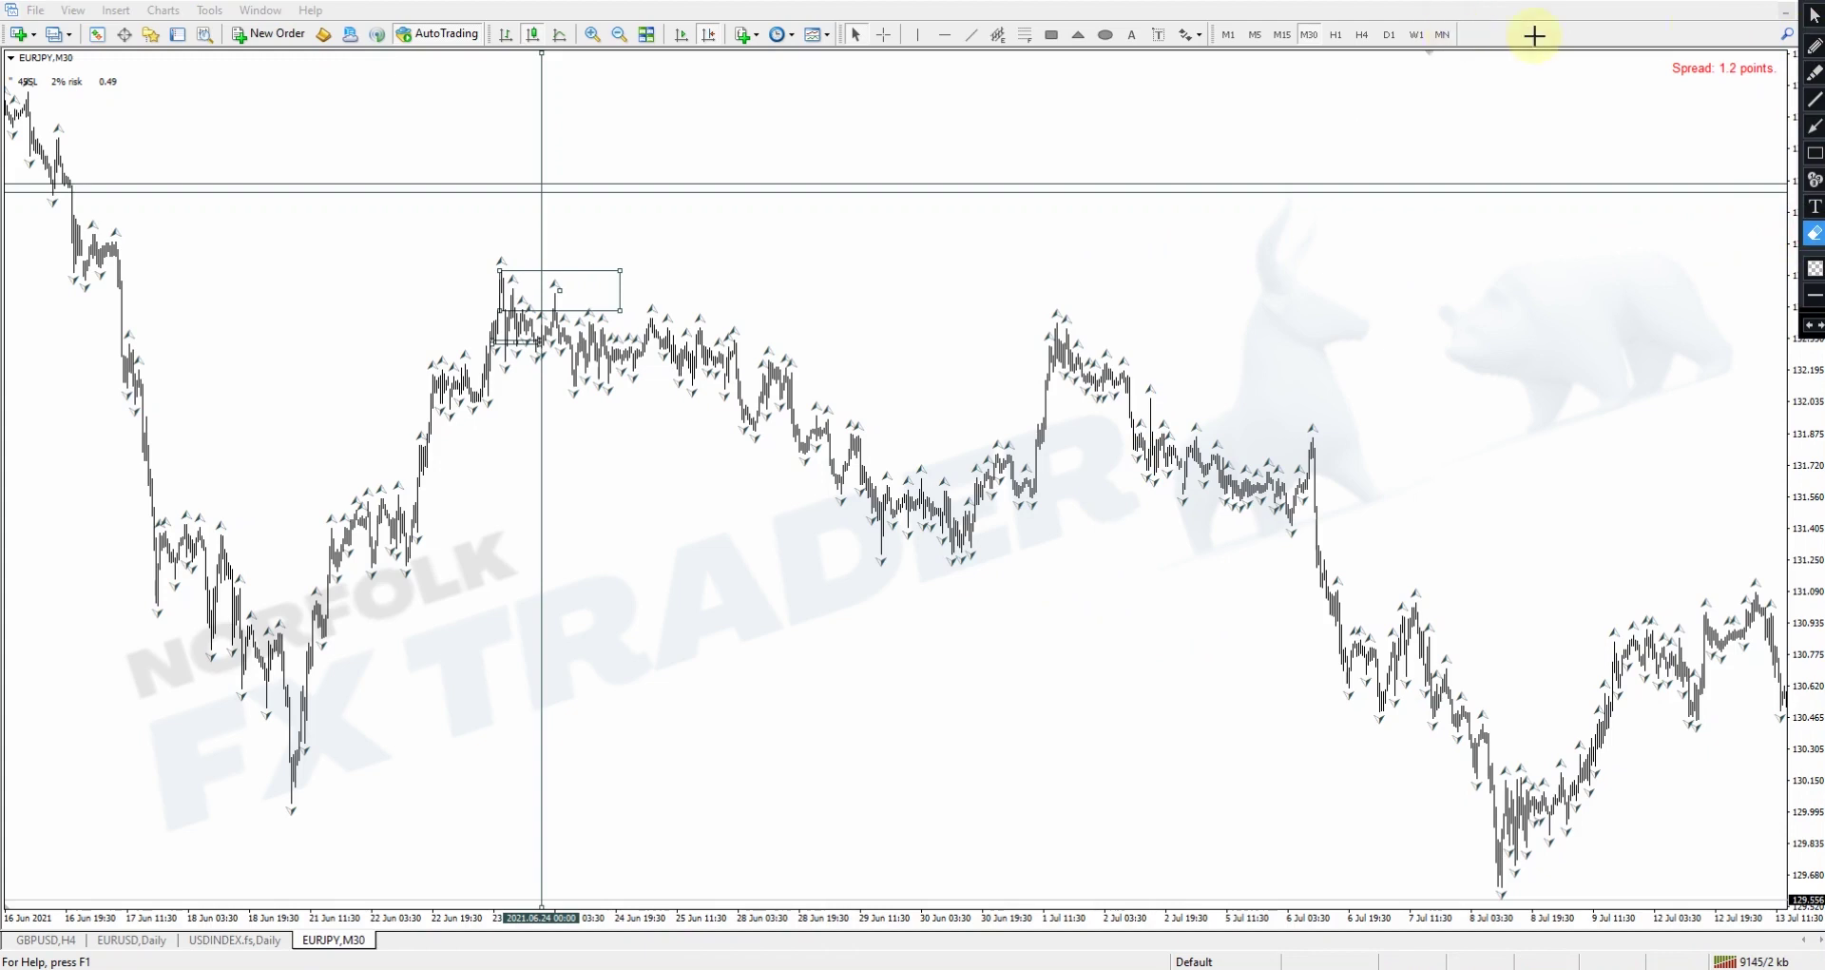
left_click(1443, 35)
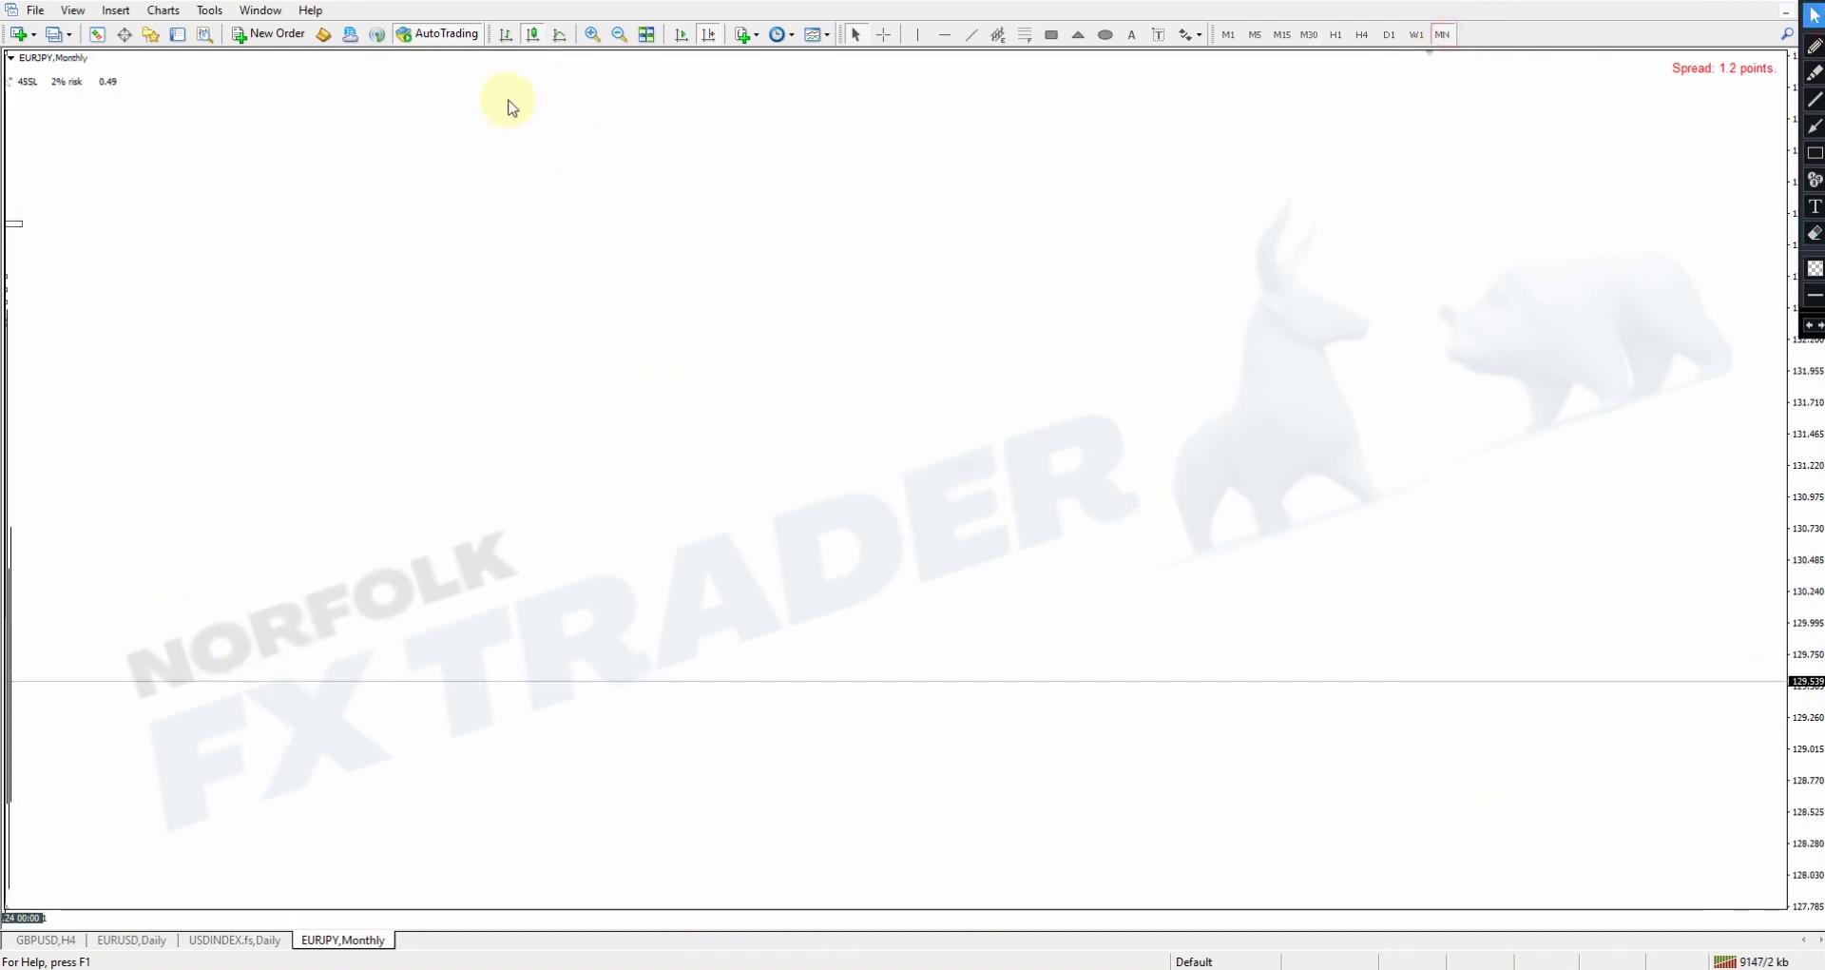
left_click(681, 34)
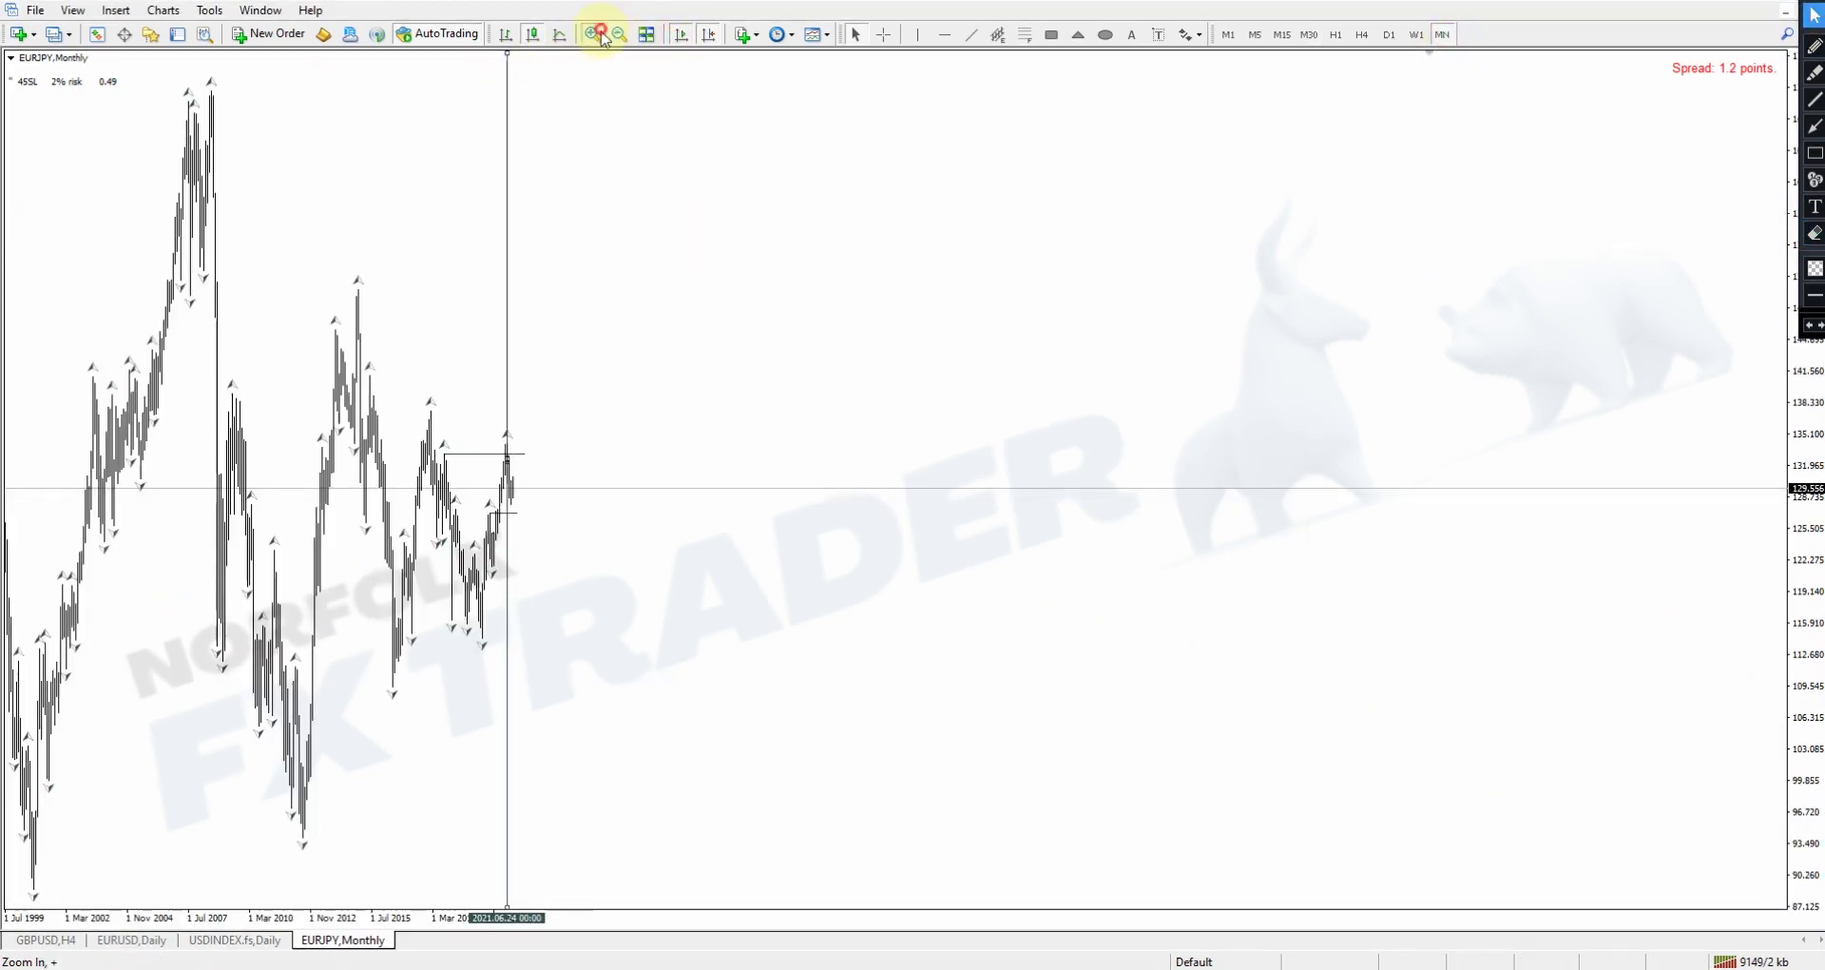
left_click(597, 35)
left_click(596, 34)
left_click(599, 35)
left_click(599, 35)
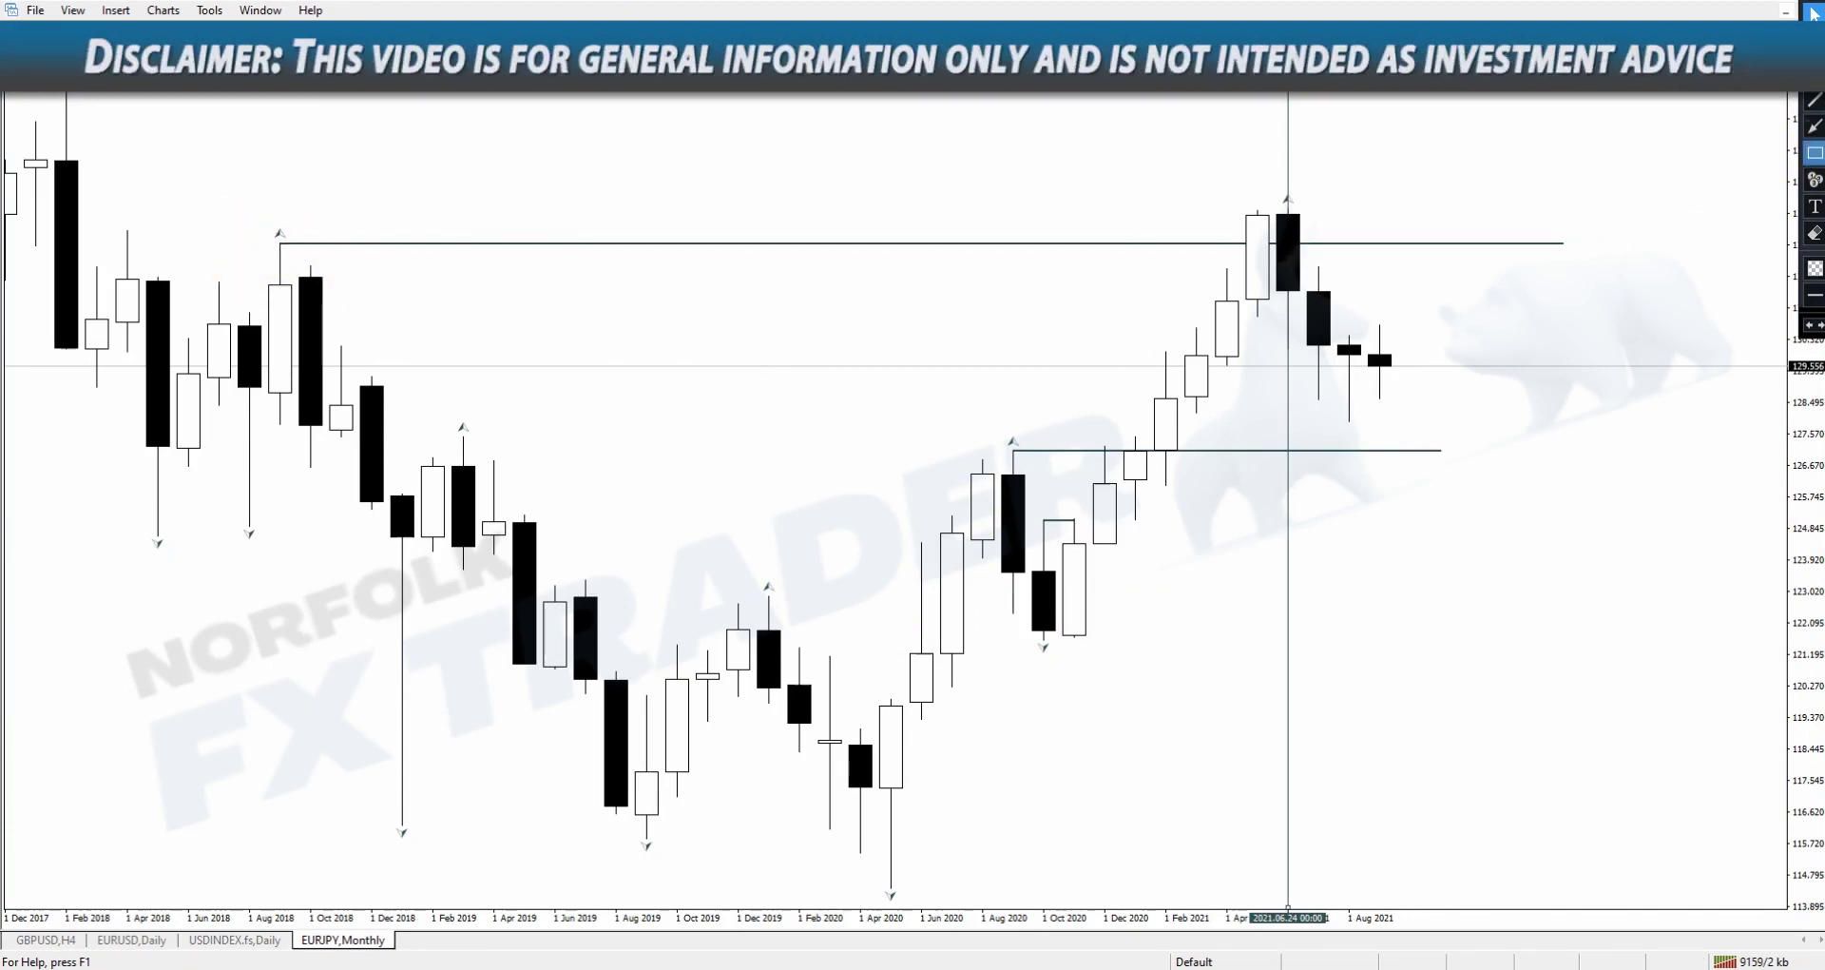
Step: Point red arrows at the 2018 monthly swing high and at the June 2021 swing high above its level
left_click(1816, 126)
left_click_drag(362, 153, 281, 231)
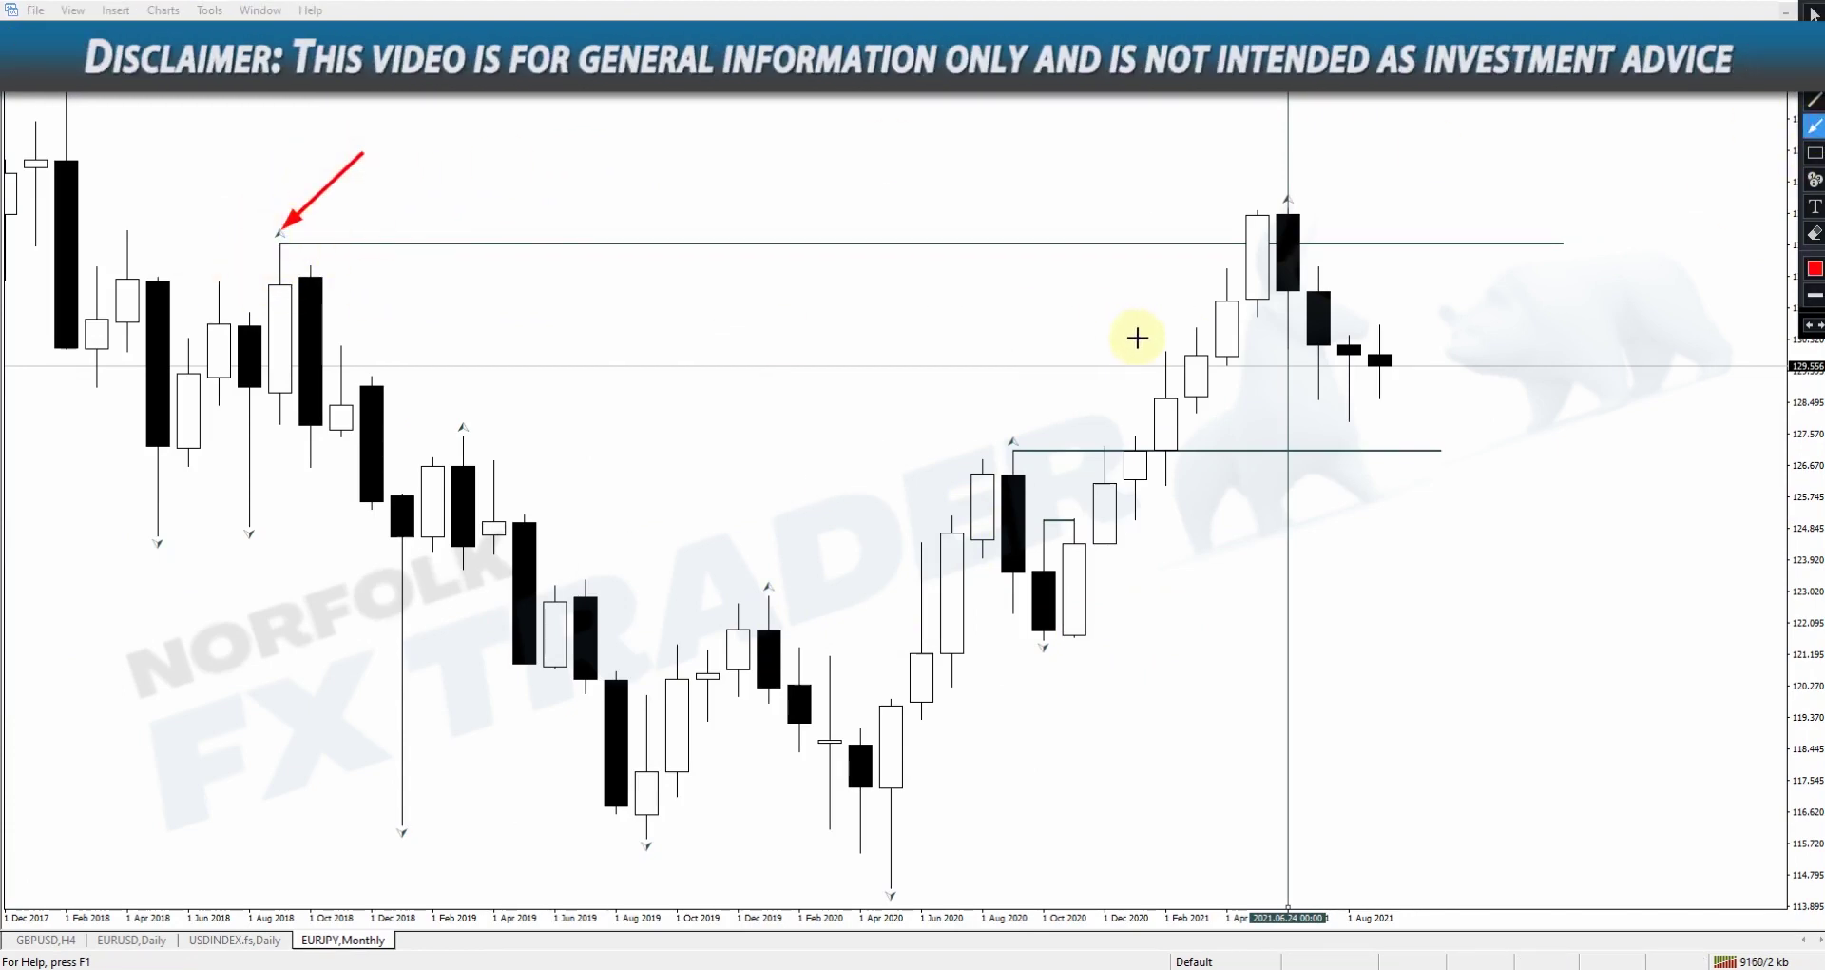
left_click_drag(1294, 168, 1289, 200)
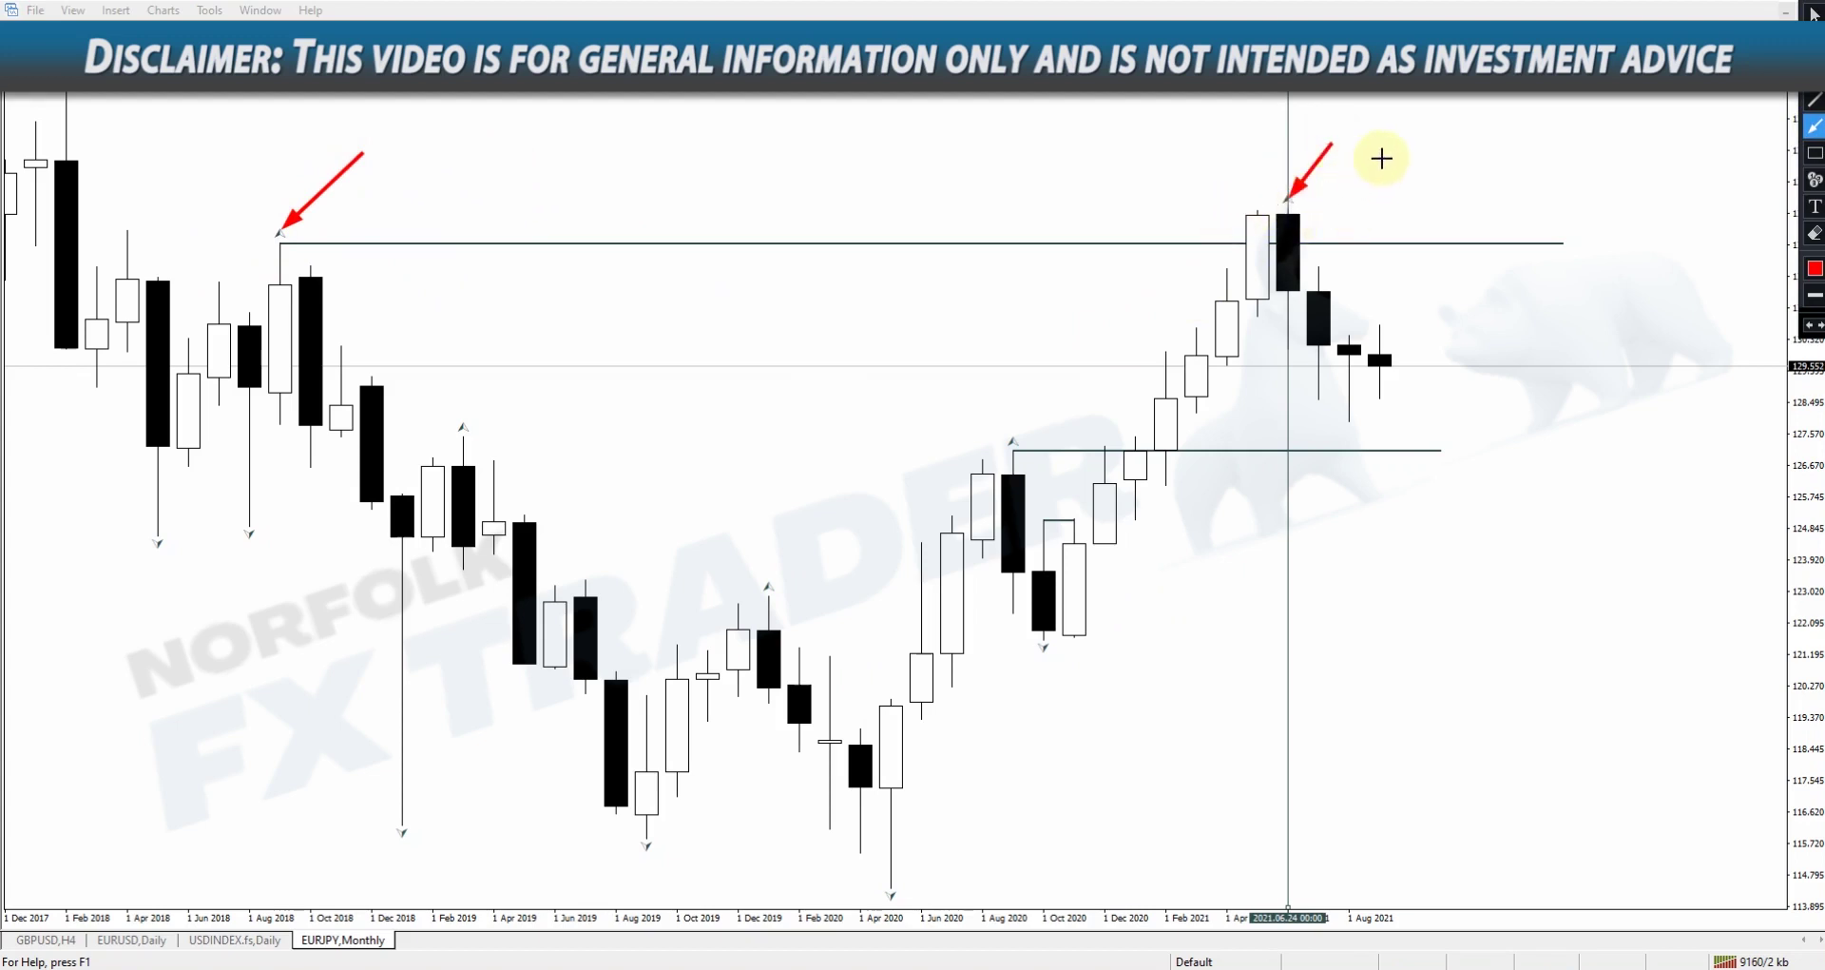
Step: Point red arrows at the W1, D1, H4, H1 and M30 timeframe options
left_click_drag(1384, 144, 1403, 92)
left_click_drag(1366, 126, 1386, 52)
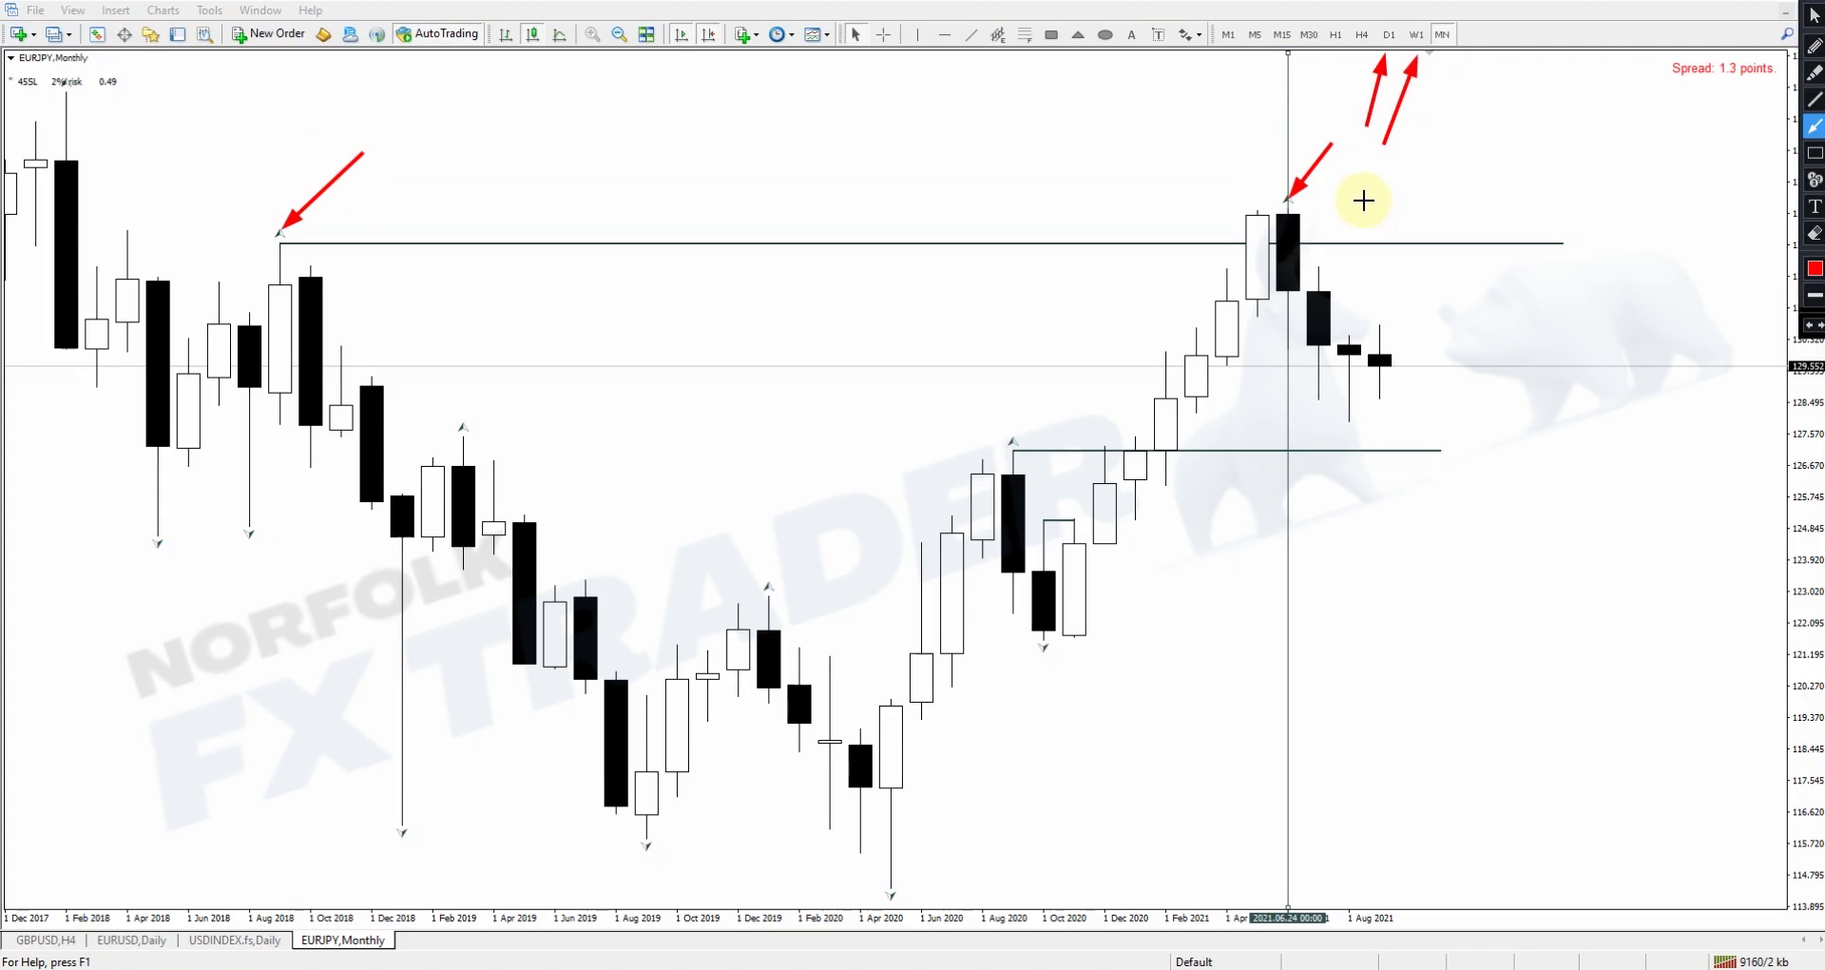
mouse_move(1351, 112)
left_mouse_down()
mouse_move(1357, 43)
mouse_move(1305, 50)
left_mouse_up()
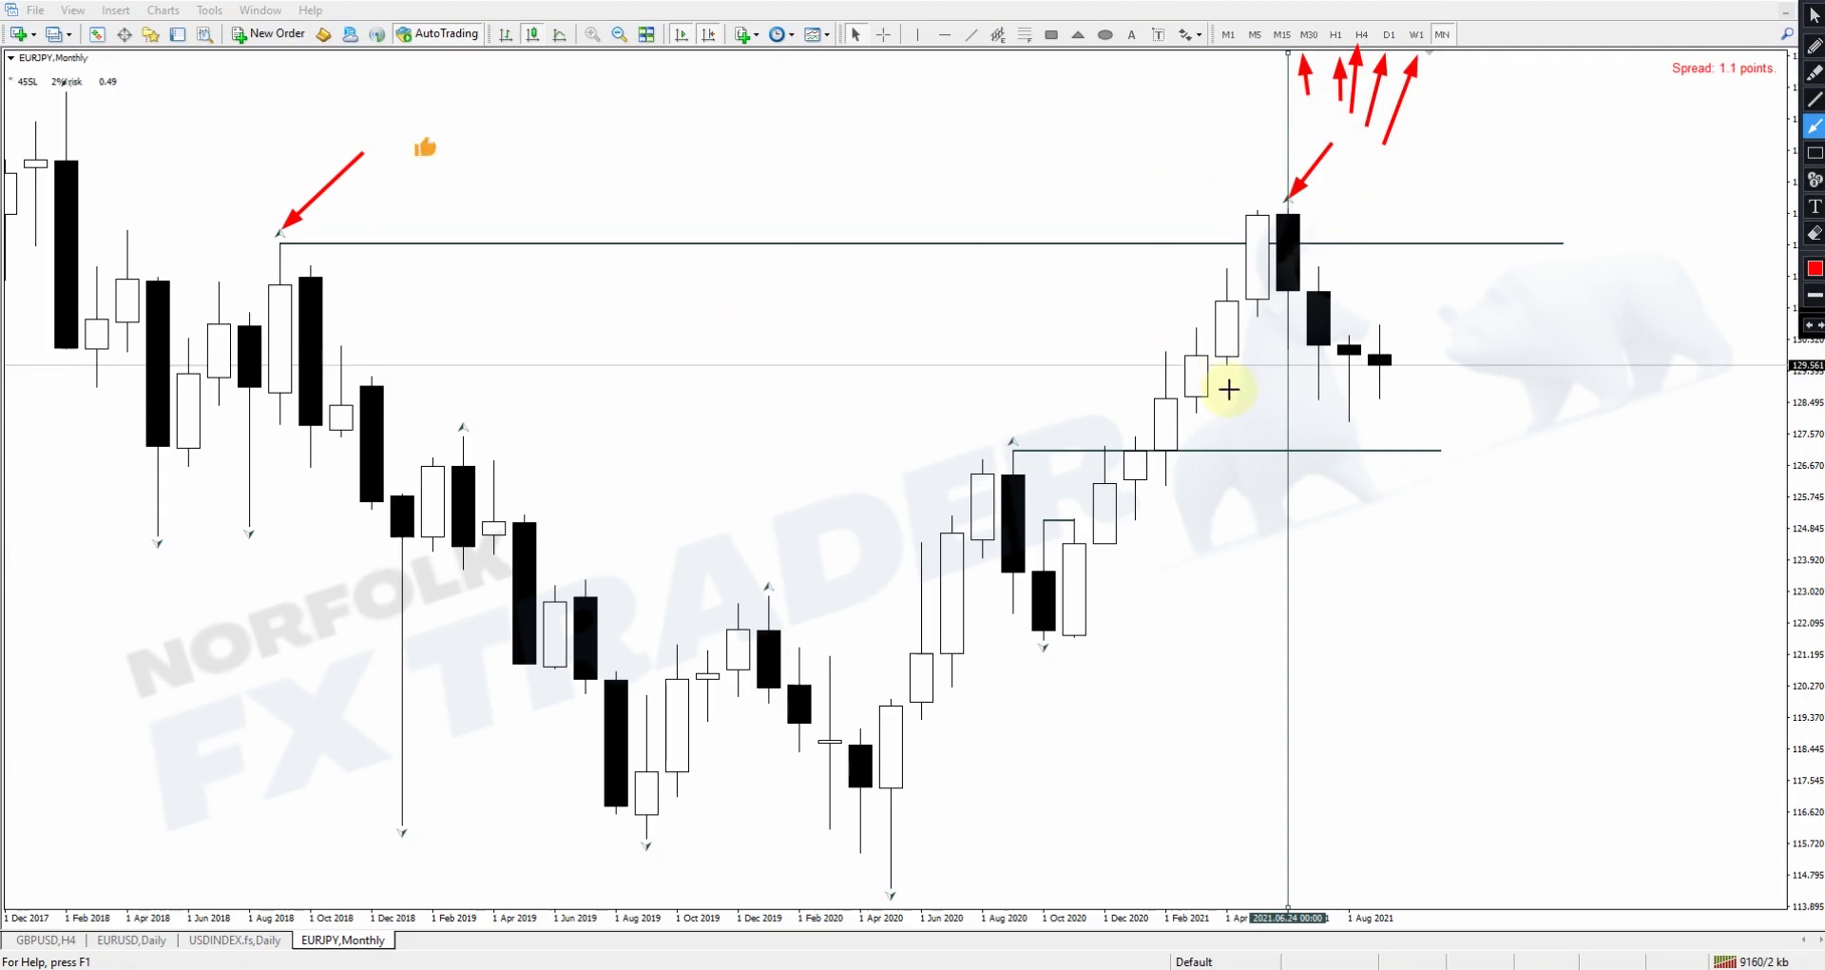
Step: Box the mid-2021 monthly reversal and following decline with a teal rectangle, then erase all drawn annotations
left_click(1814, 152)
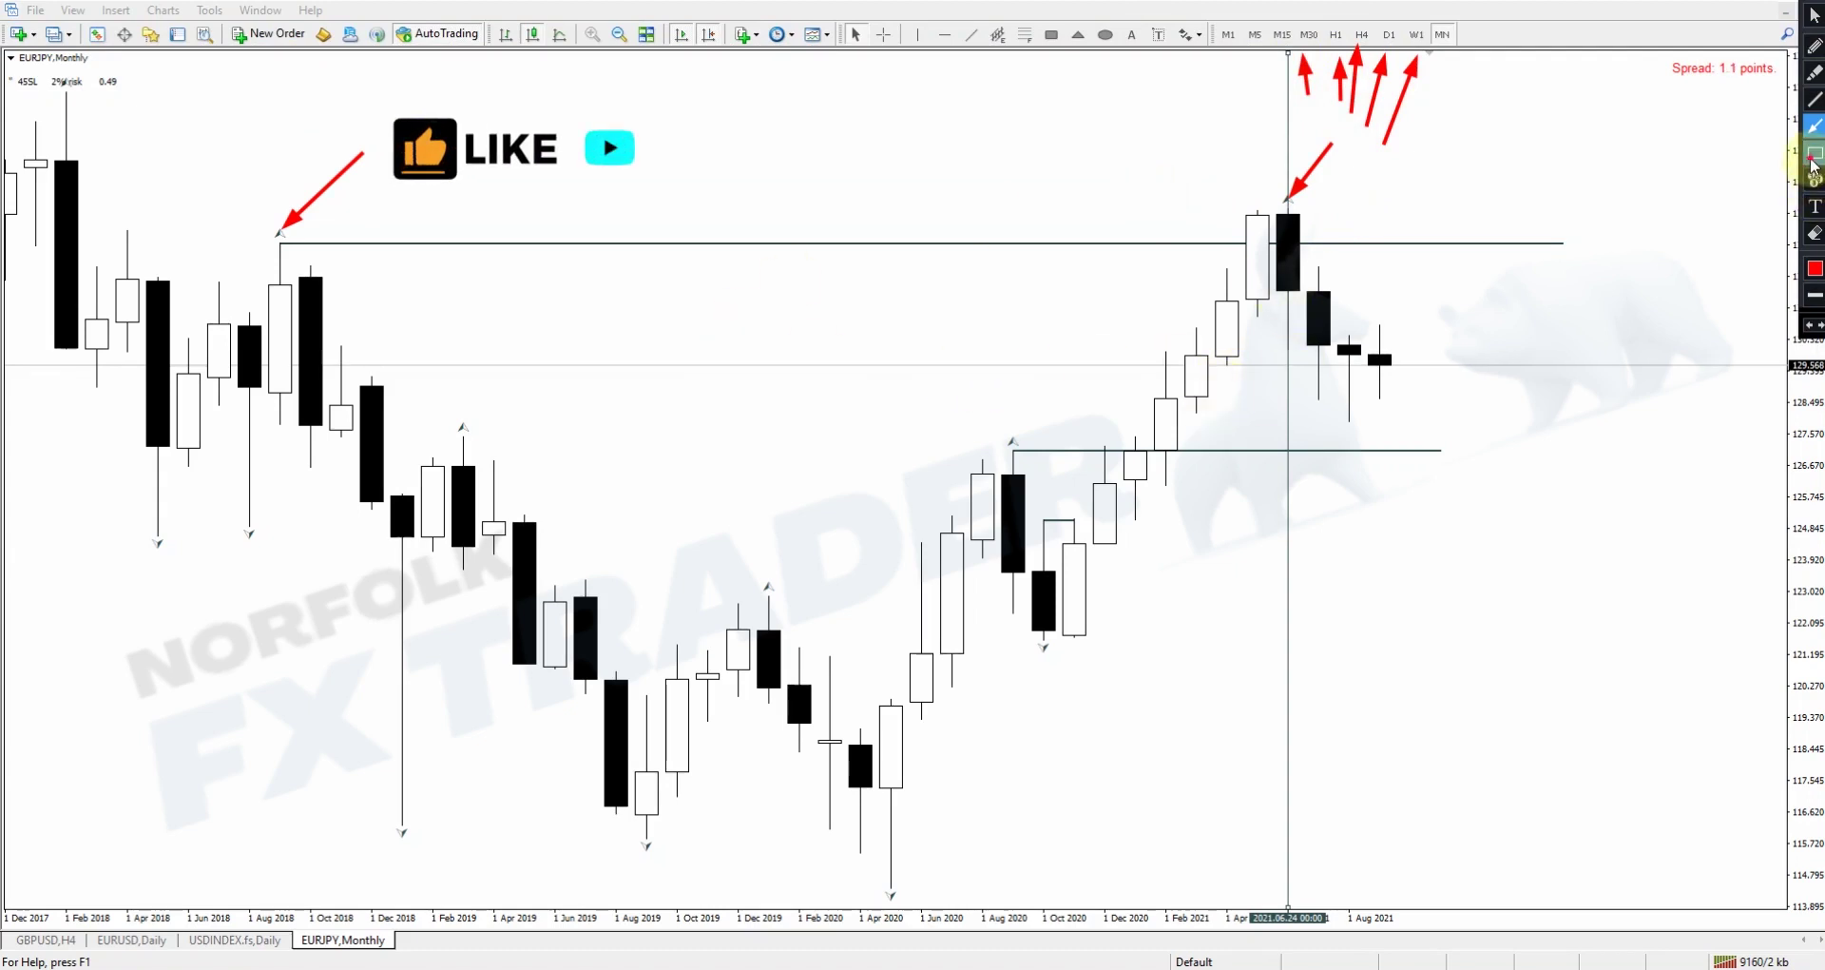
left_click_drag(1225, 205, 1390, 385)
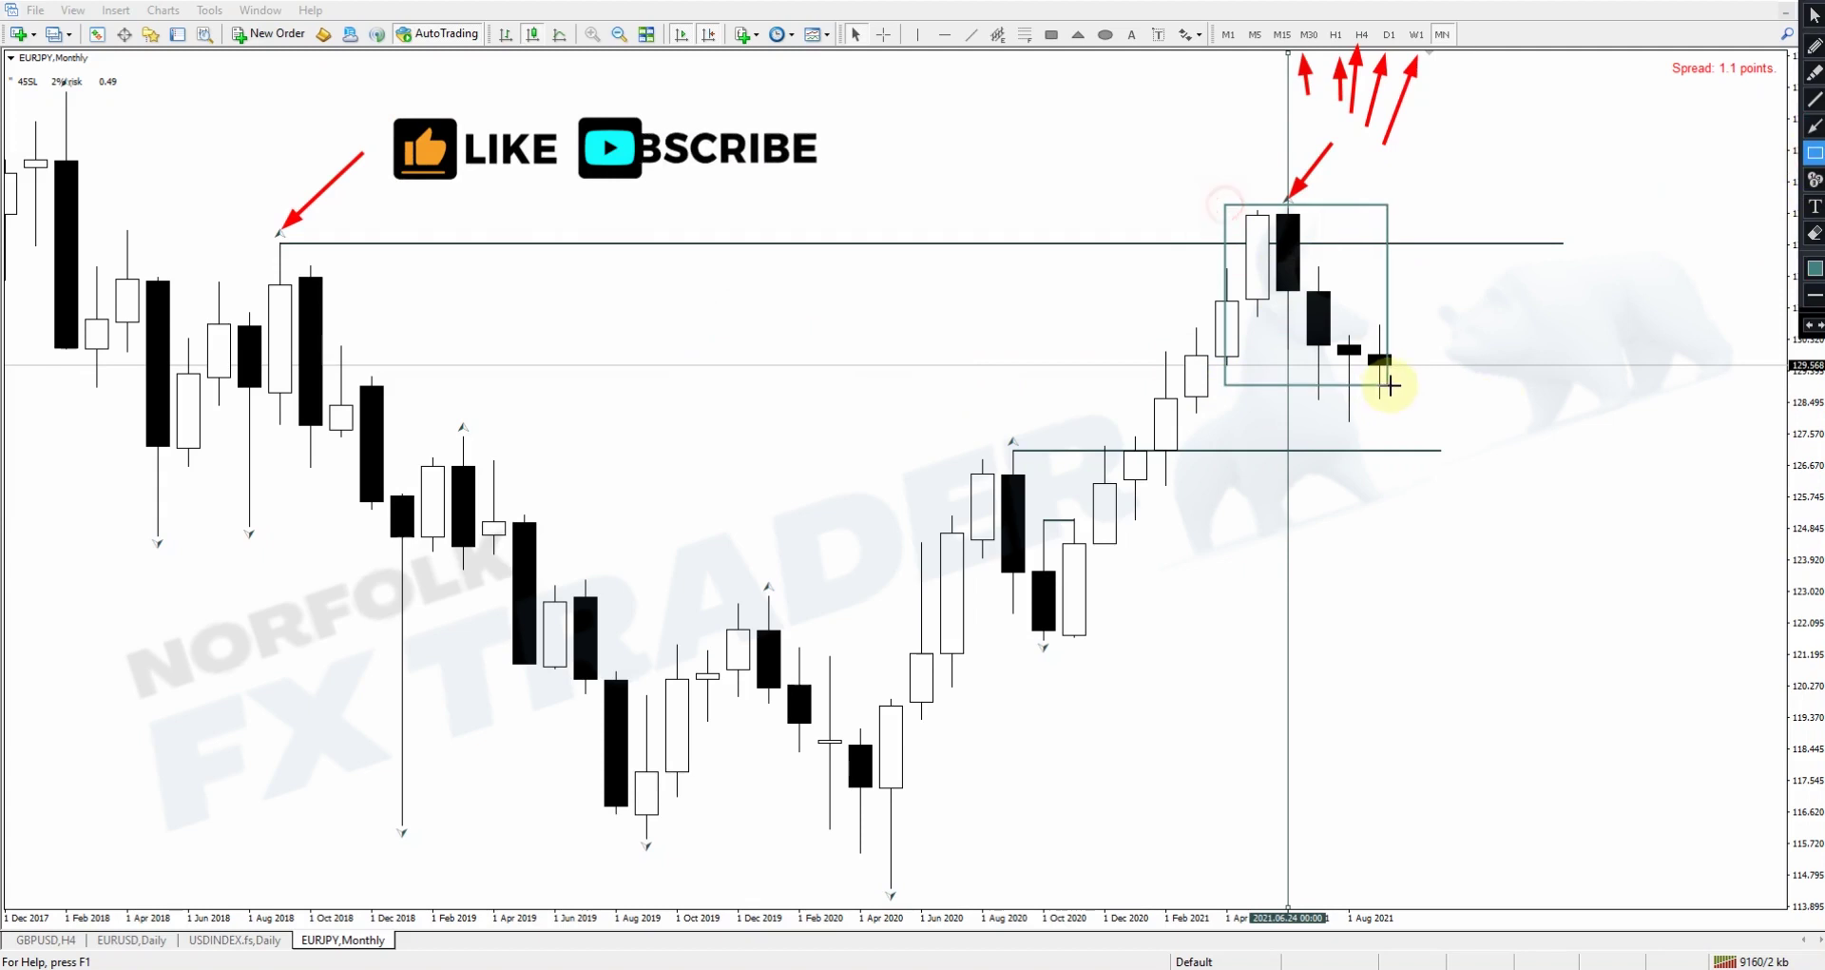
left_click(1815, 232)
left_click(1815, 14)
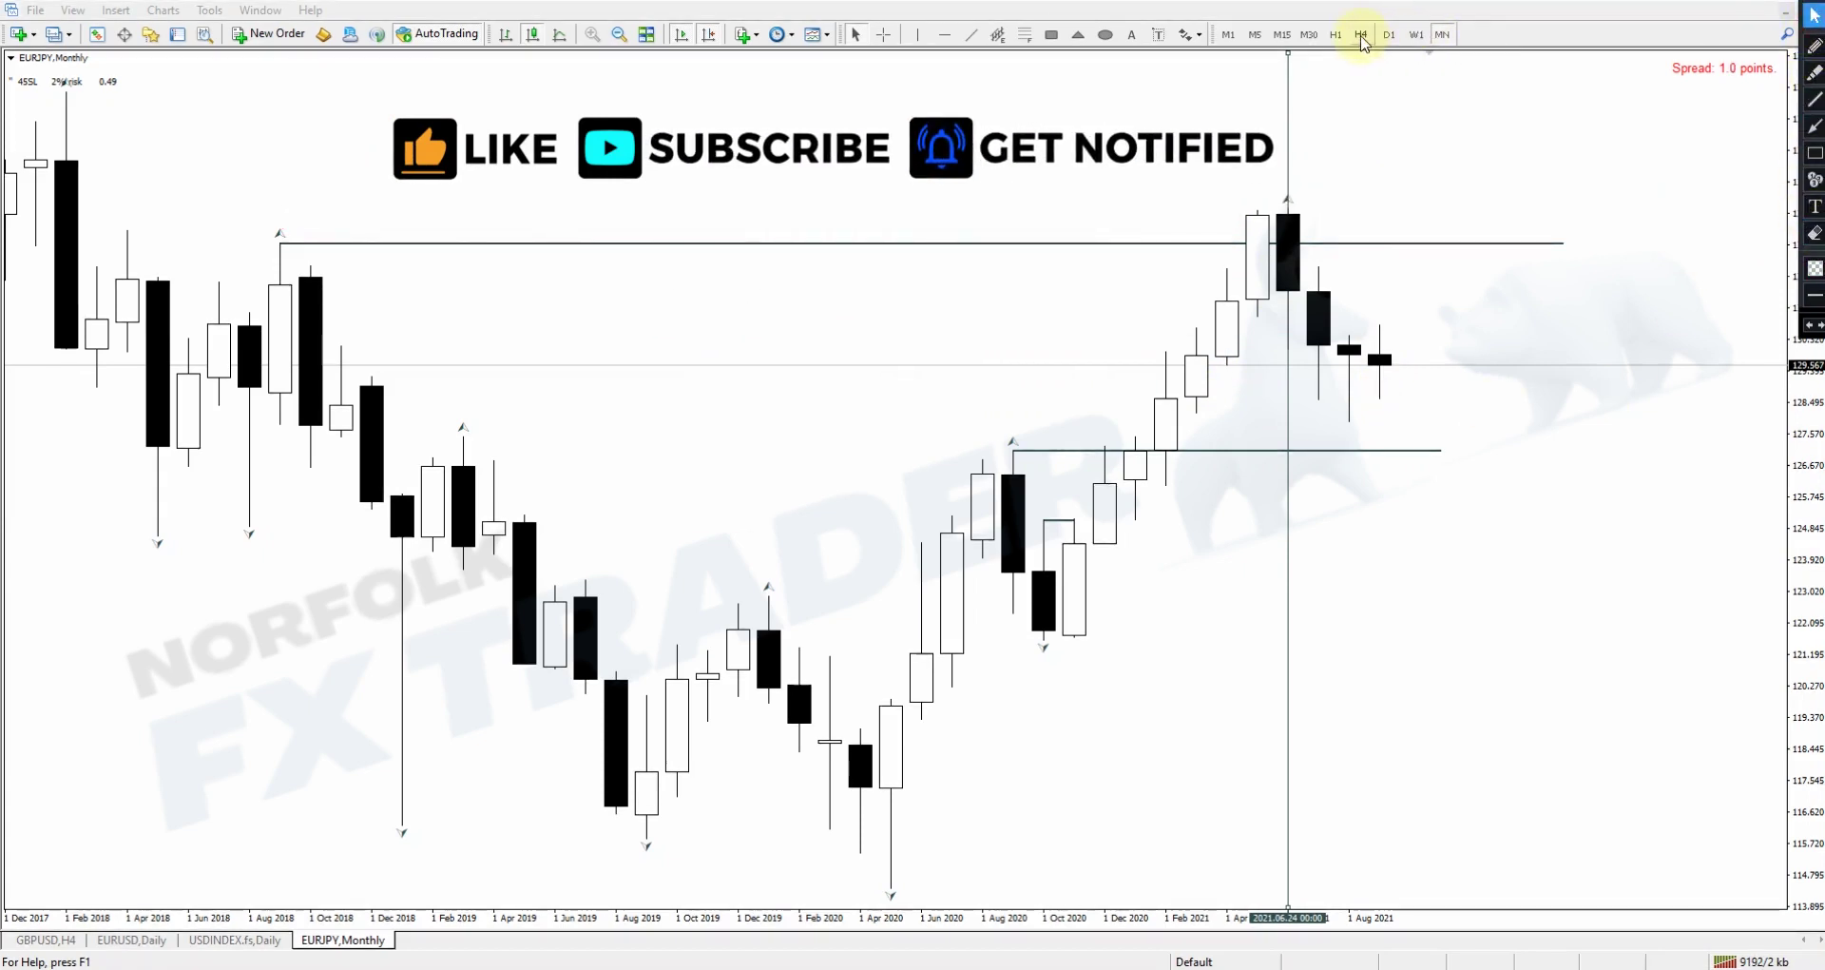
Step: Switch the chart to M30 and move the vertical line to the lower high of 24 June 2021
left_click(1308, 35)
left_click(619, 35)
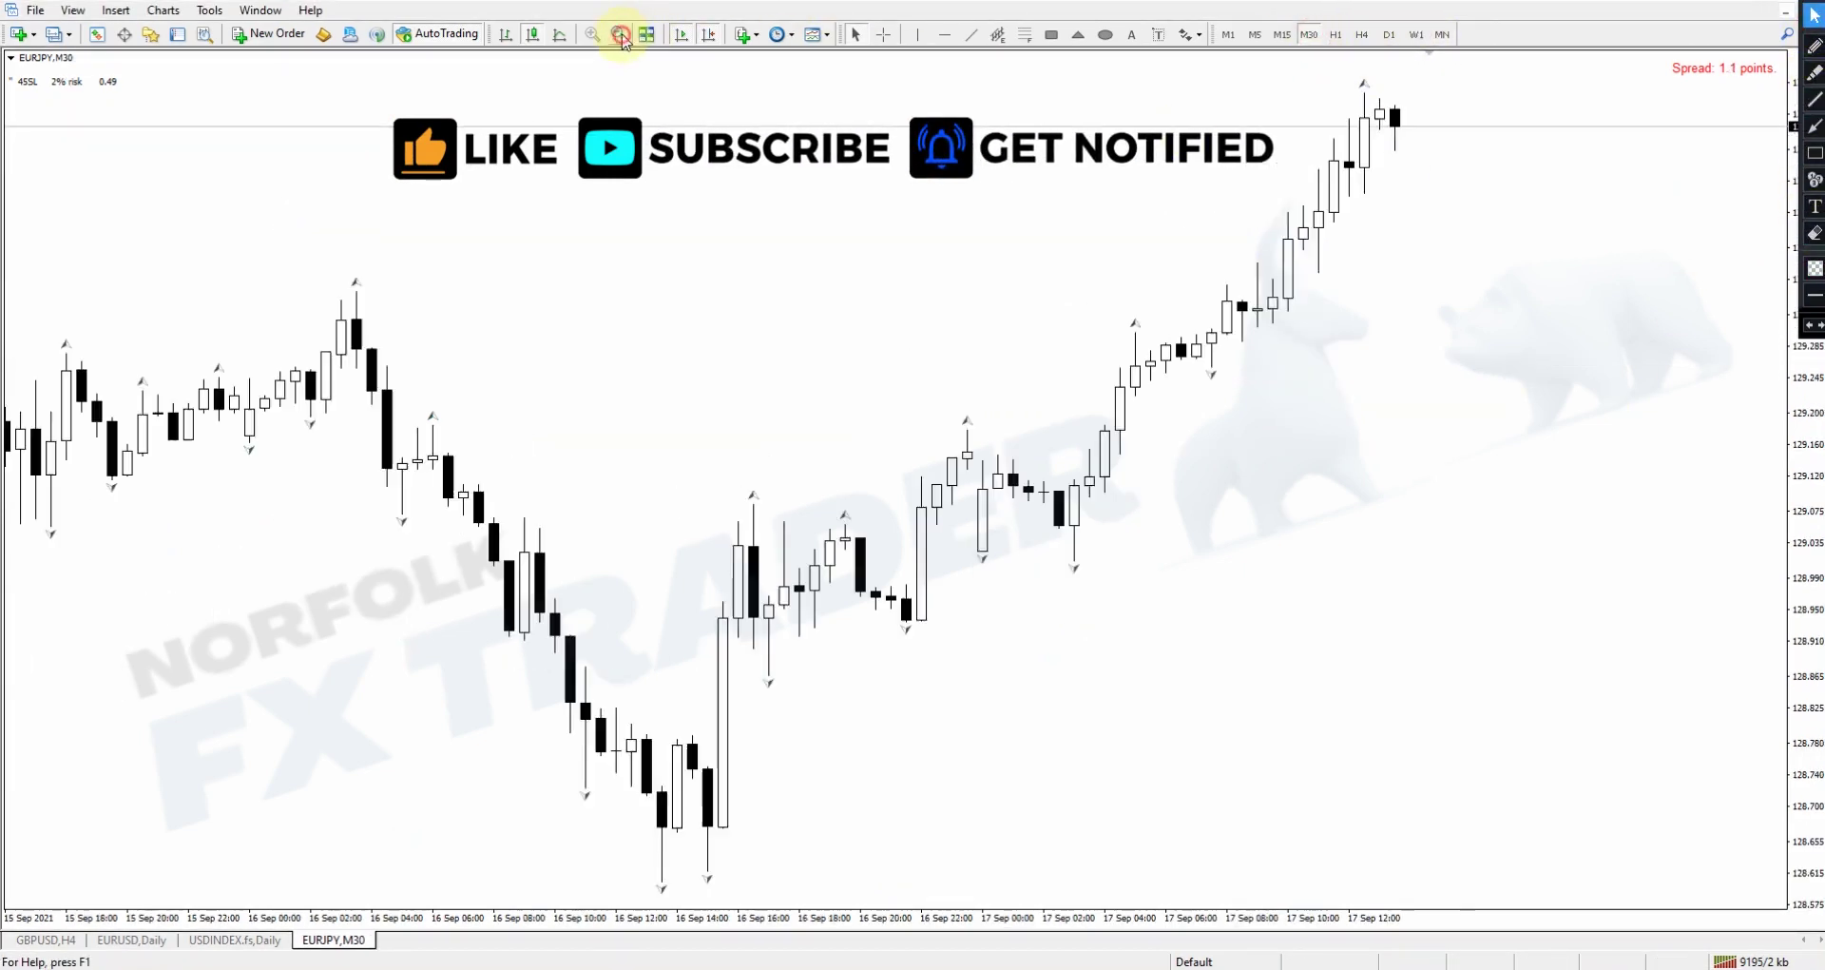
left_click(619, 34)
scroll(851, 285, "up", 15)
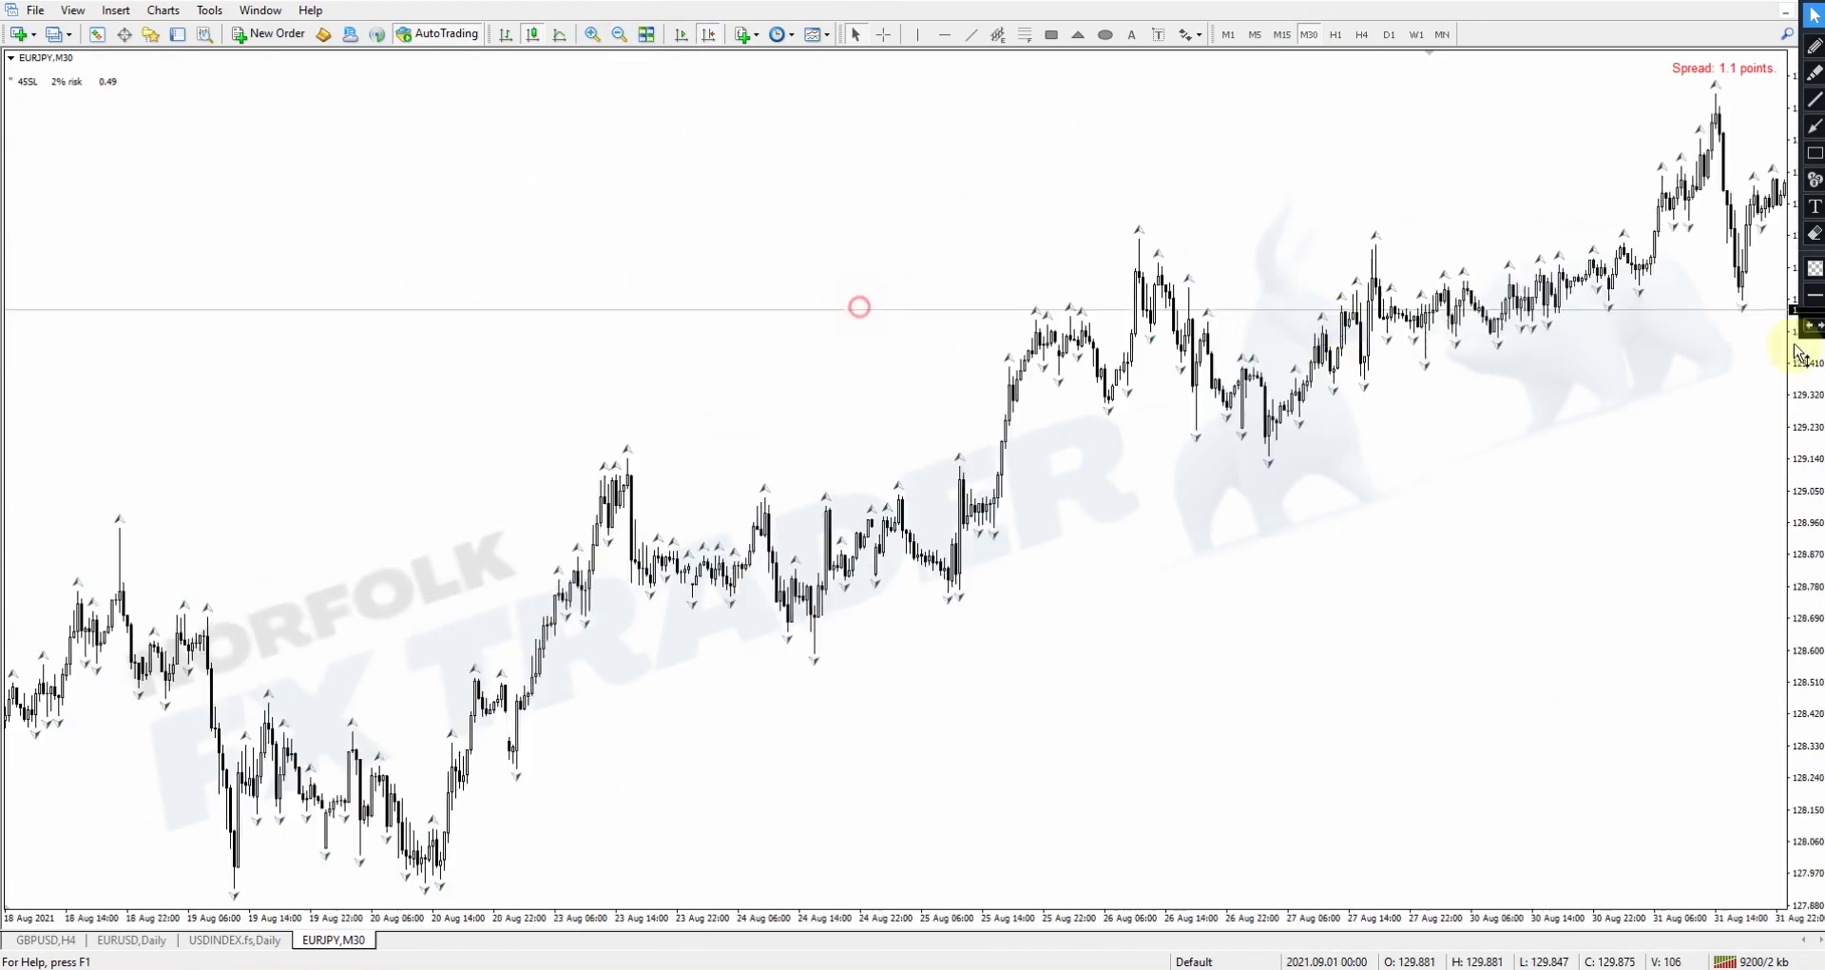
left_click_drag(606, 358, 1458, 428)
left_click_drag(834, 387, 1576, 407)
left_click_drag(631, 359, 680, 338)
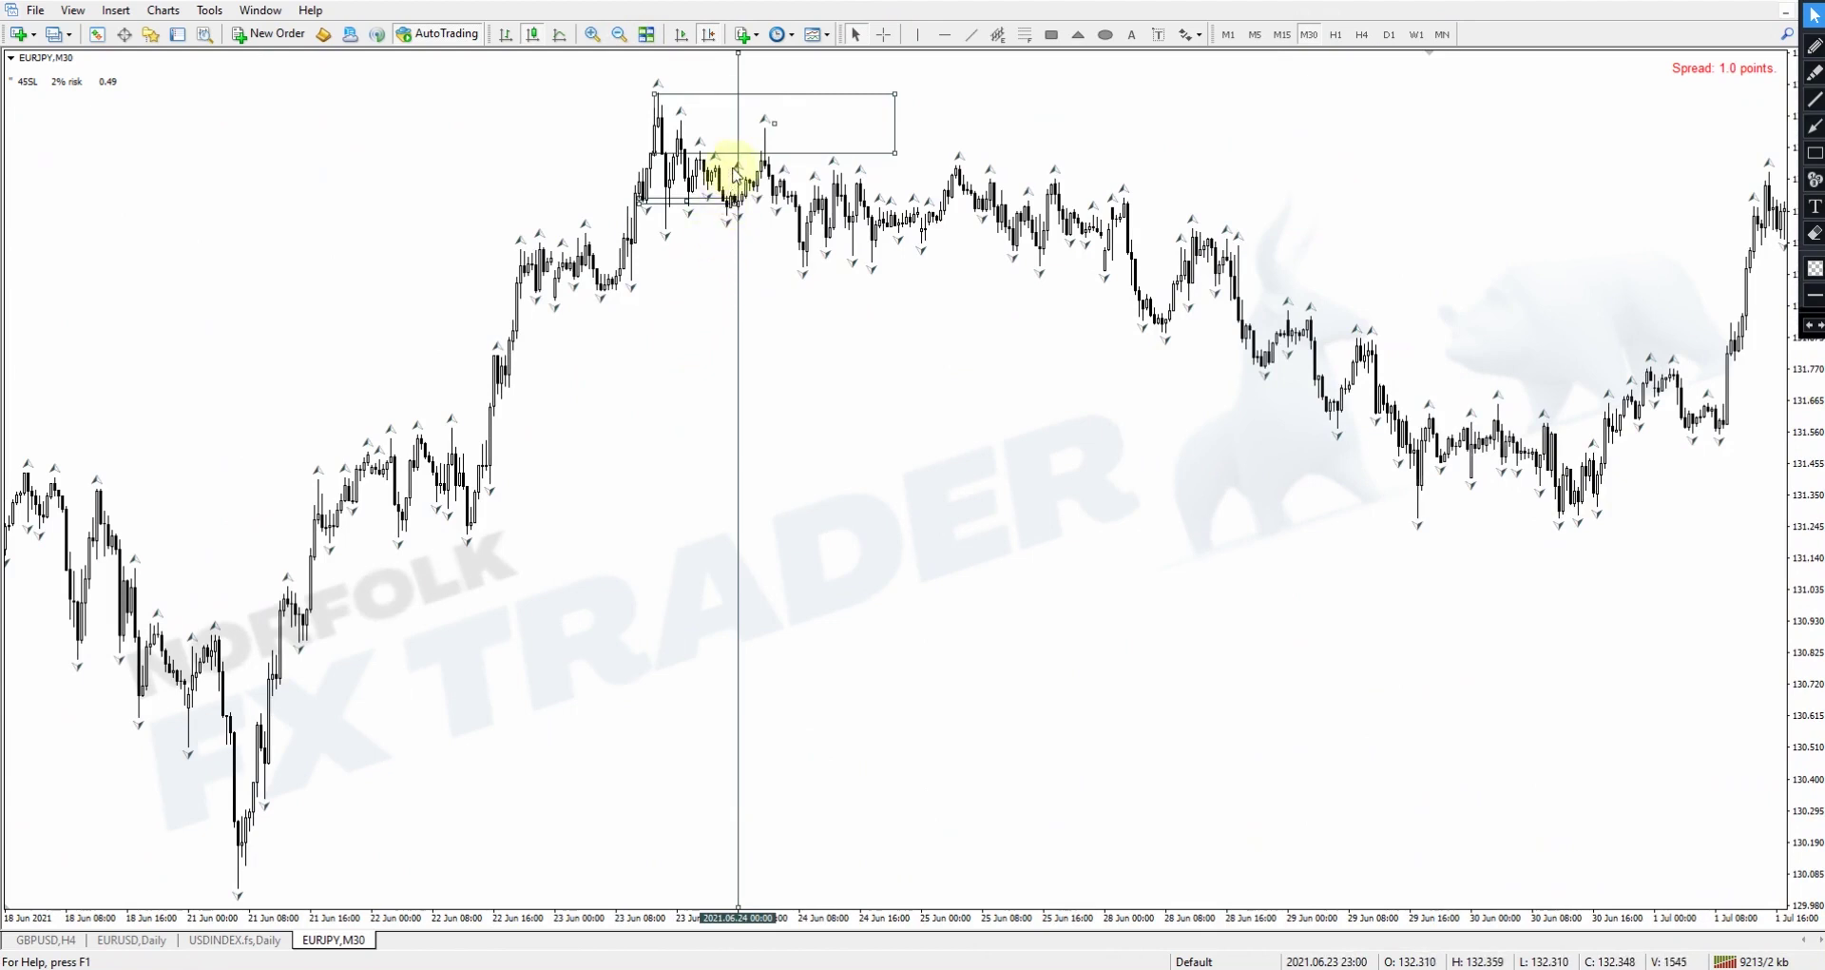
left_click_drag(739, 119, 766, 122)
left_click_drag(966, 395, 1217, 399)
Step: Draw three thin horizontal rectangles from the June swing lows at about 132.03, 131.29 and 130.2, extended to 29 June
left_click(1063, 33)
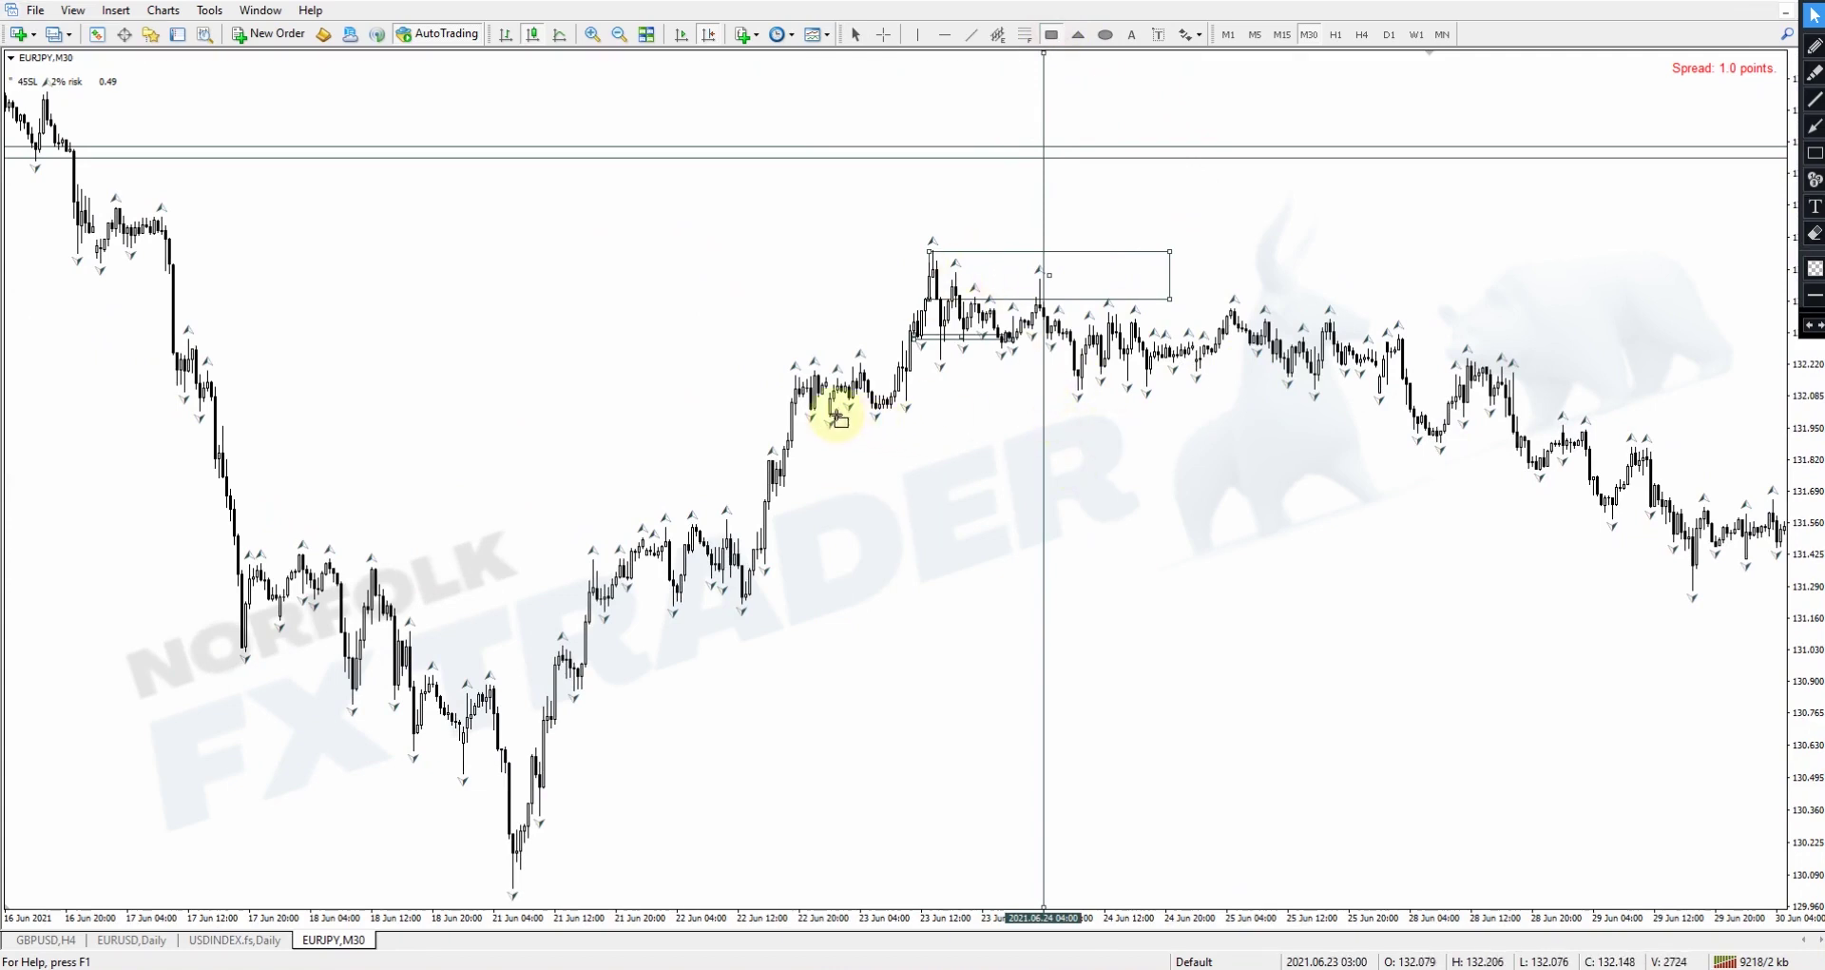
mouse_move(815, 410)
left_mouse_down()
mouse_move(1508, 379)
mouse_move(1689, 409)
left_mouse_up()
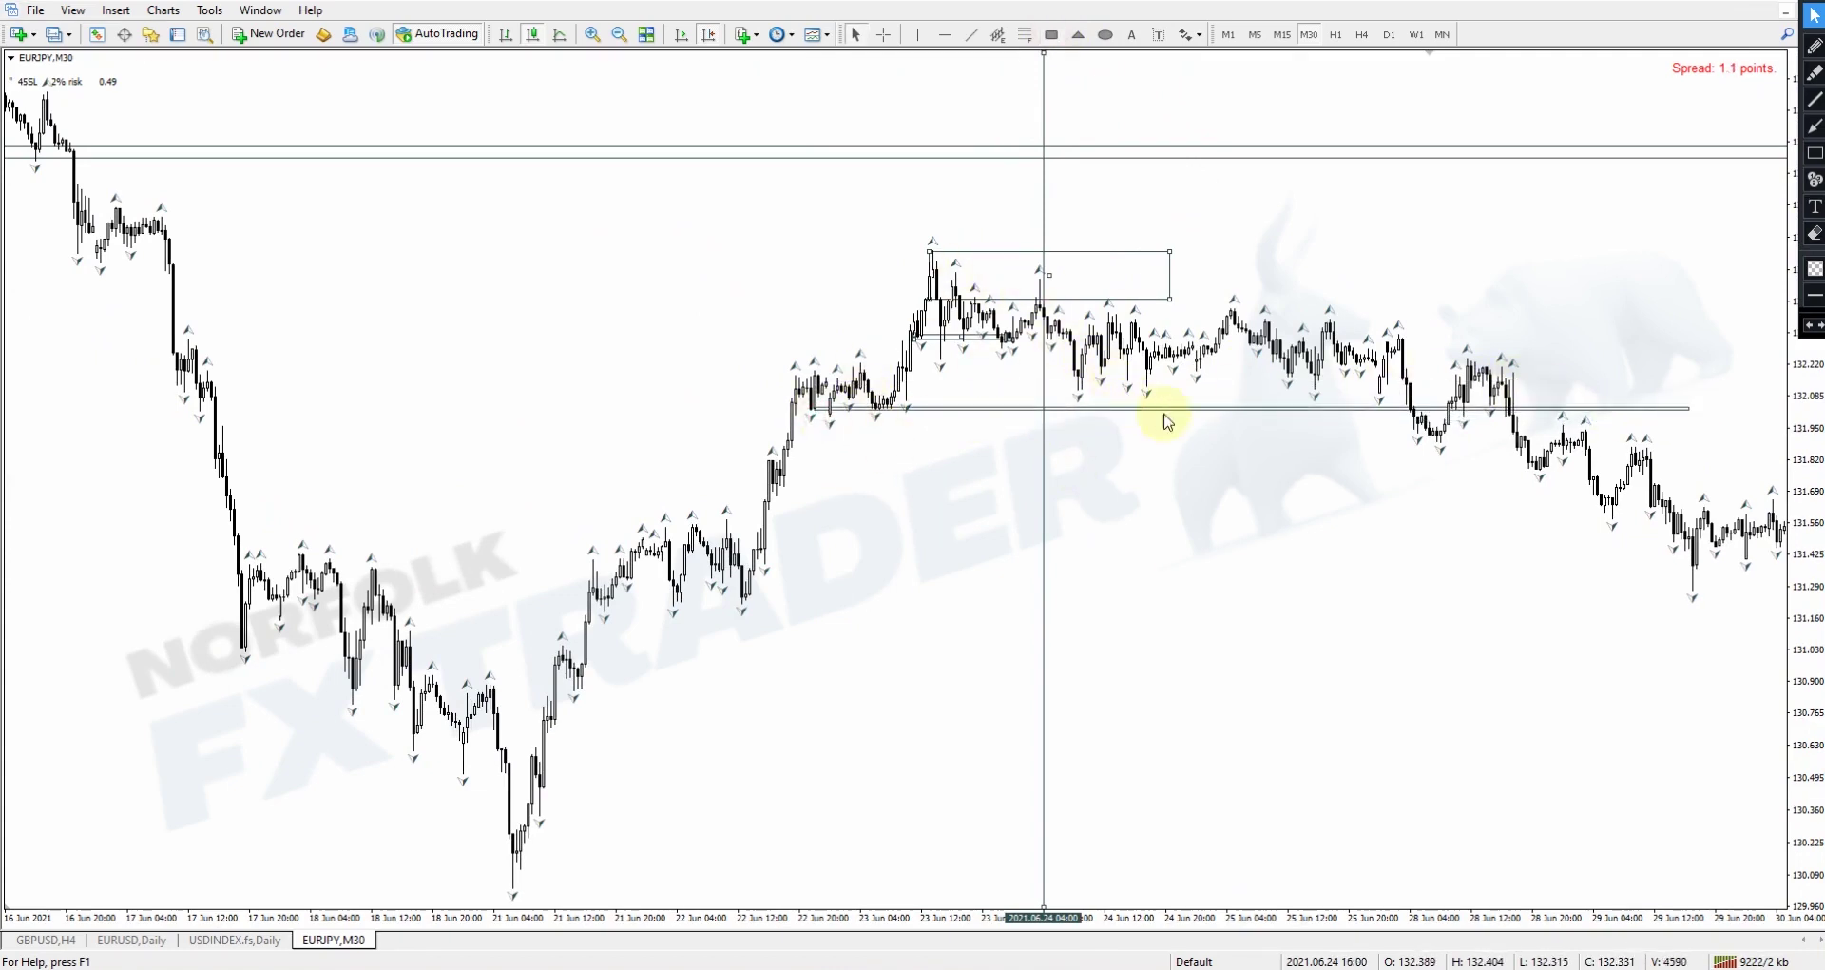
left_click(1050, 36)
left_click_drag(652, 585, 1727, 589)
left_click(1049, 35)
left_click_drag(495, 838, 1716, 852)
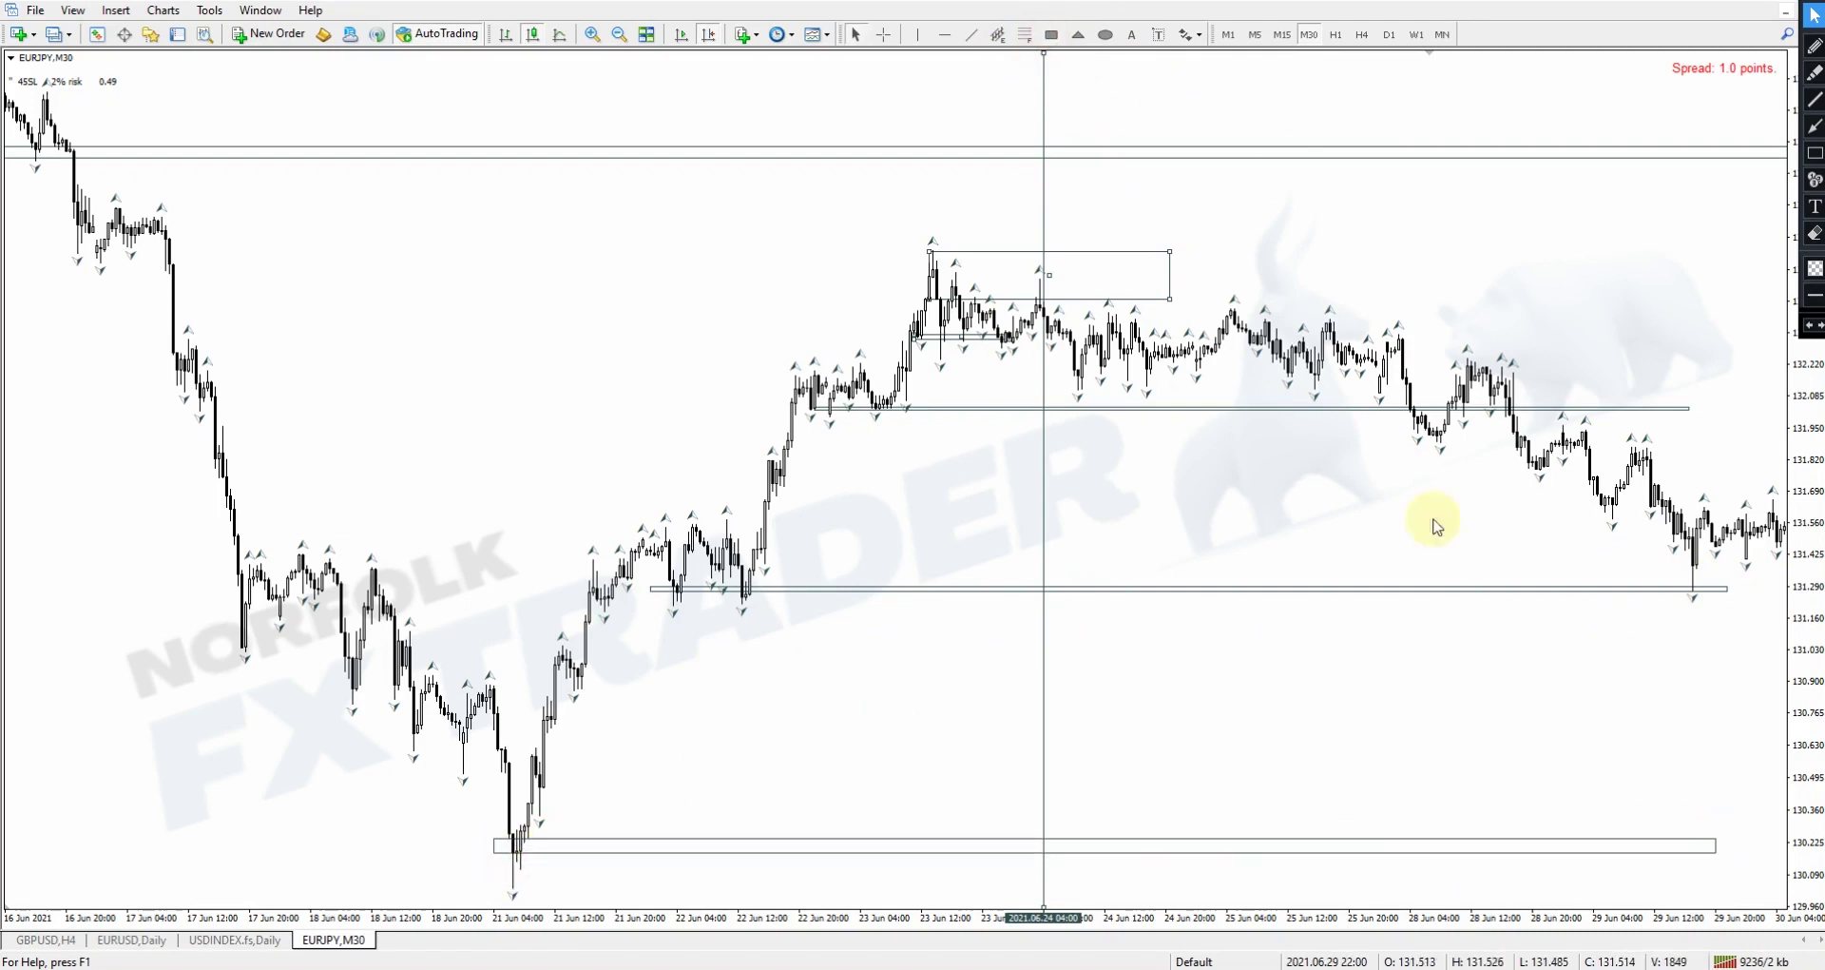
Step: Make the rectangle at the 21 June low thinner and extend it past the early-July break below it
left_click(621, 35)
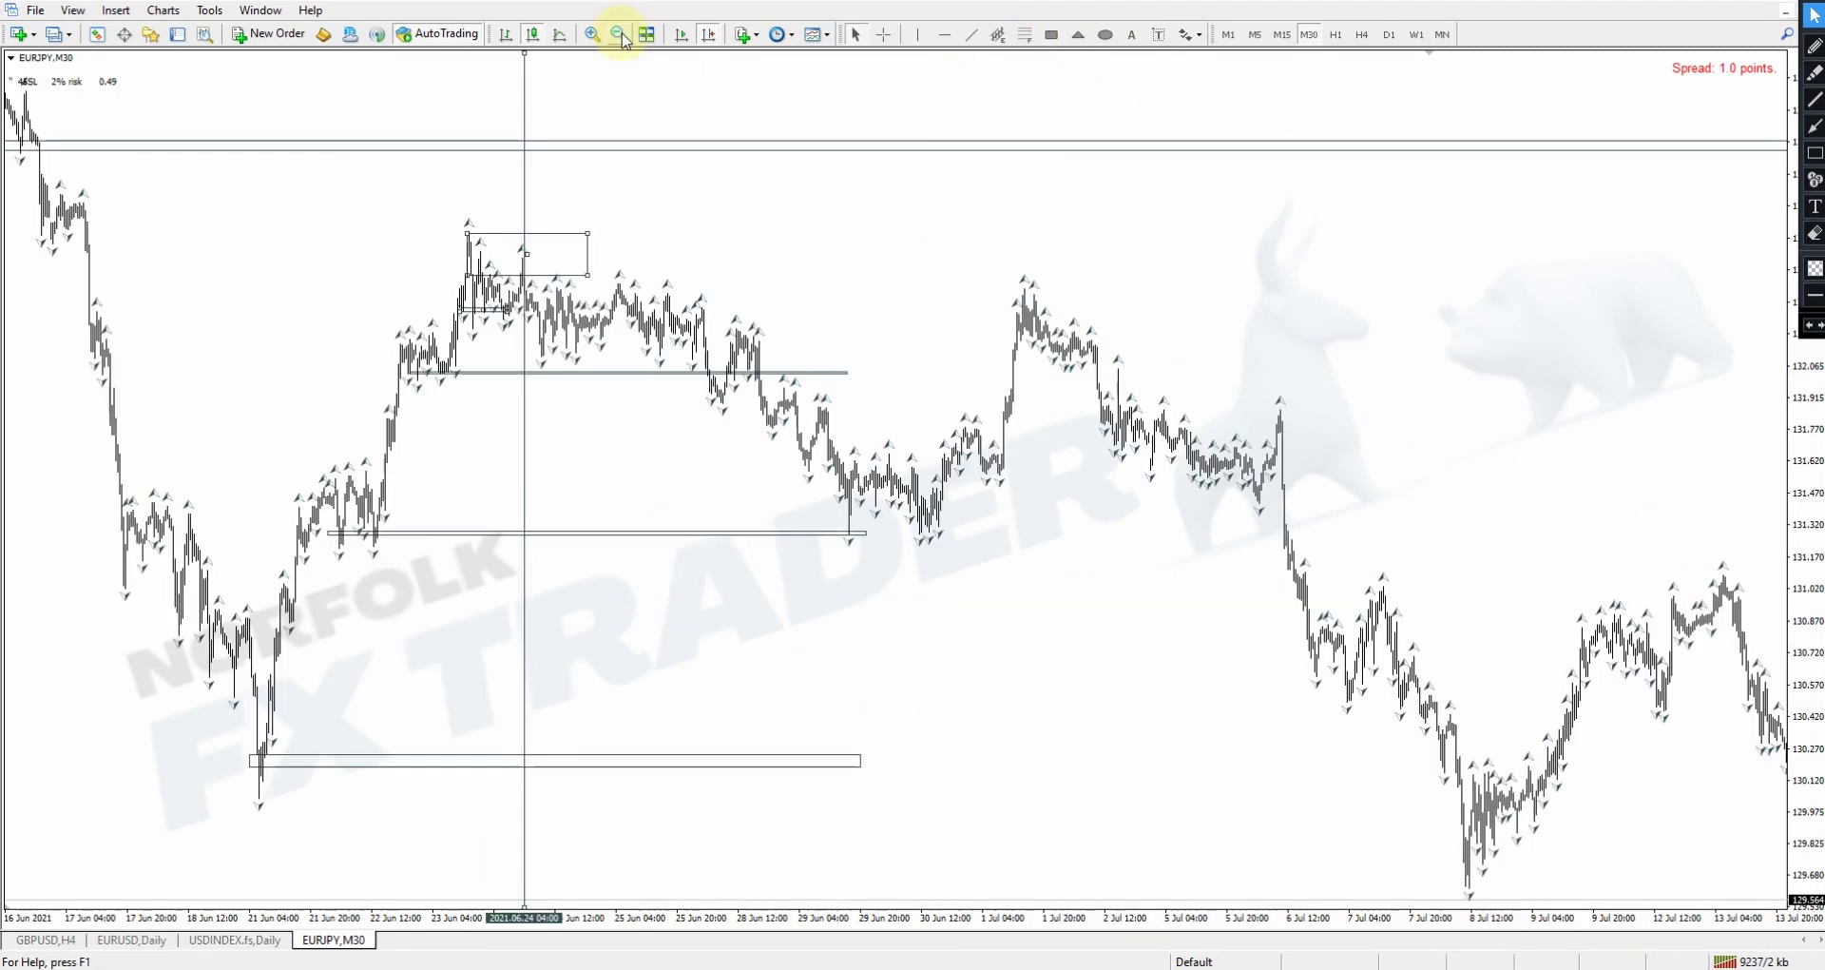
double_click(849, 765)
left_click_drag(849, 766, 1537, 750)
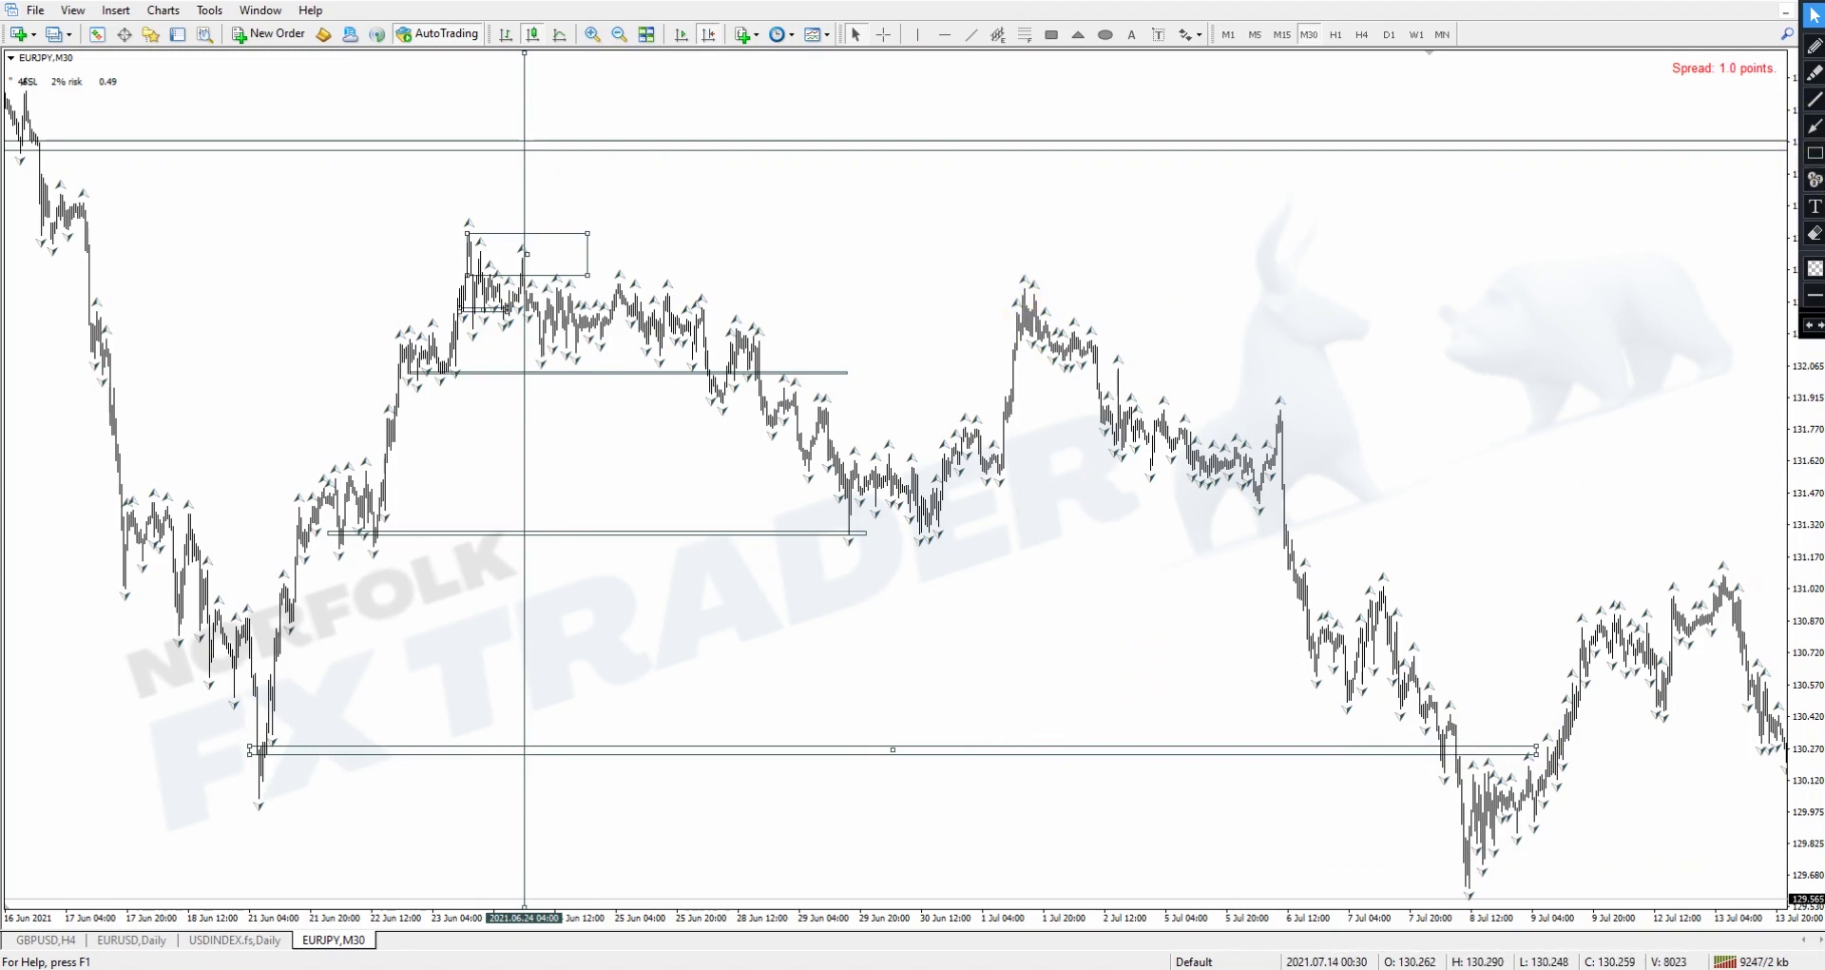
Step: Trace the late-June decline and the rally to the 1 July high with red arrows, point at that high, then erase the arrows
left_click(1816, 127)
left_click_drag(472, 234, 889, 538)
left_click_drag(894, 537, 1018, 302)
left_click_drag(1126, 209, 1053, 292)
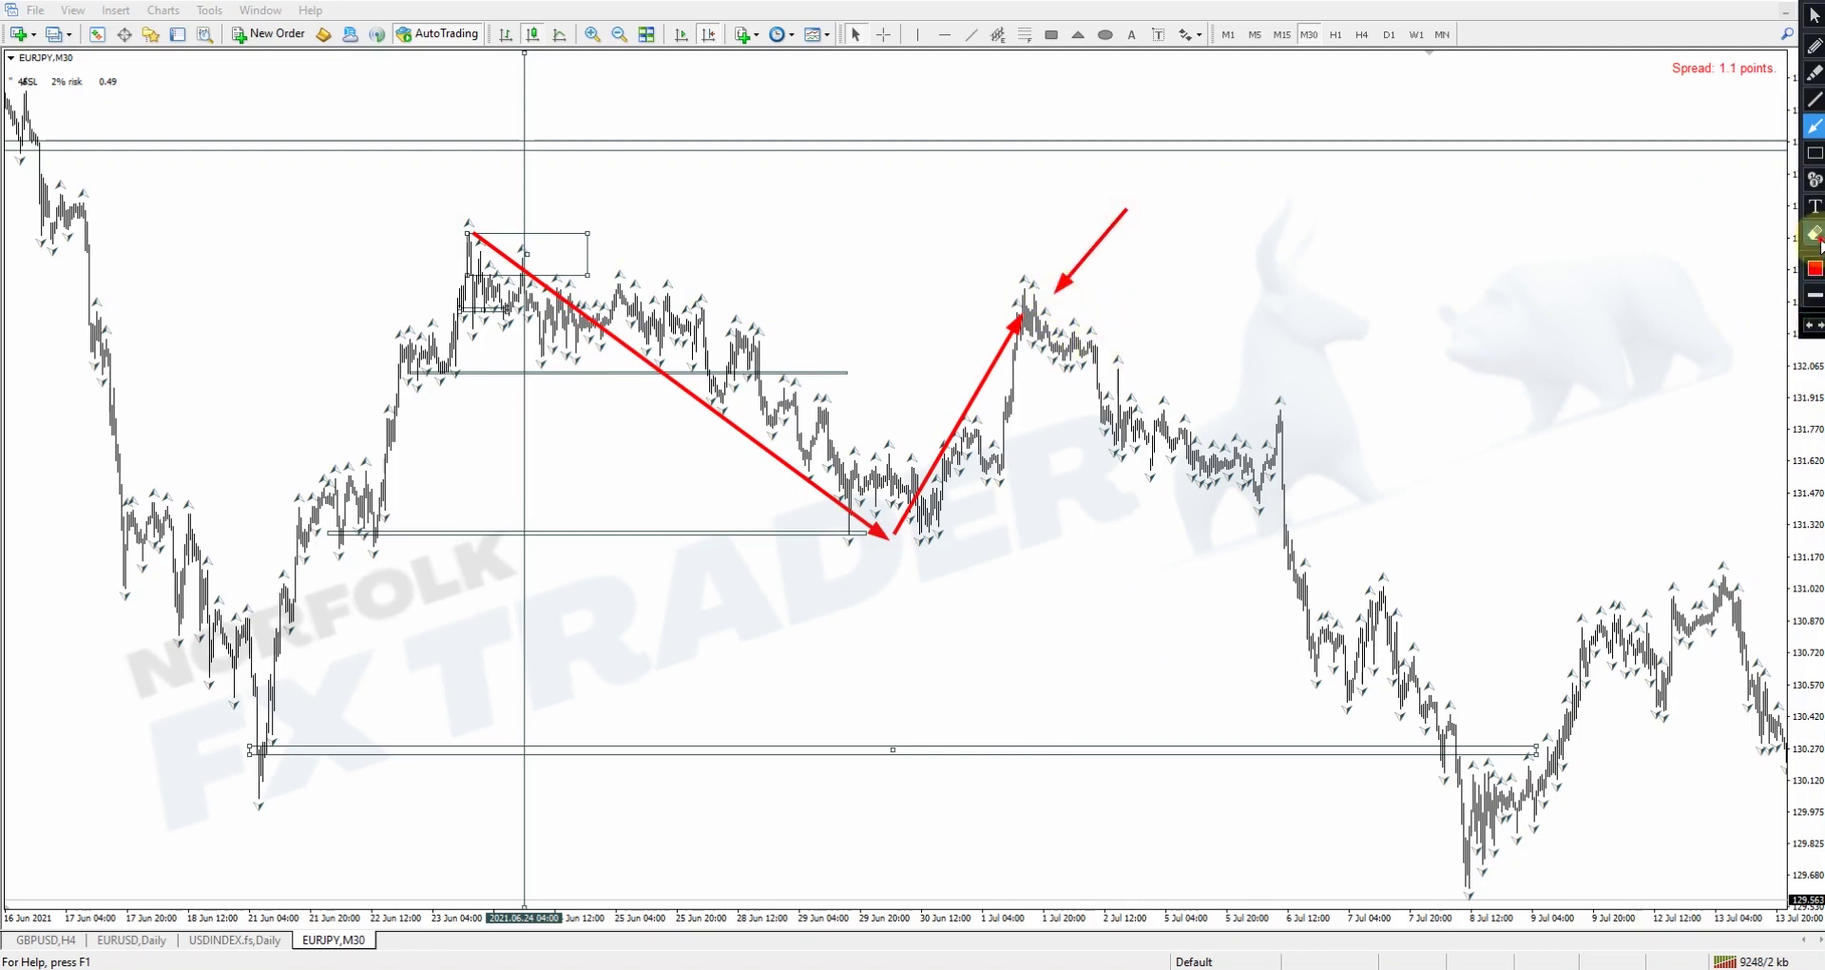
left_click(1817, 238)
left_click(1814, 15)
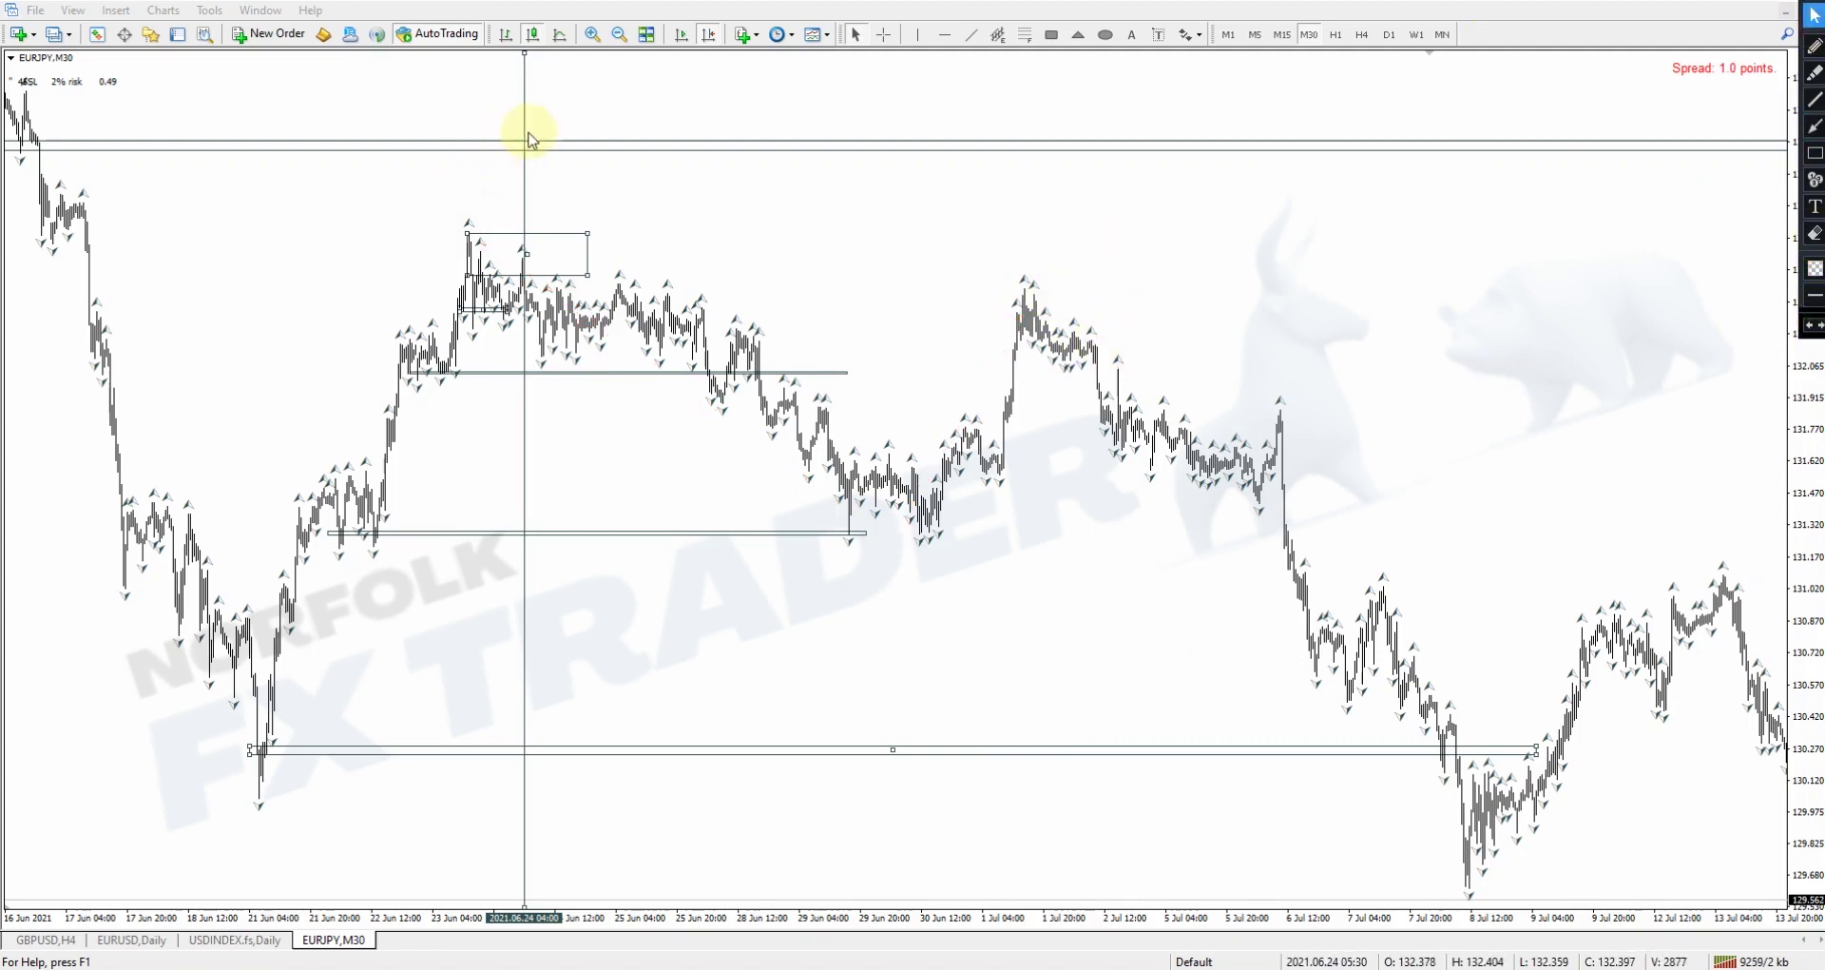
Step: Switch to the Daily timeframe with larger candles and delete the selected vertical line, June swing-high box and rectangle at the 21 June low
left_click(1388, 37)
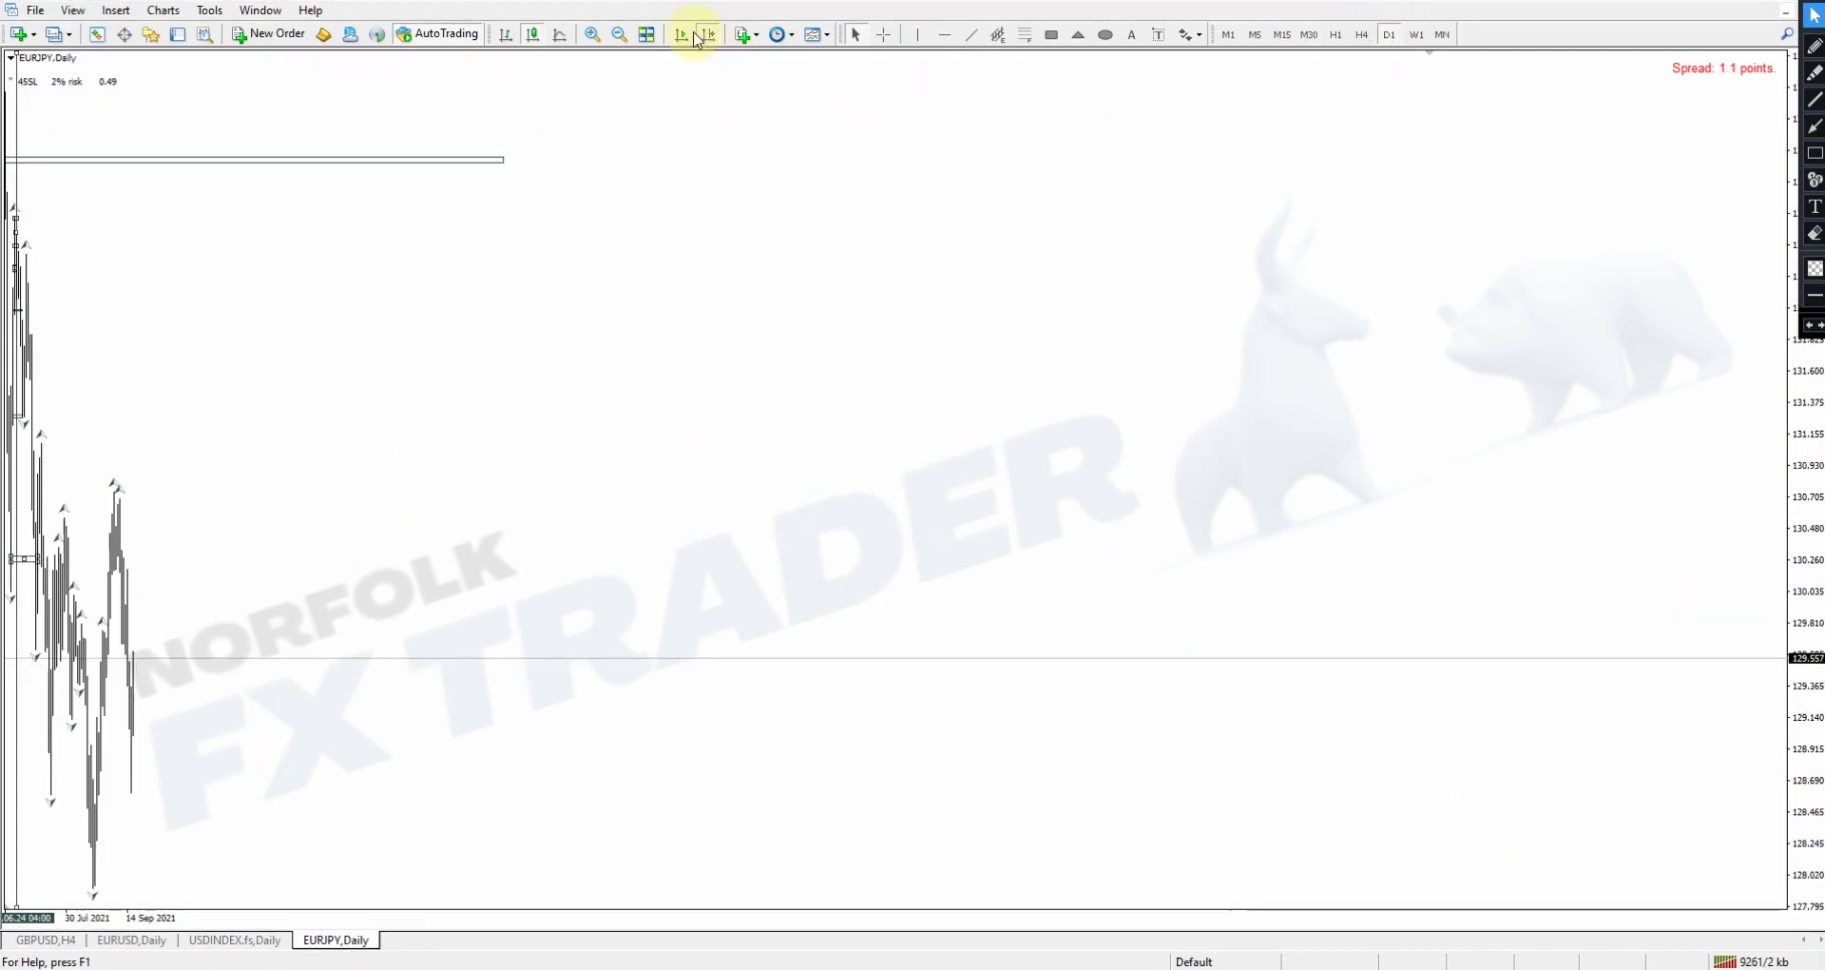
left_click(592, 36)
left_click(592, 36)
left_click(592, 36)
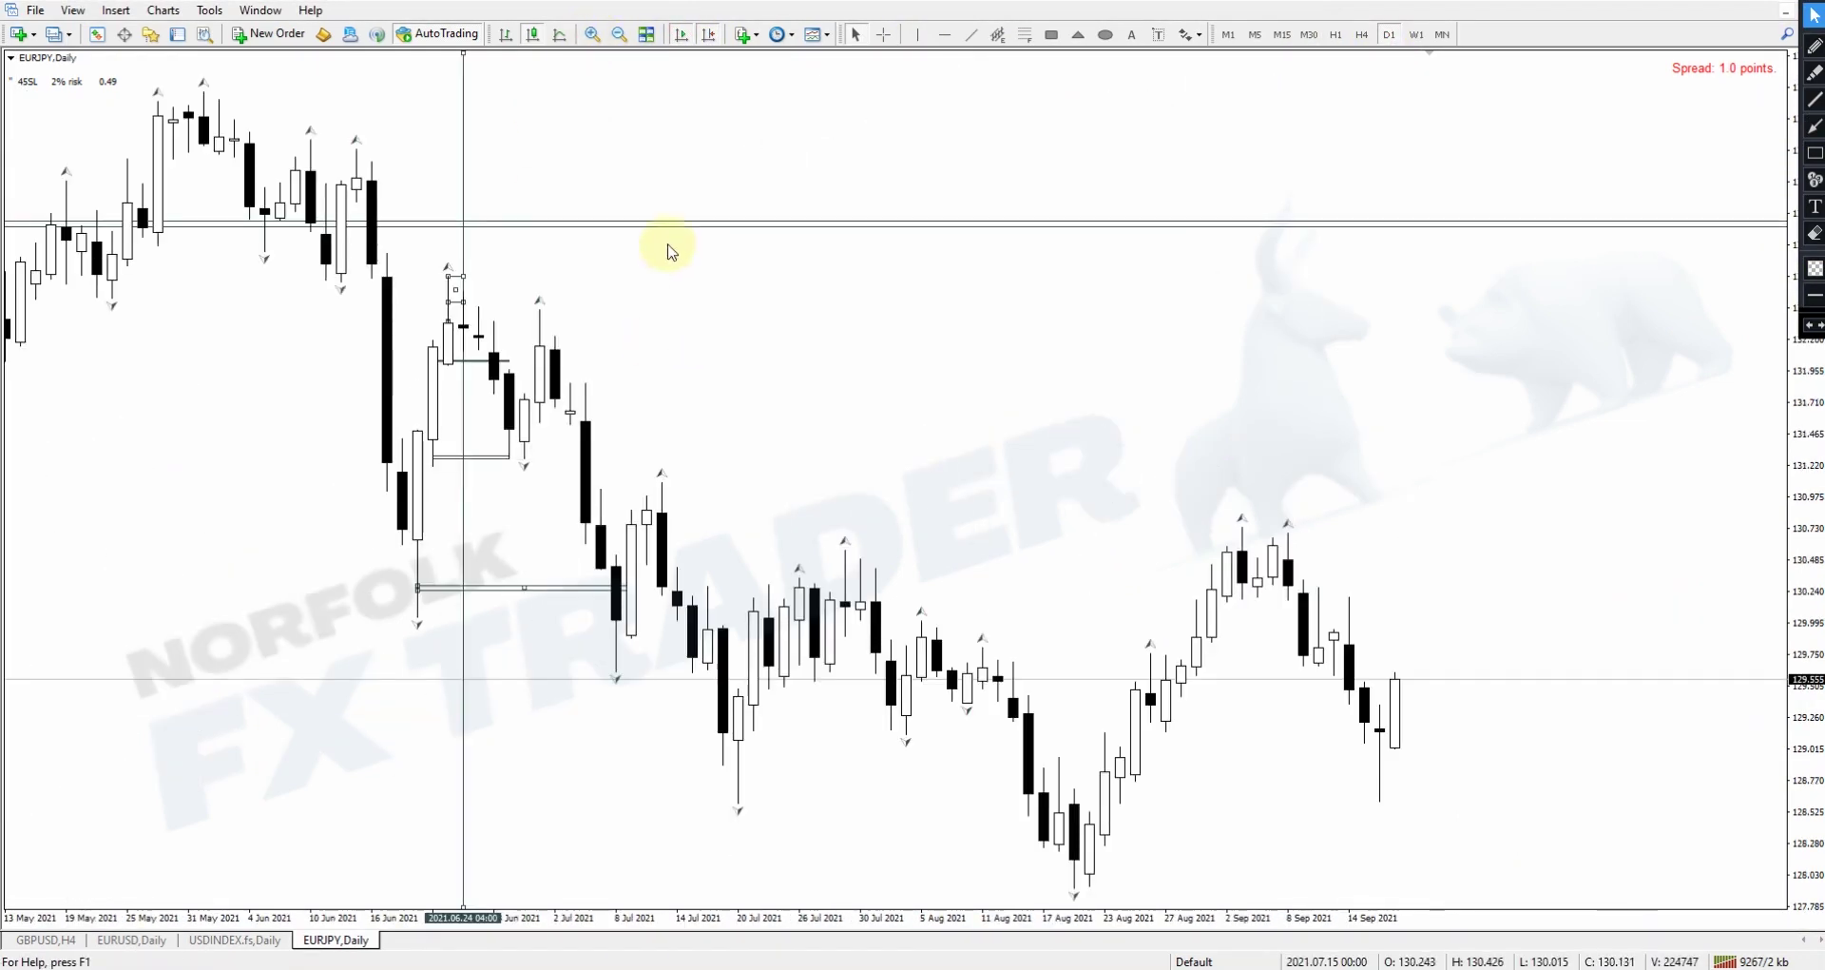
left_click(447, 281)
right_click(447, 282)
left_click(518, 382)
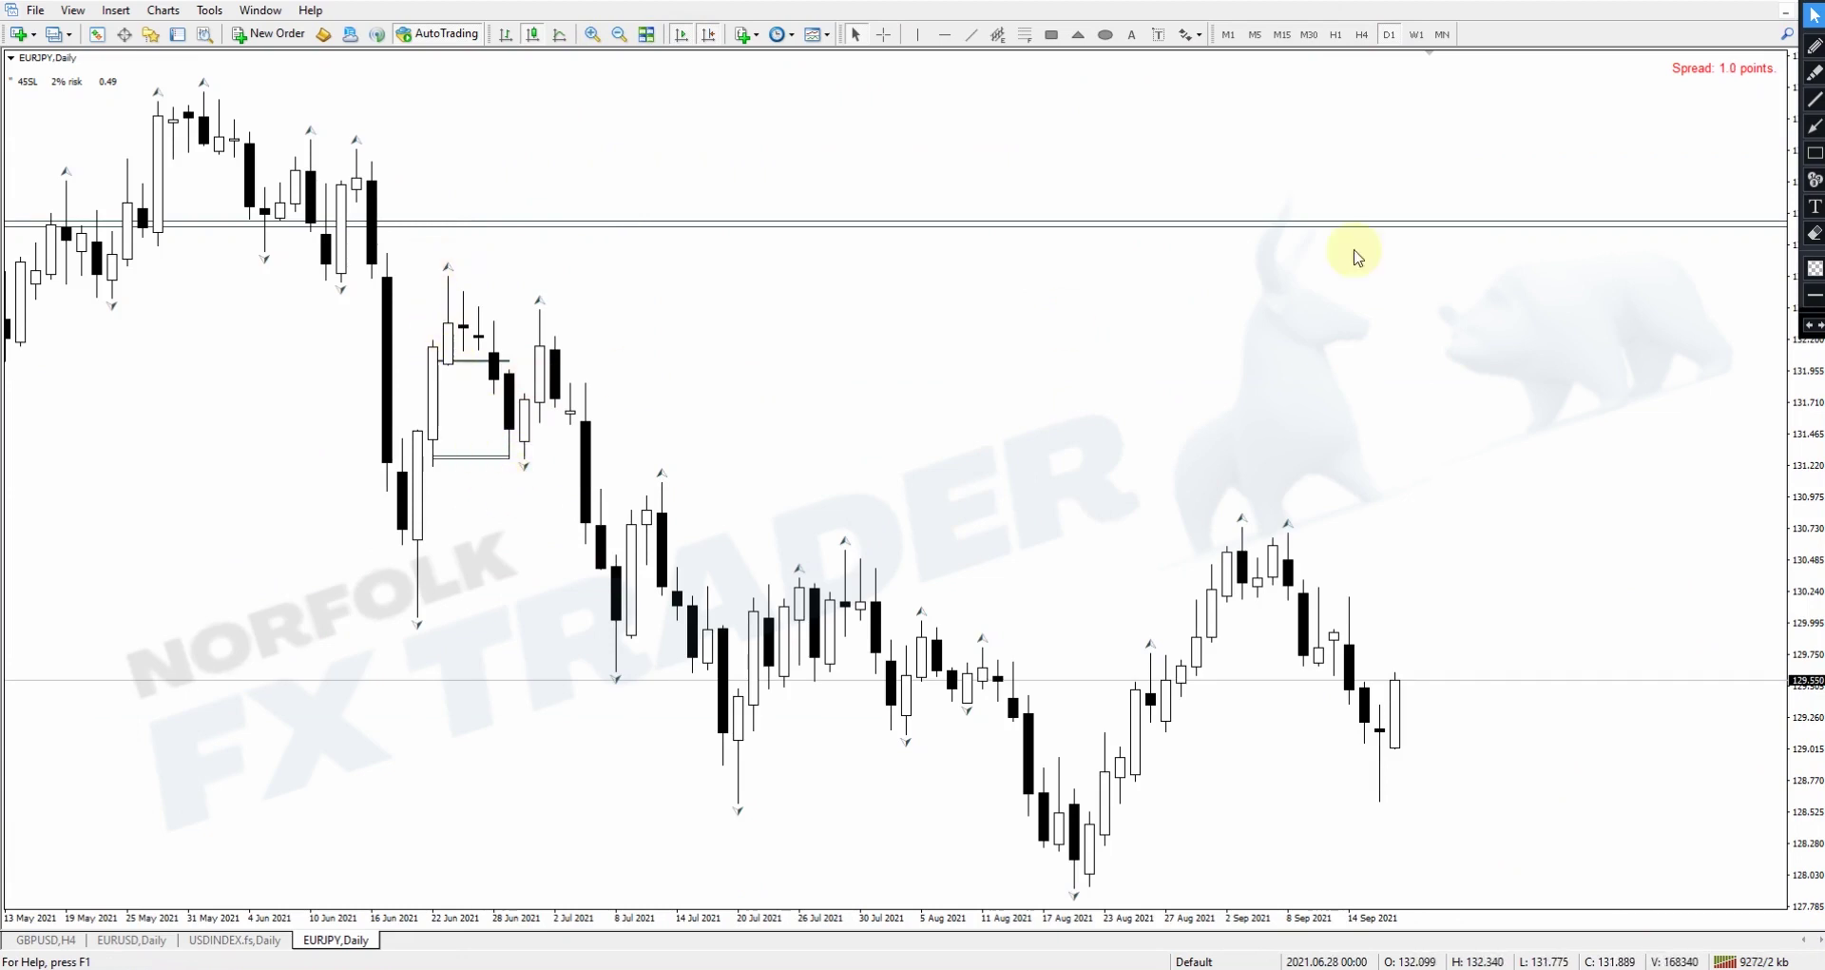
Step: Box the late-June daily swing-high zone with a teal rectangle, then erase it
left_click(1815, 156)
left_click_drag(446, 362, 868, 271)
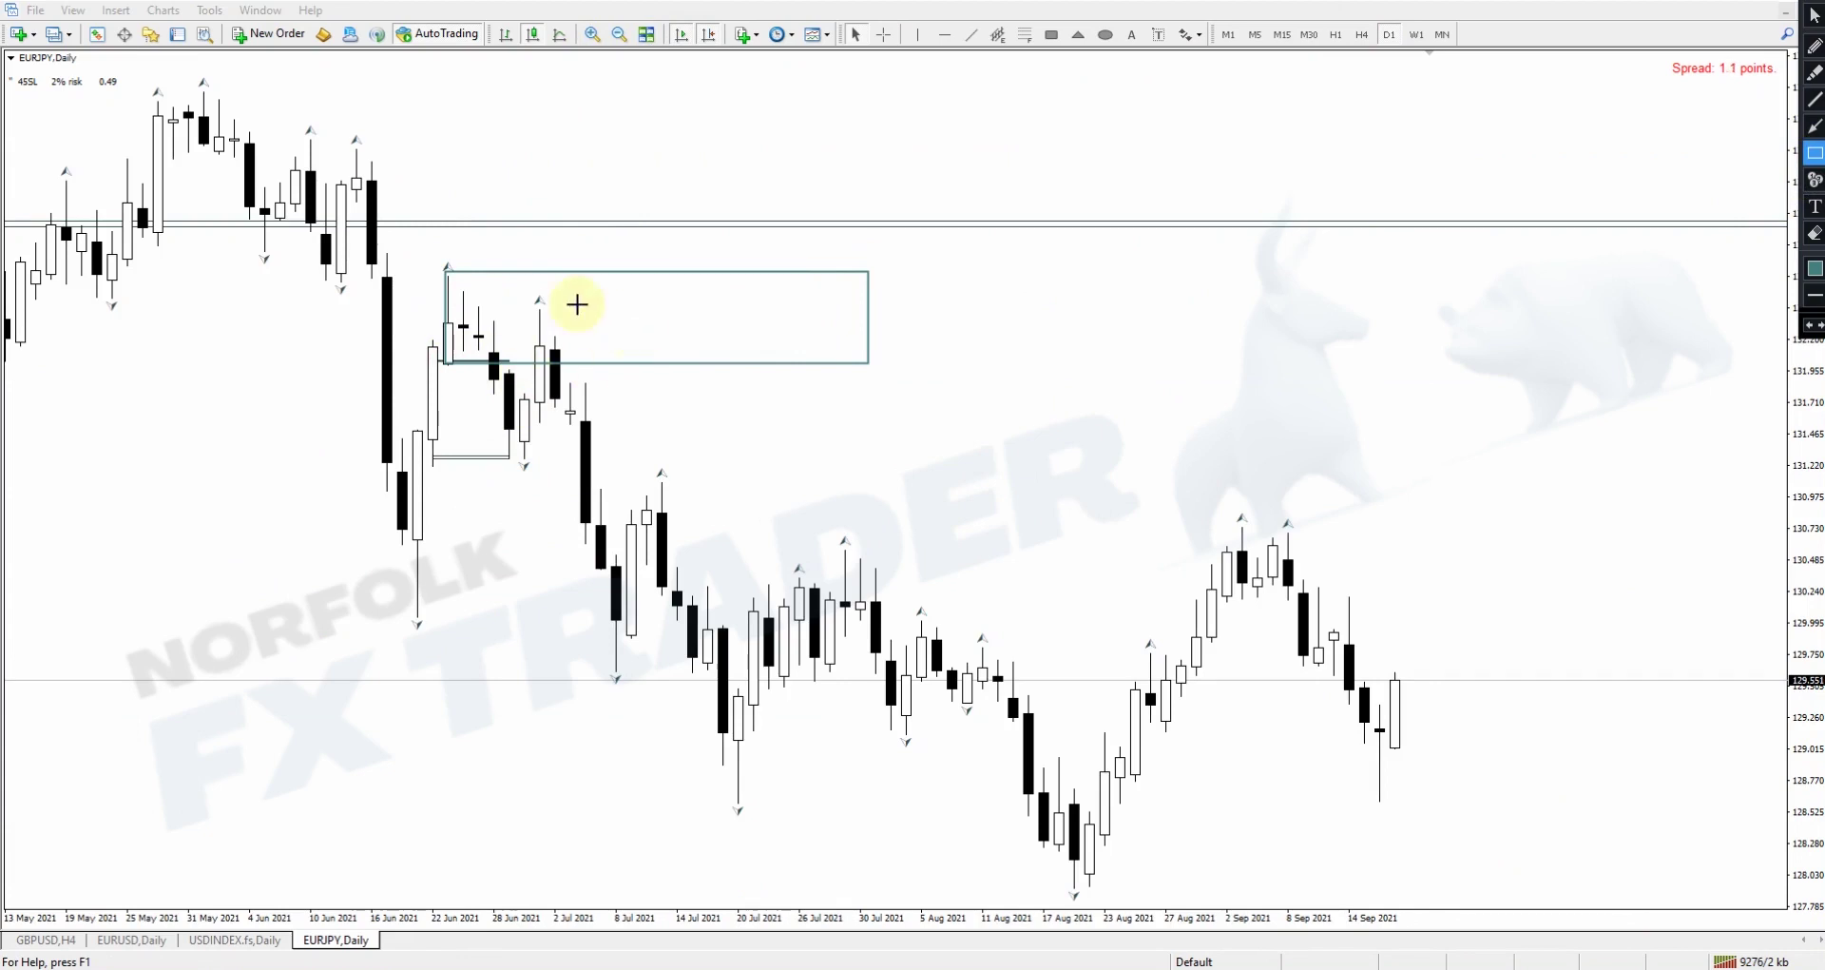
left_click(1815, 235)
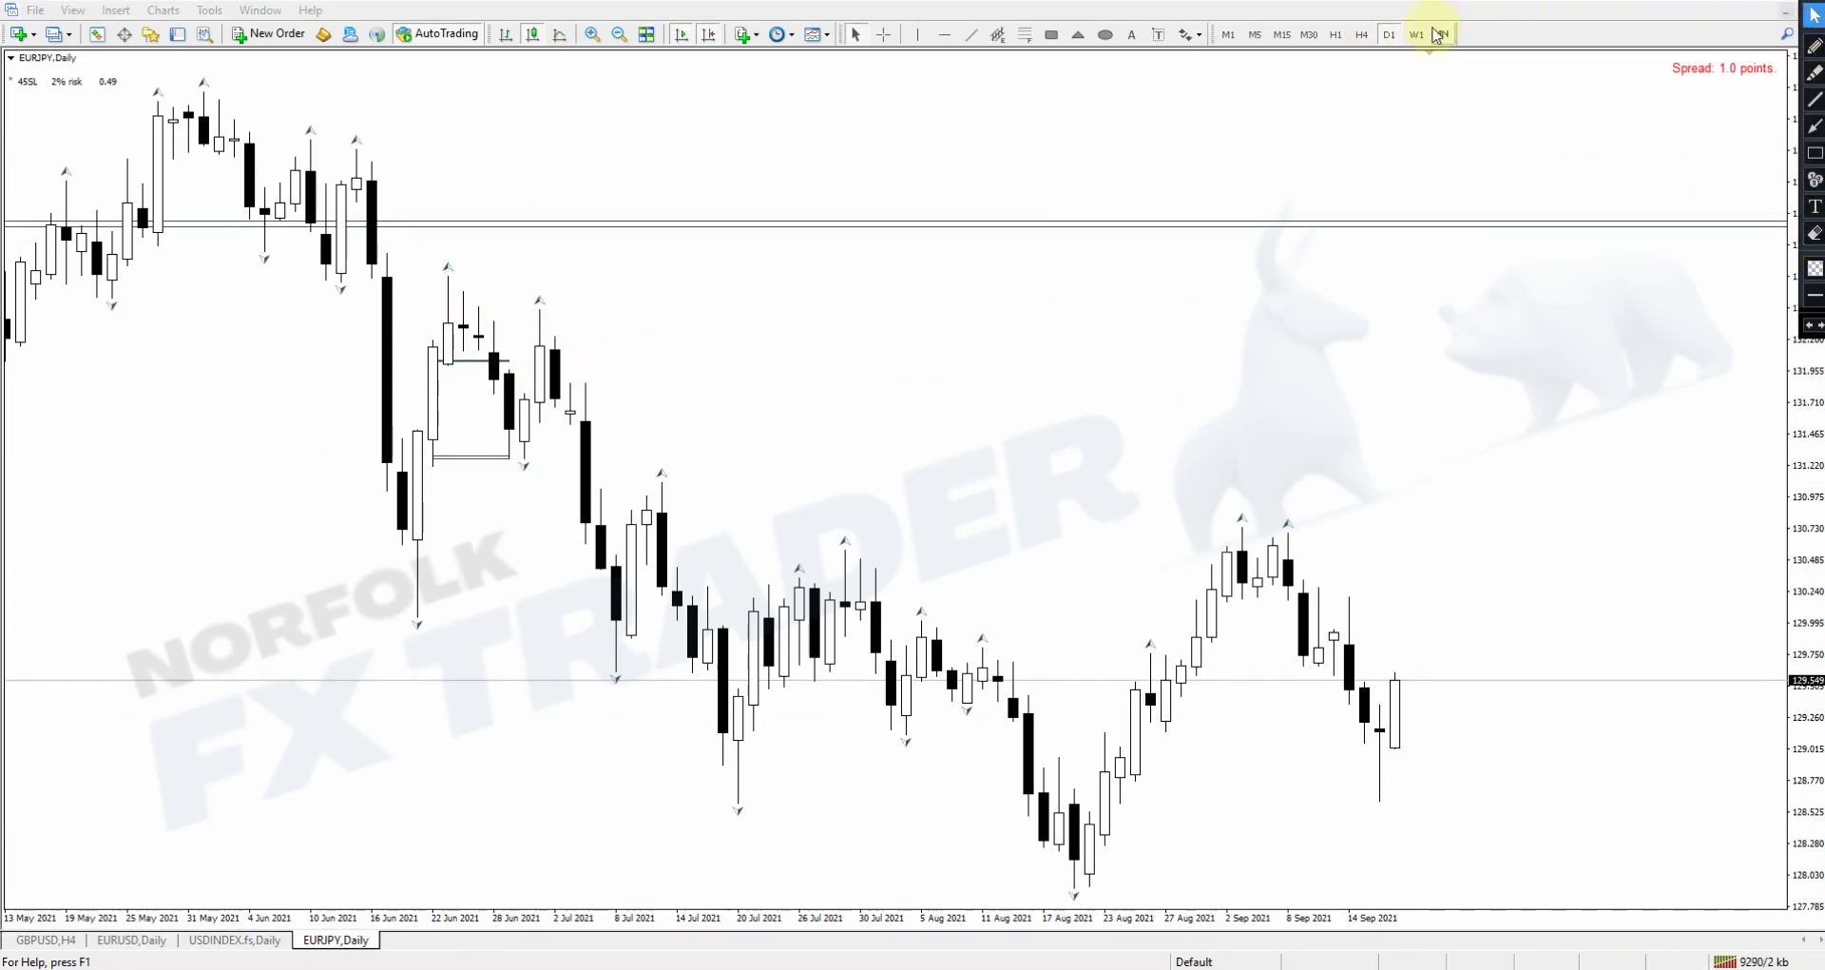
Step: Switch the chart to H4 and box the late-June swing-high zone with a teal rectangle extending into July
left_click(1361, 35)
left_click(680, 34)
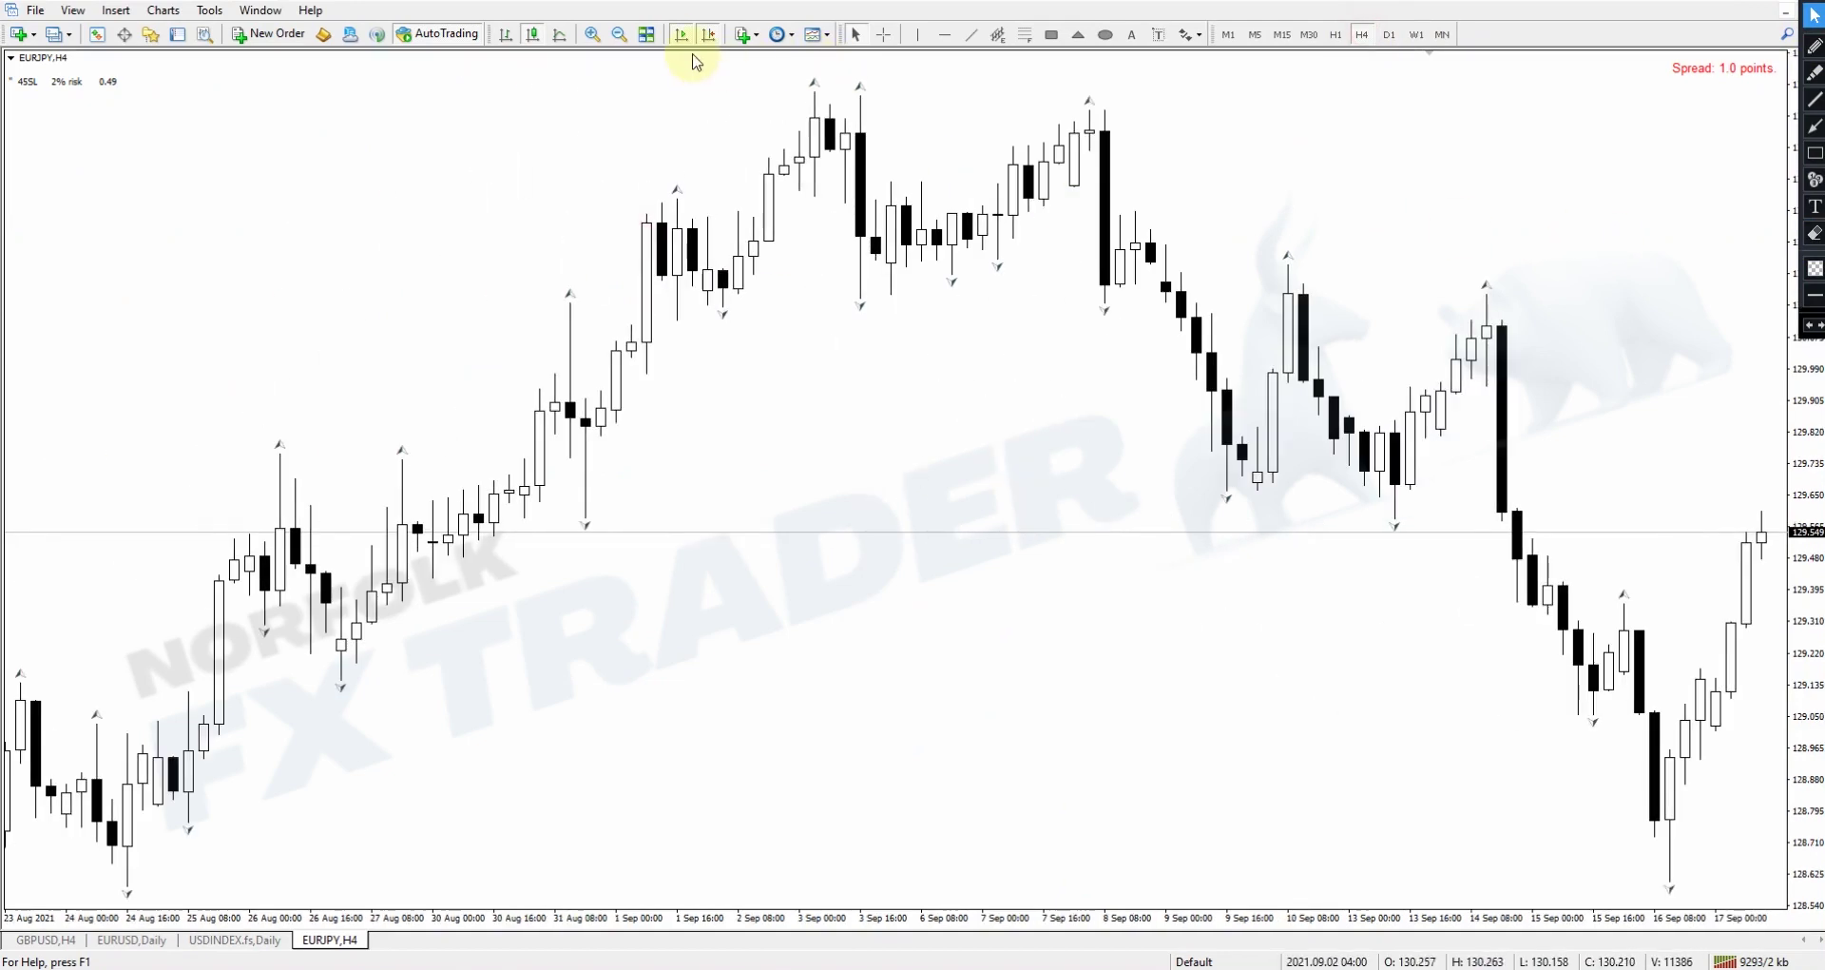
left_click(619, 35)
left_click_drag(482, 110, 916, 225)
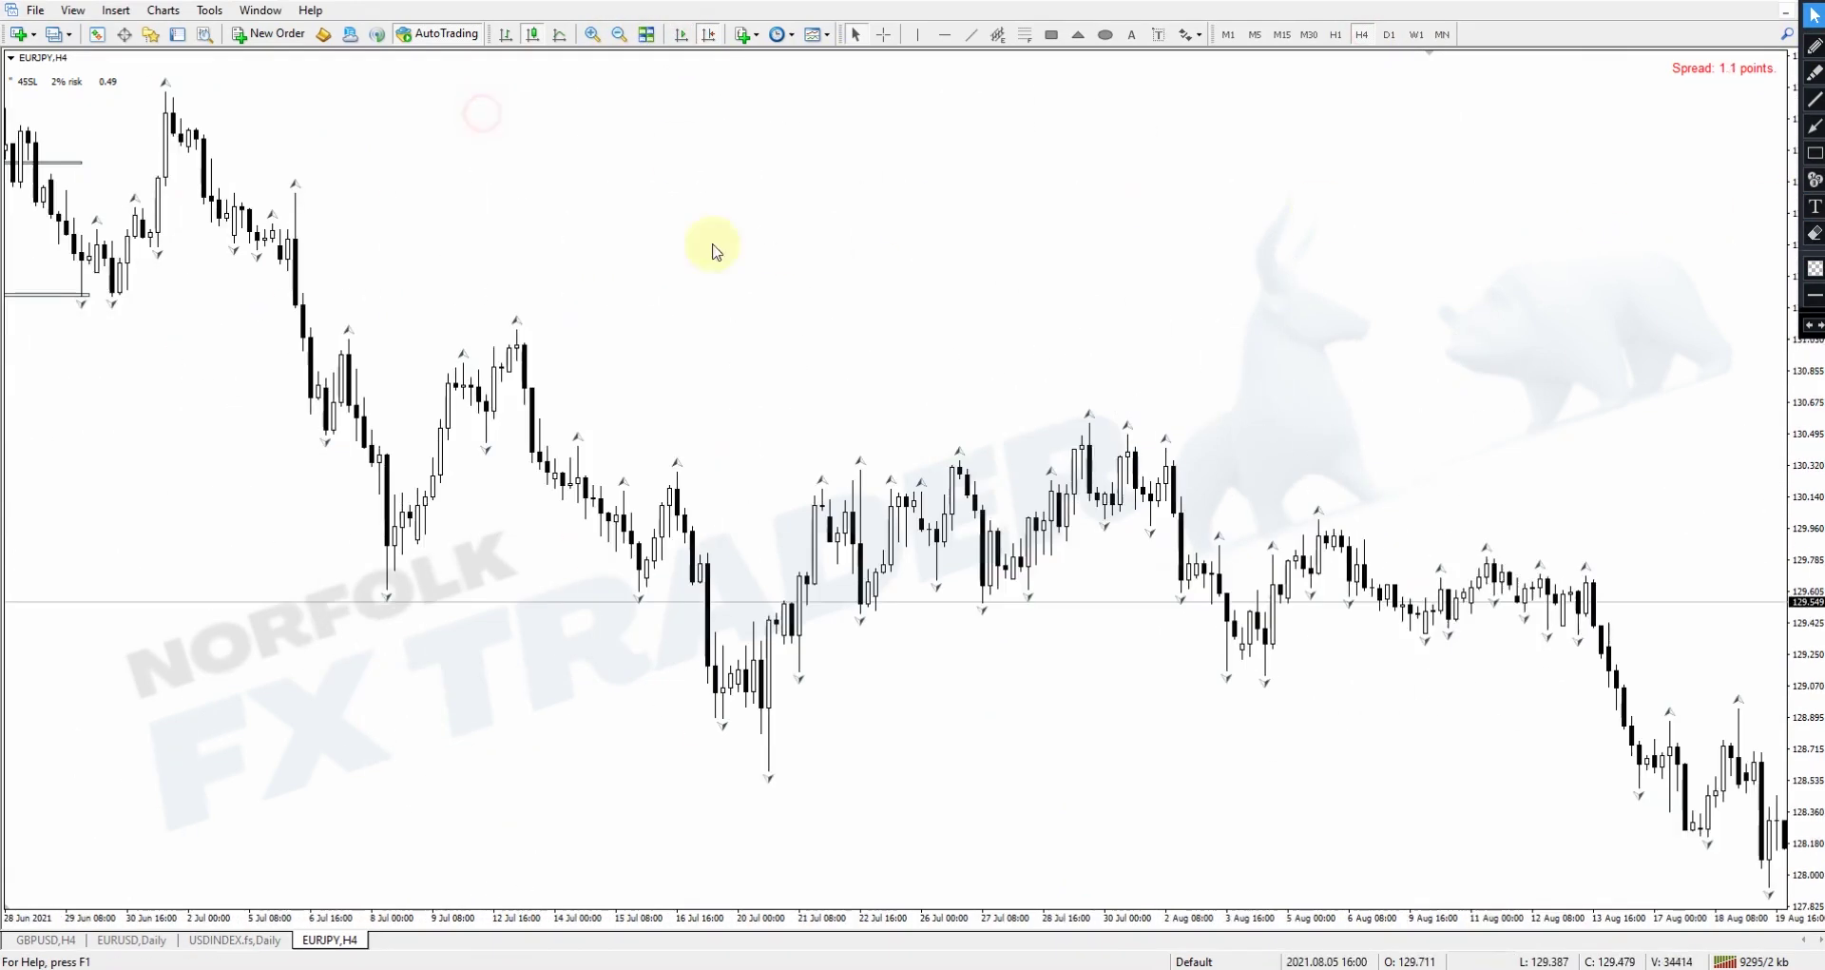
mouse_move(612, 359)
left_mouse_down()
mouse_move(711, 443)
mouse_move(1010, 472)
left_mouse_up()
mouse_move(407, 394)
left_mouse_down()
mouse_move(481, 432)
mouse_move(1516, 542)
mouse_move(1186, 487)
left_mouse_up()
left_click_drag(1398, 489, 424, 379)
left_click_drag(951, 443, 811, 485)
left_click_drag(1056, 475, 676, 456)
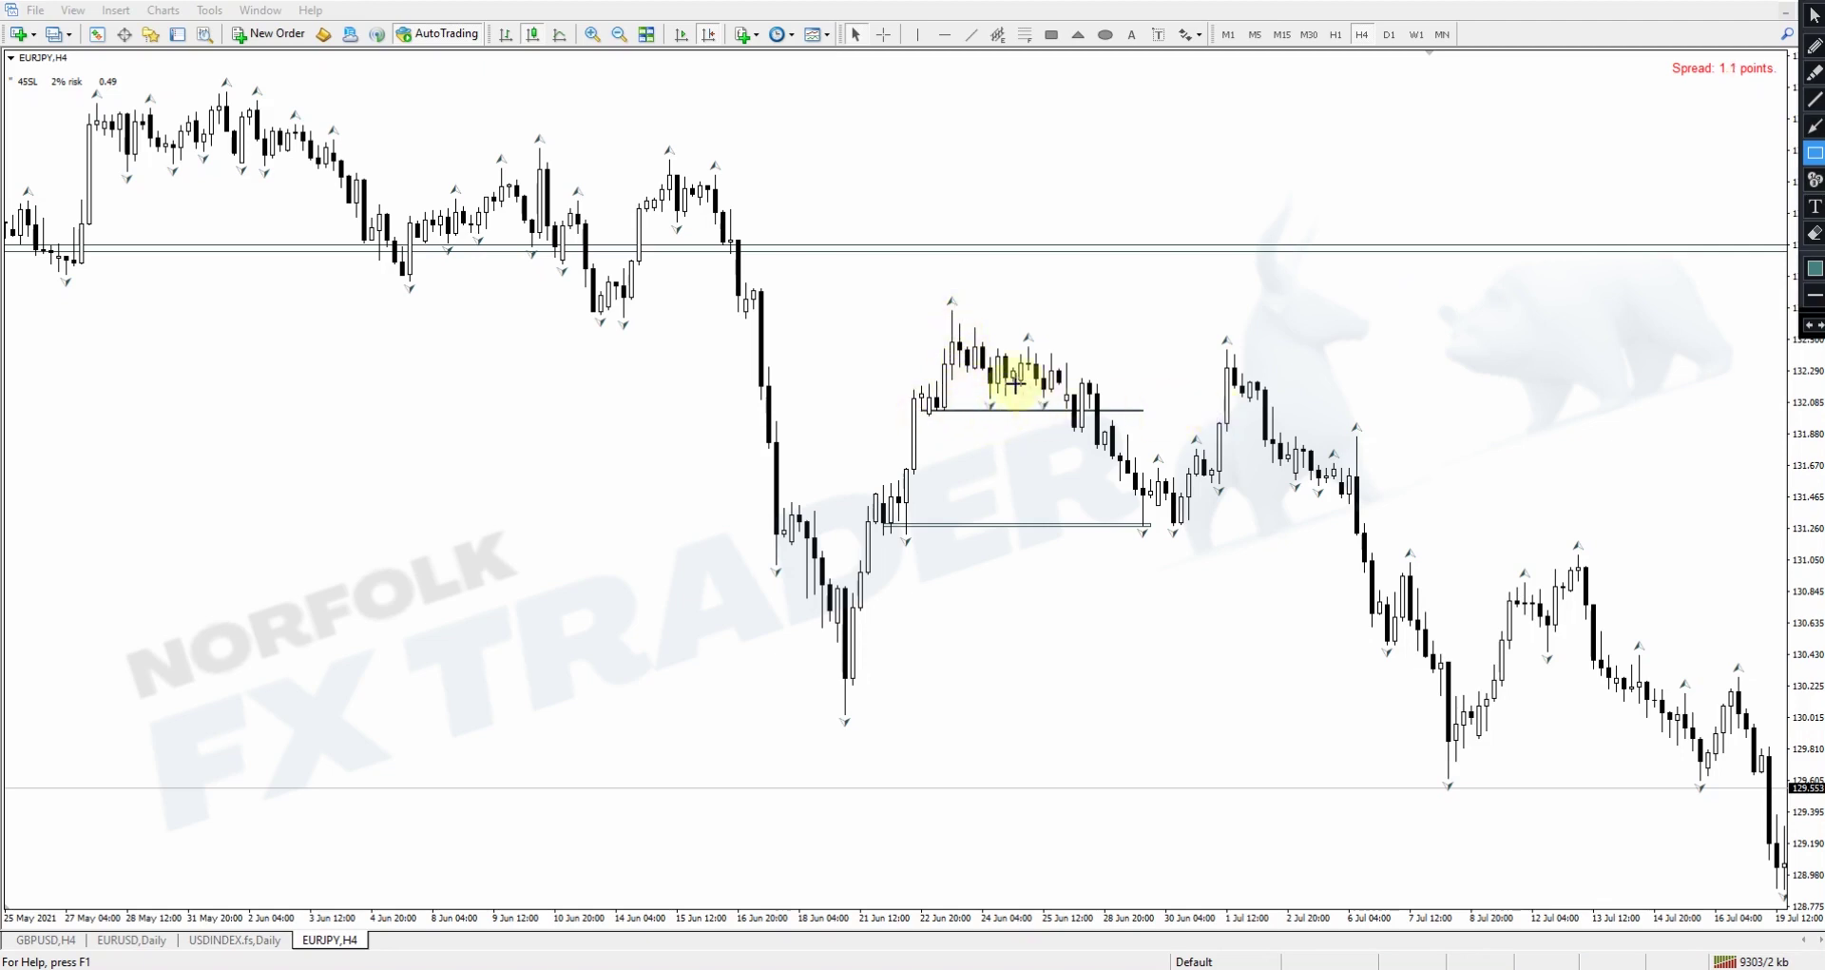
left_click_drag(950, 363, 1465, 307)
Step: Trace the decline, the 1 July retest and the following fall with red arrows, and point at two lows on the 131.26 level
left_click(1814, 127)
left_click_drag(1035, 345, 1184, 526)
mouse_move(1194, 525)
left_mouse_down()
mouse_move(1233, 344)
mouse_move(1429, 767)
left_mouse_up()
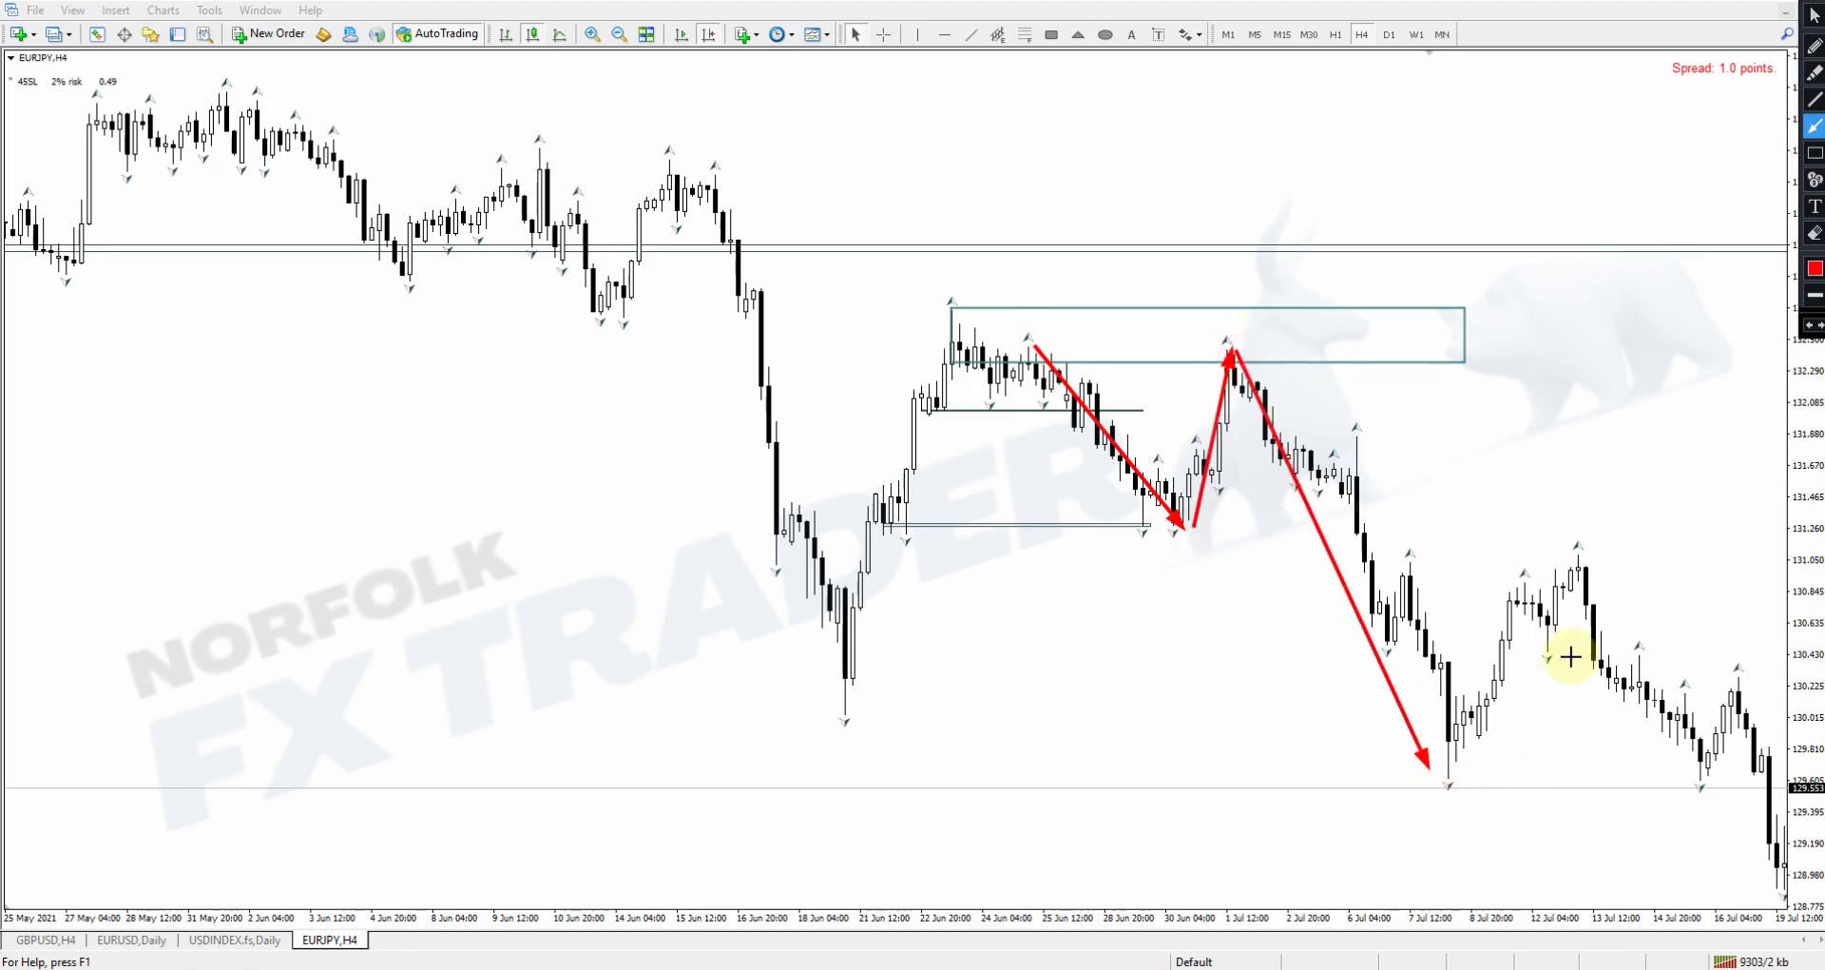
left_click_drag(924, 635, 905, 538)
left_click_drag(1152, 605, 1148, 529)
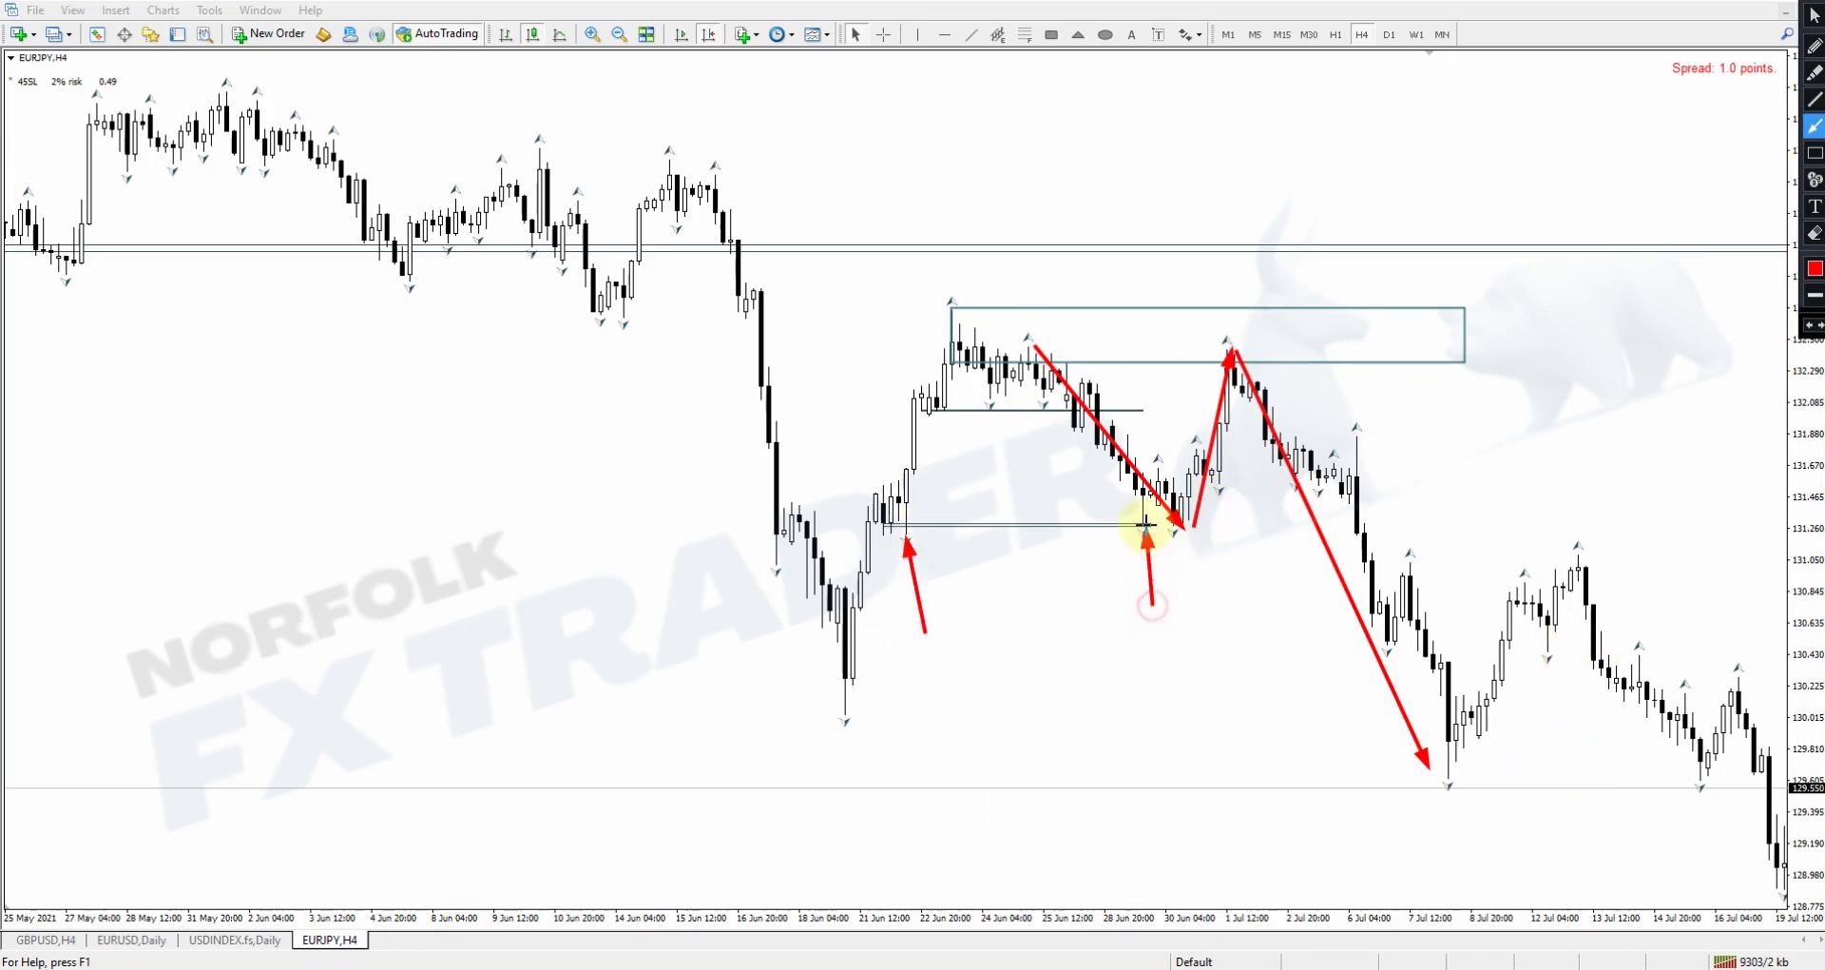
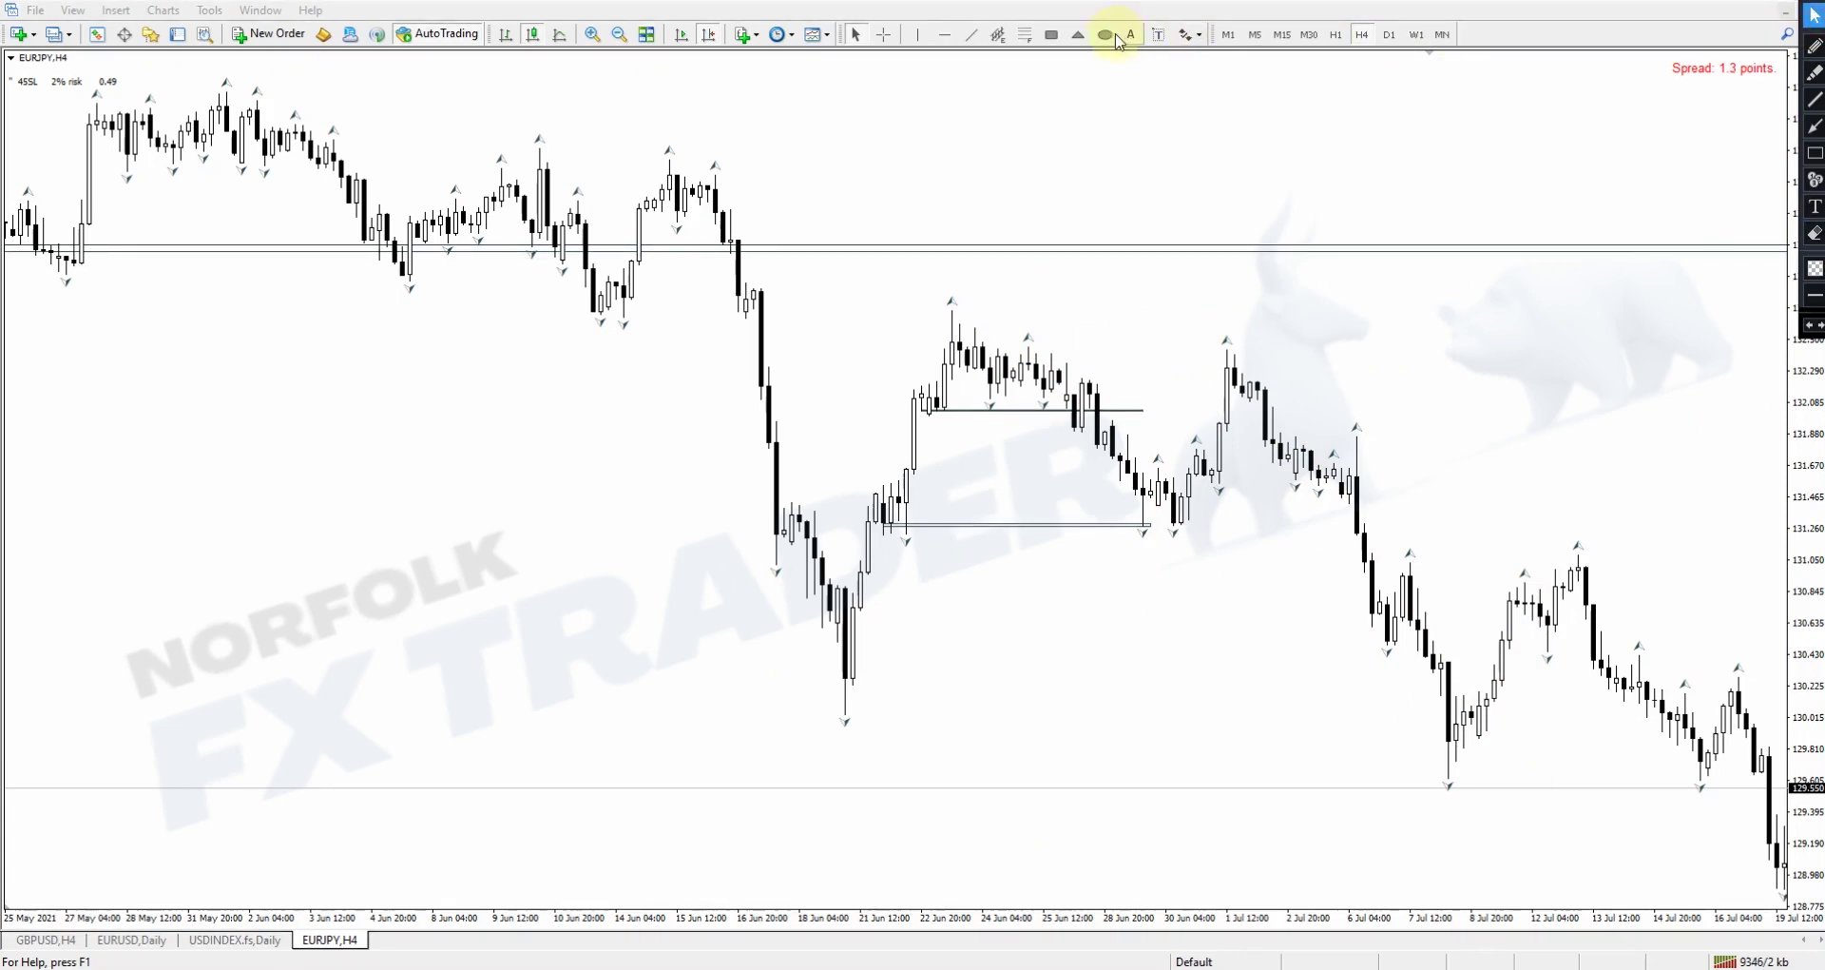
Step: Draw a chart rectangle over the late-June swing-high zone extending past its July retest, and place a vertical line at 1 July 2021 08:00
left_click(1051, 35)
left_click_drag(954, 361, 1510, 305)
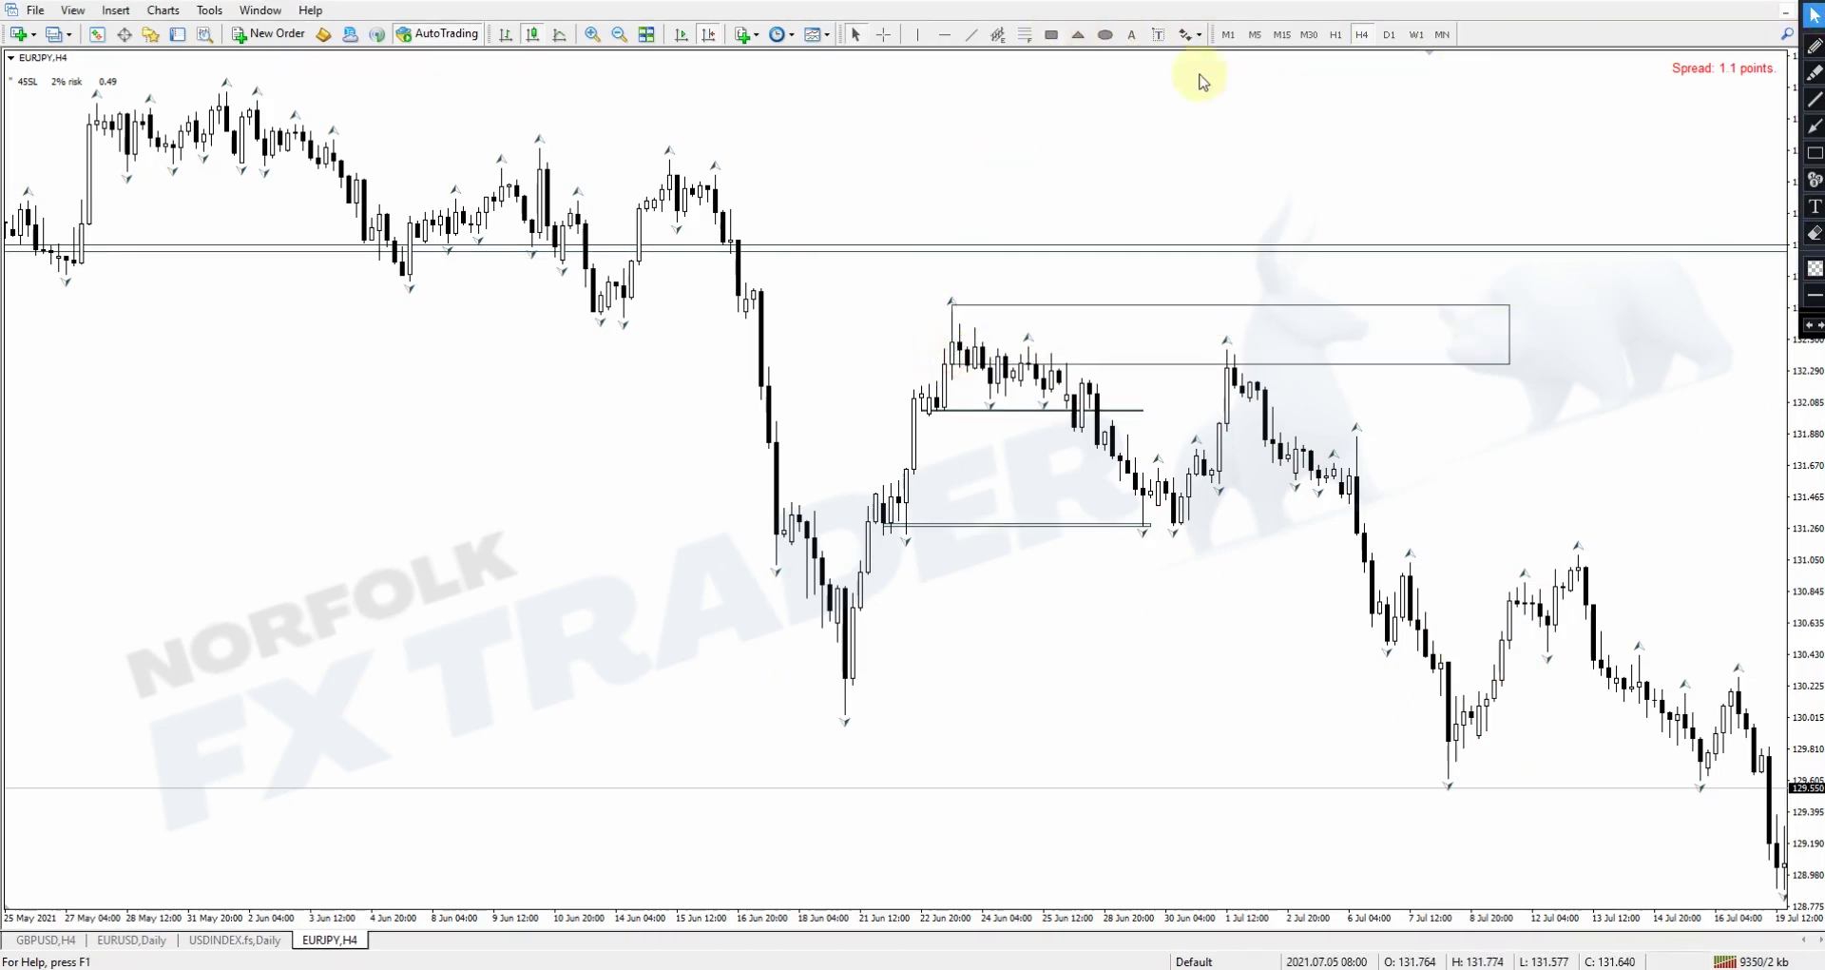
left_click(916, 35)
left_click(1220, 334)
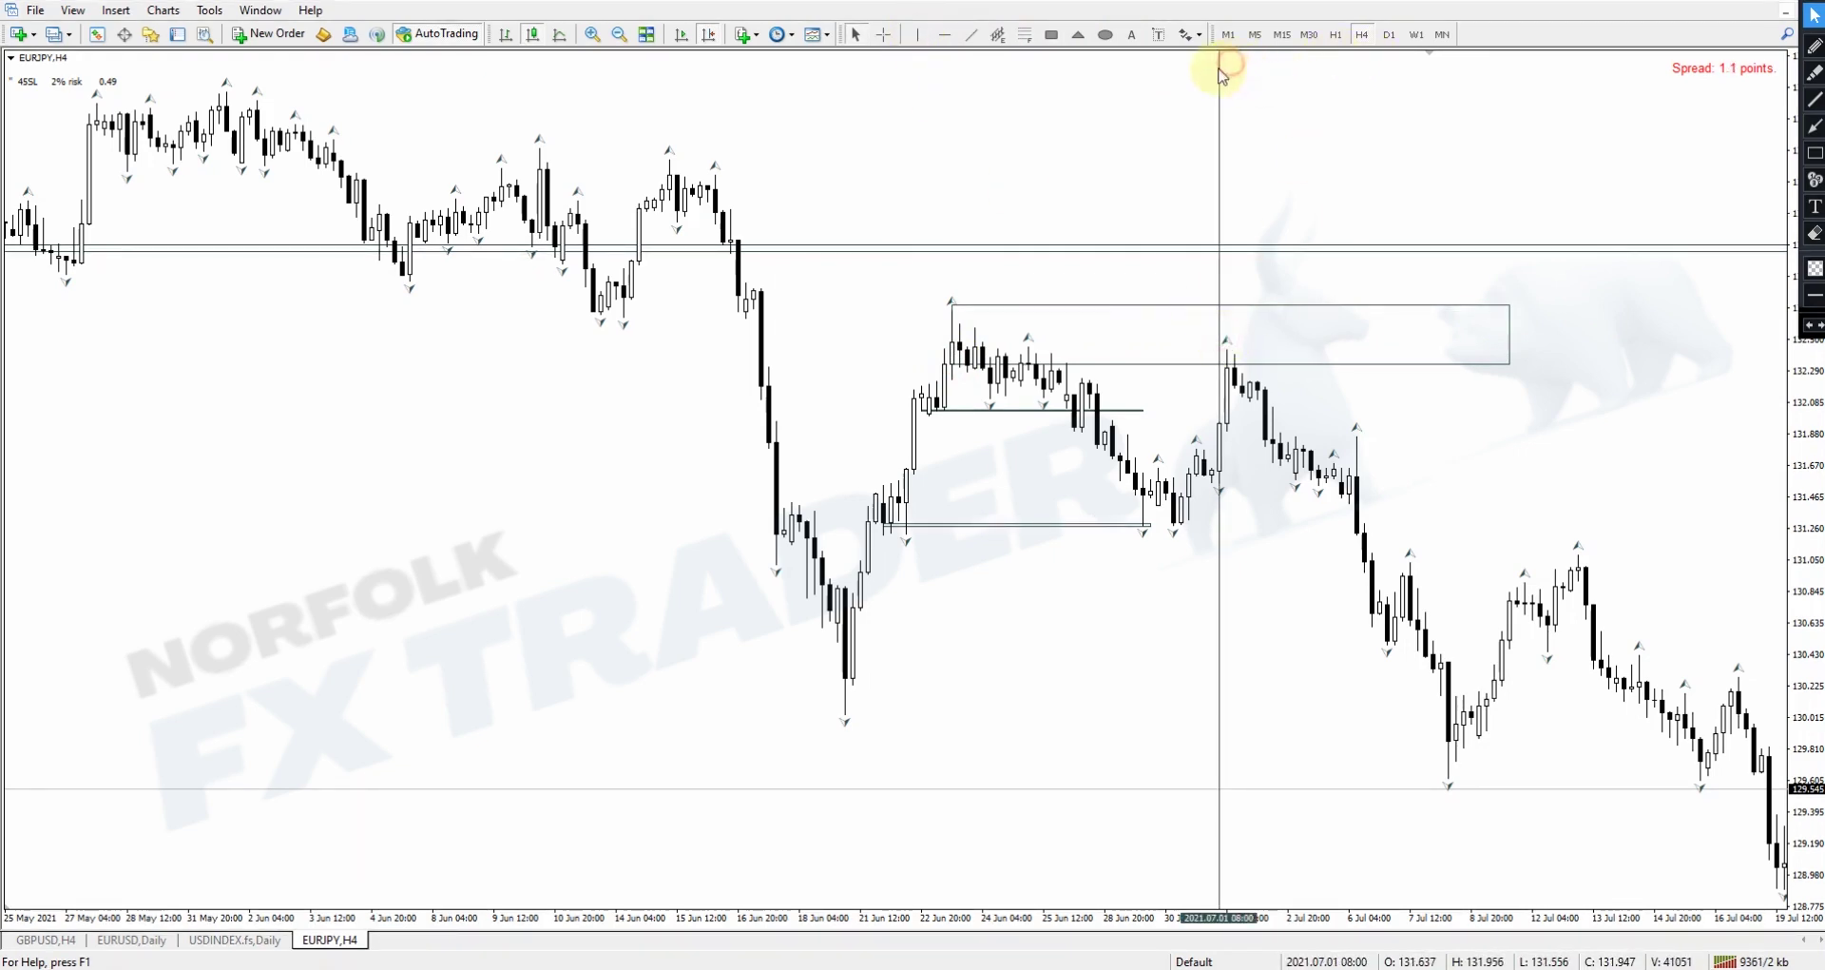
Step: Switch the chart to M30 and move the vertical line to the 1 July 2021 swing high
left_click(1309, 35)
left_click_drag(986, 175, 163, 175)
left_click_drag(1056, 253, 945, 232)
left_click_drag(1092, 200, 436, 171)
left_click_drag(1373, 248, 245, 171)
left_click_drag(1426, 381, 831, 379)
left_click_drag(1426, 456, 901, 473)
left_click_drag(1022, 445, 88, 304)
left_click_drag(1264, 237, 618, 204)
left_click_drag(1378, 361, 867, 123)
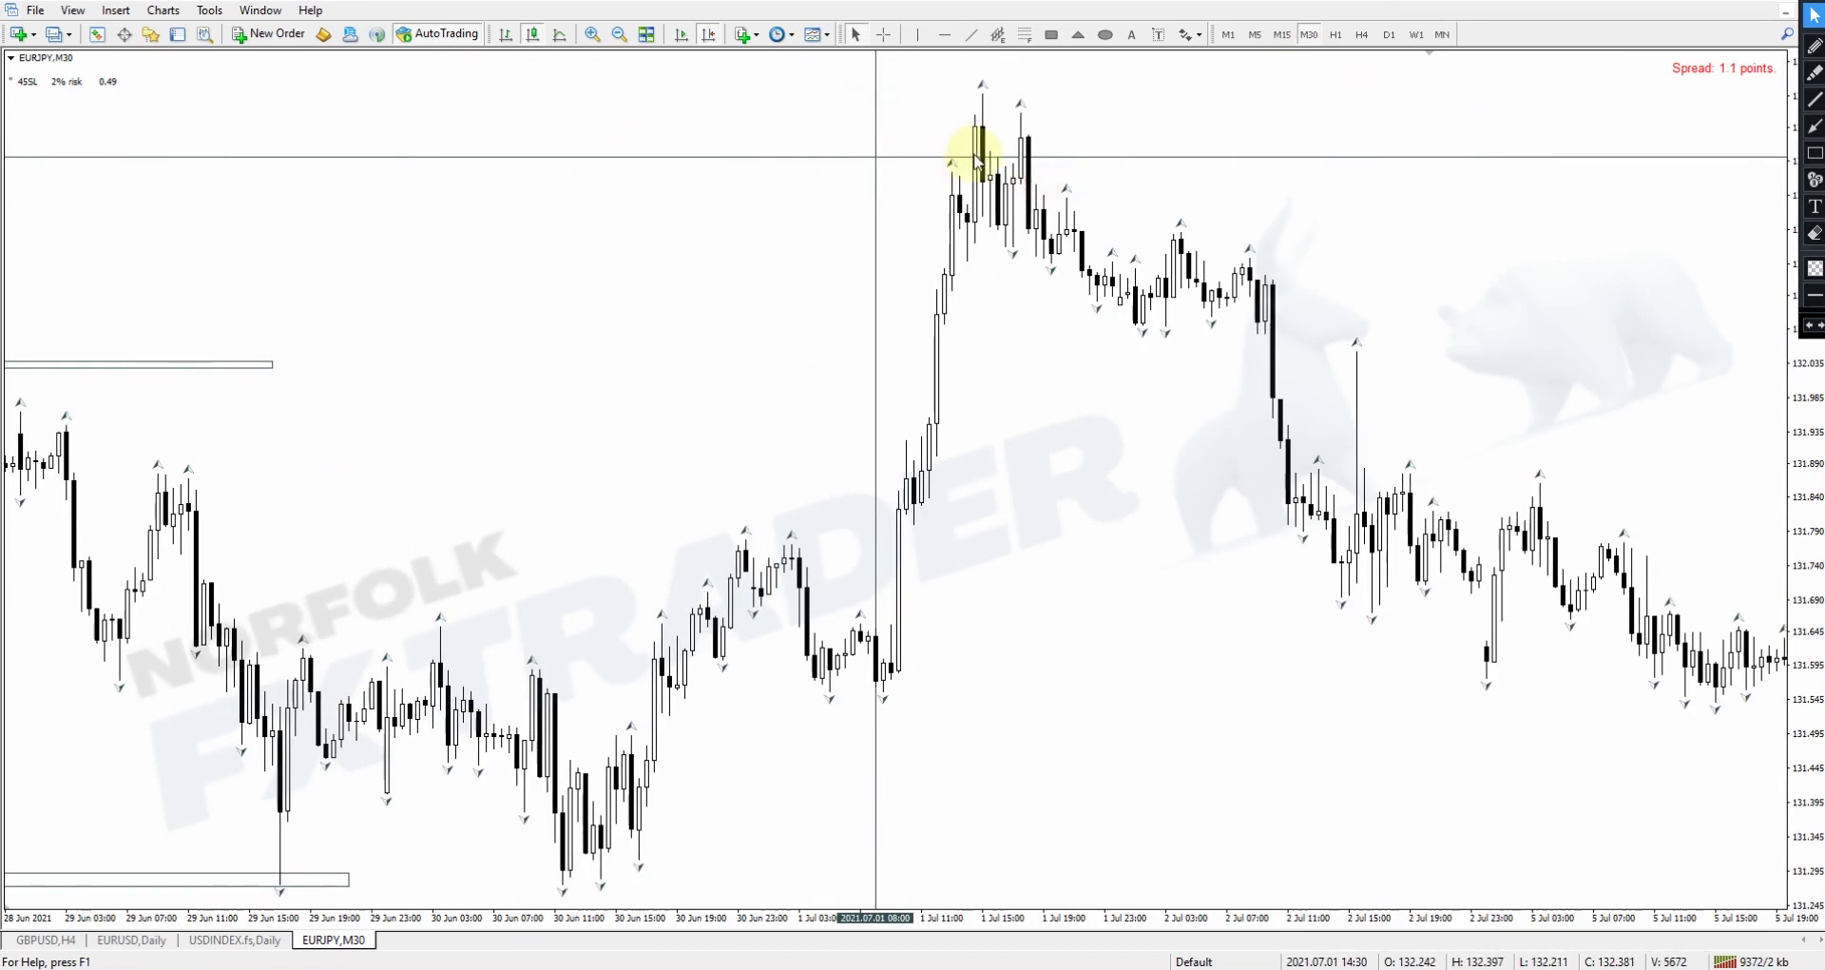
left_click_drag(868, 65, 991, 105)
Step: Go down through M15 to M5 and draw a thin rectangle from the swing low before the 1 July high, at about 132.18
left_click(1282, 35)
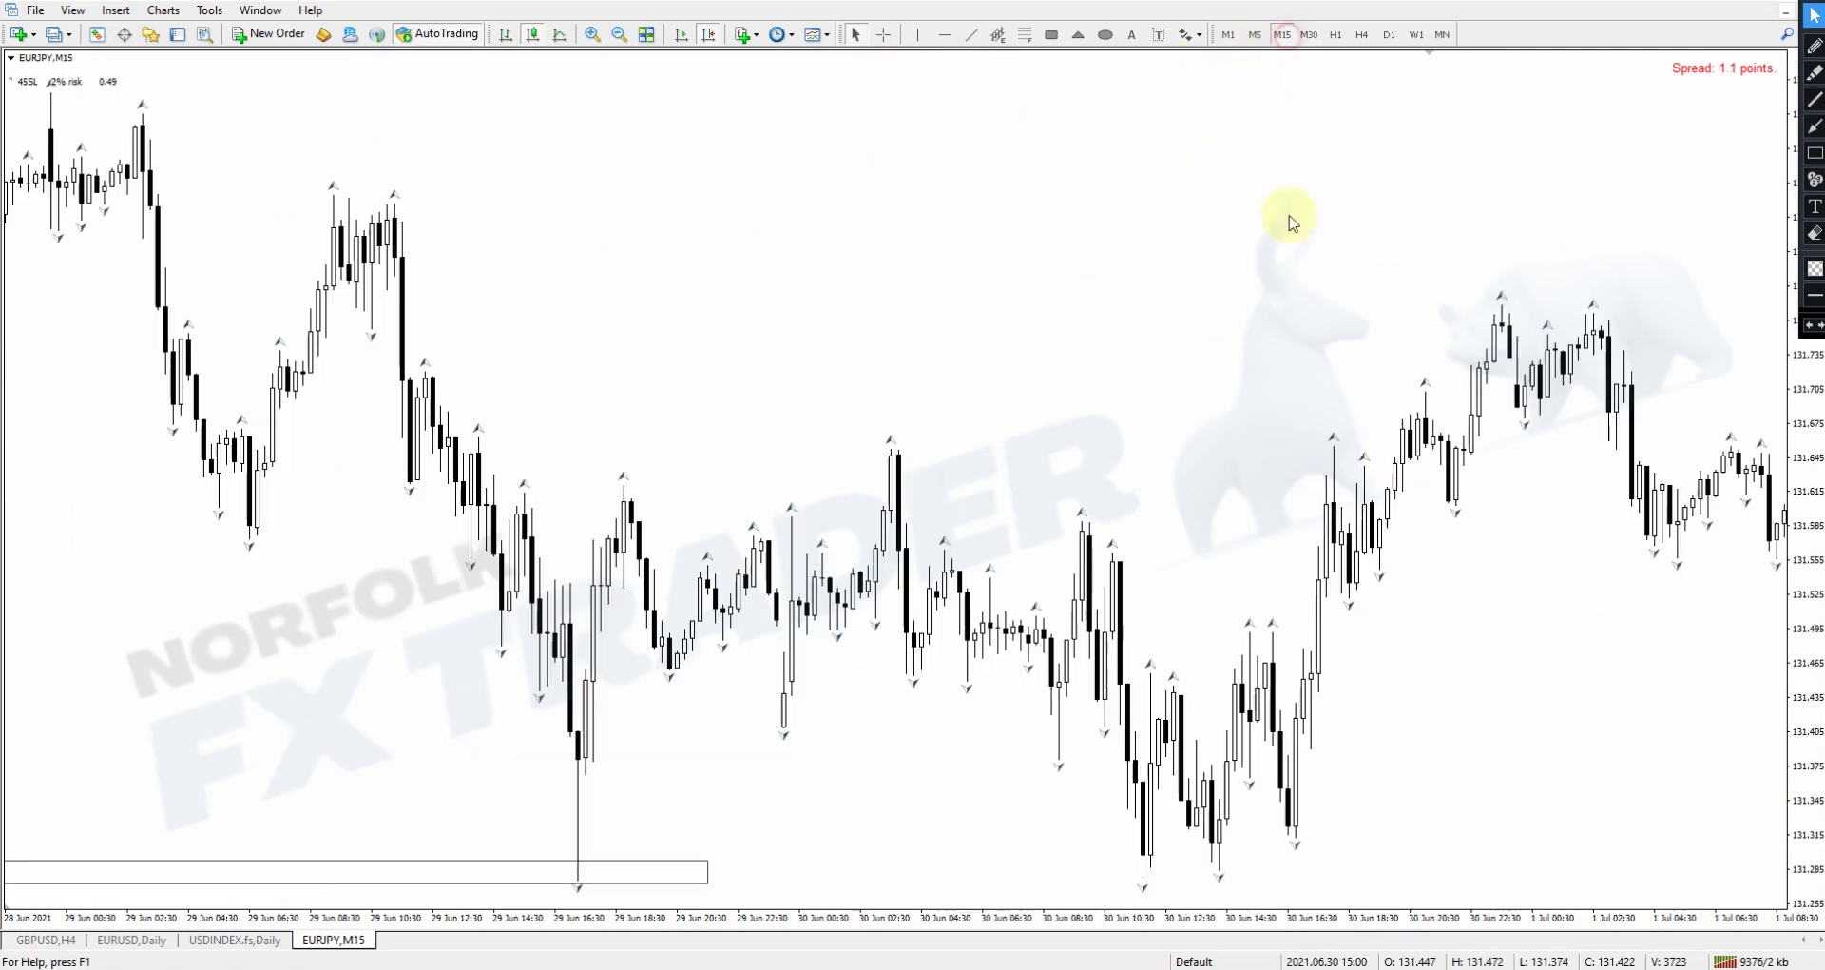
left_click_drag(901, 145, 921, 200)
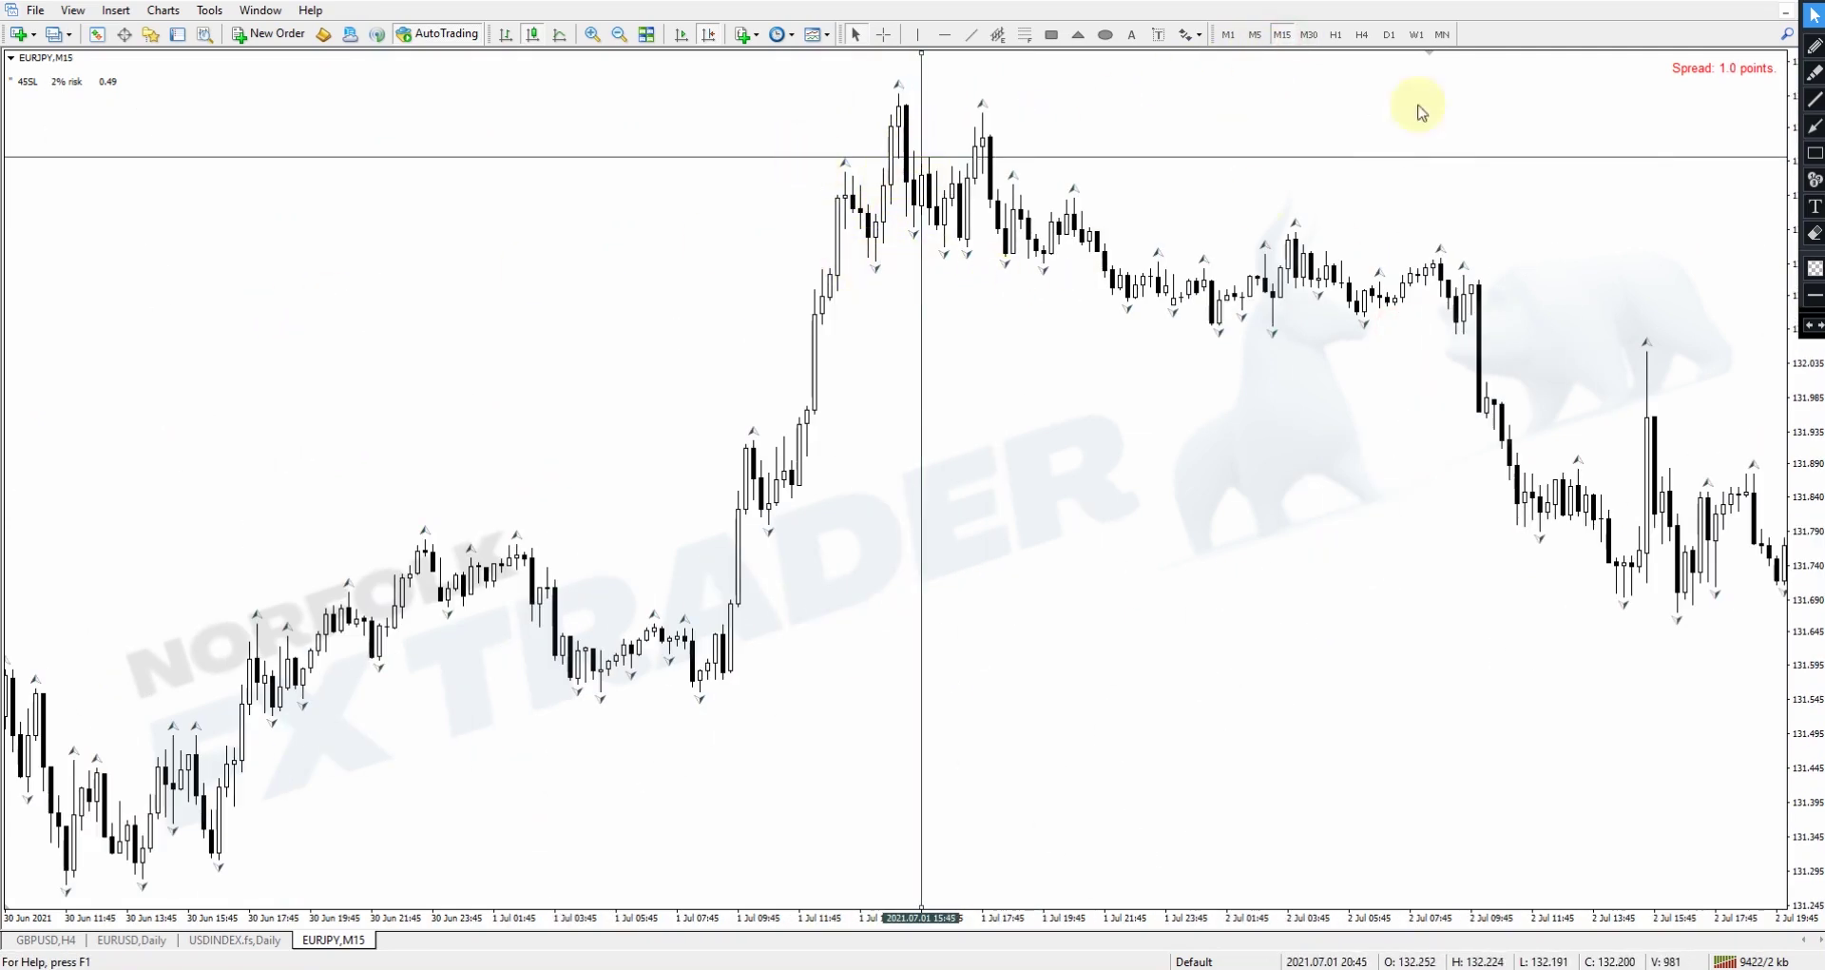
left_click(1254, 35)
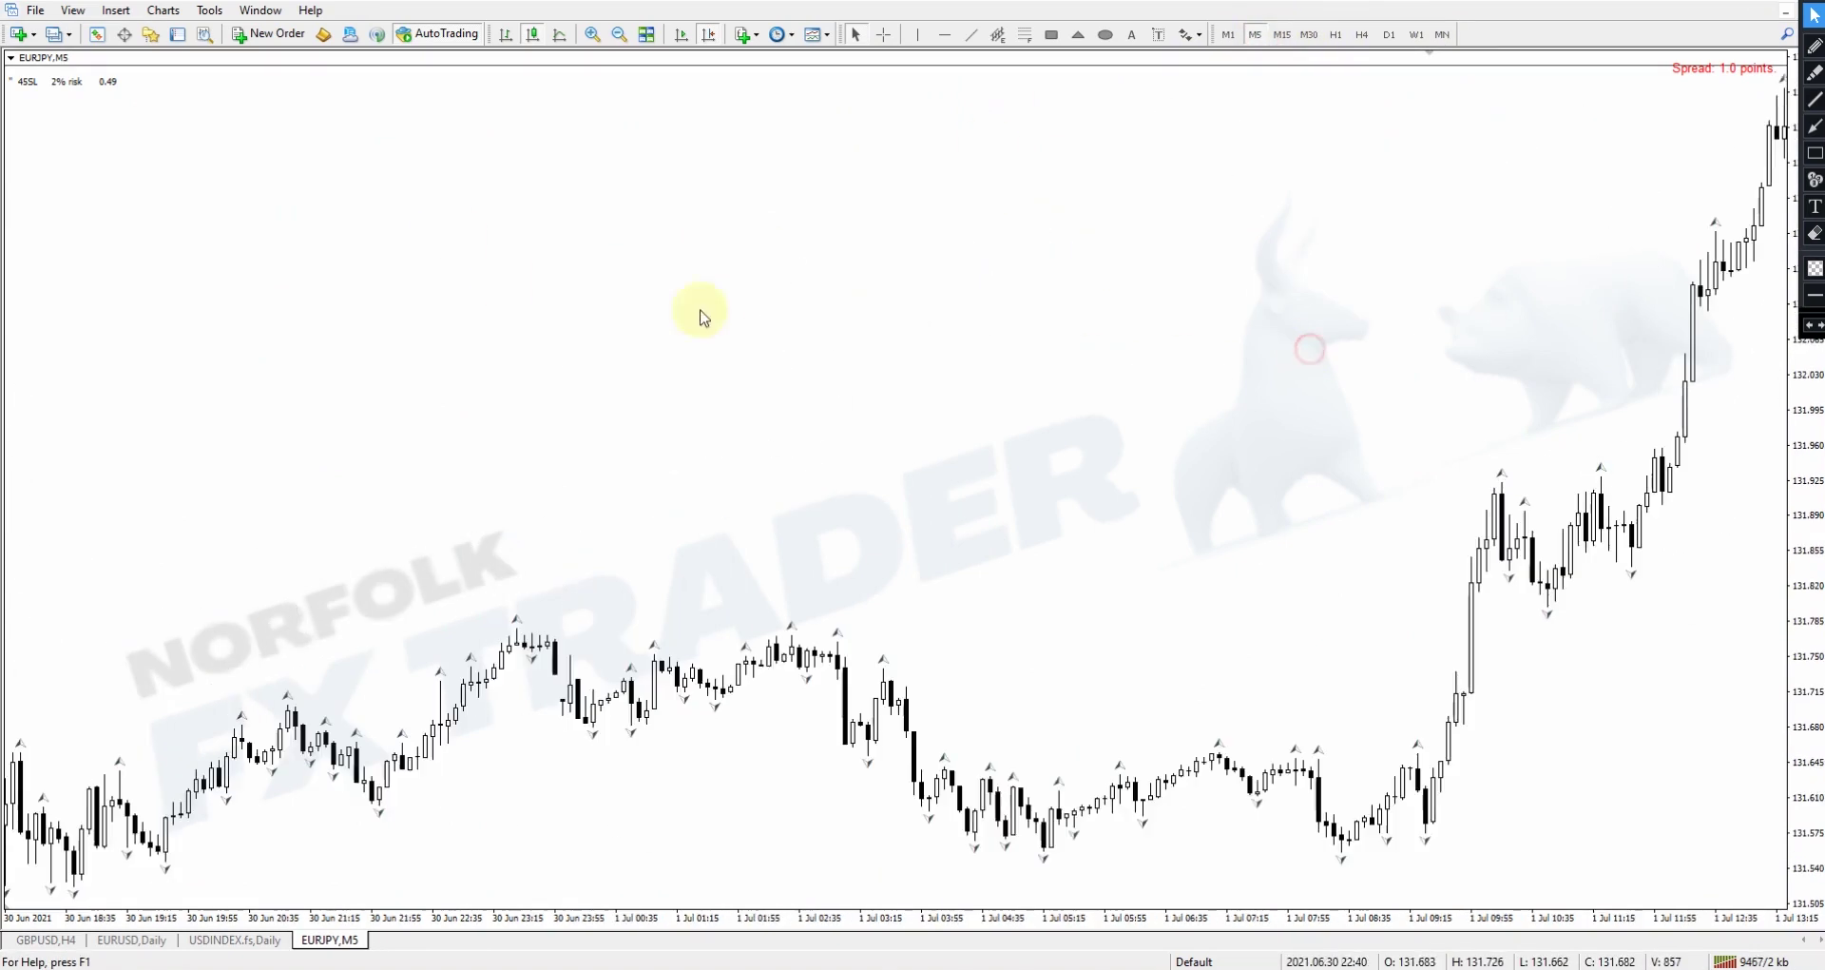
left_click(1051, 34)
left_click_drag(671, 323, 1472, 320)
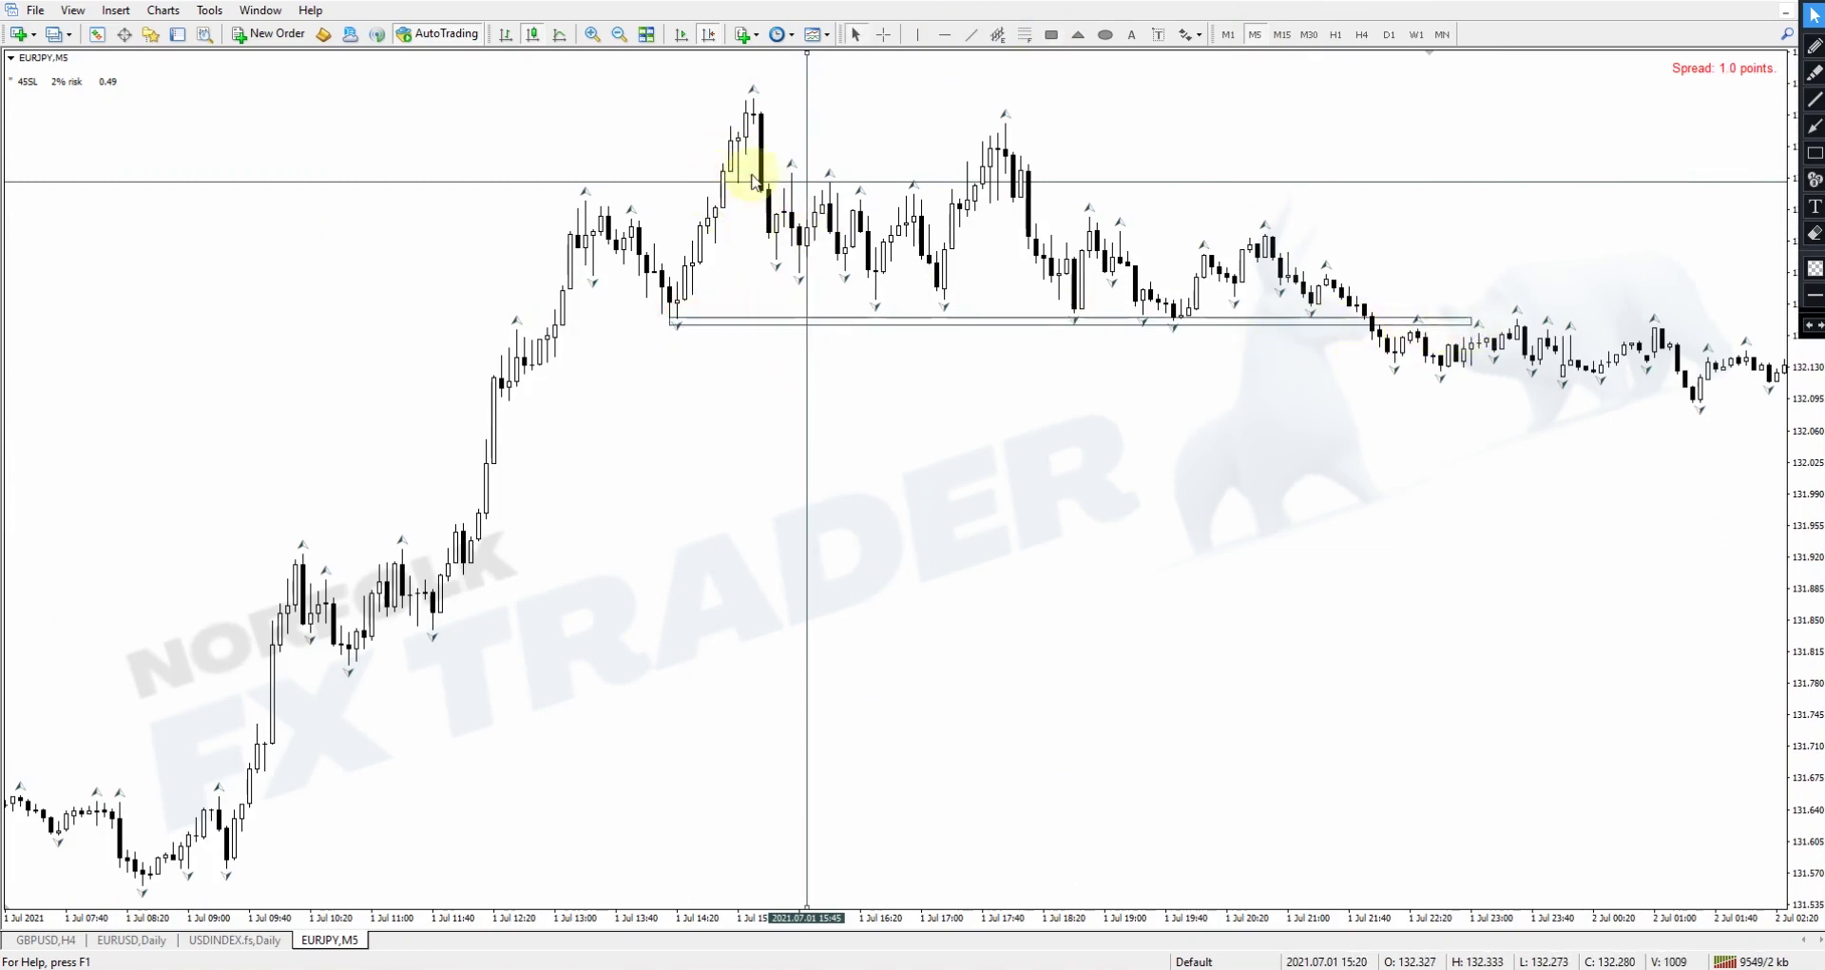
Step: Move the vertical line to 1 July 14:55 and switch the chart to M1 with larger candles
scroll(704, 155, "up", 2)
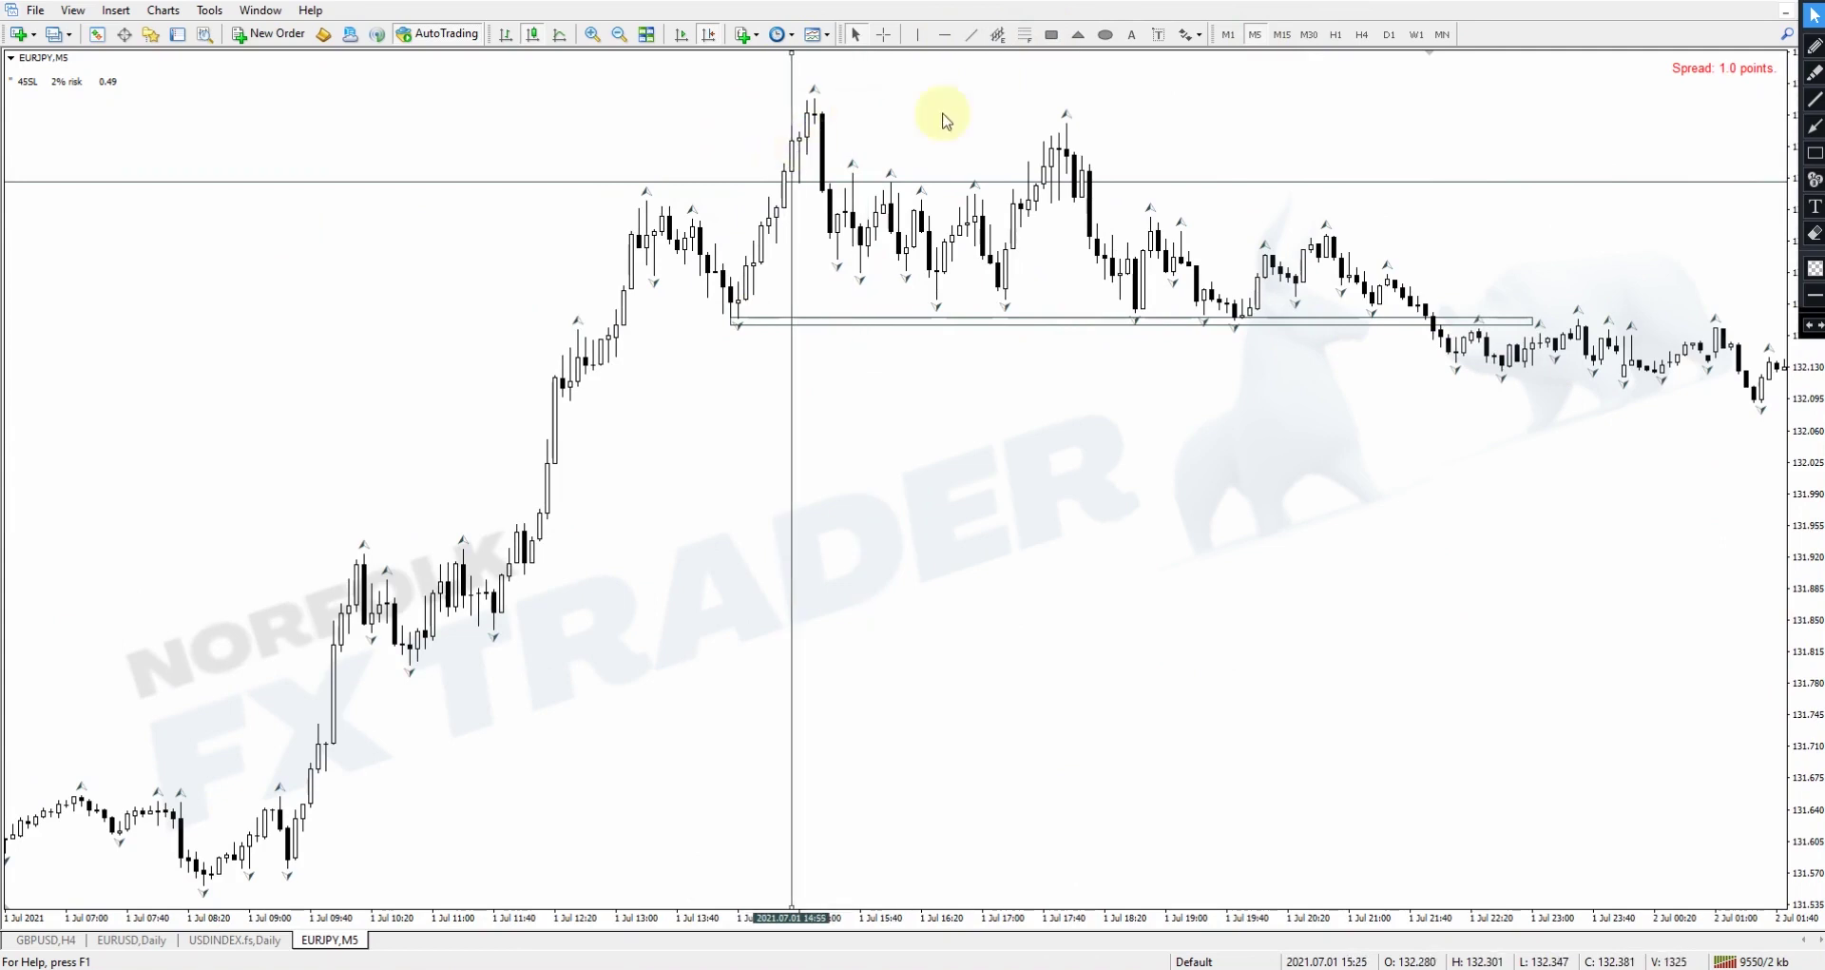
left_click(1229, 35)
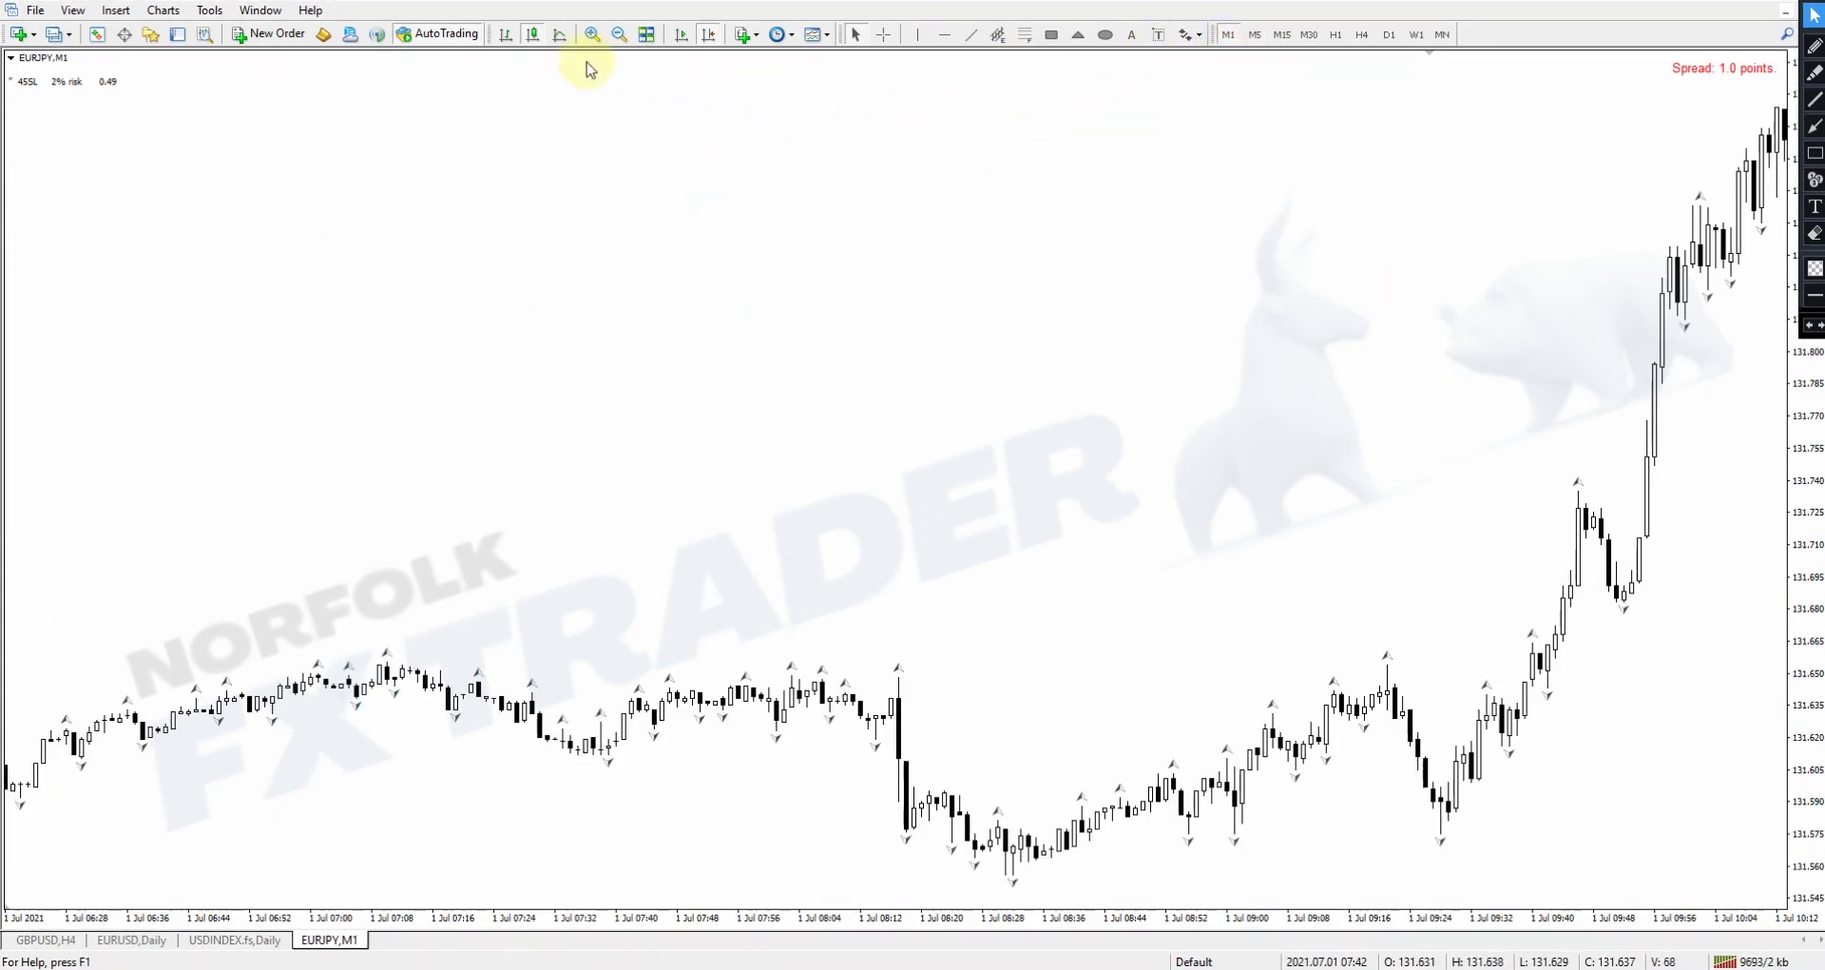
left_click(626, 38)
left_click(626, 38)
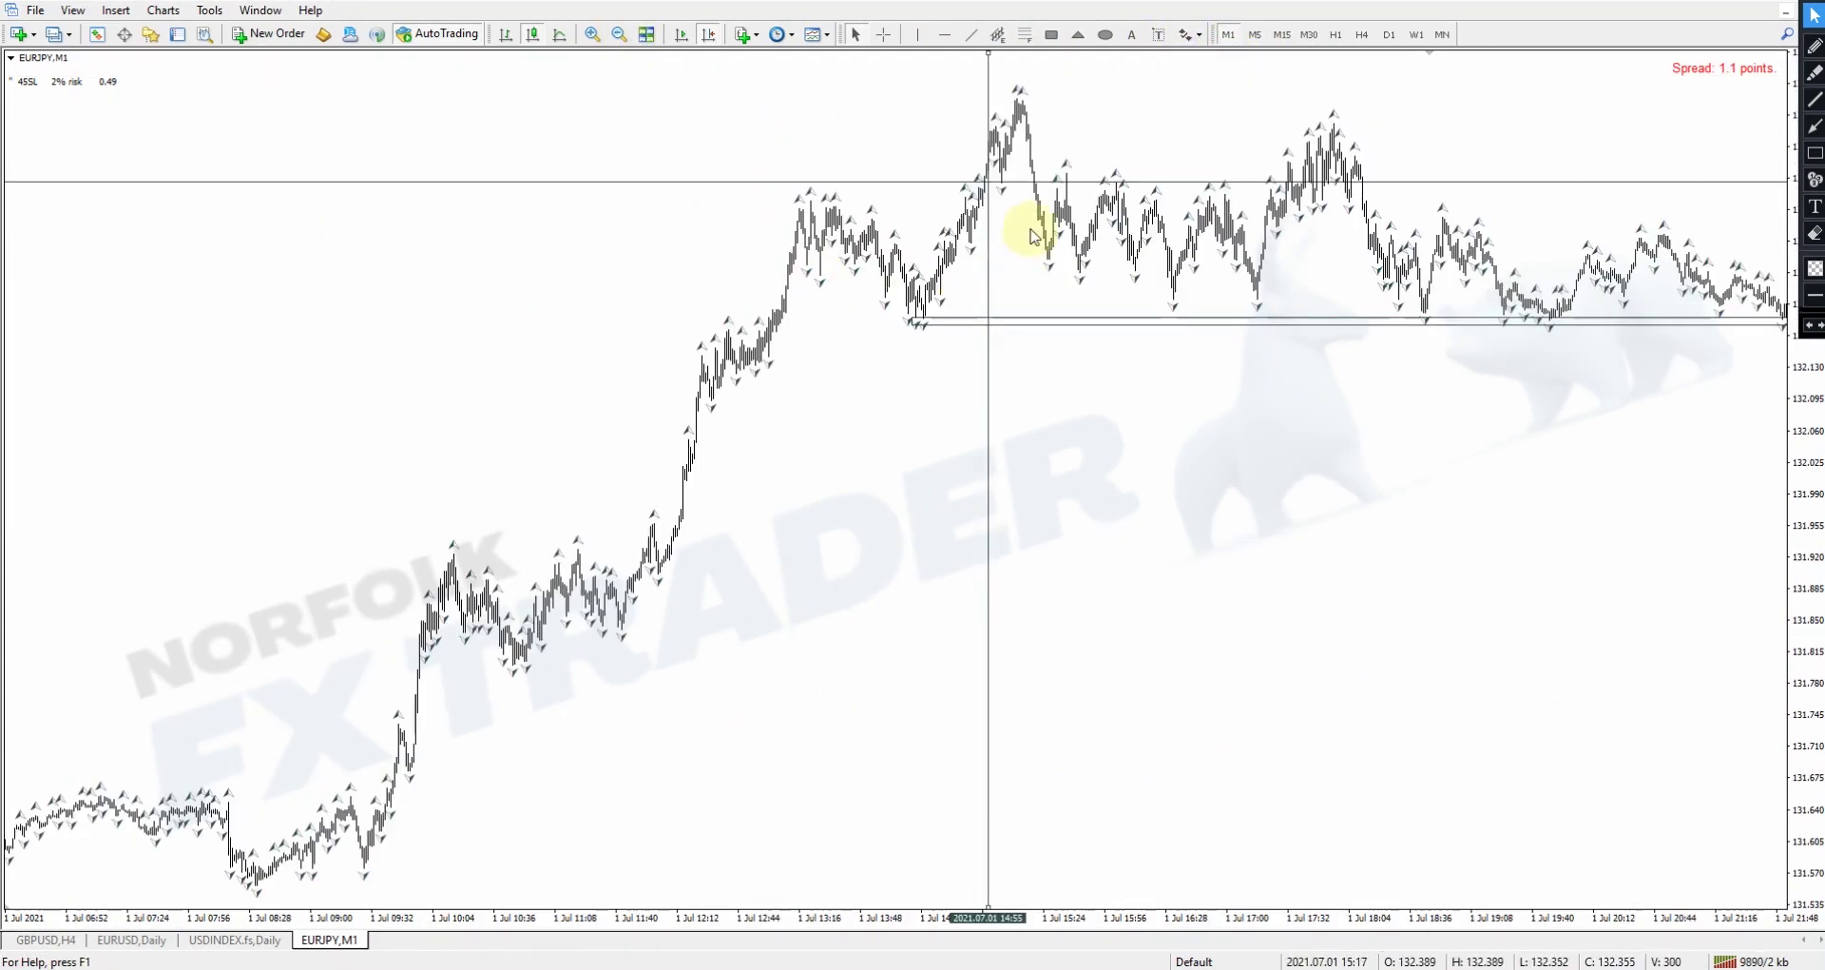
left_click(592, 34)
left_click(592, 34)
left_click(591, 36)
scroll(761, 161, "down", 3)
Step: Move the vertical line to 15:28 and draw a thin rectangle to it from the last M1 swing low before the peak, about 132.335
left_click(620, 35)
left_click_drag(896, 243, 253, 237)
scroll(380, 261, "down", 10)
left_click_drag(774, 269, 1029, 110)
left_click(1046, 38)
left_click_drag(823, 400, 1028, 405)
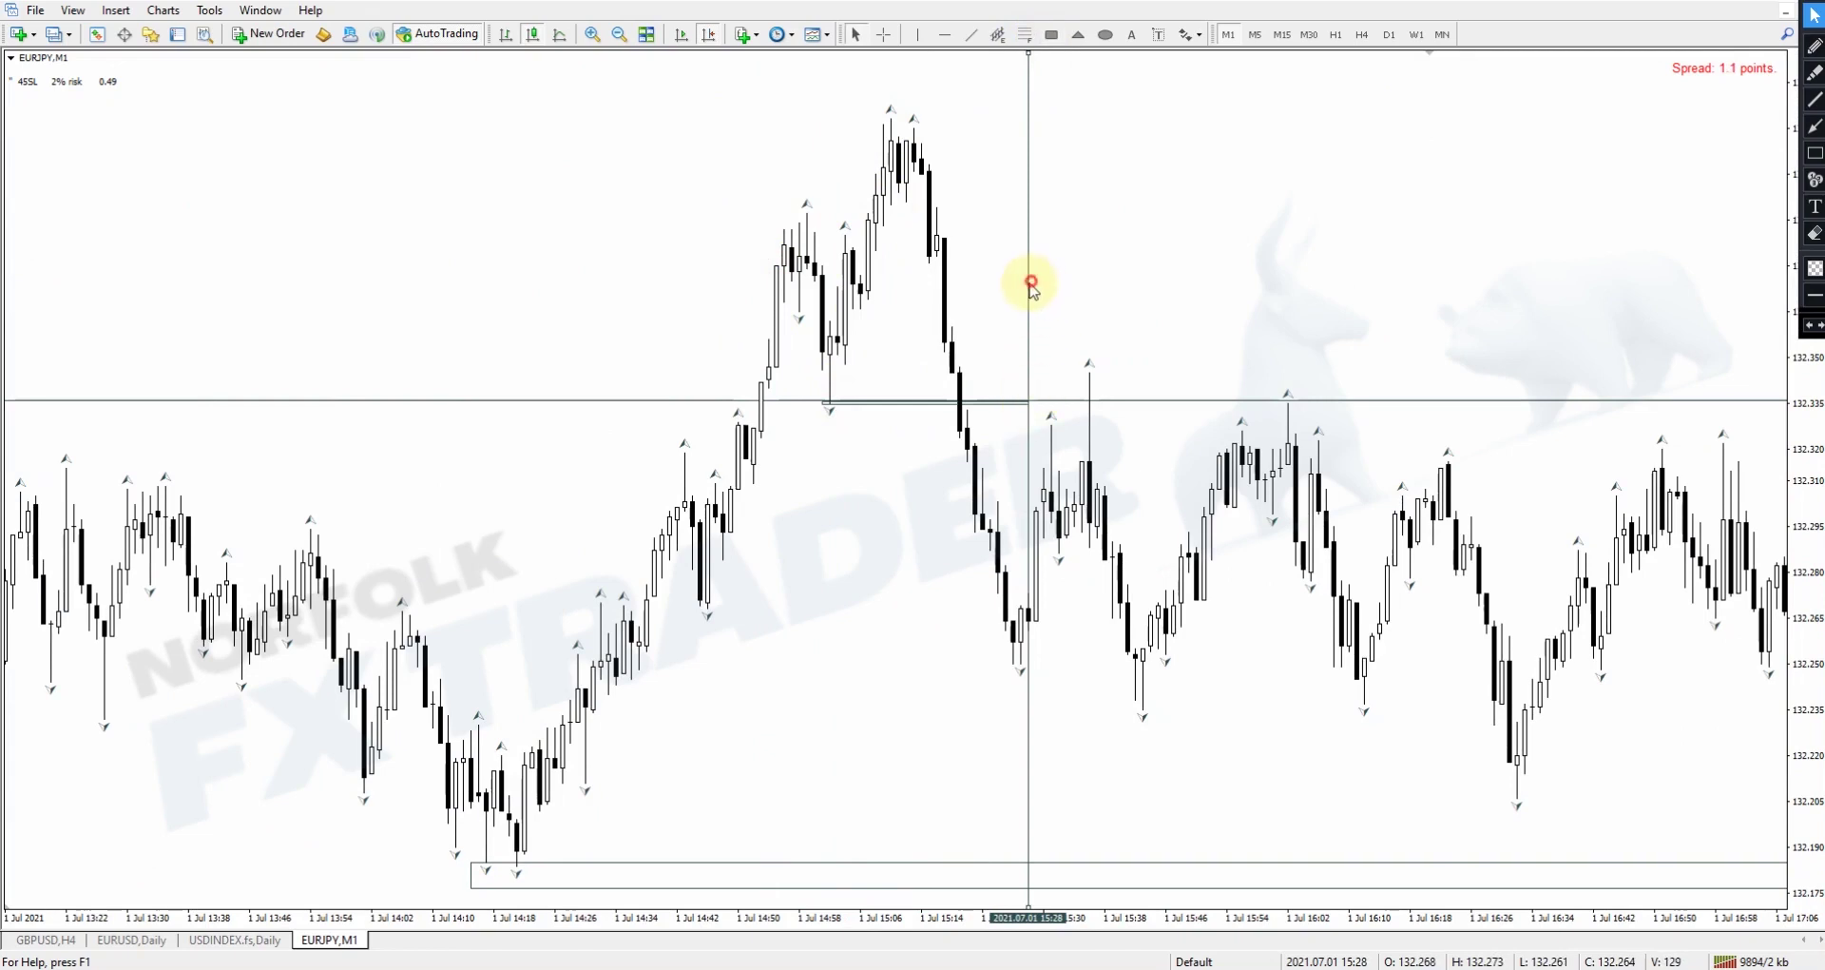
Step: Draw a rectangle from the M1 peak across to the later retest and narrow it to the zone at about 132.40 to 132.41
left_click_drag(1401, 301, 911, 238)
left_click(1051, 34)
left_click_drag(340, 162, 1708, 88)
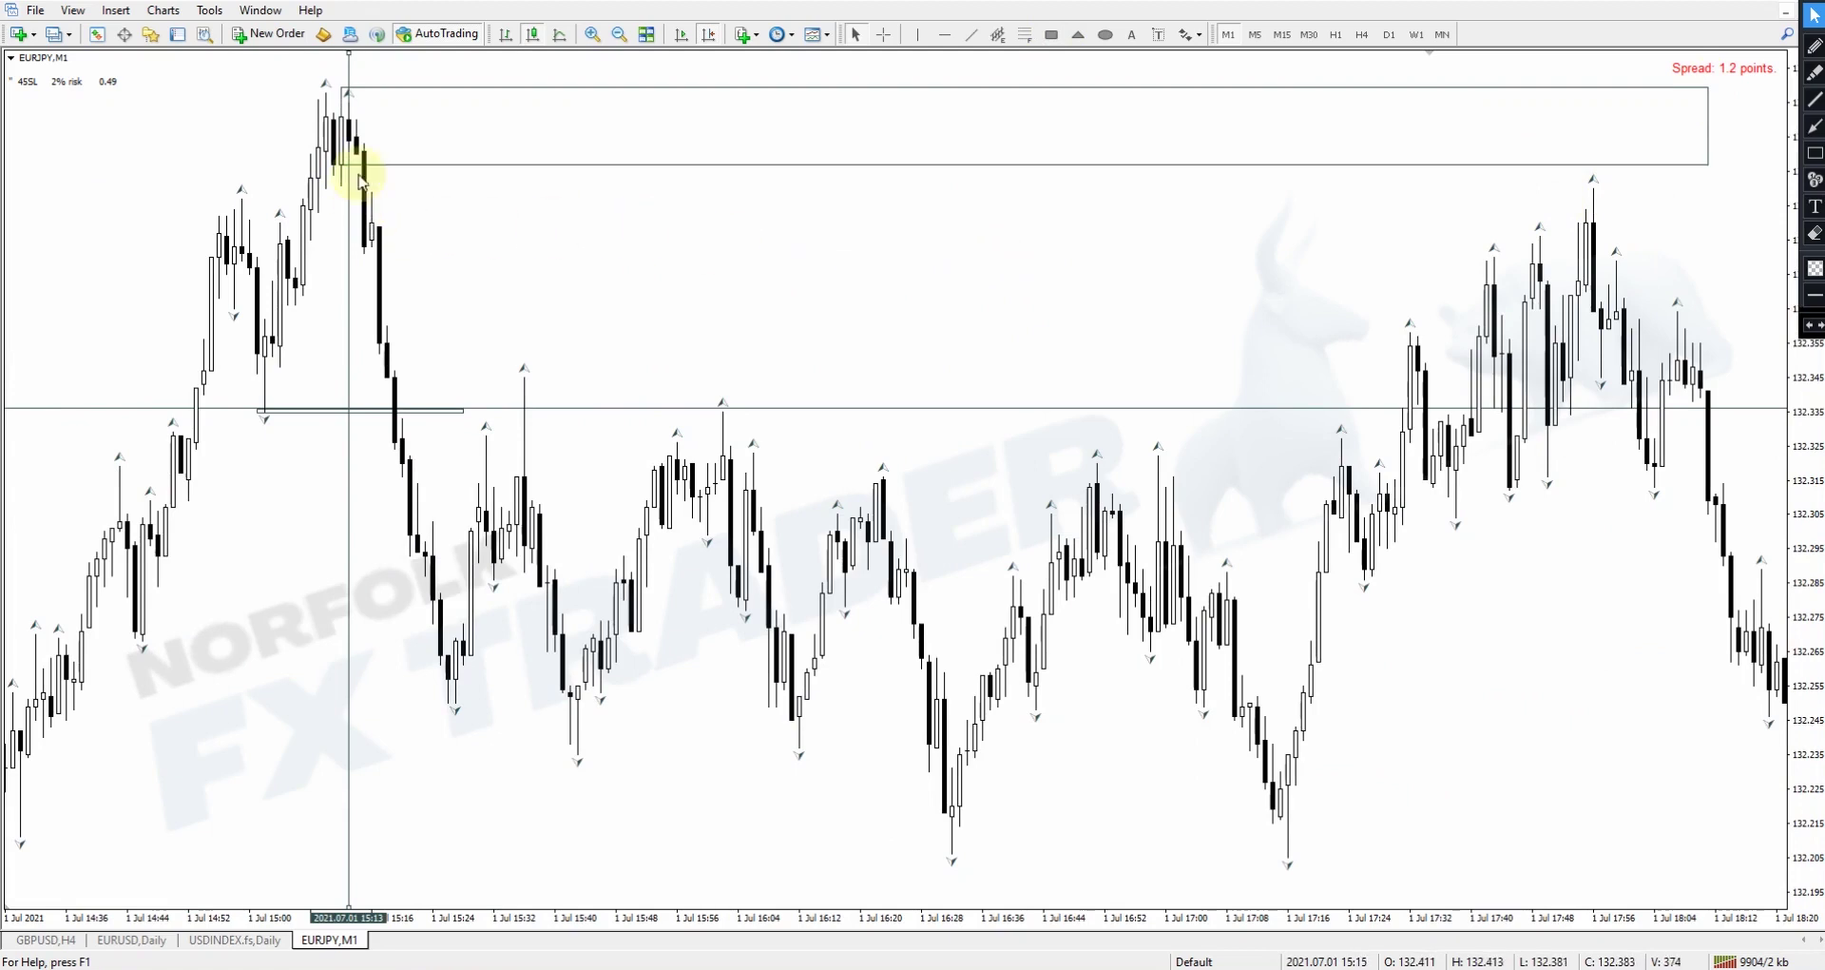
left_click_drag(351, 91, 357, 192)
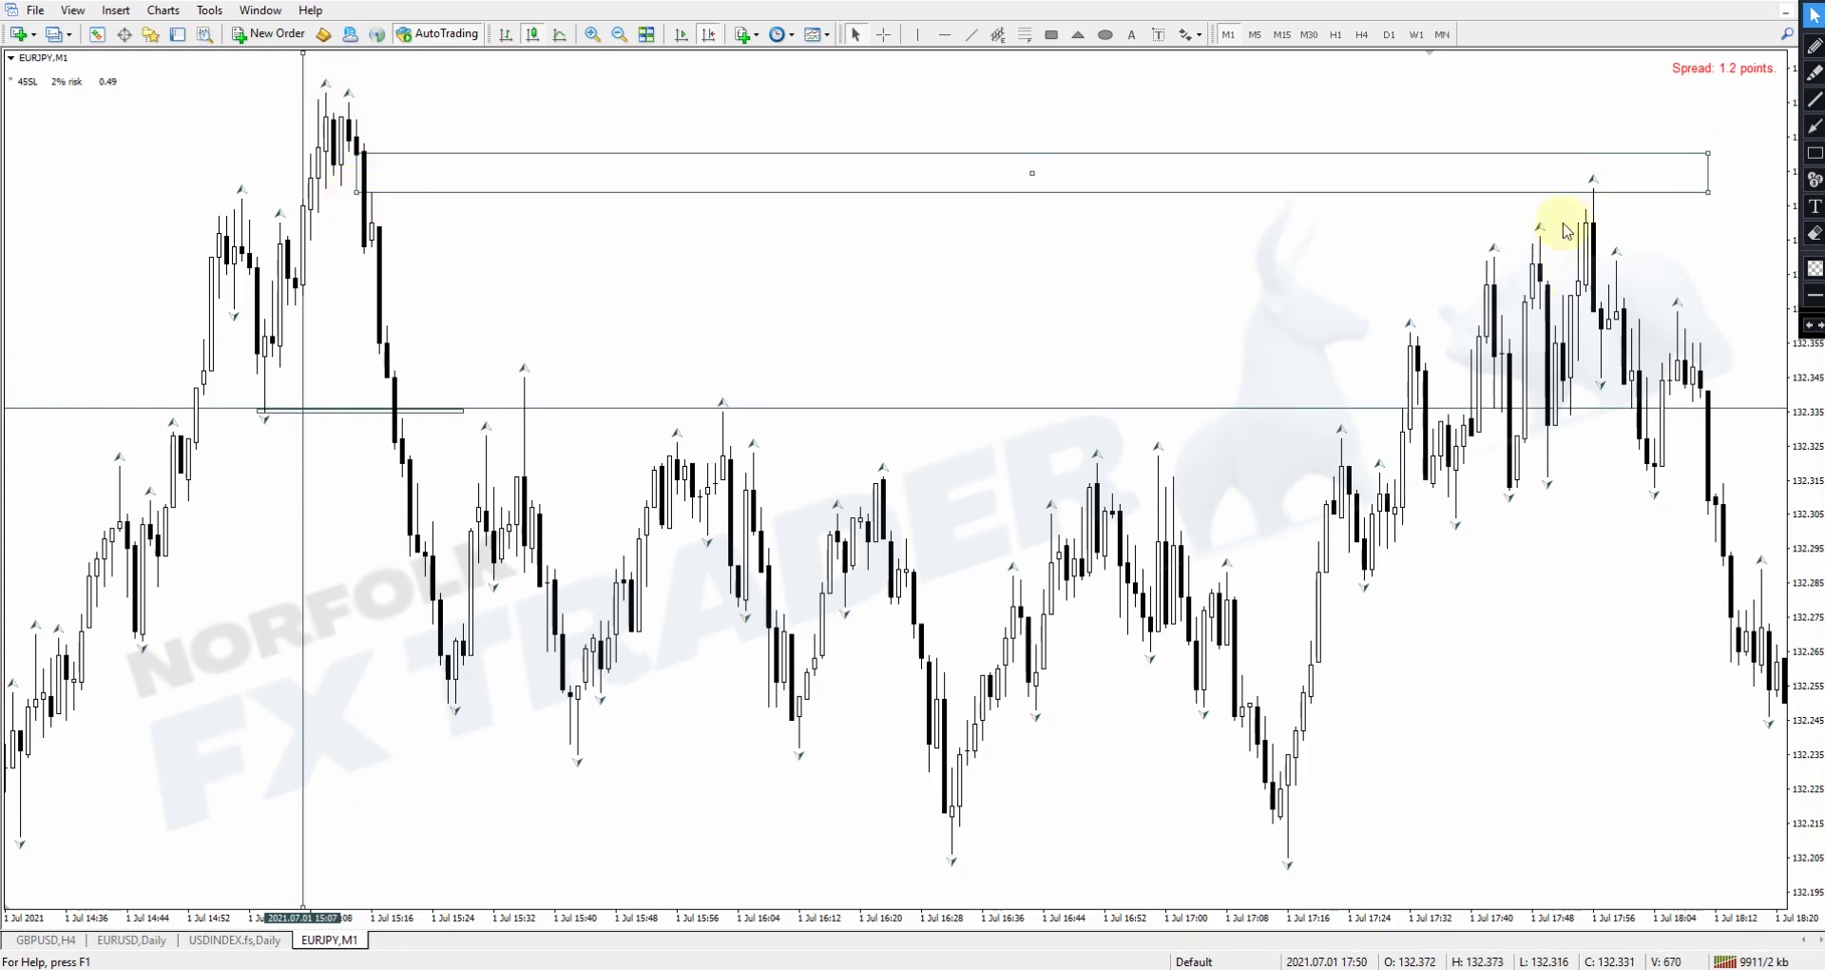
left_click_drag(1597, 202, 1640, 218)
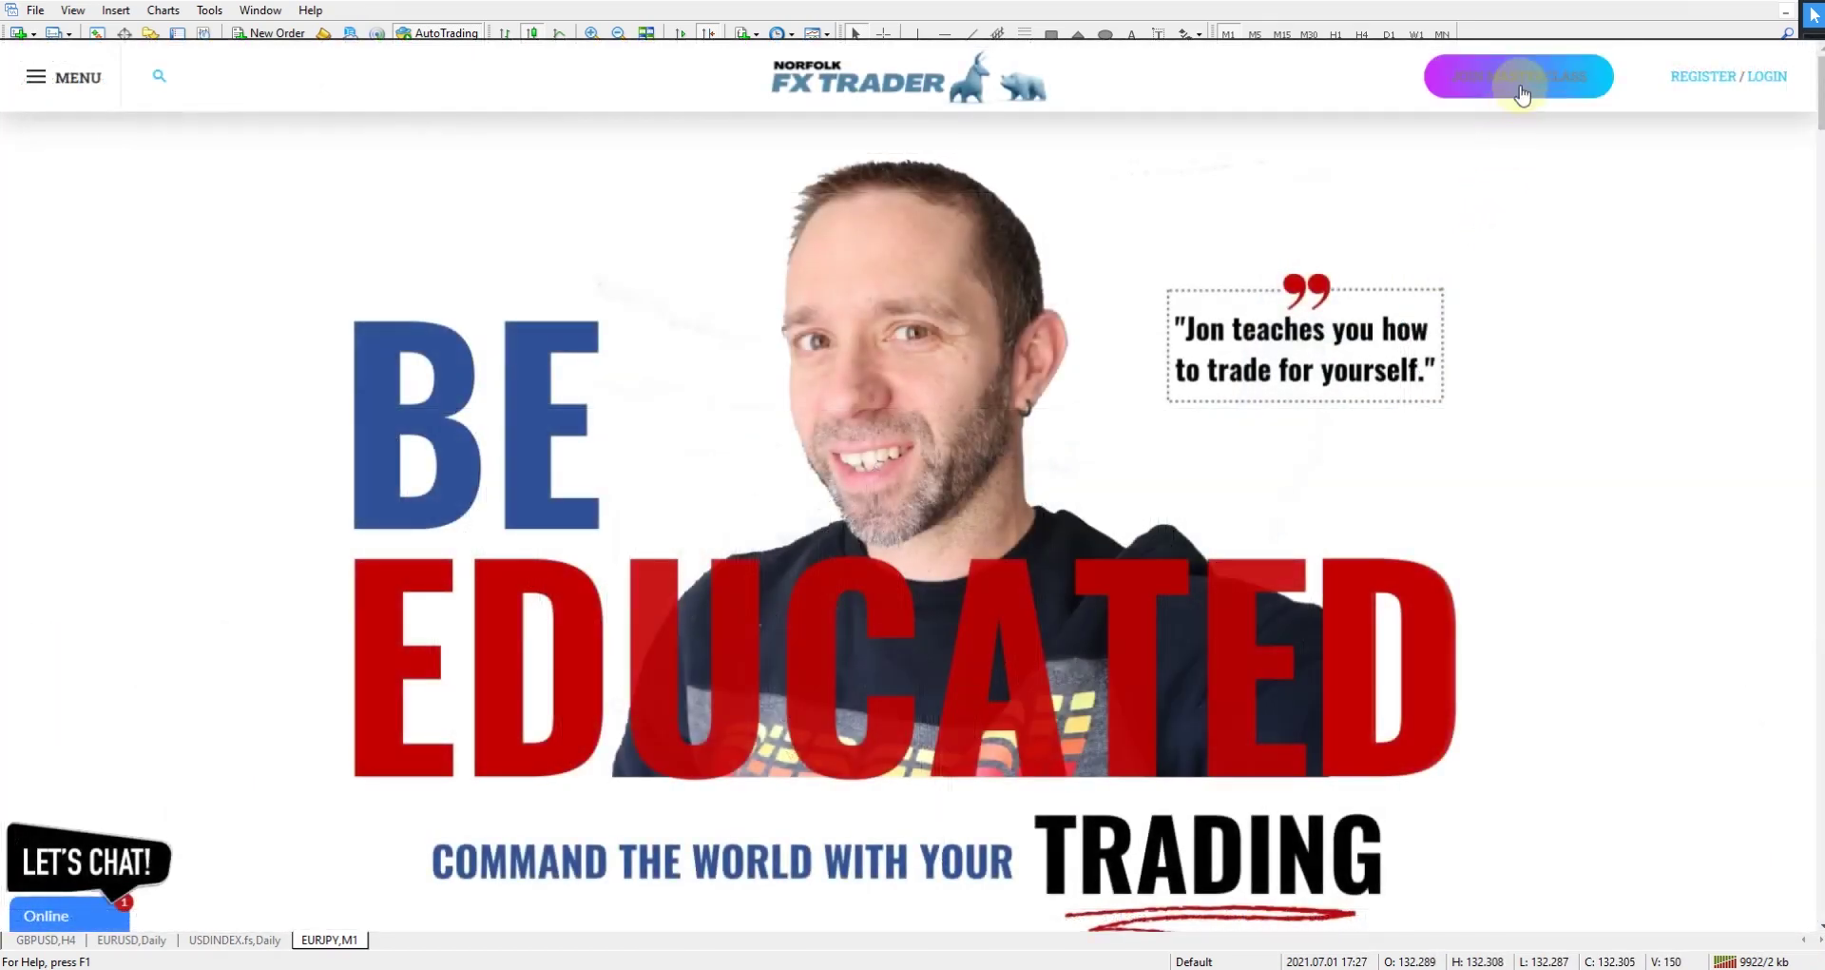
Step: Open the masterclass page on the Norfolk FX Trader website and read through its course description
left_click(1520, 84)
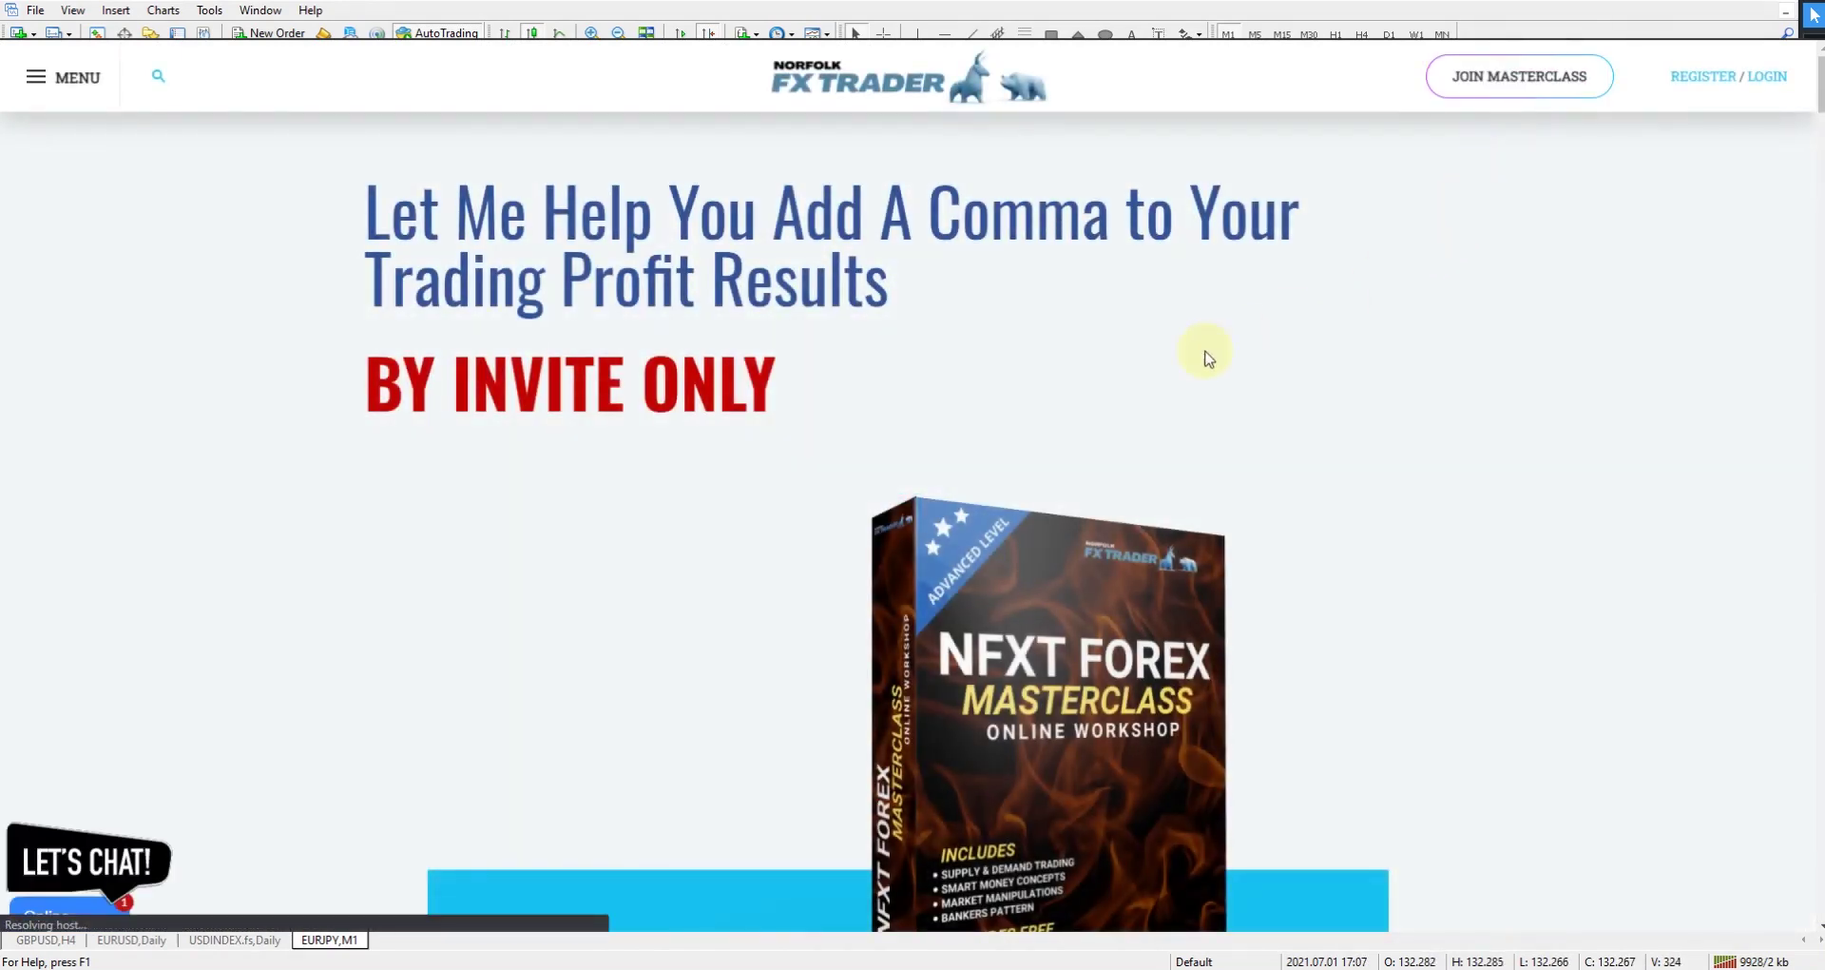
scroll(1139, 399, "down", 10)
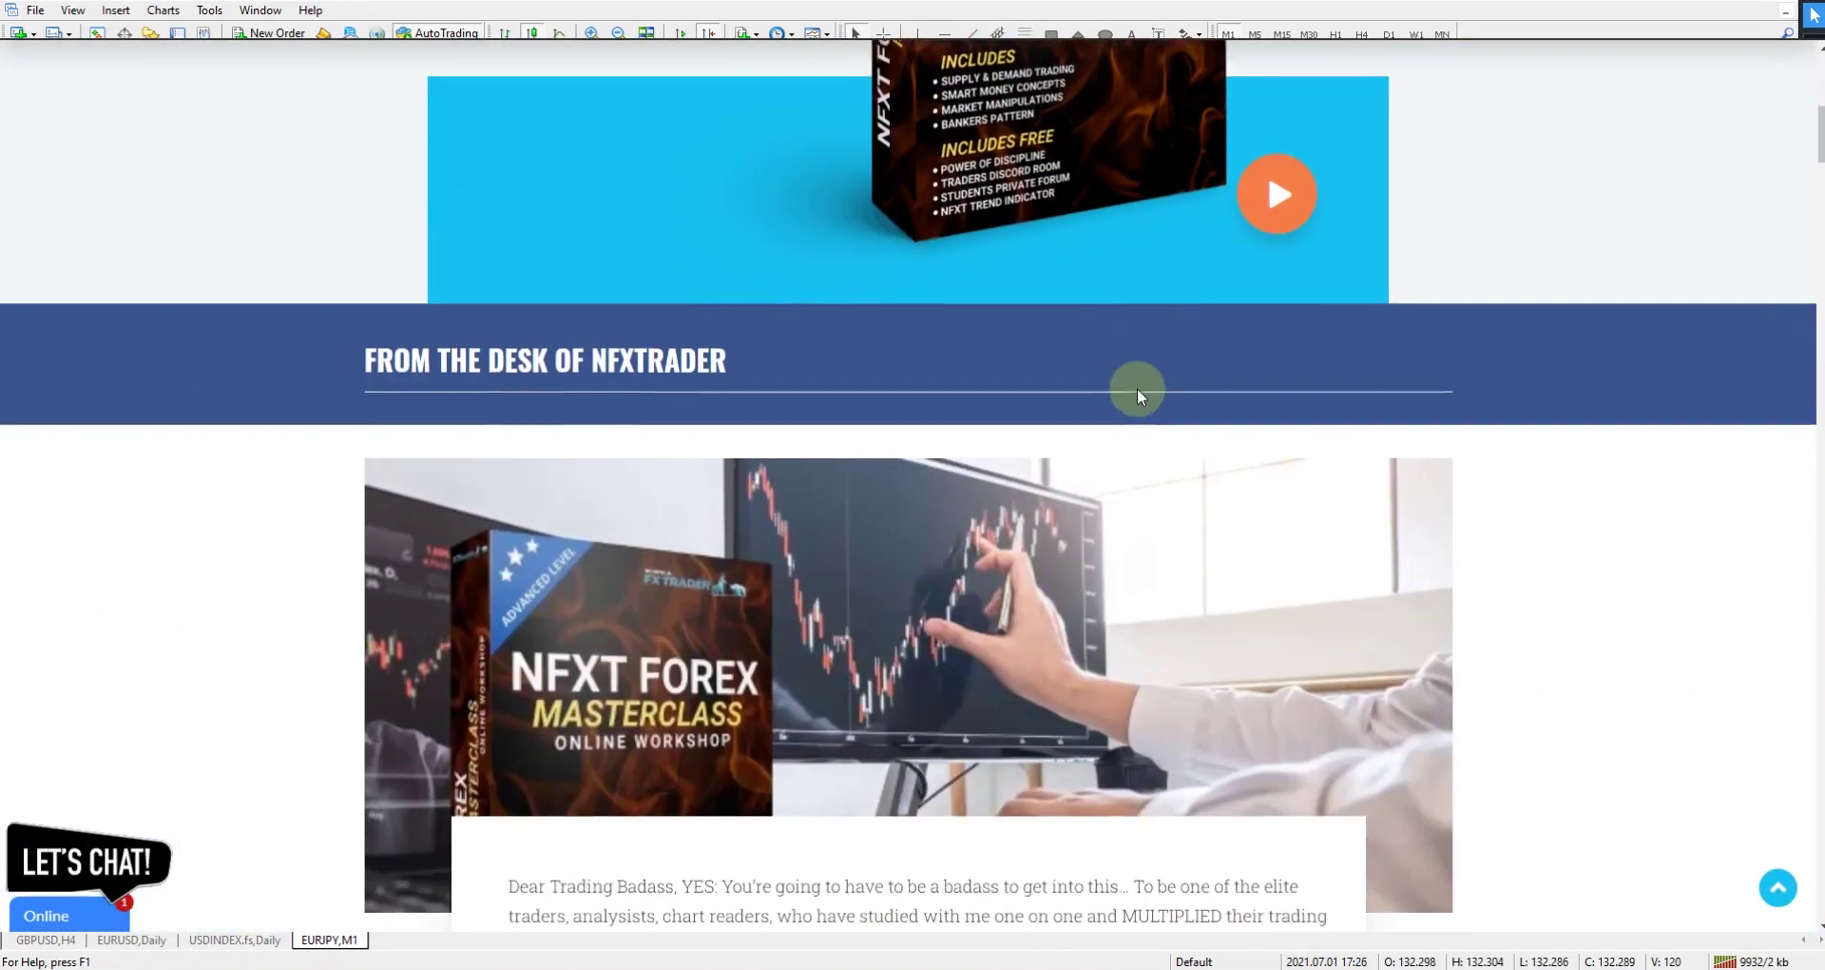
scroll(1141, 395, "down", 12)
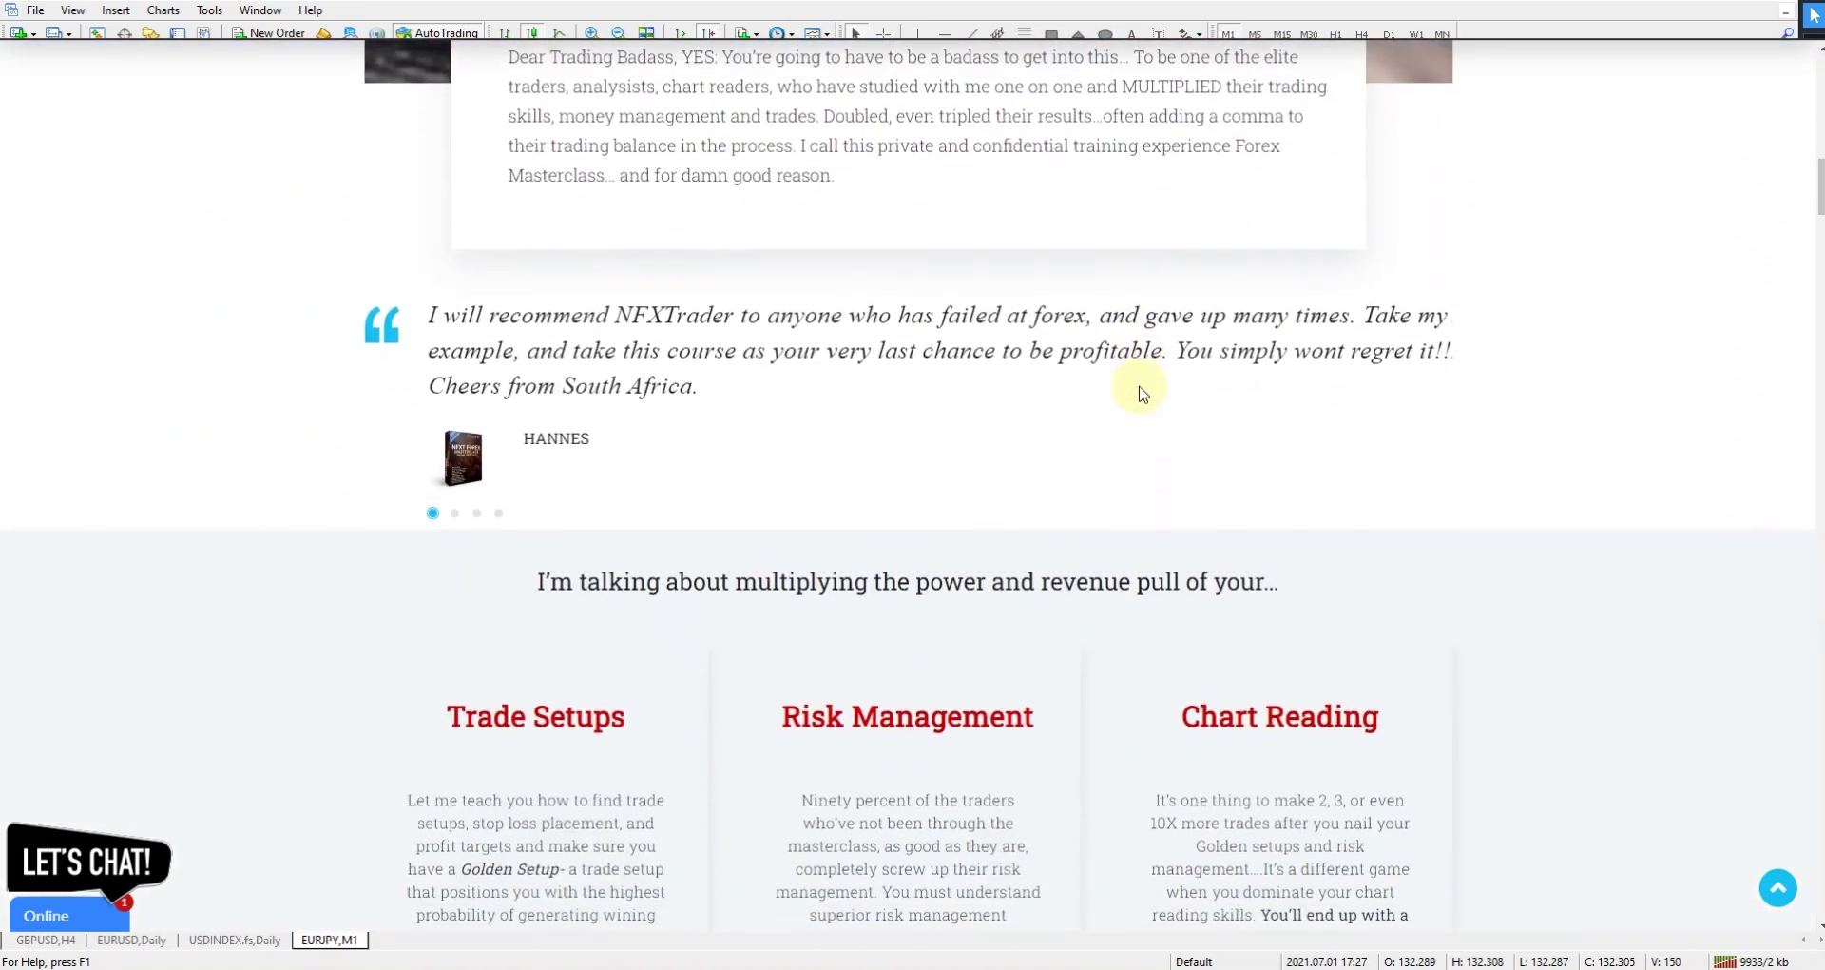
scroll(1142, 391, "down", 7)
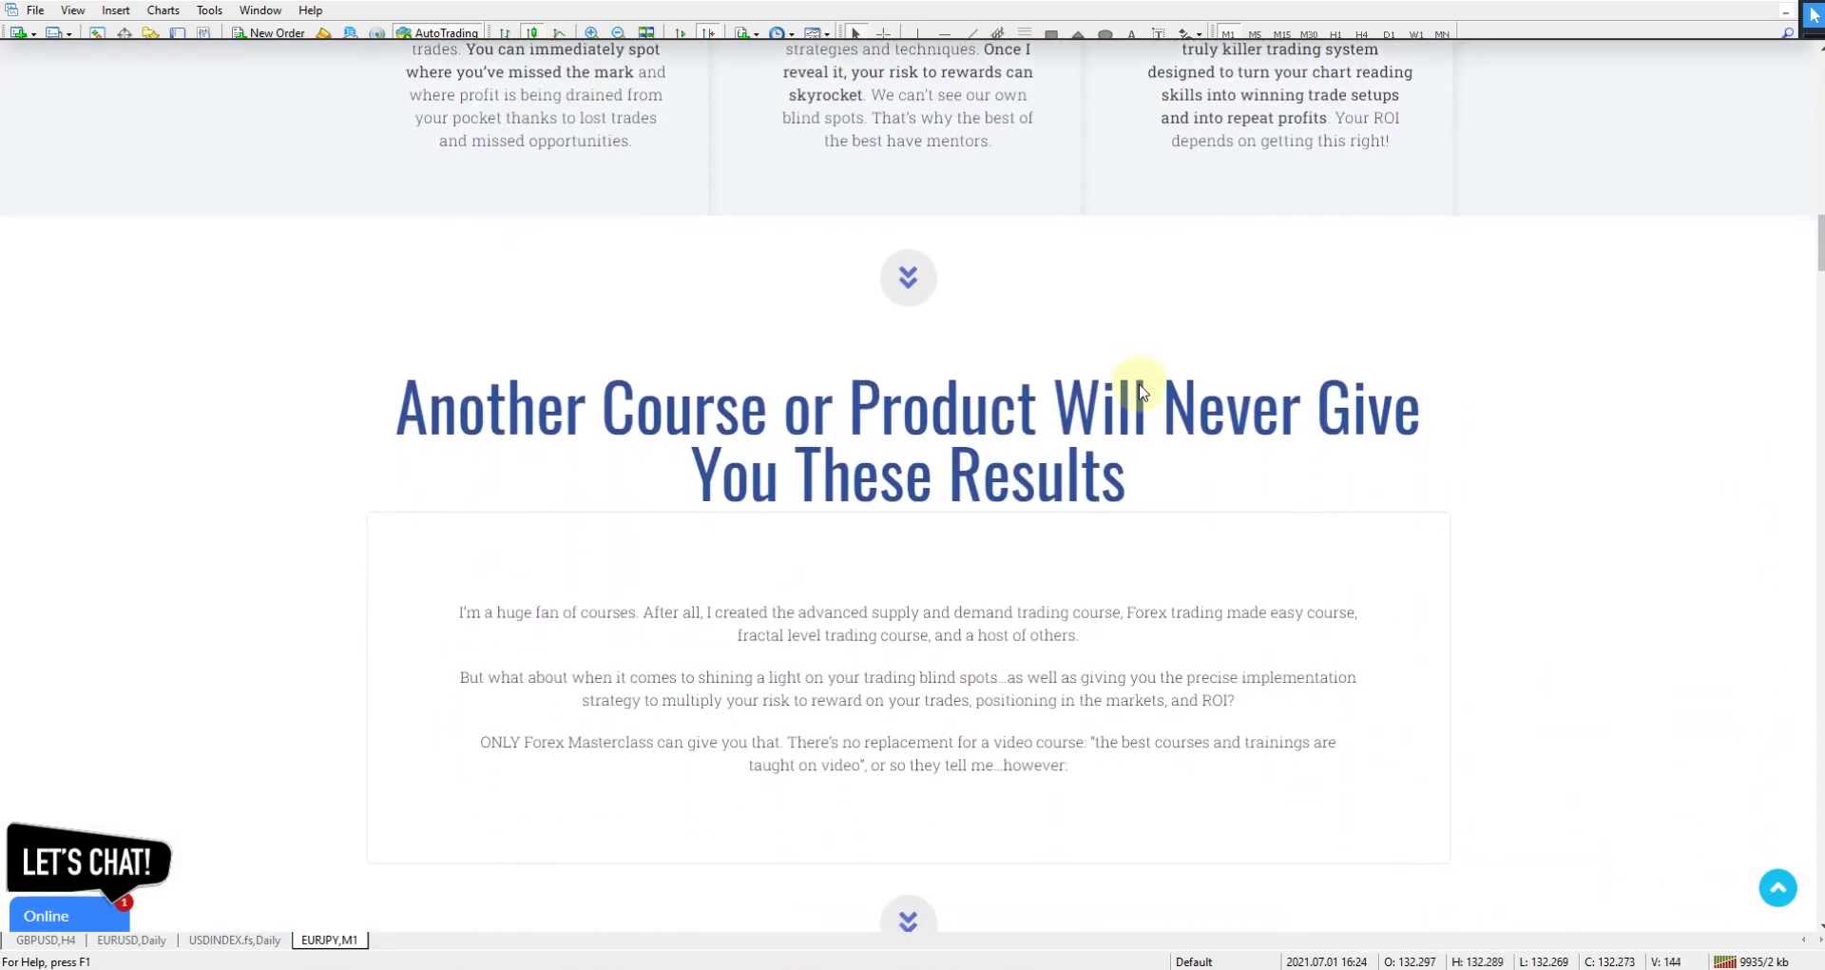
scroll(1142, 392, "down", 8)
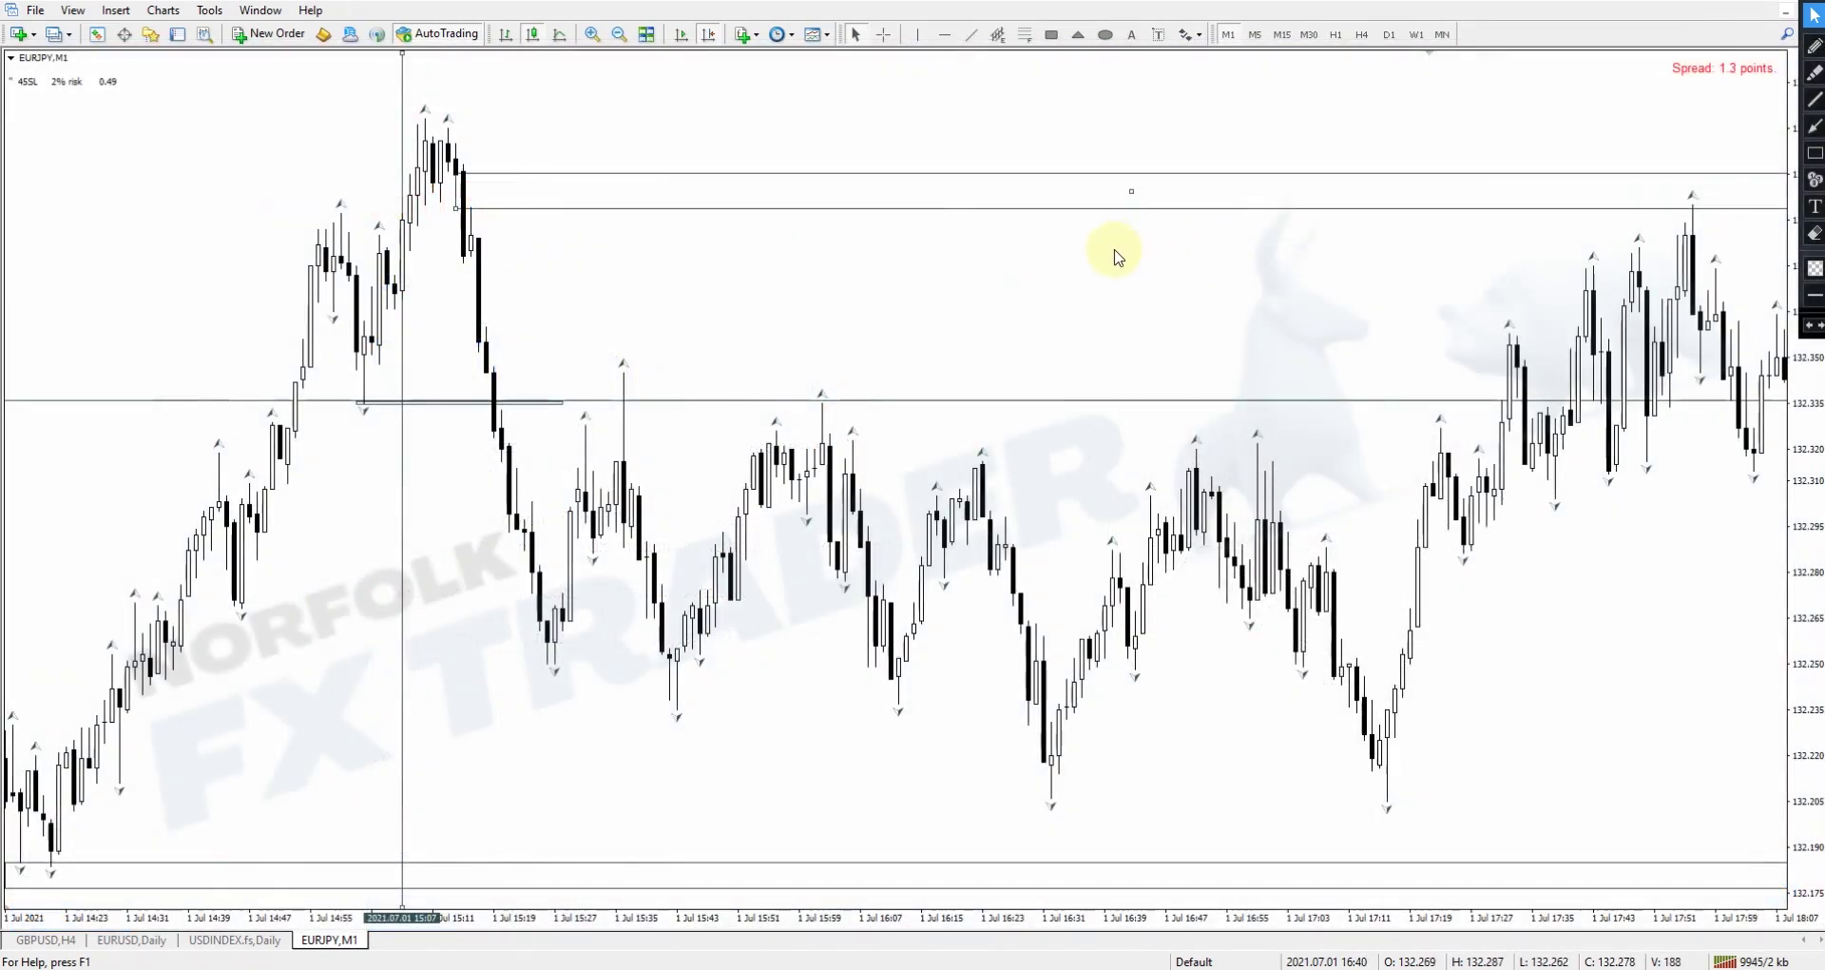
scroll(995, 314, "down", 4)
left_click_drag(1129, 312, 1452, 340)
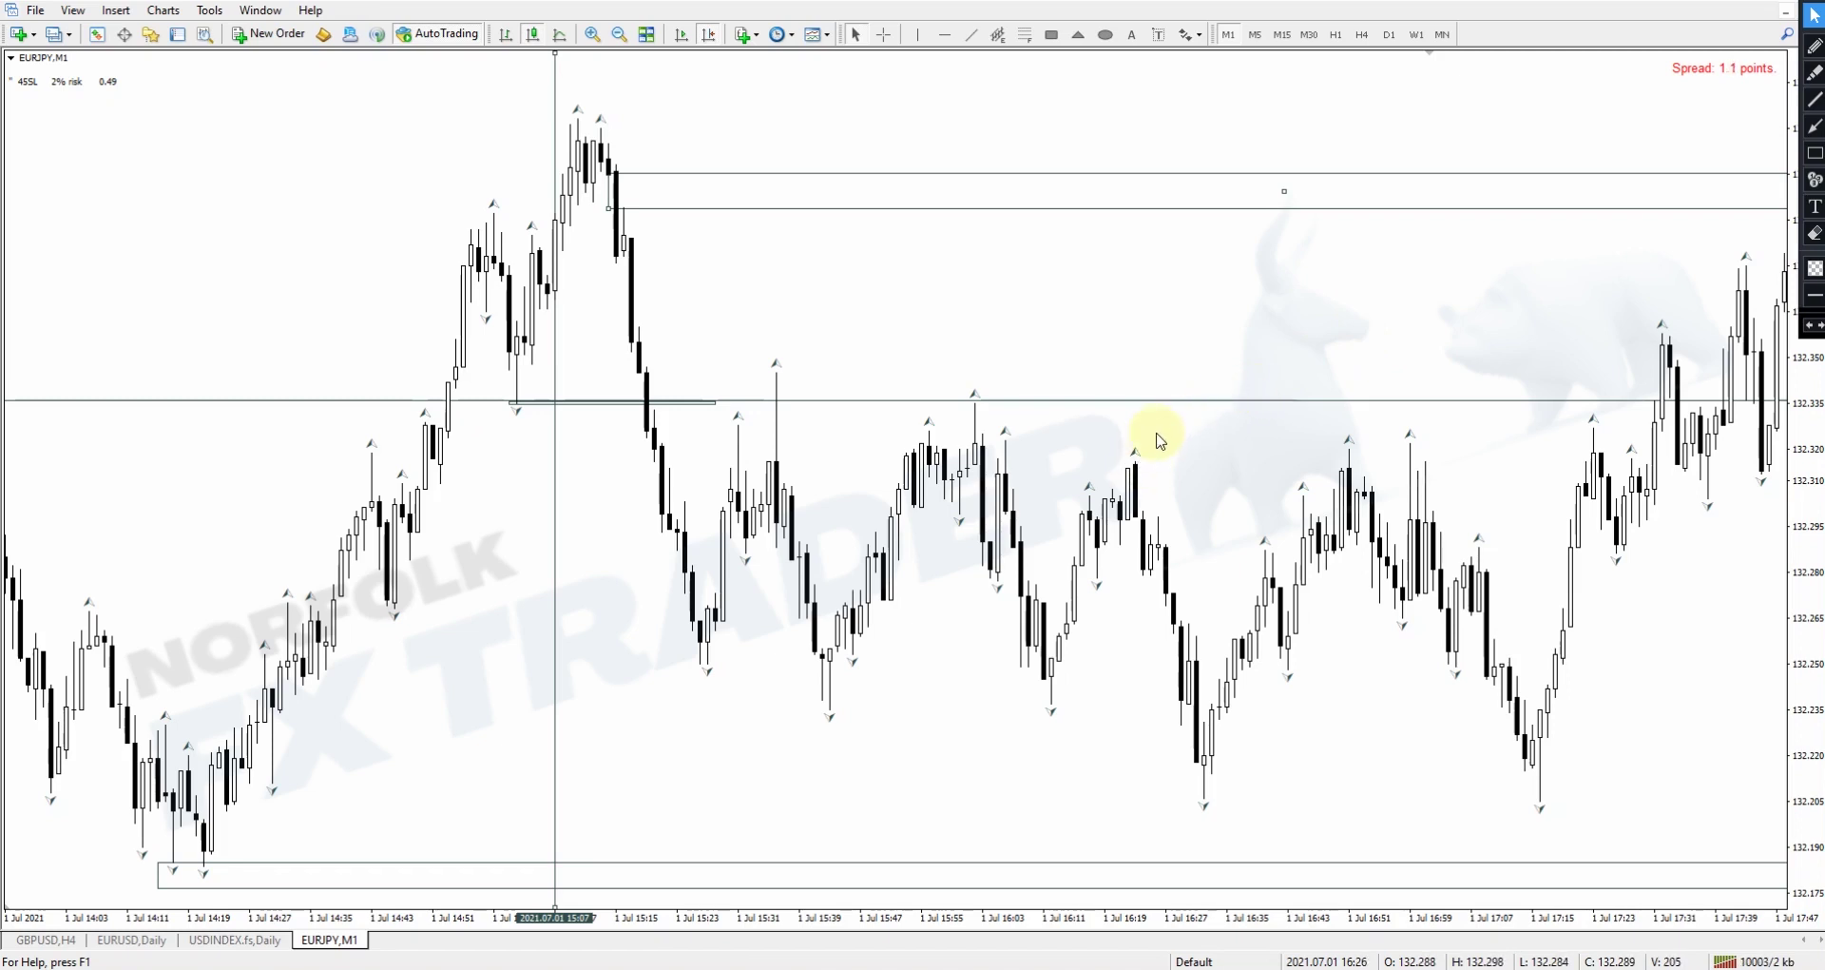
left_click_drag(1158, 439, 928, 424)
left_click_drag(1243, 328, 1144, 320)
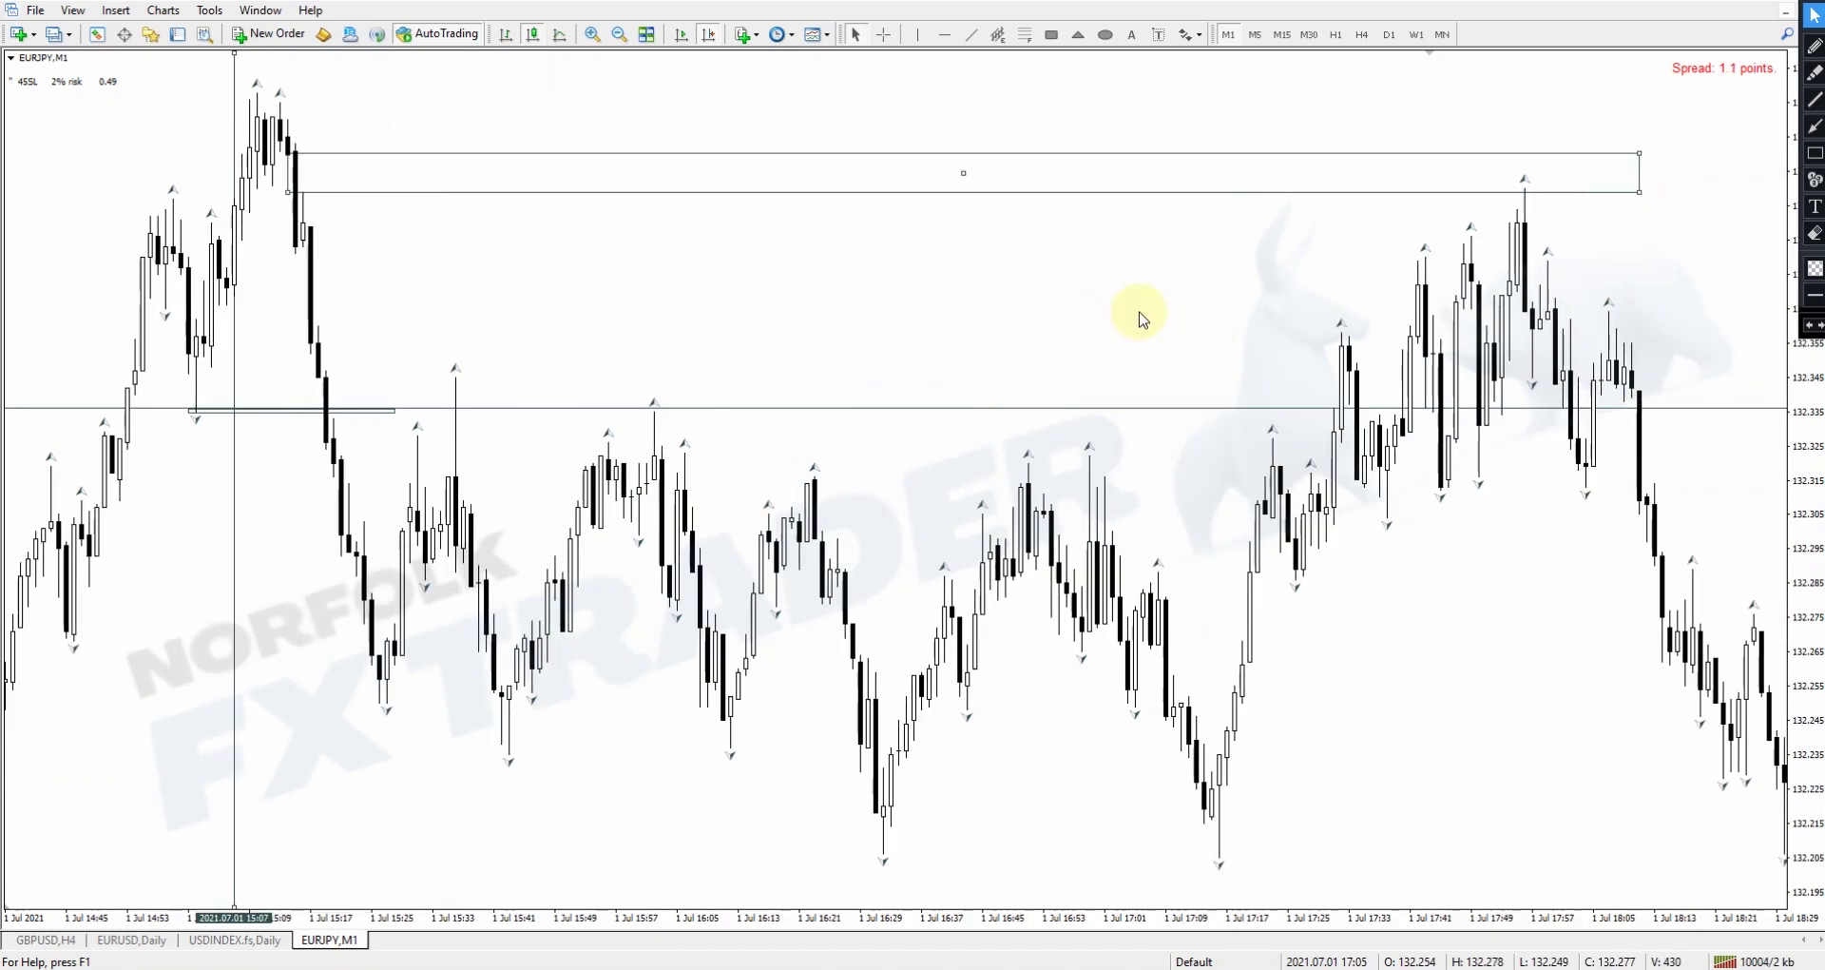